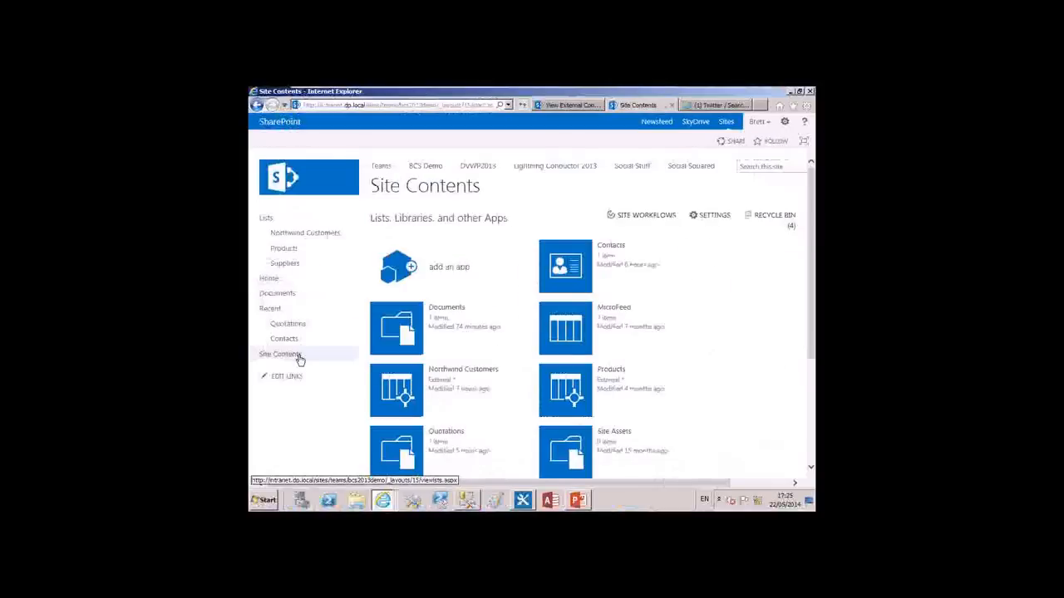
# Start adding an External List app to the site and name it Customer
pyautogui.click(455, 274)
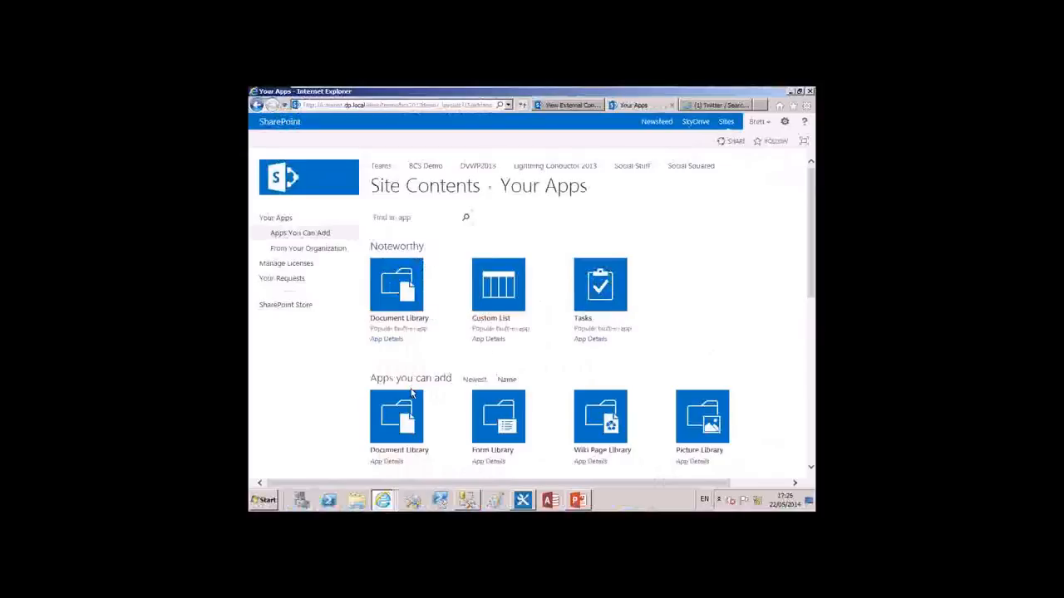
pyautogui.click(507, 380)
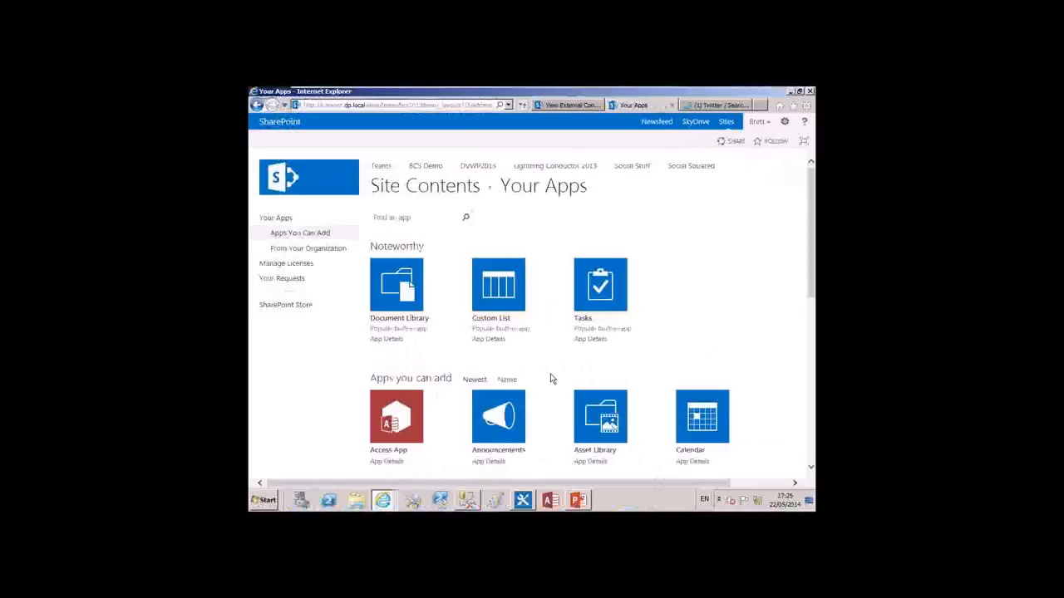
pyautogui.scroll(-5, 549, 379)
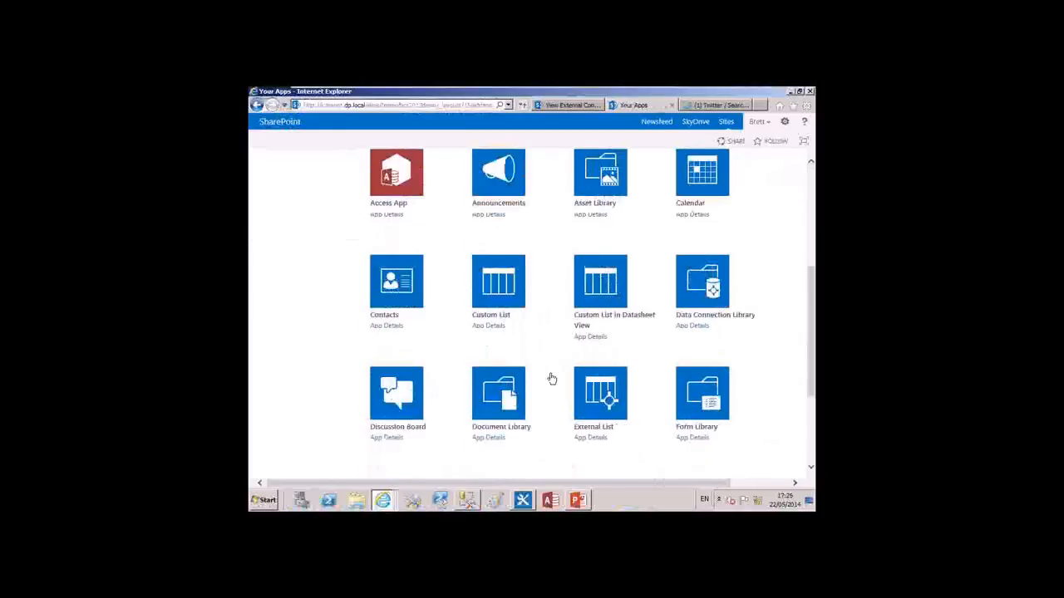
pyautogui.scroll(-1, 551, 379)
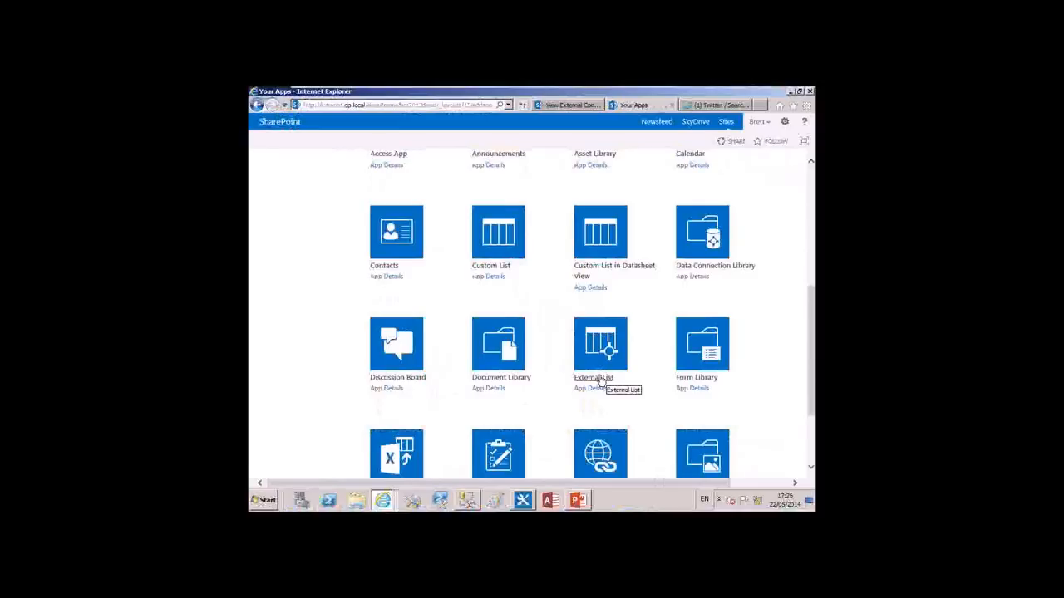
pyautogui.click(600, 381)
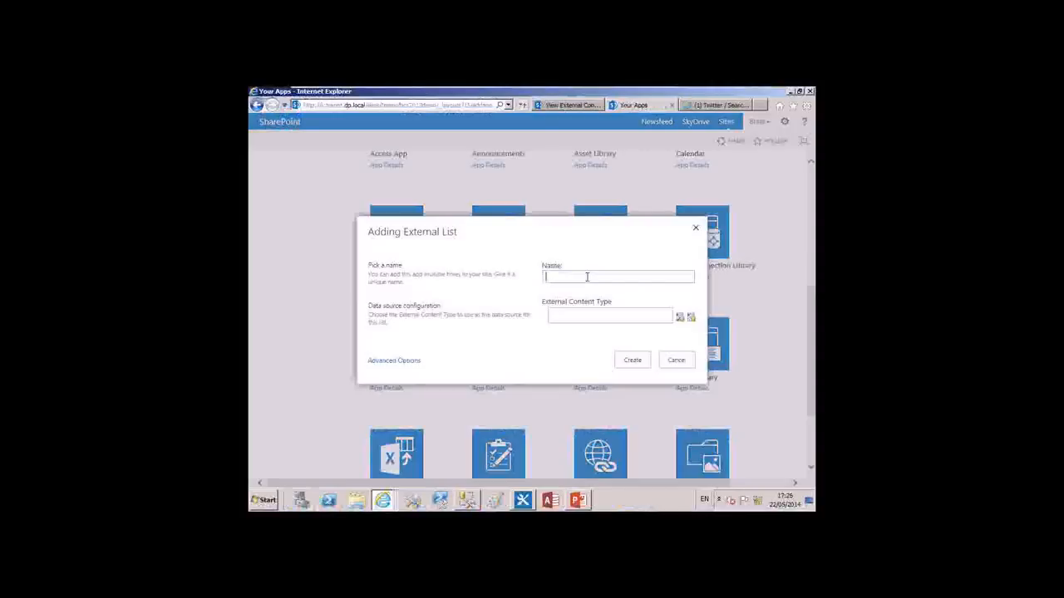
pyautogui.write('Customer')
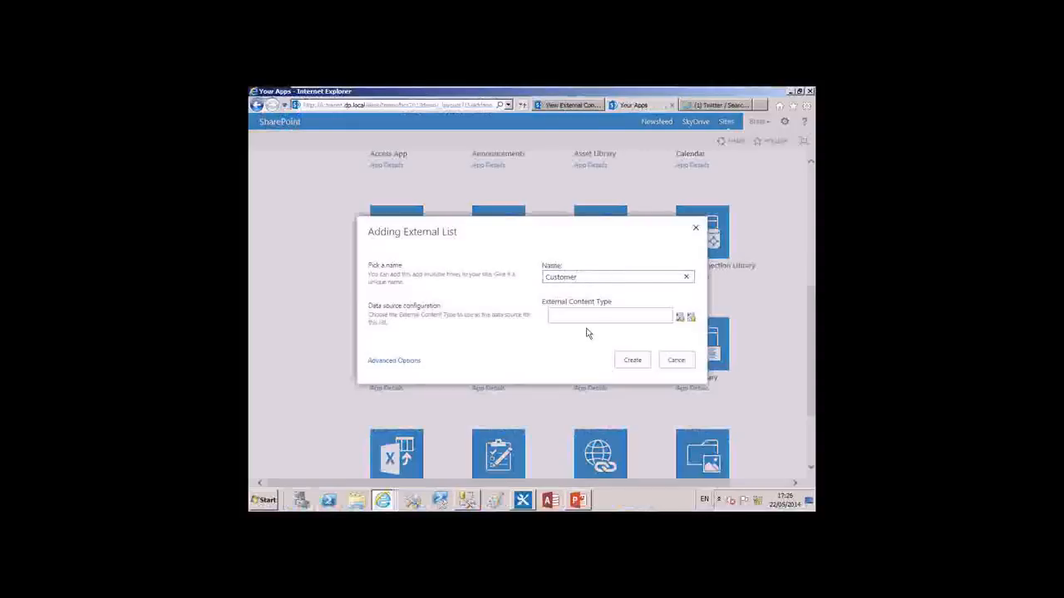
# Choose Northwind Customers as the external content type and create the list
pyautogui.click(690, 320)
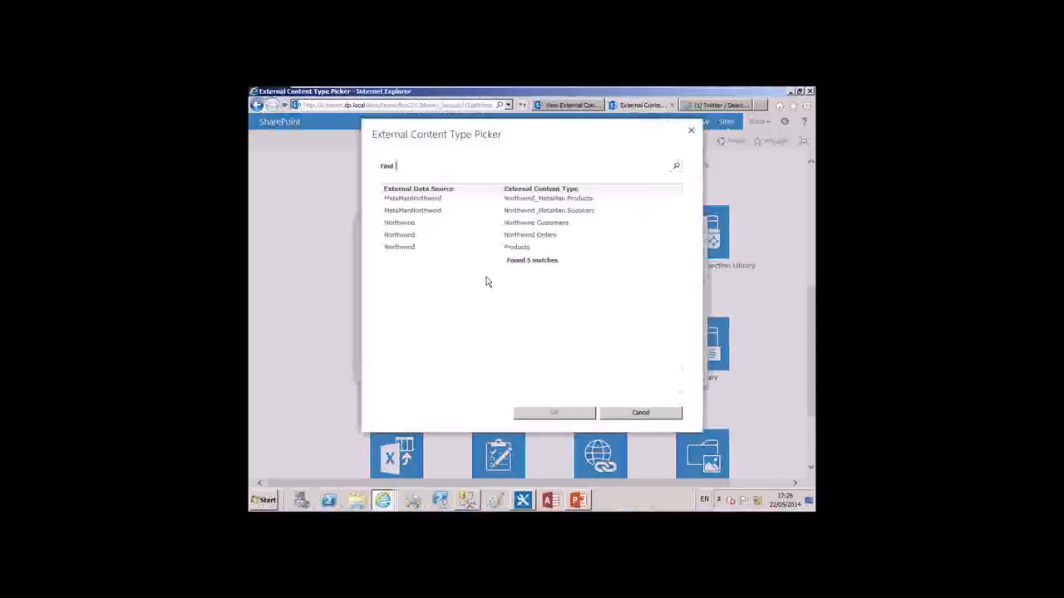
pyautogui.click(473, 230)
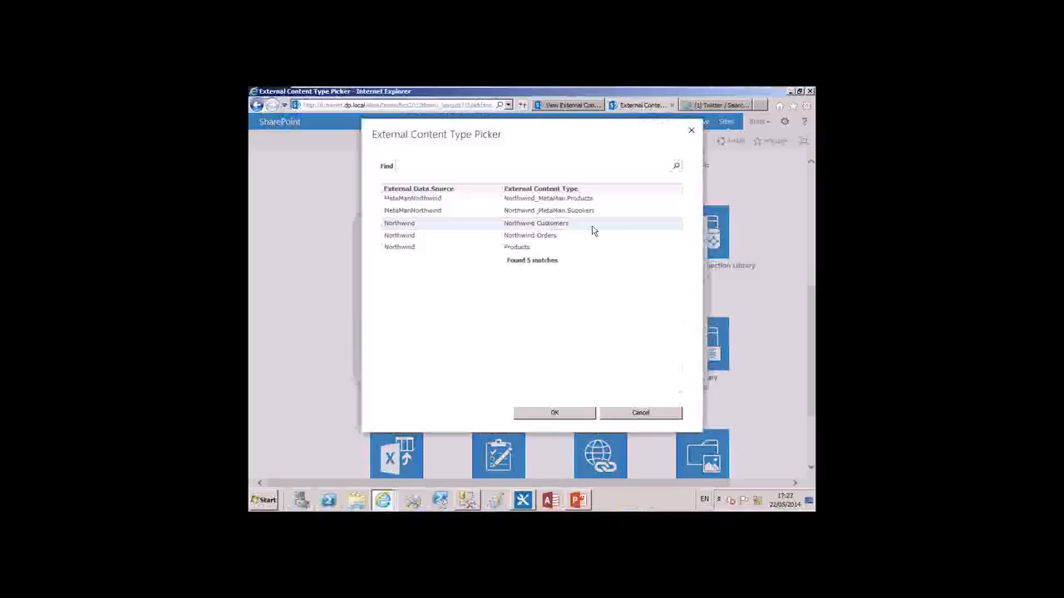
pyautogui.click(565, 418)
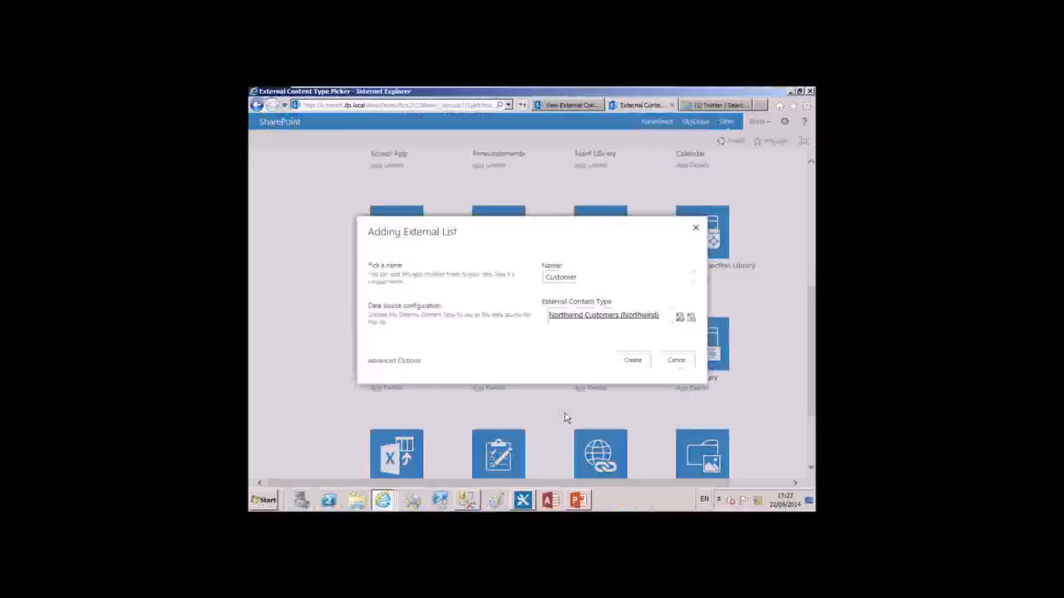
pyautogui.click(633, 361)
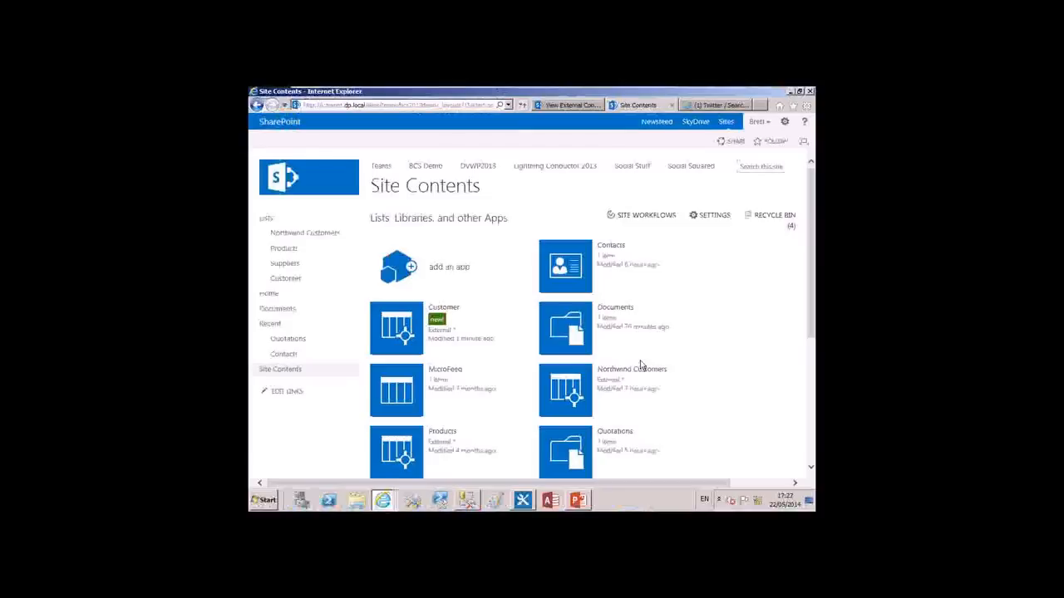
# Open the new Customer list and compare its All Customers and All UK Customers views, ending on All Customers
pyautogui.click(400, 330)
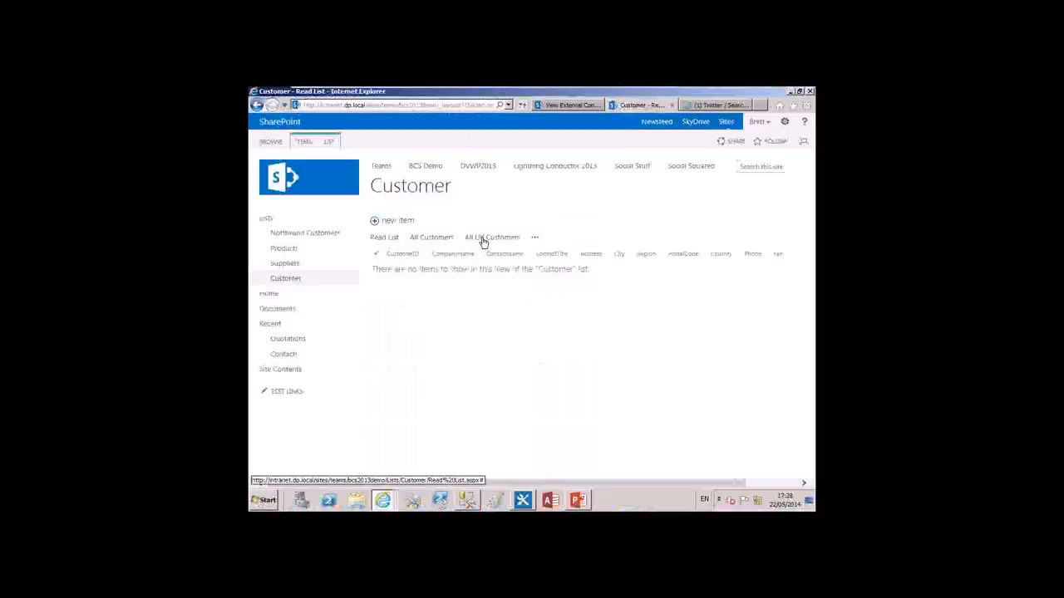
pyautogui.click(432, 238)
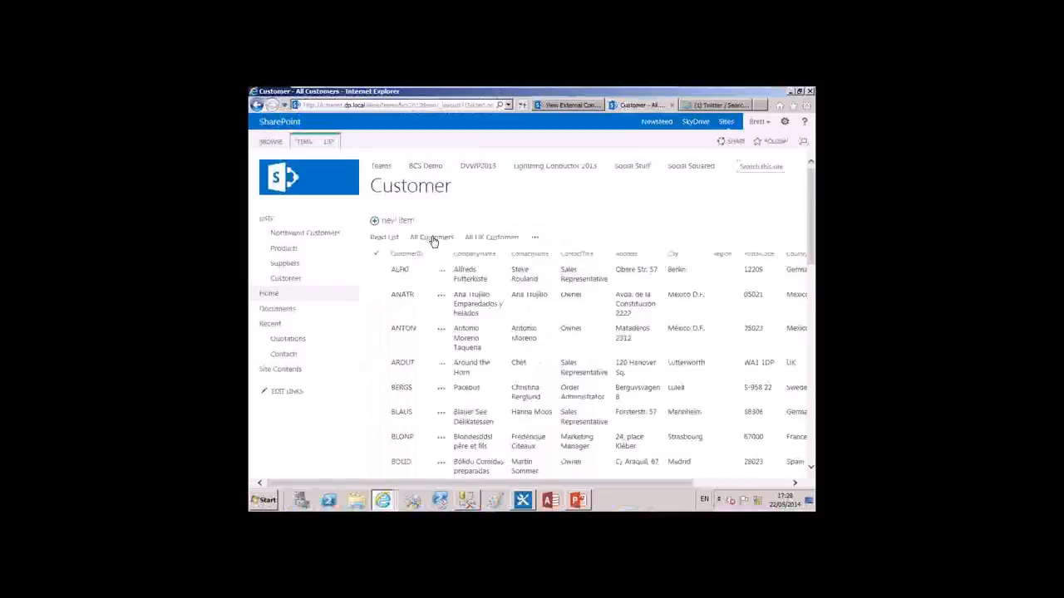
pyautogui.click(492, 238)
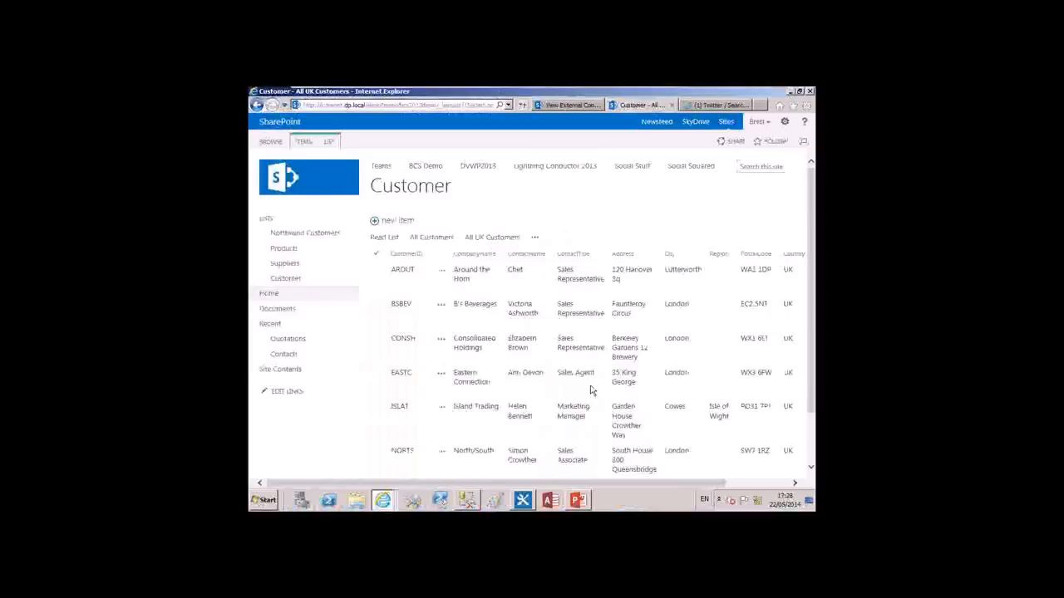
pyautogui.click(758, 483)
pyautogui.scroll(-2, 729, 423)
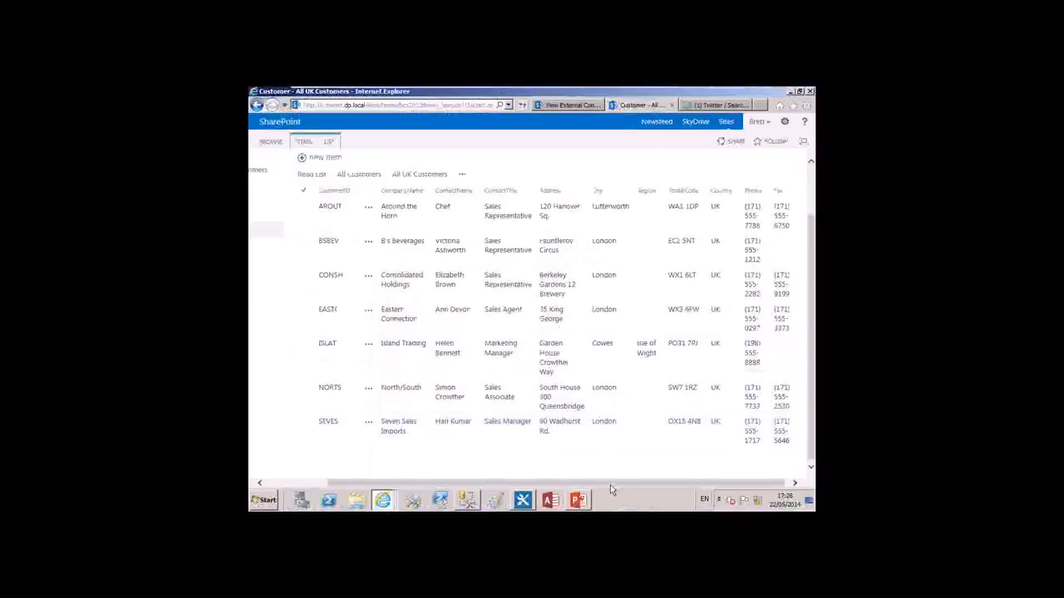
pyautogui.moveTo(610, 485); pyautogui.dragTo(541, 485)
pyautogui.click(431, 175)
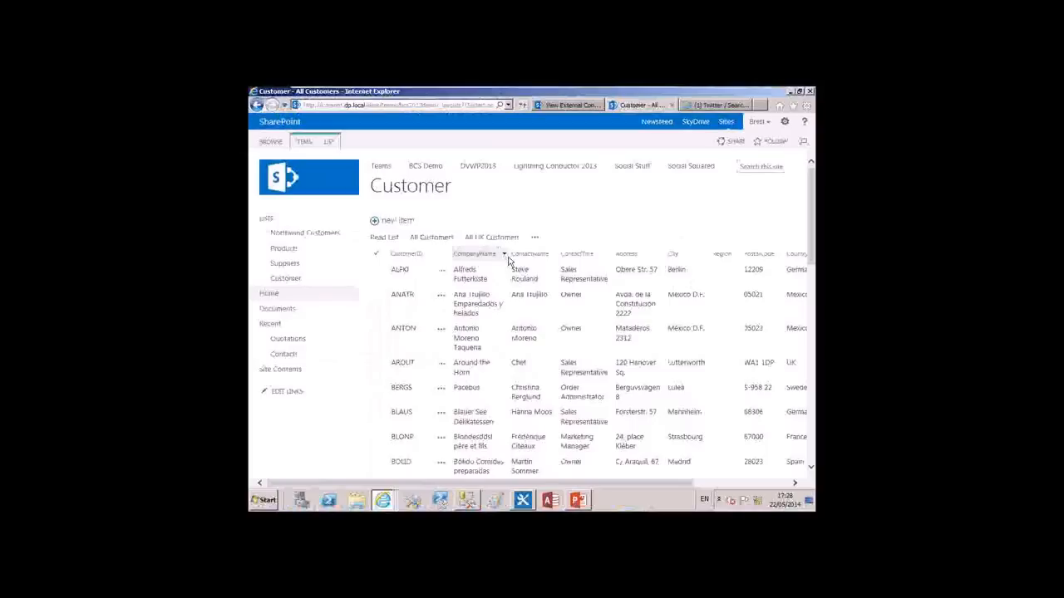
# Filter the All Customers view by the Country column to show only France
pyautogui.click(754, 483)
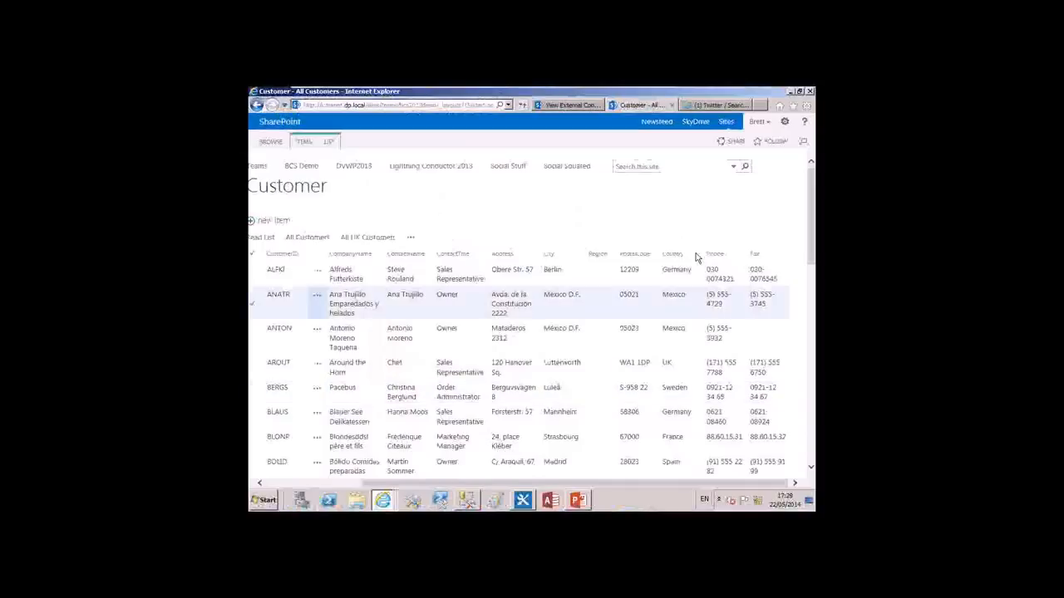
pyautogui.click(700, 256)
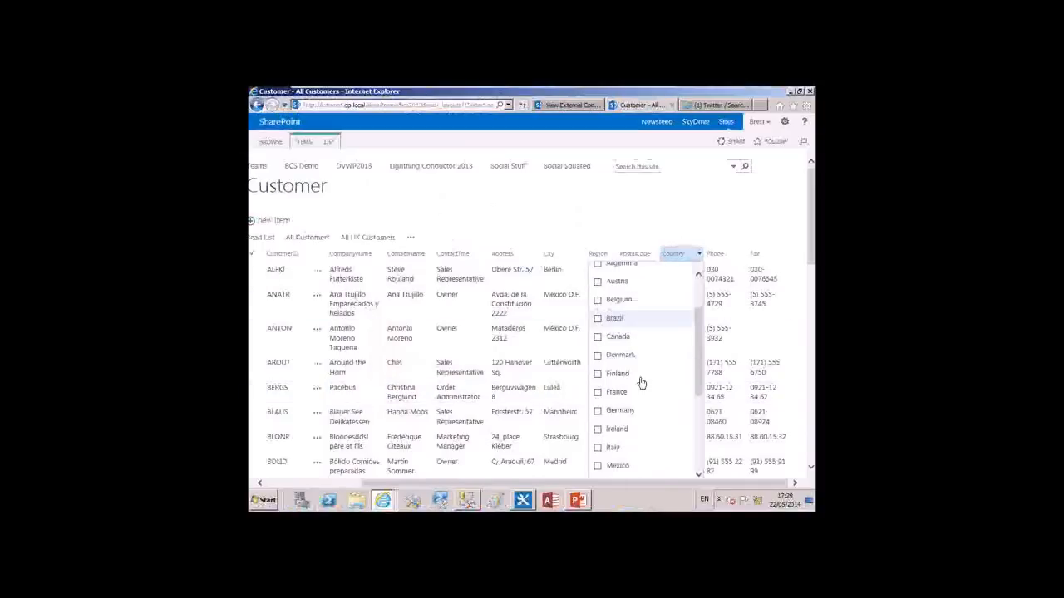
pyautogui.click(631, 391)
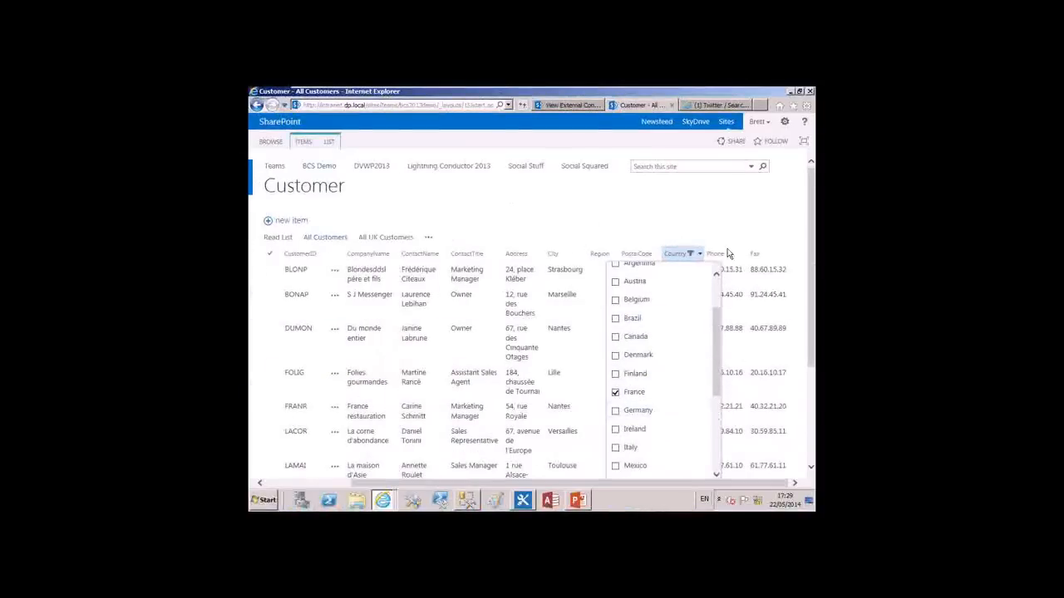
pyautogui.click(734, 229)
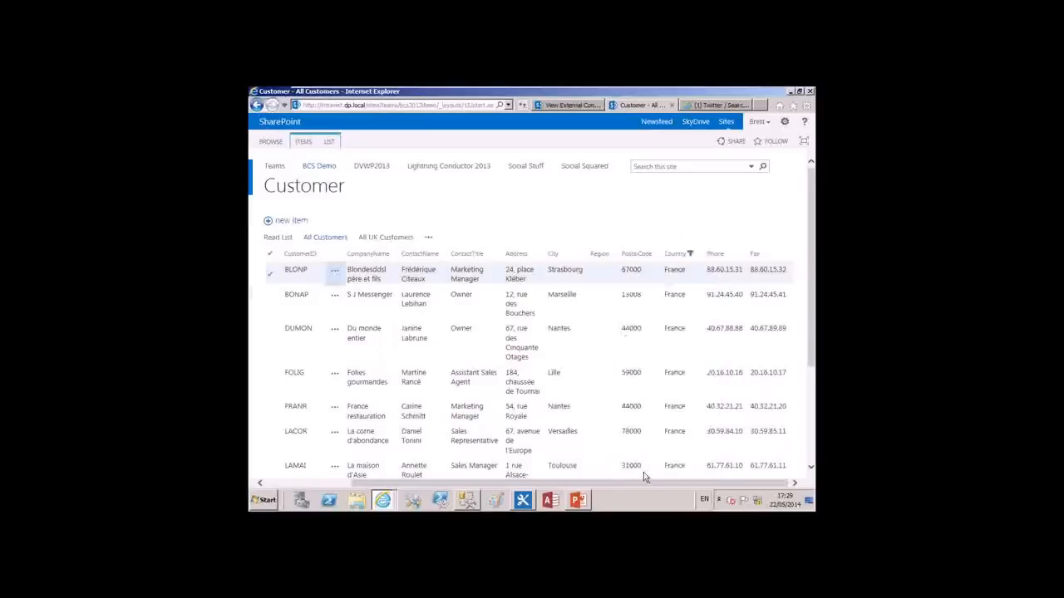
# Clear the Country filter and sort the customers by City in ascending order
pyautogui.click(695, 253)
pyautogui.click(657, 311)
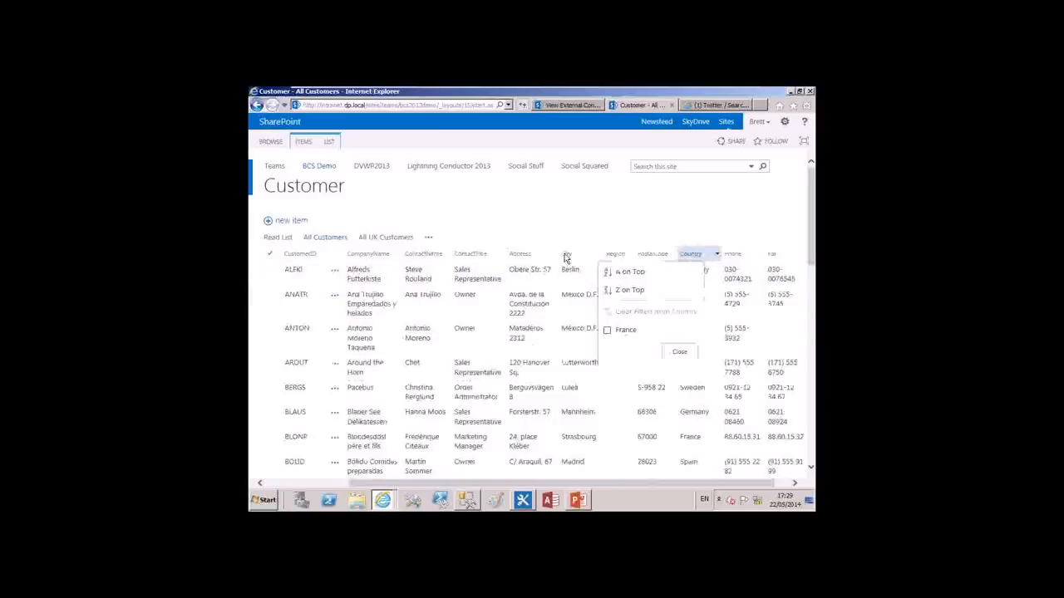
pyautogui.click(592, 252)
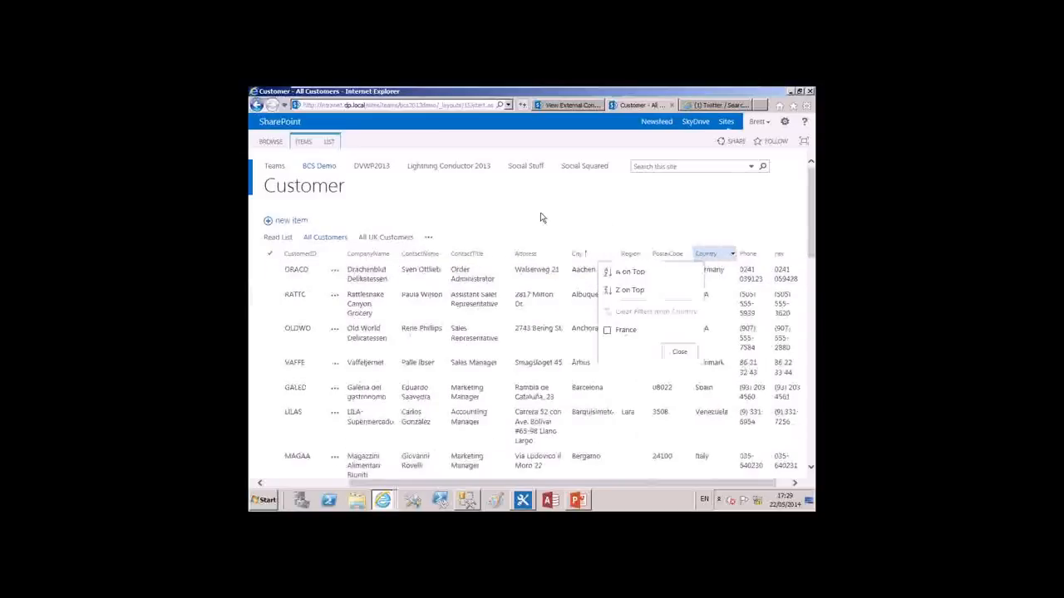
pyautogui.click(690, 350)
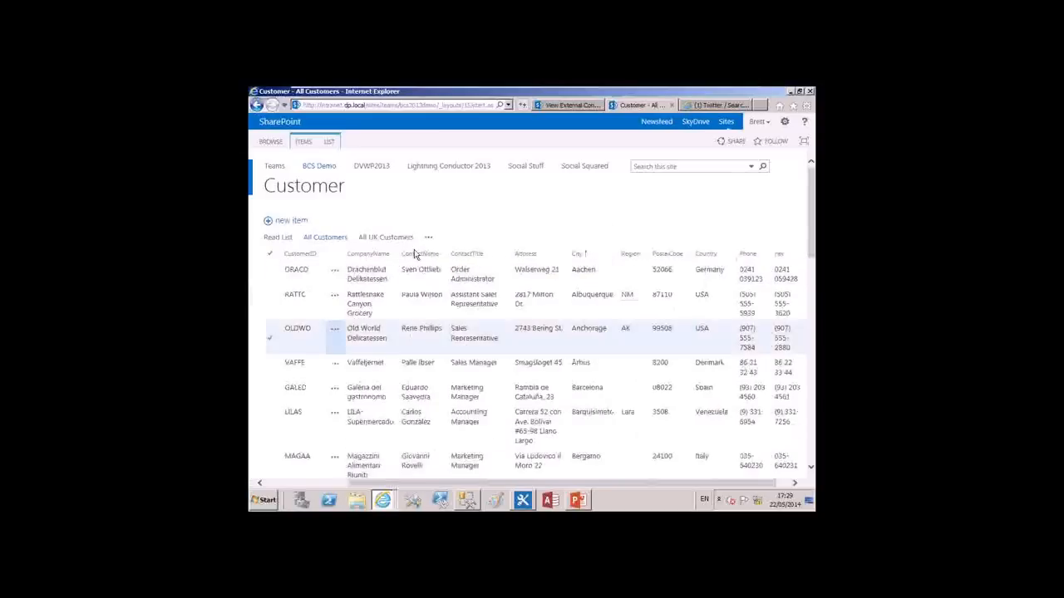
# Edit the All Customers view so that its first sort column is CompanyName
pyautogui.click(331, 143)
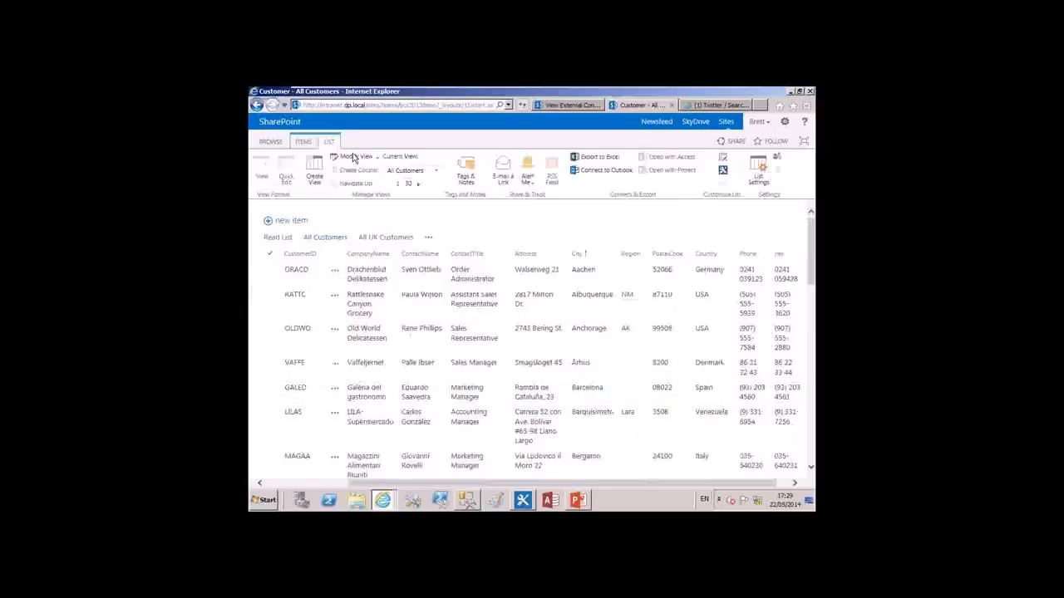
pyautogui.click(353, 158)
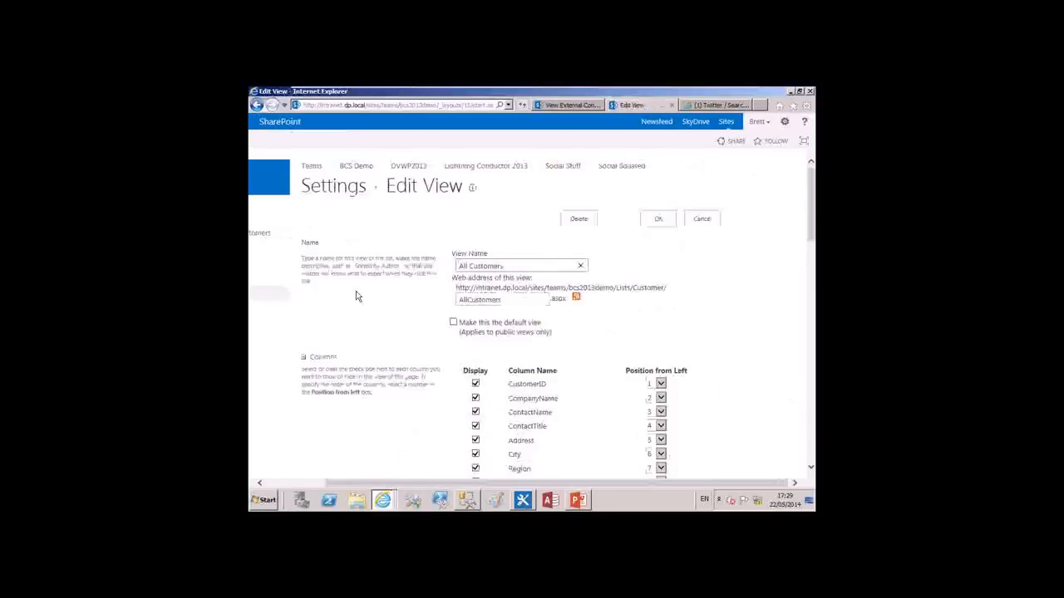
pyautogui.scroll(-5, 387, 286)
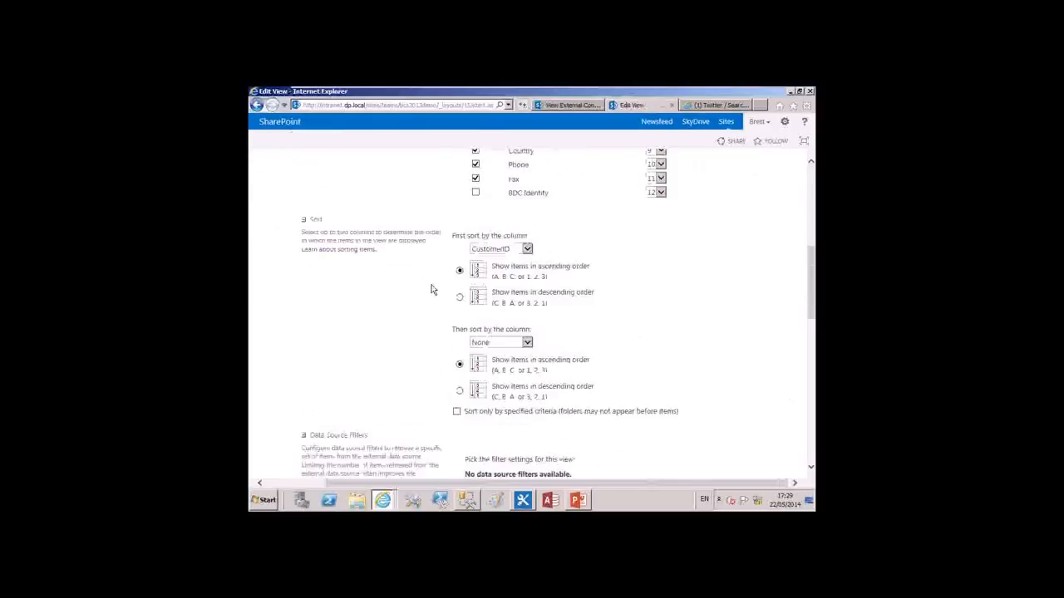
pyautogui.click(529, 251)
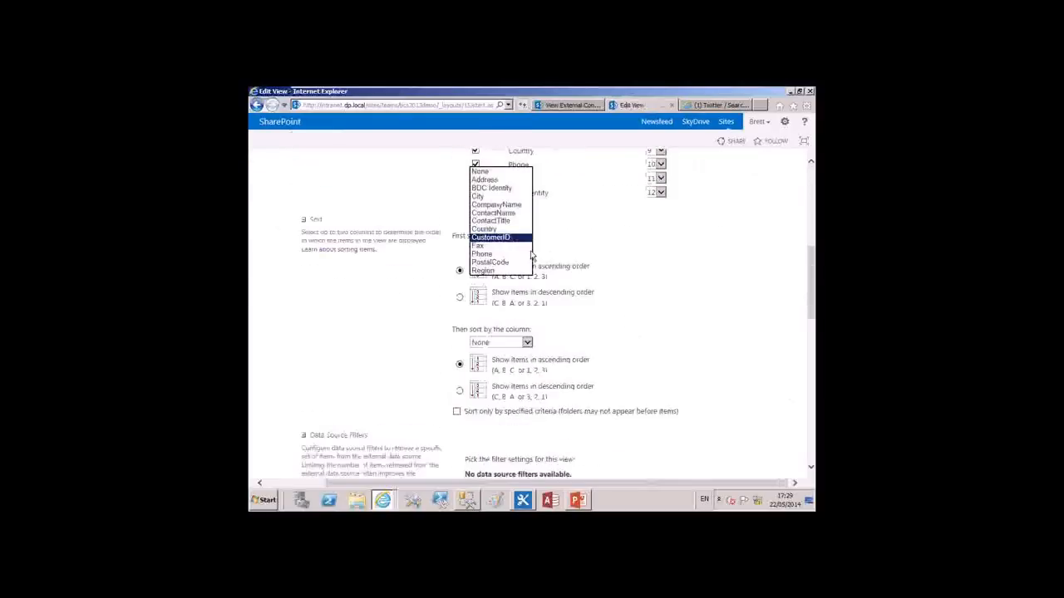
pyautogui.click(519, 206)
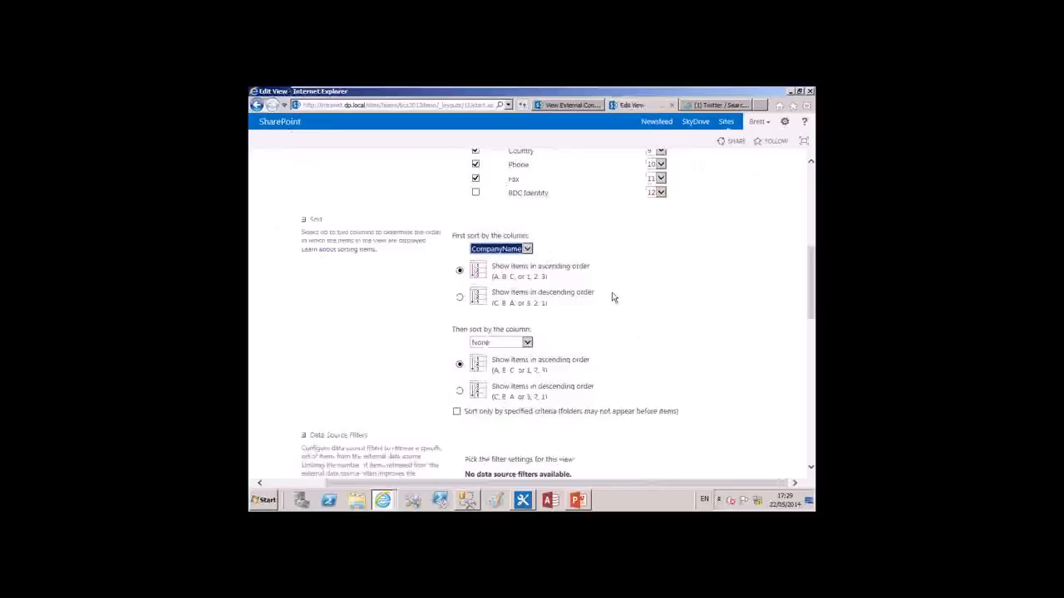
# Group the view's items first by Country and second by City
pyautogui.scroll(-1, 613, 298)
pyautogui.scroll(-3, 613, 298)
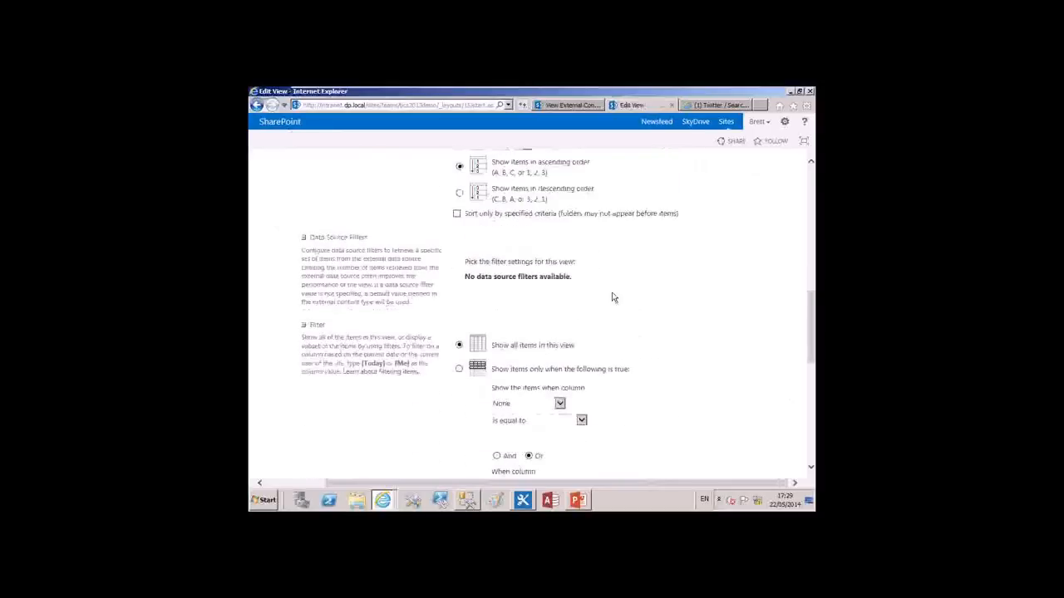
pyautogui.scroll(-1, 612, 297)
pyautogui.scroll(-2, 617, 241)
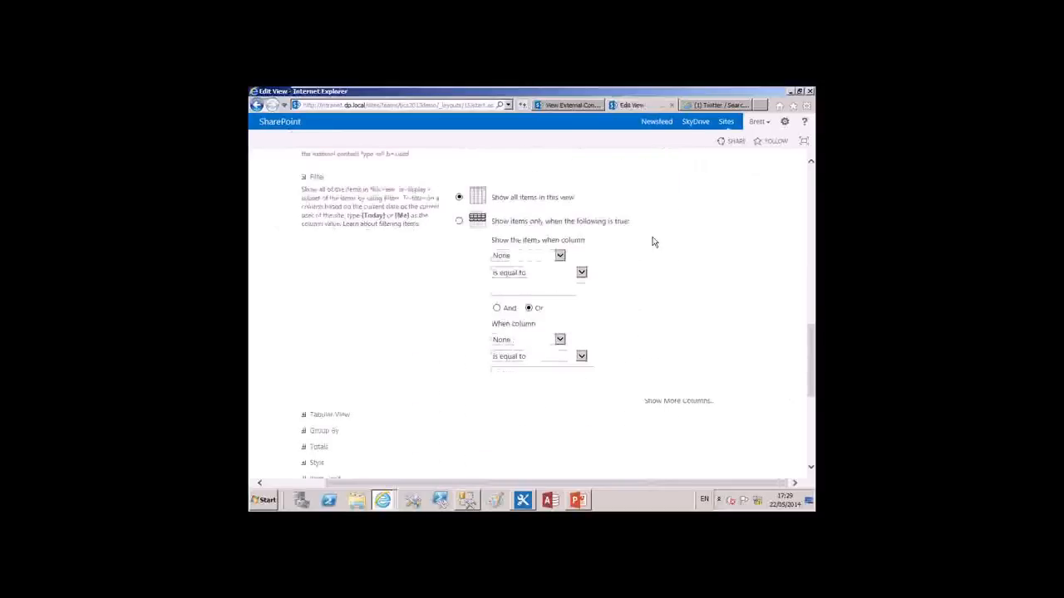
pyautogui.scroll(3, 653, 242)
pyautogui.scroll(1, 652, 242)
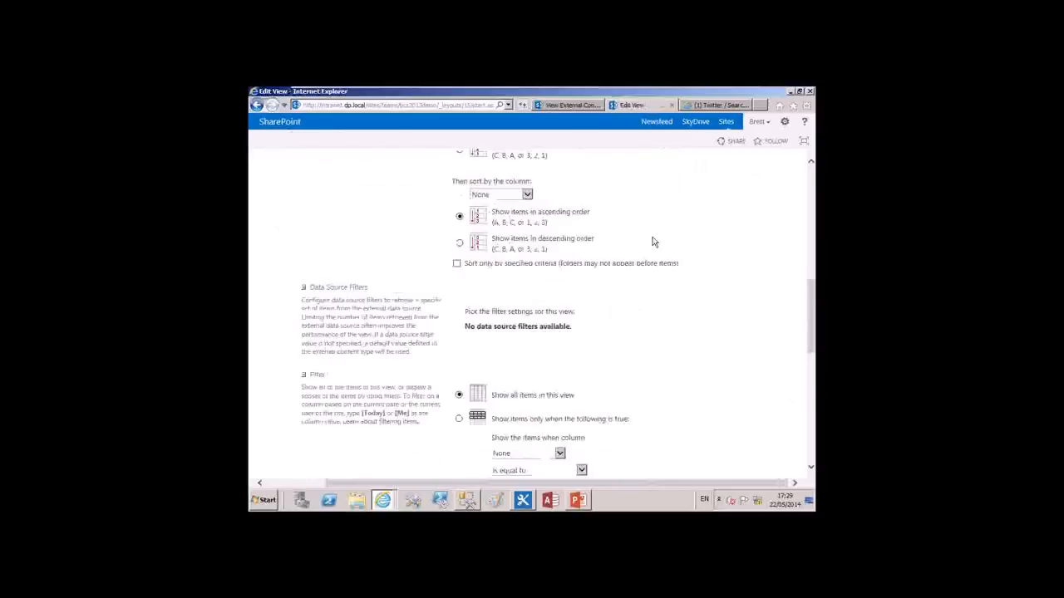
pyautogui.scroll(-6, 653, 241)
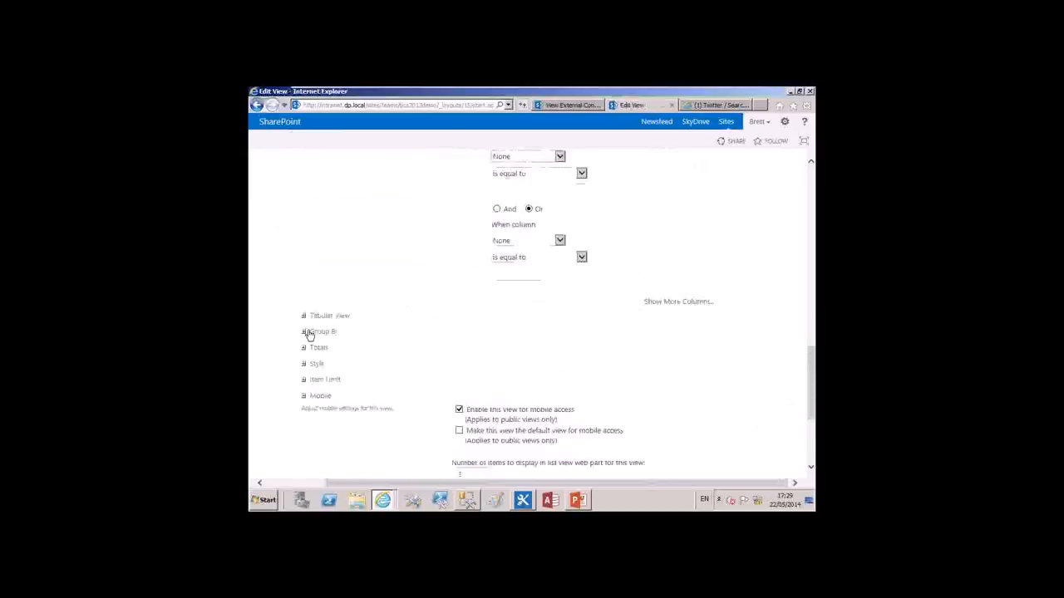
pyautogui.click(307, 333)
pyautogui.scroll(-3, 510, 254)
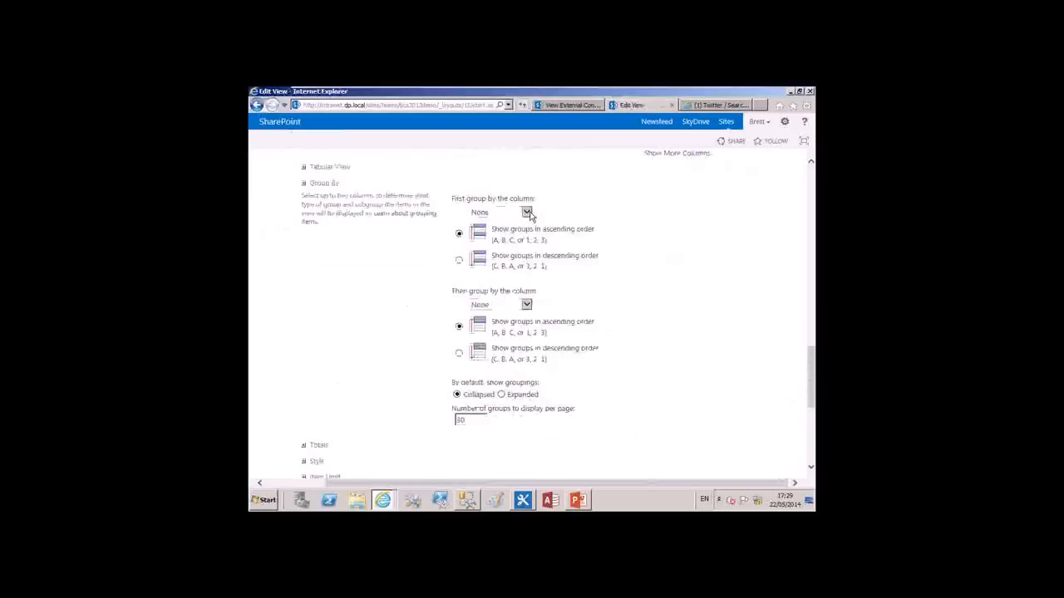
pyautogui.click(526, 213)
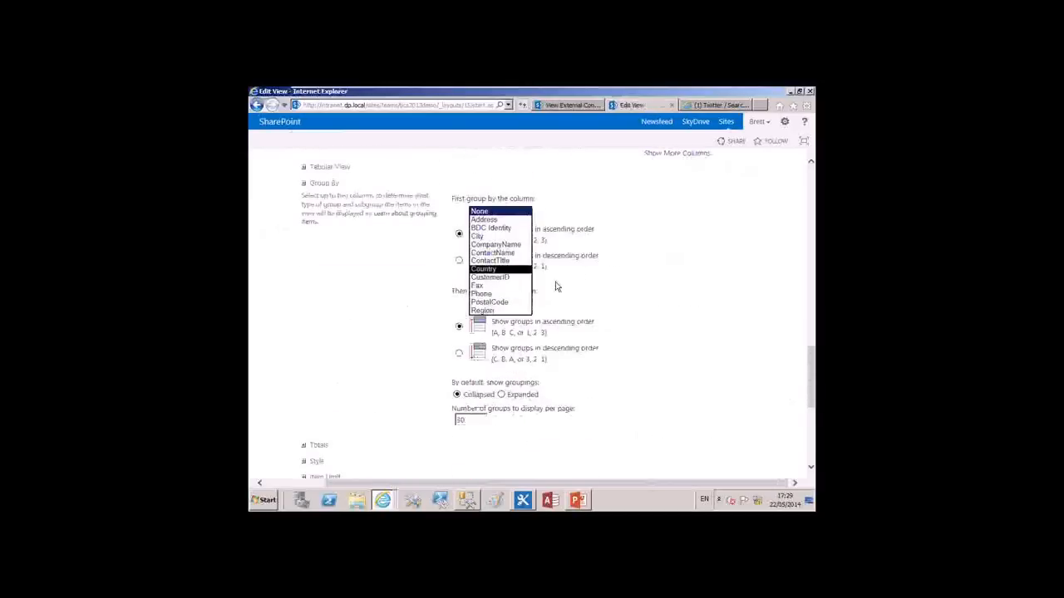
pyautogui.click(494, 269)
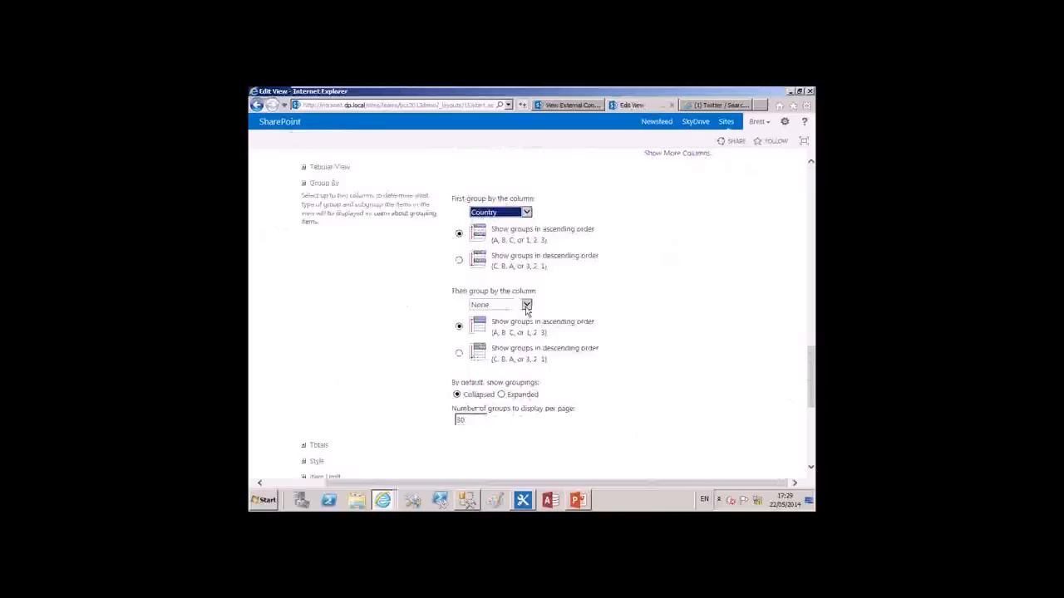
pyautogui.click(526, 307)
pyautogui.click(501, 330)
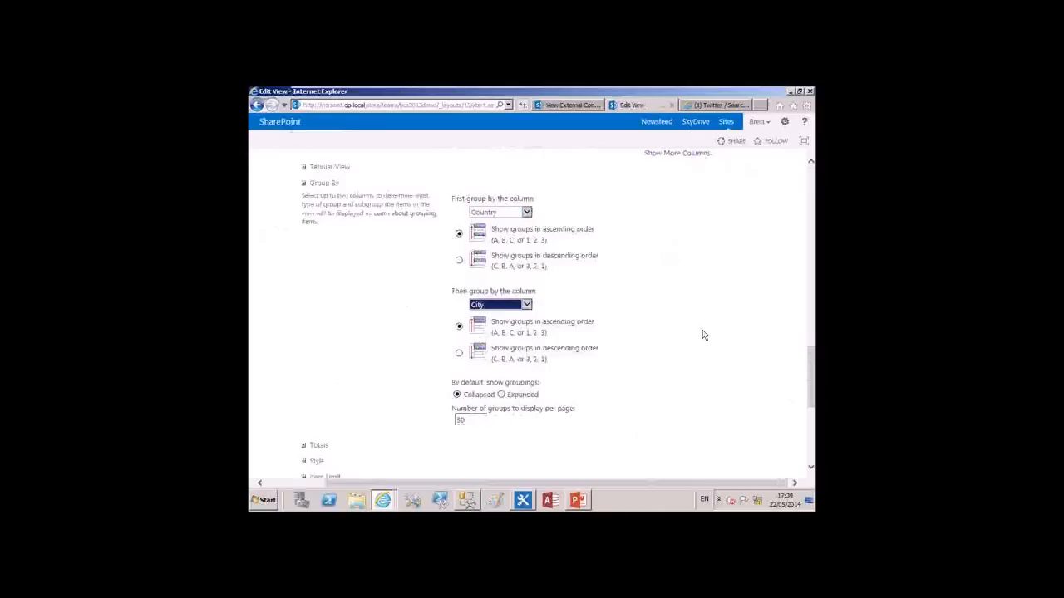
# Save the grouped view and expand the Argentina country group and its Buenos Aires city group
pyautogui.scroll(-5, 703, 335)
pyautogui.click(656, 418)
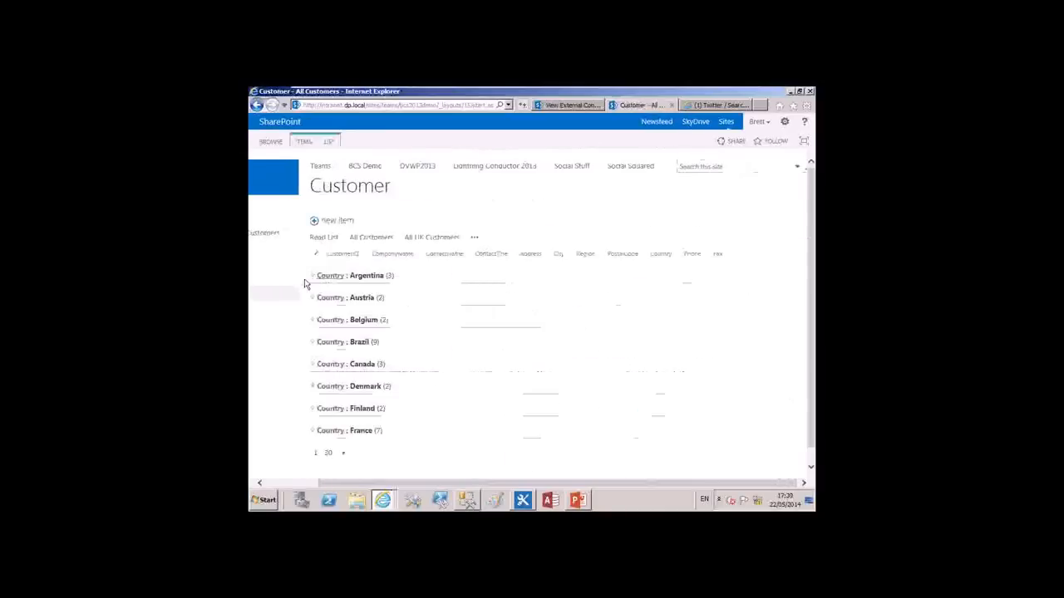
pyautogui.click(313, 276)
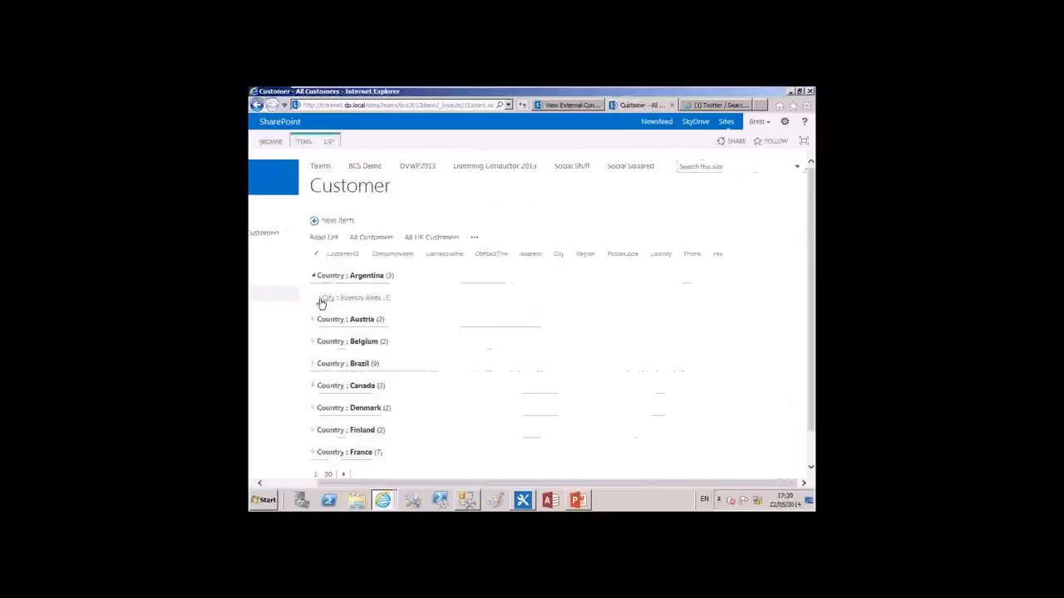
pyautogui.click(321, 301)
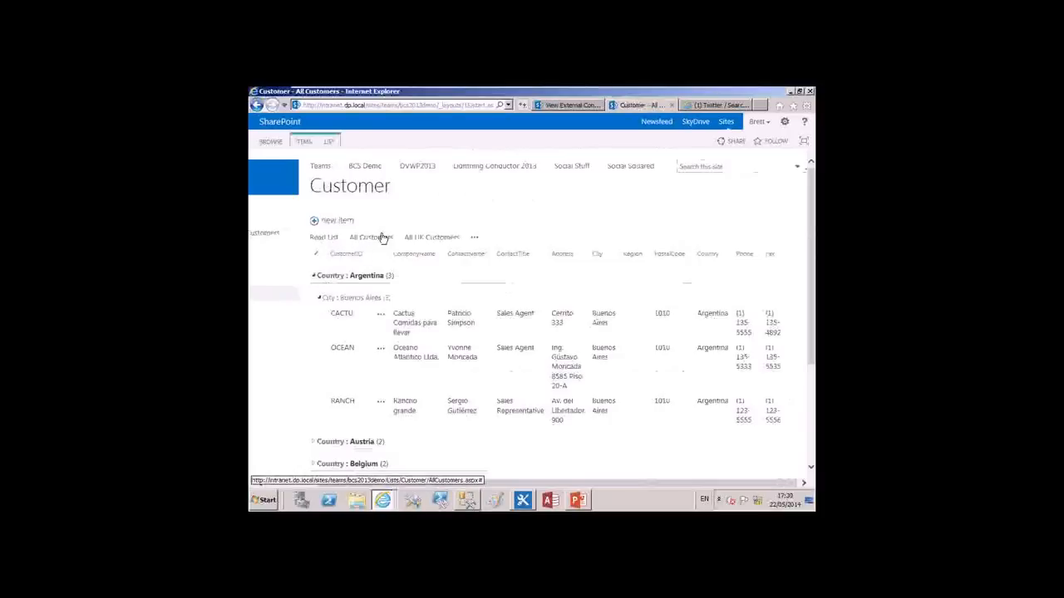
# Switch to the All UK Customers view and open the Around the Horn customer for editing
pyautogui.click(444, 240)
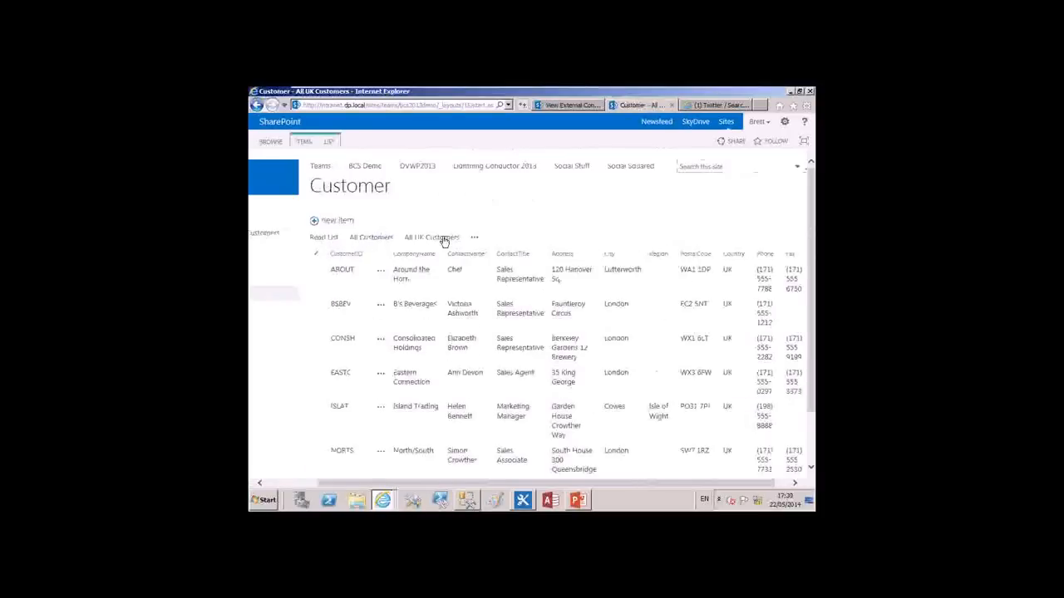
pyautogui.click(381, 277)
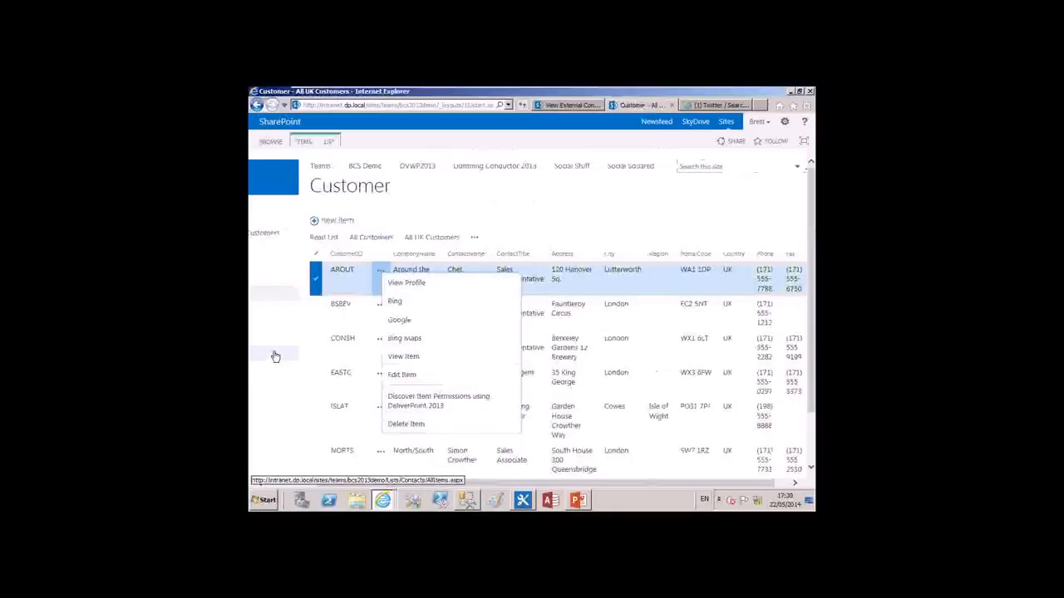
pyautogui.click(403, 374)
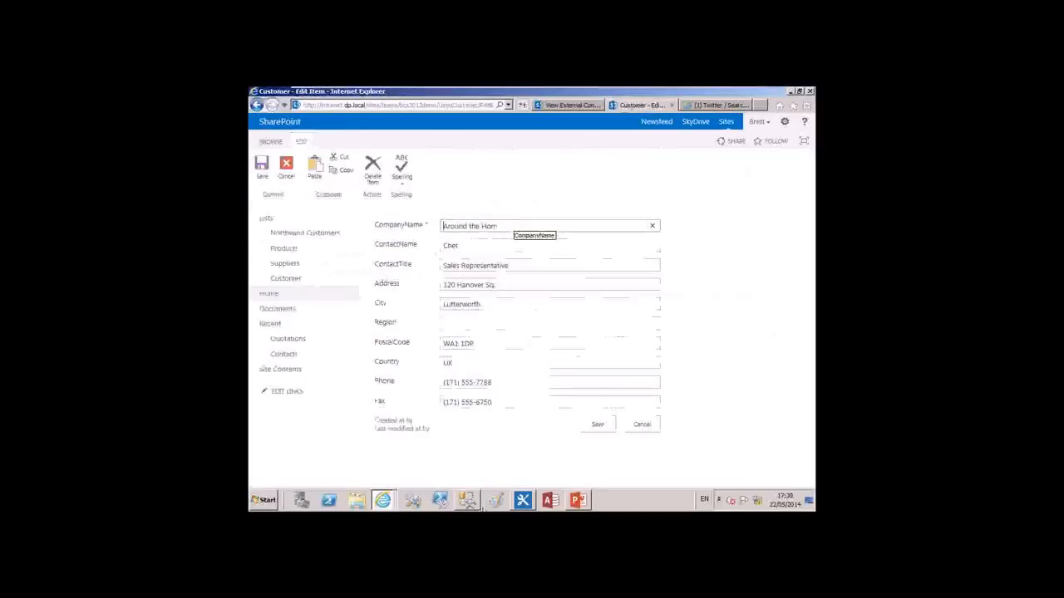
# Switch to SQL Server Management Studio, close the Properties pane and locate the Around the Horn company name in the Customers results
pyautogui.moveTo(471, 505)
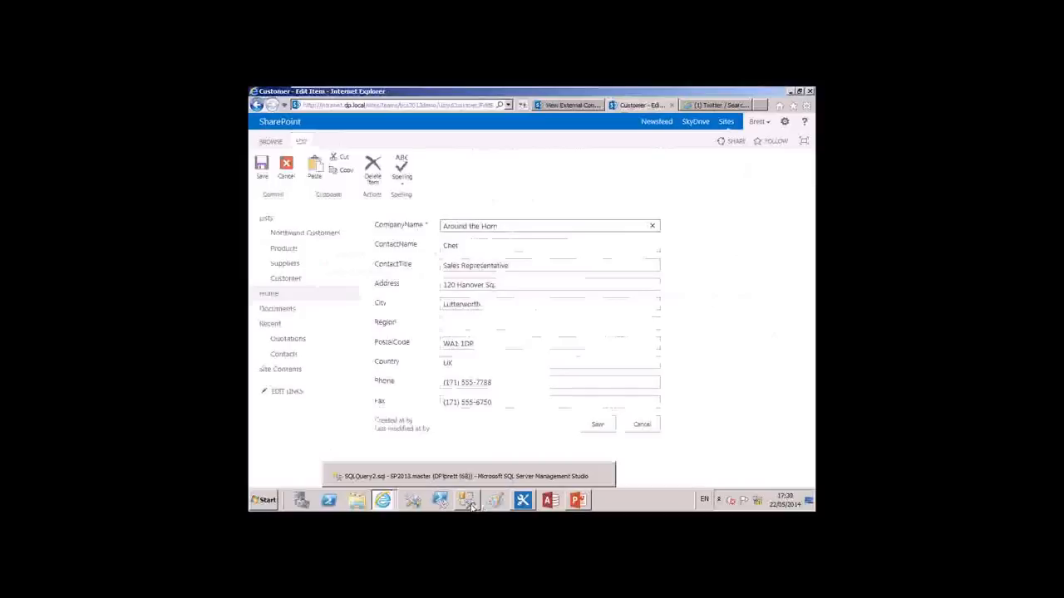
pyautogui.click(471, 504)
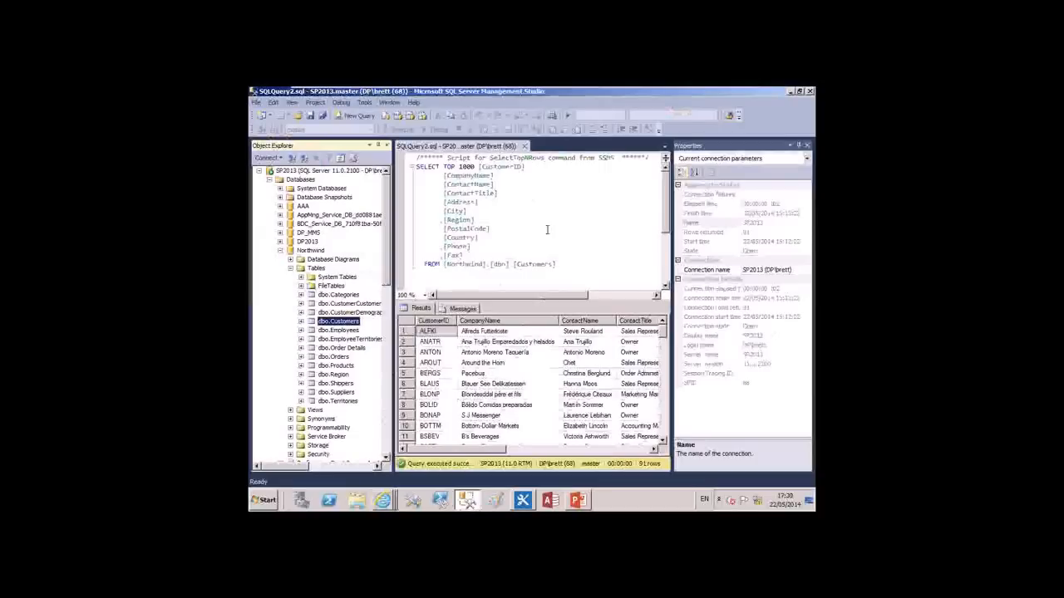
pyautogui.click(806, 147)
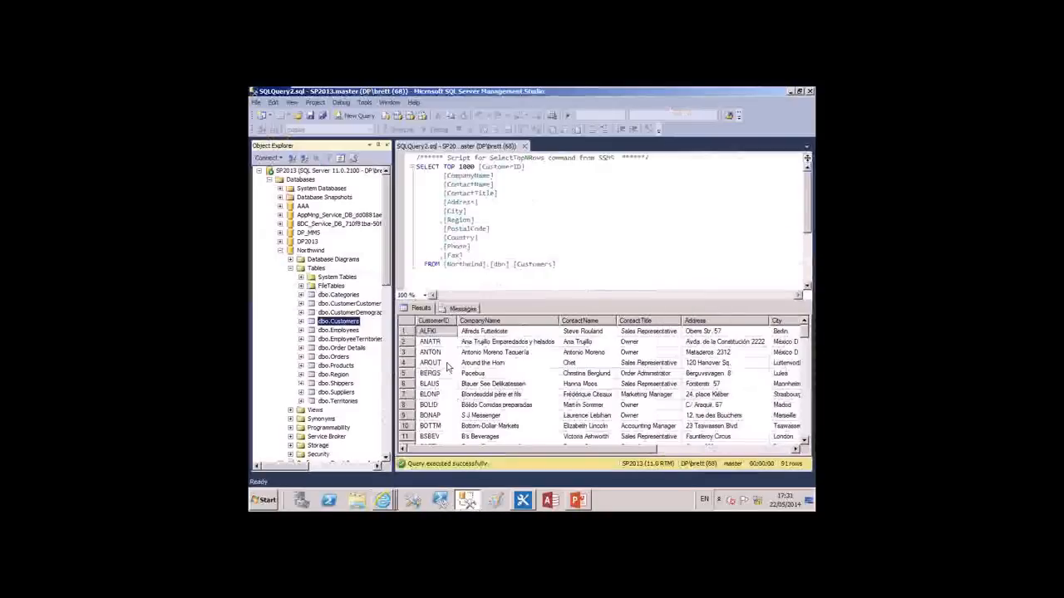
pyautogui.click(510, 369)
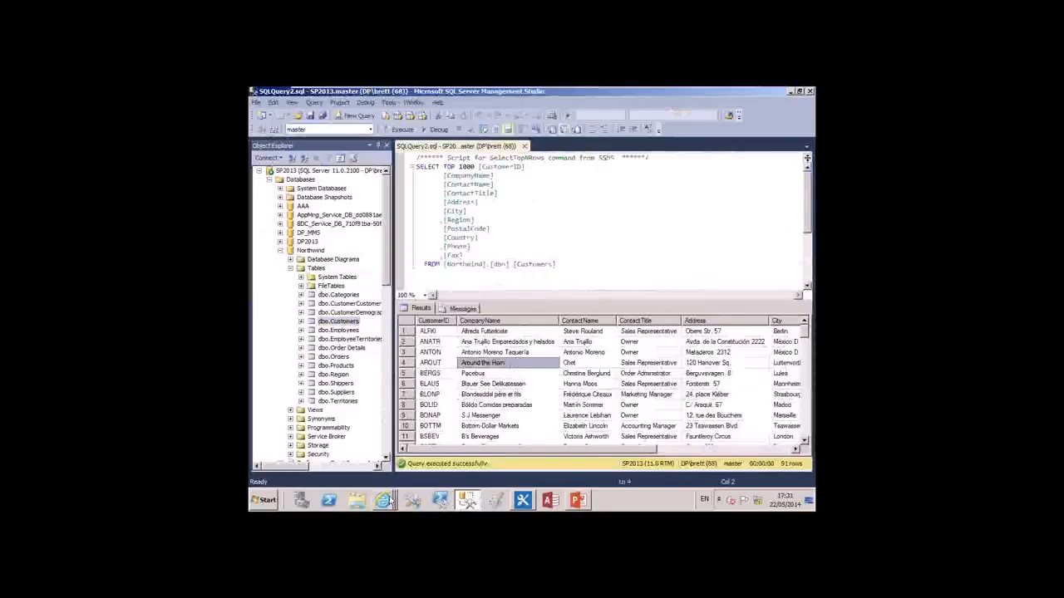
# Return to the customer's edit form in Internet Explorer, change the CompanyName to "Around SharePoint" and save the item
pyautogui.click(385, 499)
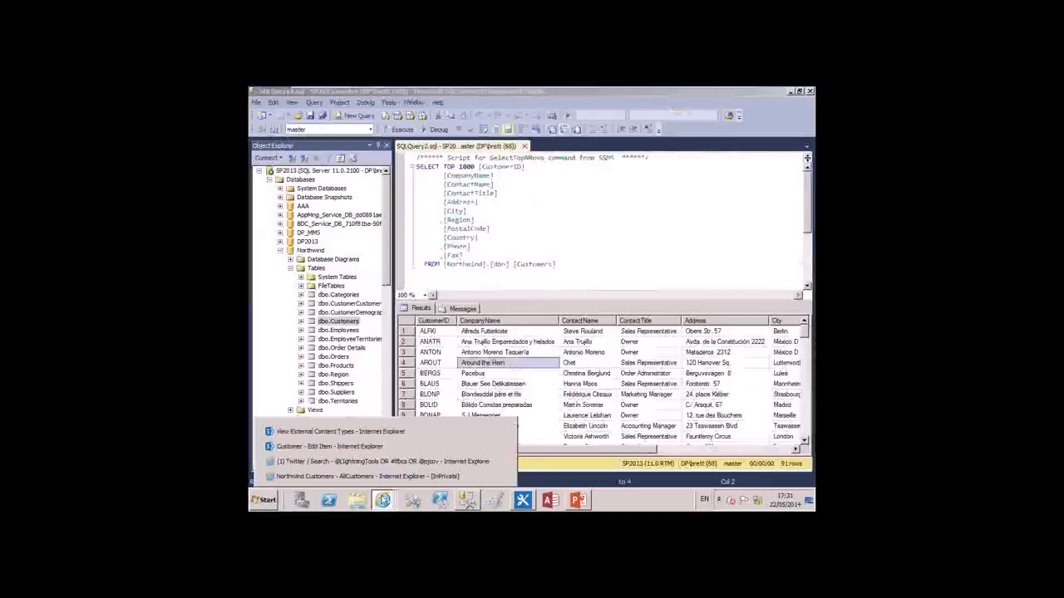
pyautogui.click(378, 447)
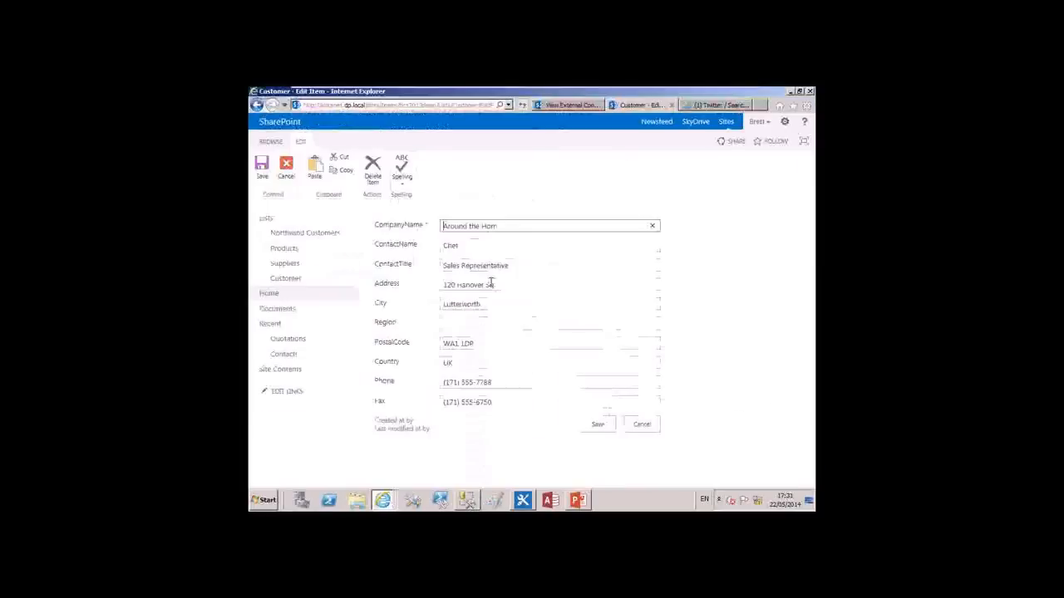
pyautogui.doubleClick(482, 226)
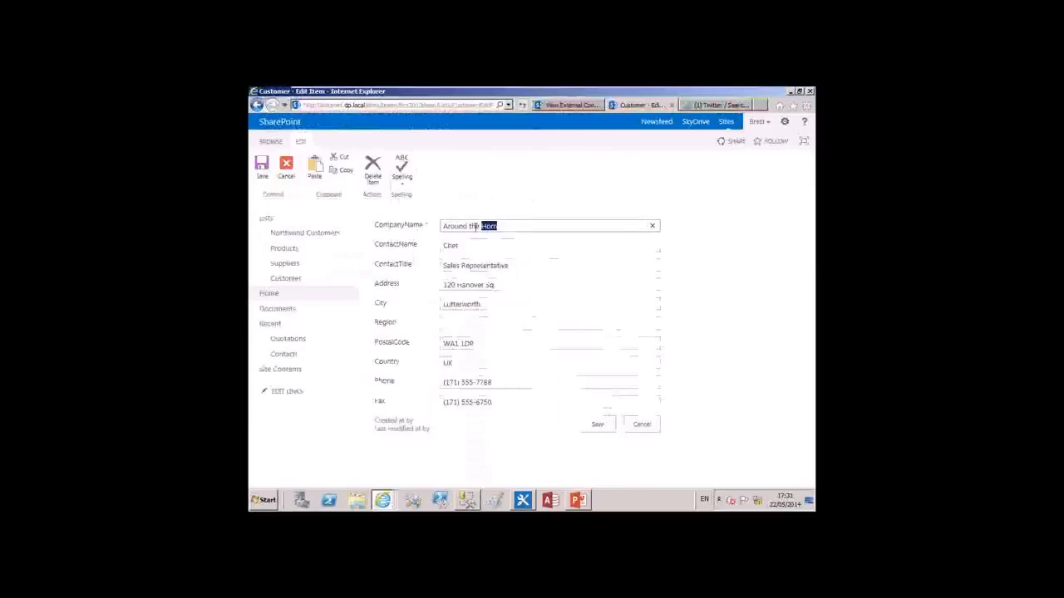
pyautogui.moveTo(476, 226); pyautogui.dragTo(477, 235)
pyautogui.write('SharePoint')
pyautogui.click(598, 425)
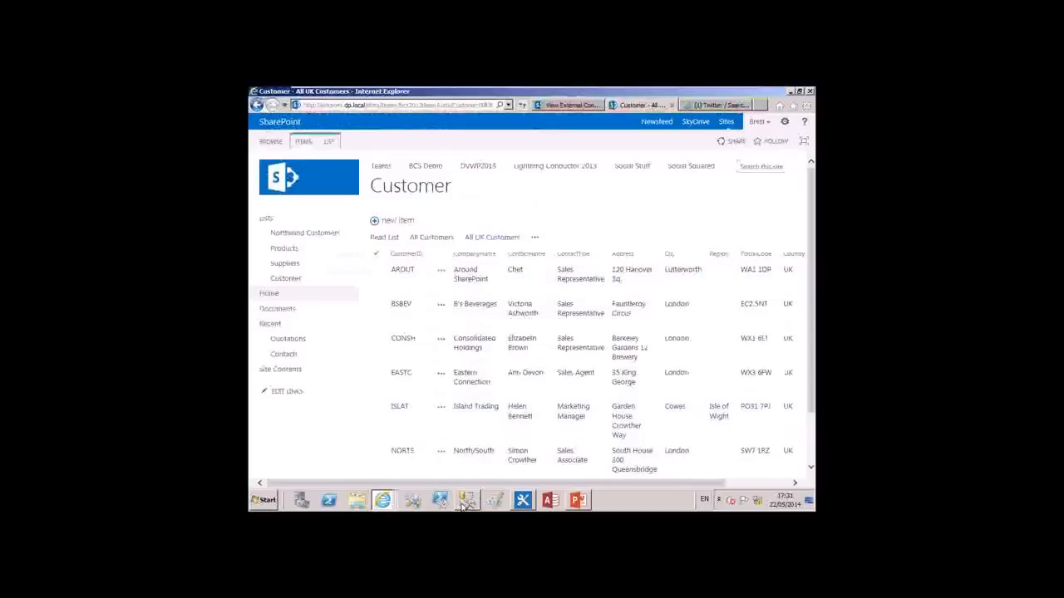
# Switch to SQL Server Management Studio and rerun the Customers query to check the edited company name
pyautogui.click(494, 502)
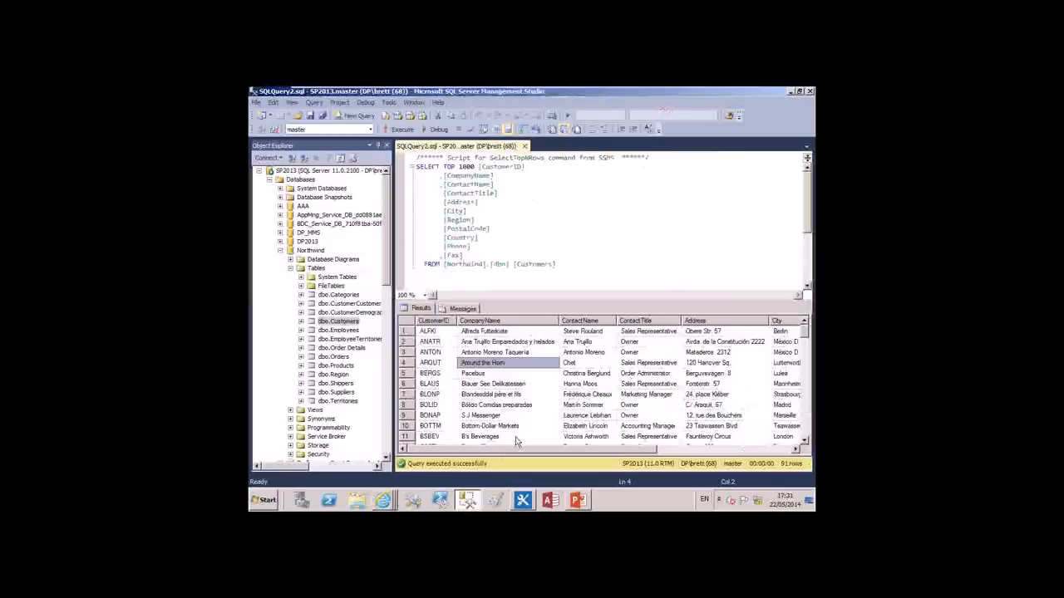
pyautogui.click(402, 130)
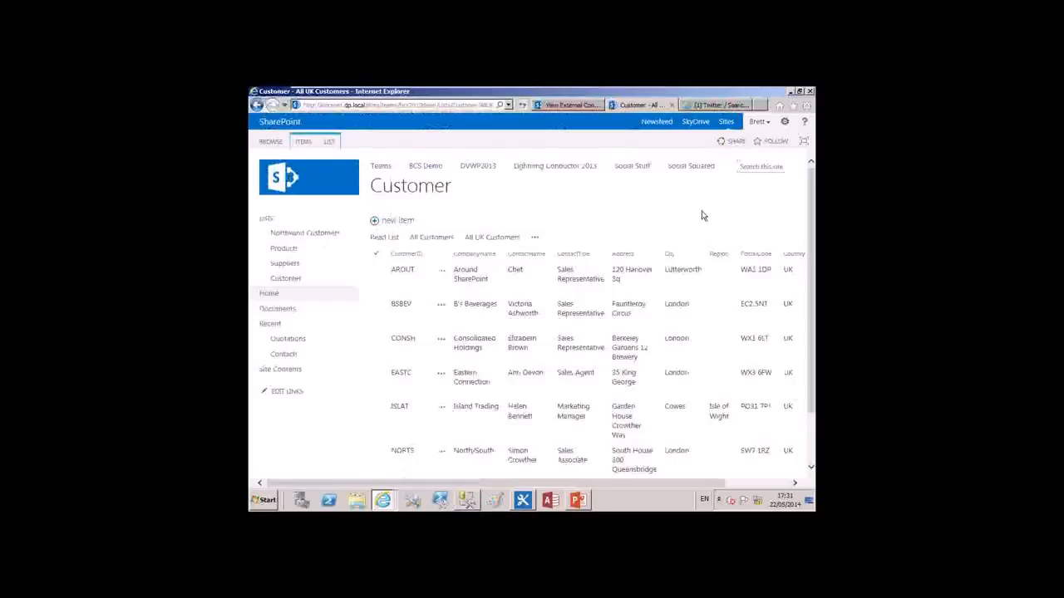
# Review the list commands of the Customer list and the item commands available for the AROUT customer
pyautogui.click(329, 142)
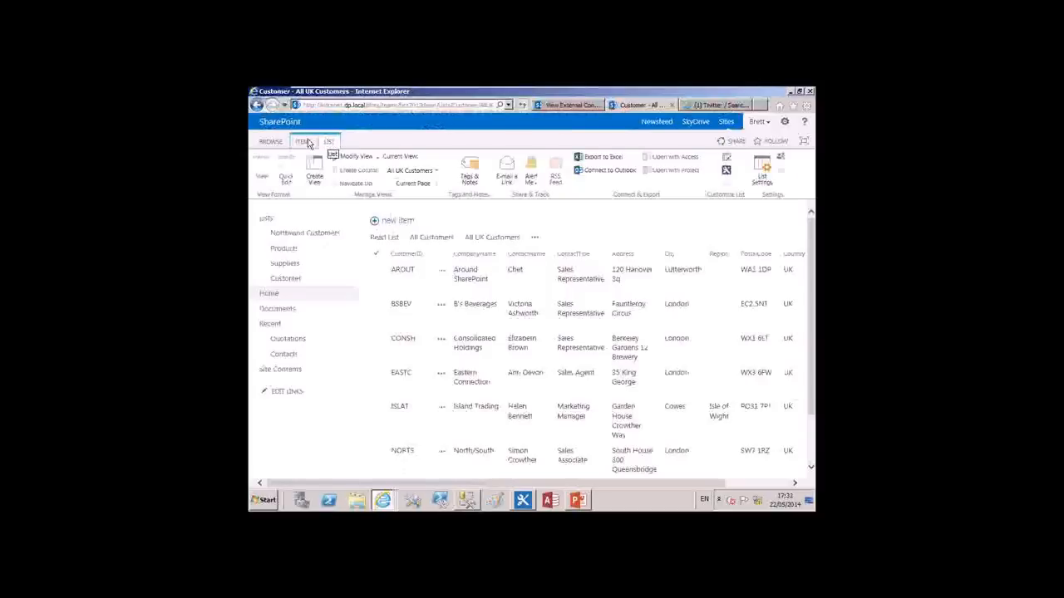
pyautogui.click(306, 142)
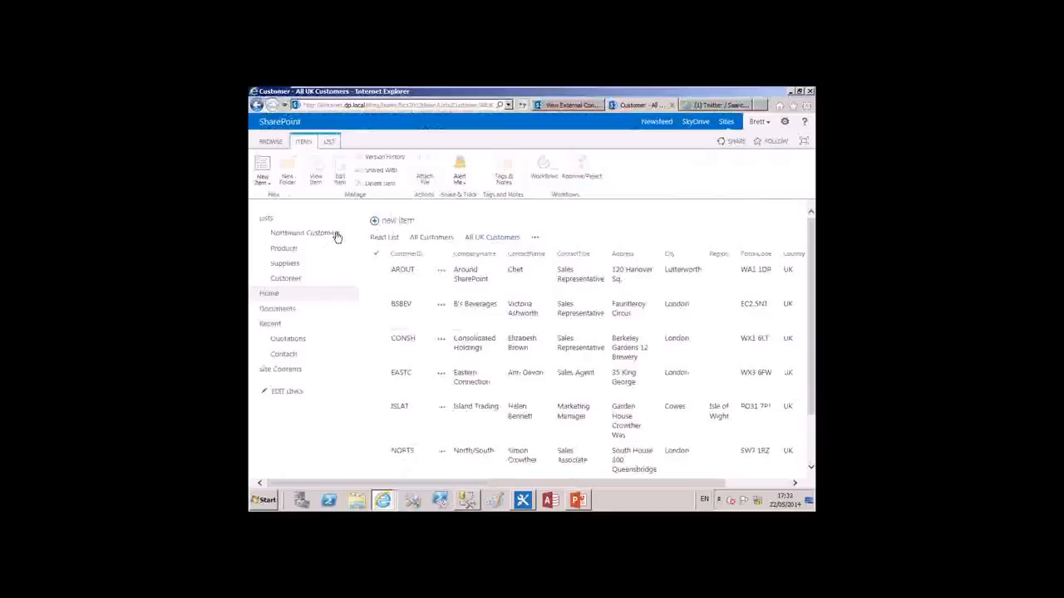
pyautogui.click(376, 282)
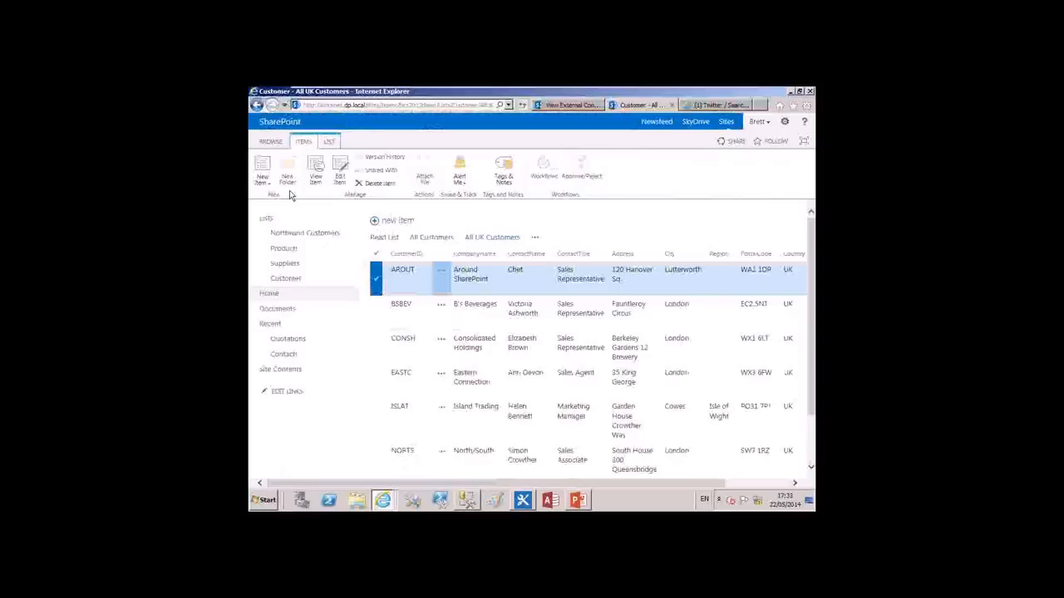
# Start a new column named "Customers" in the Quotations library, with External Data as its information type
pyautogui.click(302, 348)
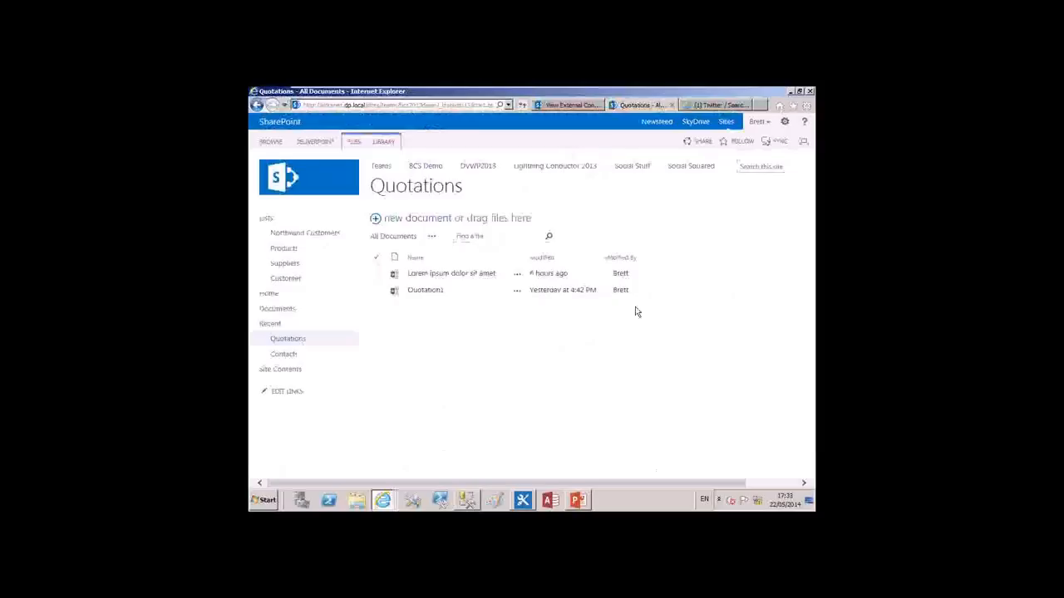
pyautogui.click(384, 144)
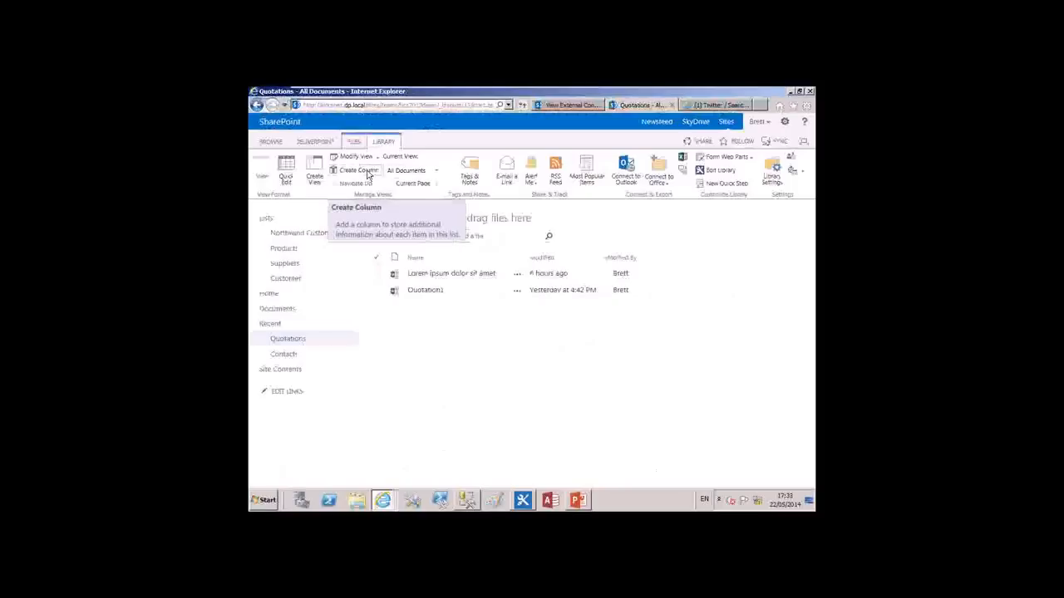
pyautogui.click(359, 170)
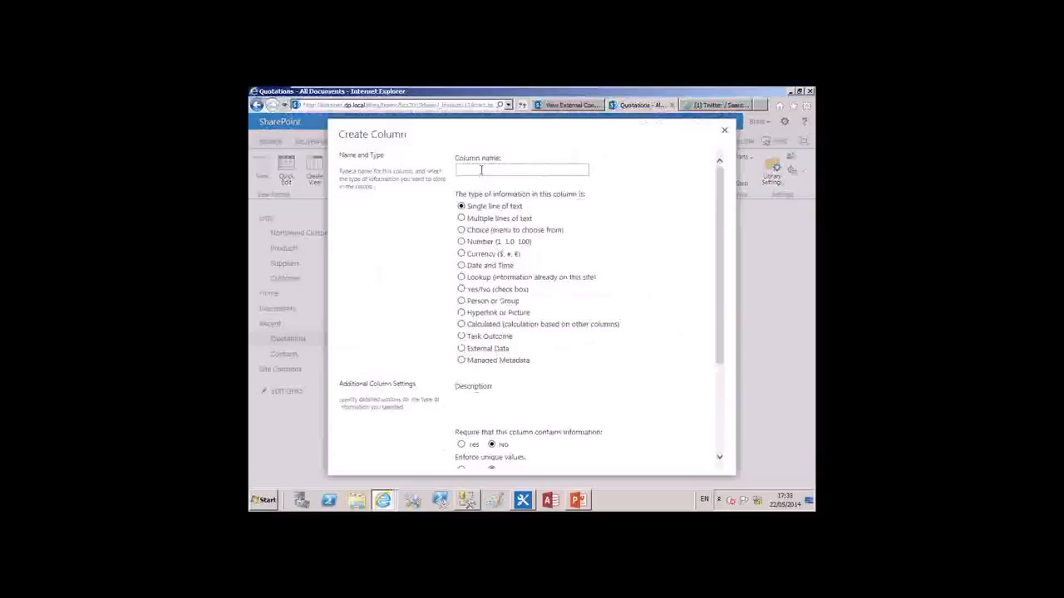
pyautogui.write('Customers')
pyautogui.click(461, 348)
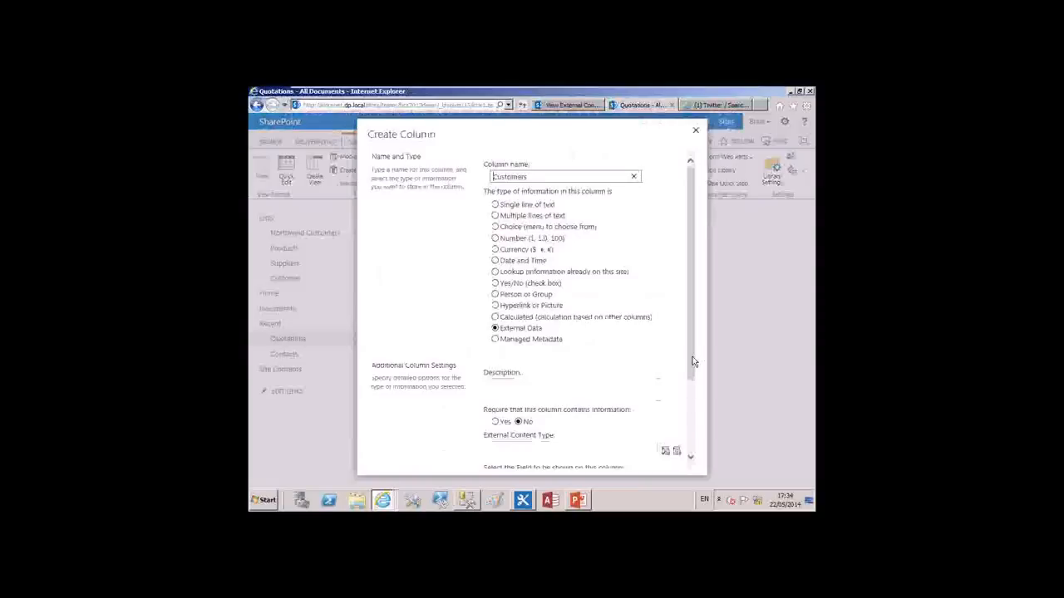
# Base the column on the Northwind Customers external content type and display its CompanyName field
pyautogui.scroll(-3, 694, 361)
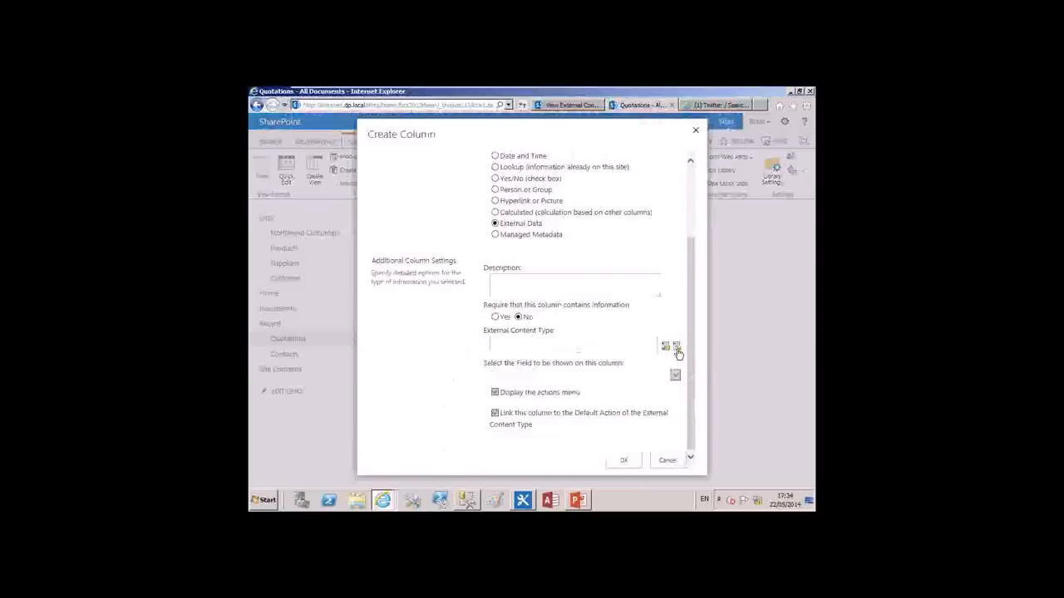
pyautogui.click(678, 347)
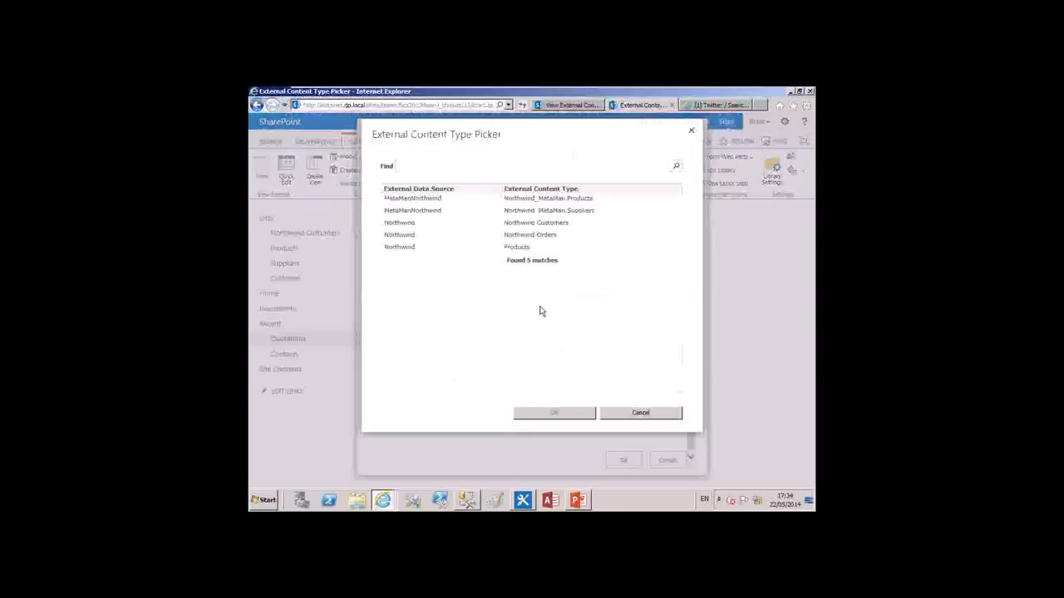
pyautogui.click(443, 224)
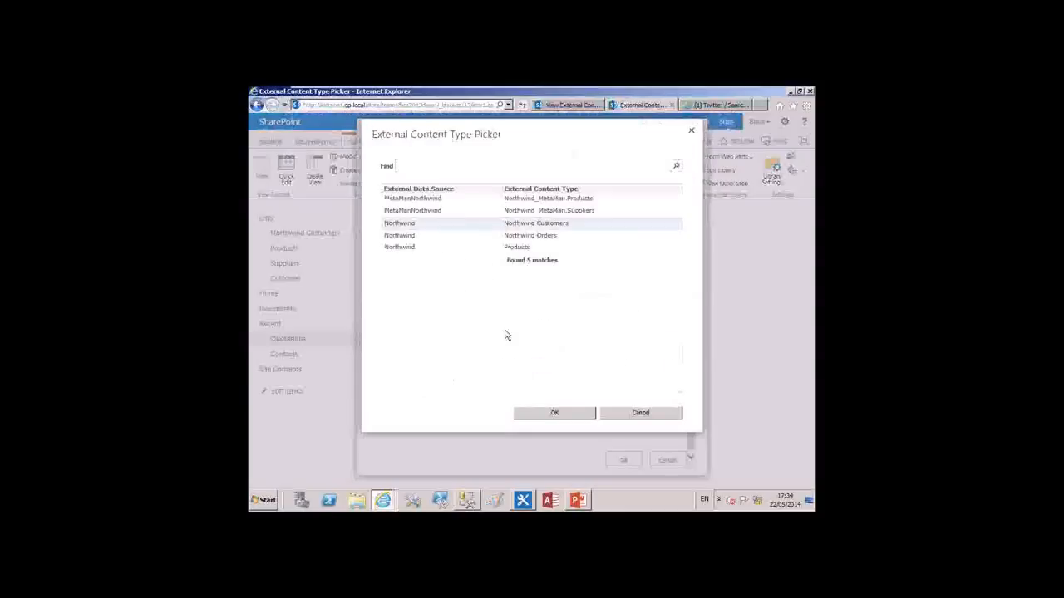
pyautogui.click(554, 413)
pyautogui.scroll(-5, 446, 418)
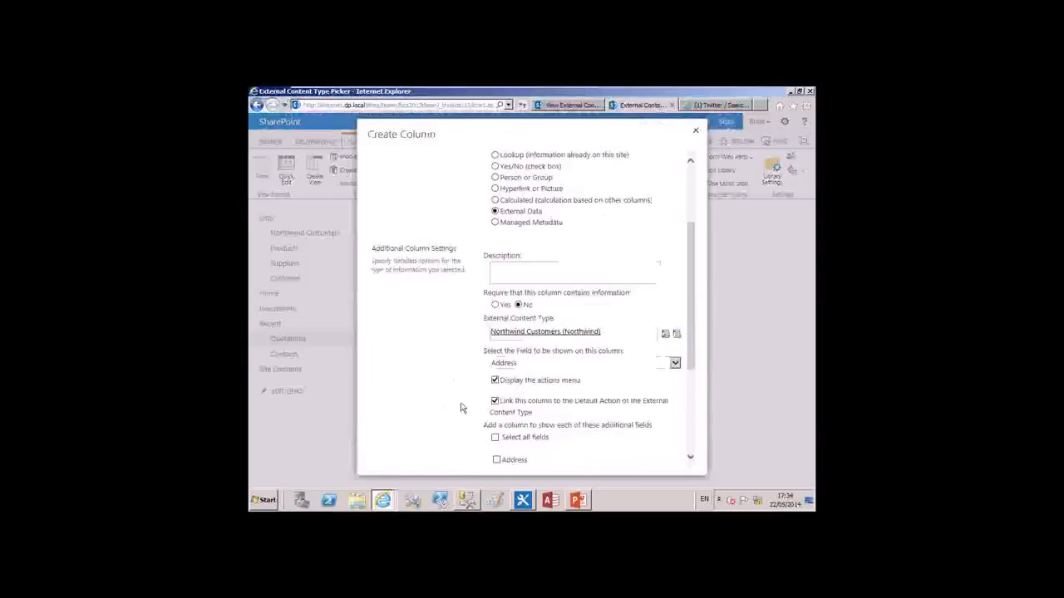
pyautogui.click(674, 364)
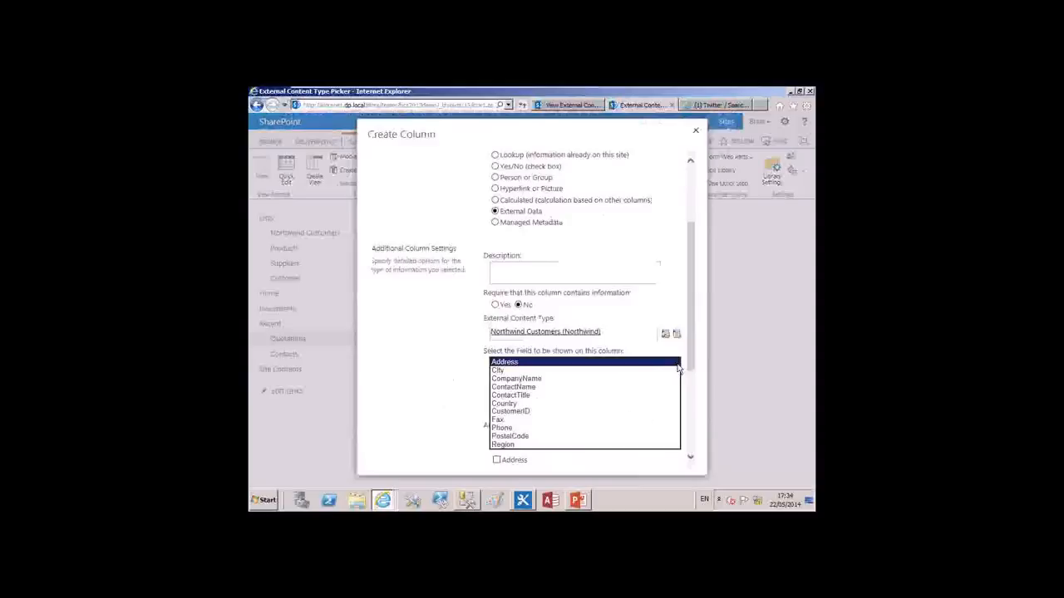
pyautogui.click(627, 378)
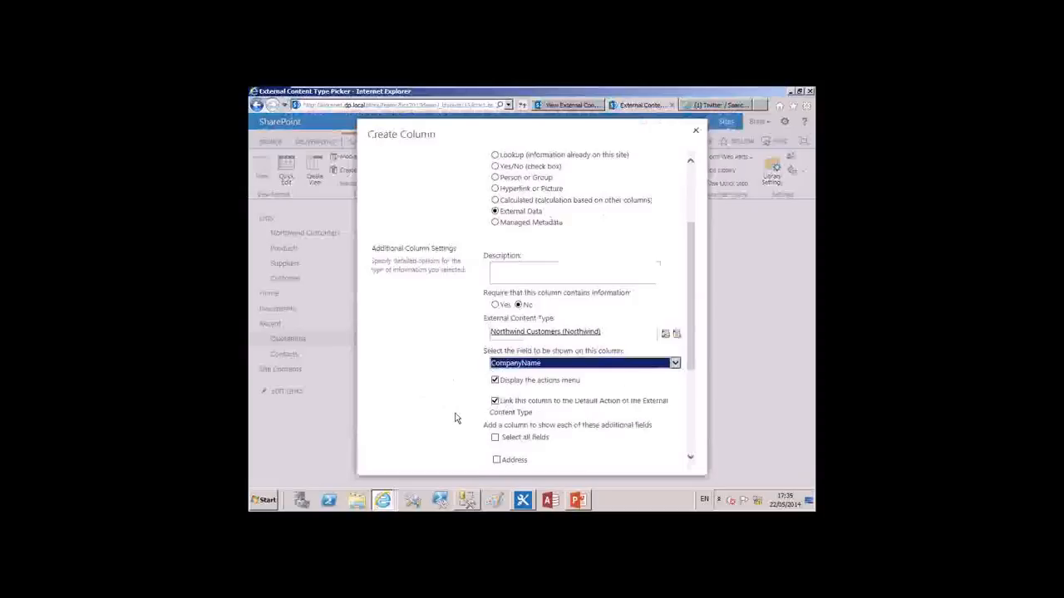
# Include ContactName, Country and Phone as additional fields and create the column
pyautogui.scroll(-3, 456, 418)
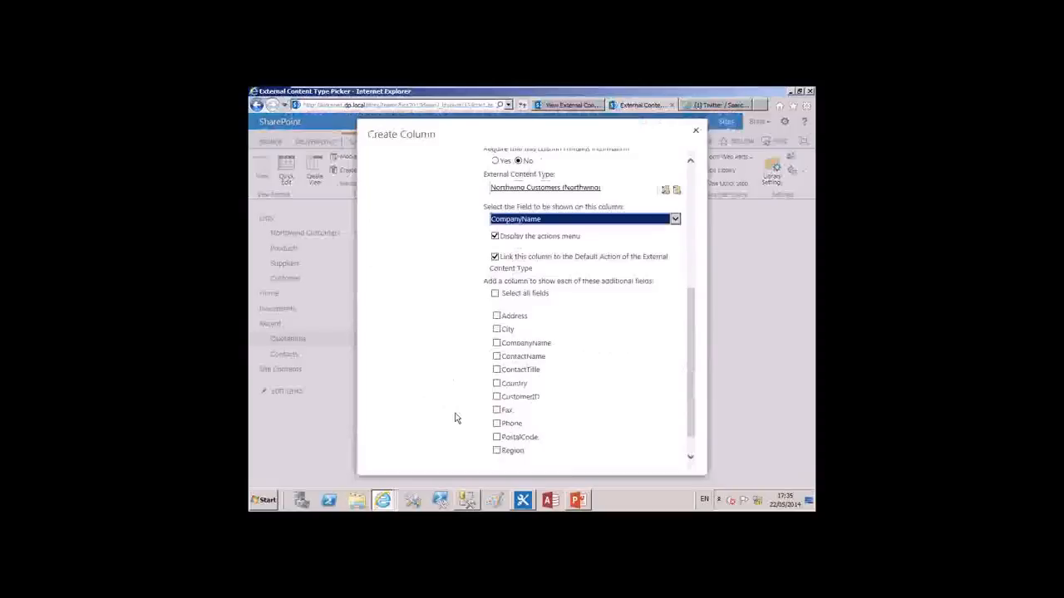
pyautogui.click(497, 357)
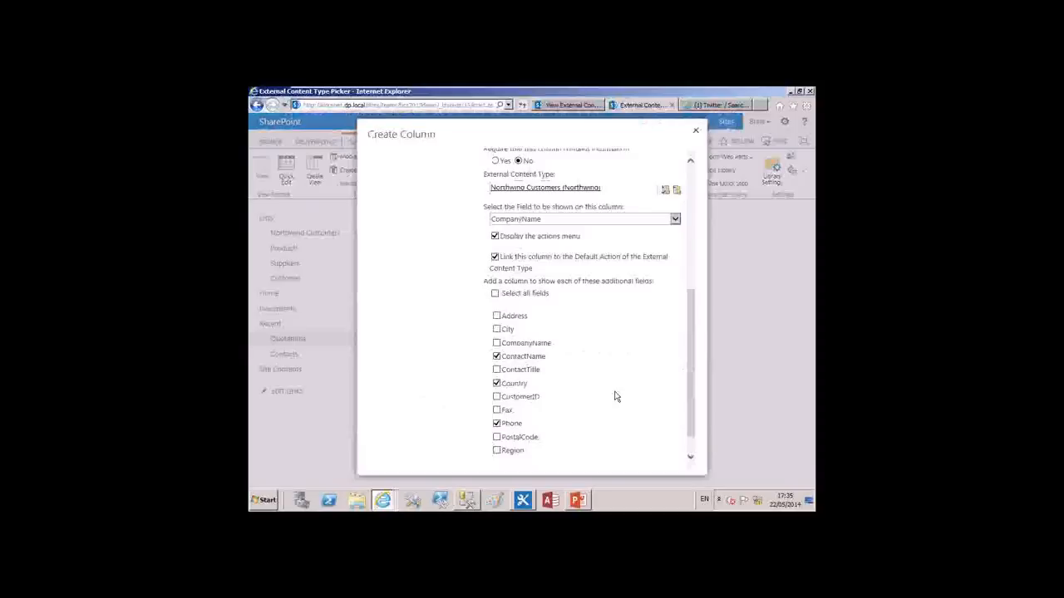
pyautogui.scroll(-1, 690, 432)
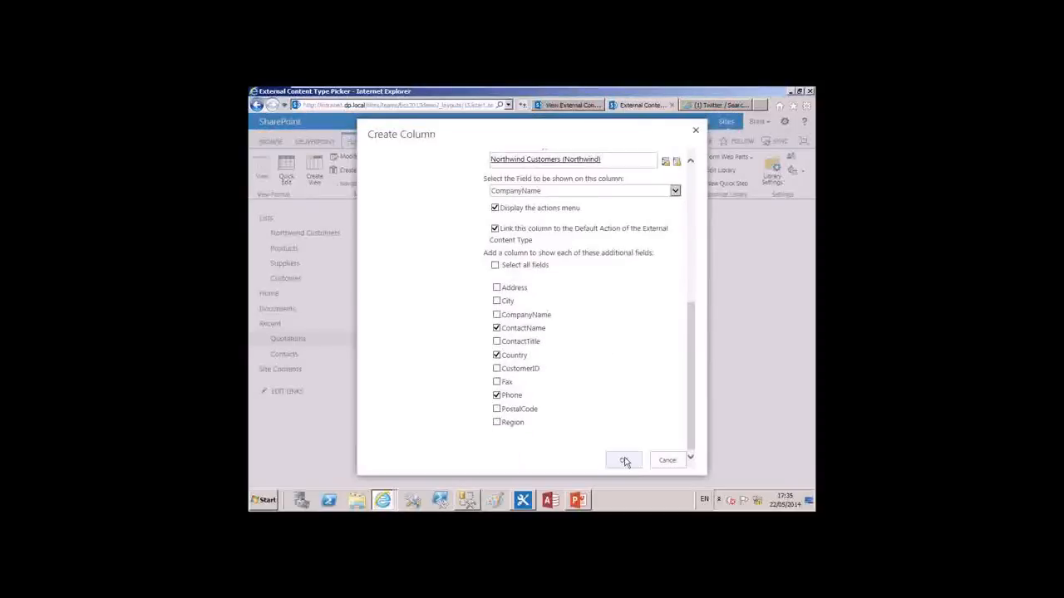
pyautogui.click(624, 461)
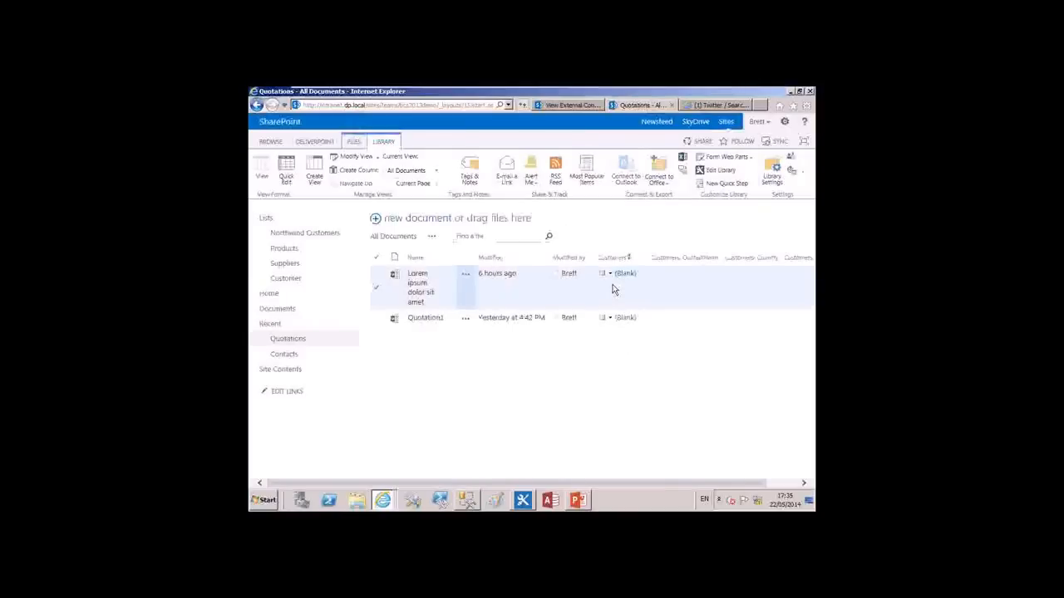
# Open the properties of the "Lorem ipsum dolor sit amet" quotation for editing and bring up the picker for its Customers field
pyautogui.click(467, 277)
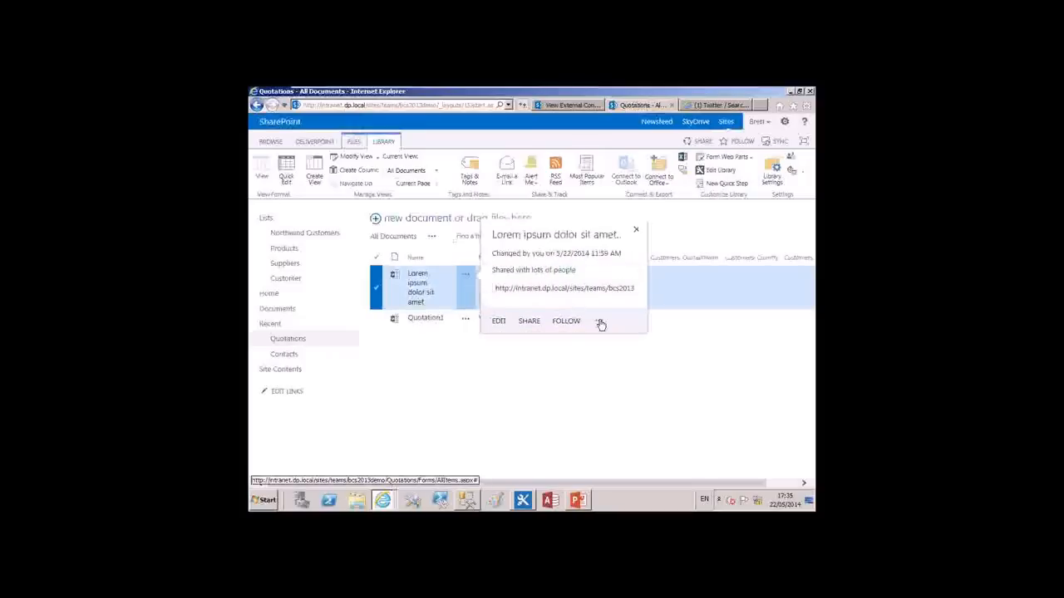
pyautogui.click(600, 324)
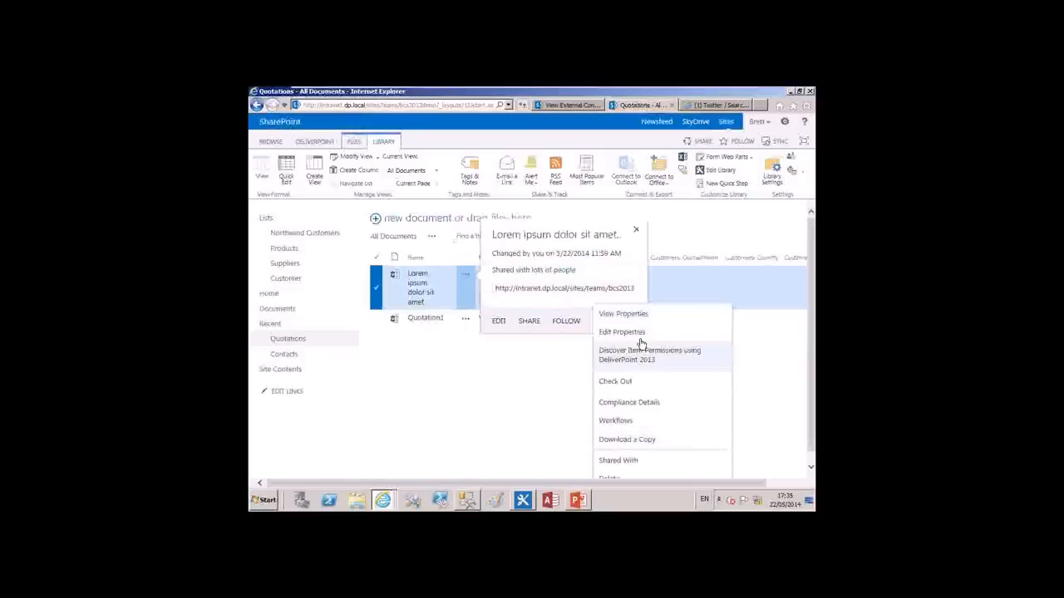
pyautogui.click(586, 388)
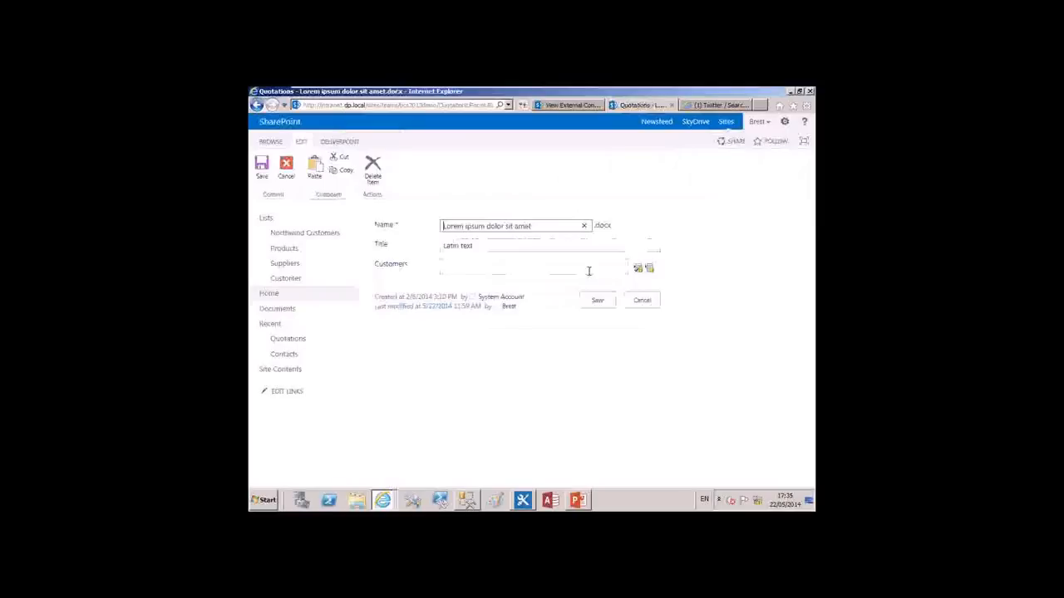
pyautogui.click(650, 272)
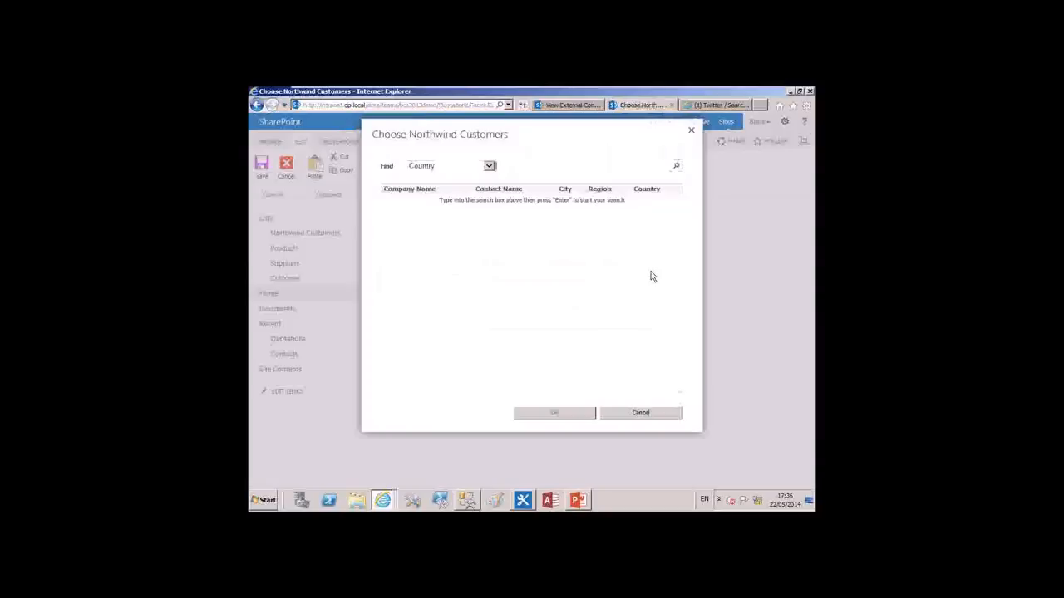
# Switch the customer search filter to Company Name and back to Country
pyautogui.click(490, 166)
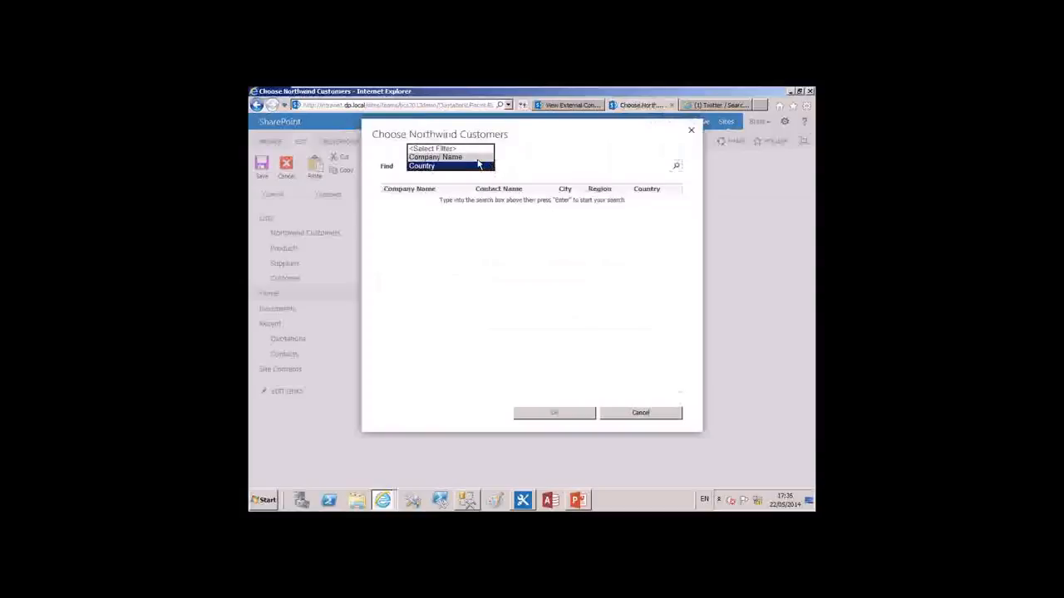
pyautogui.click(478, 157)
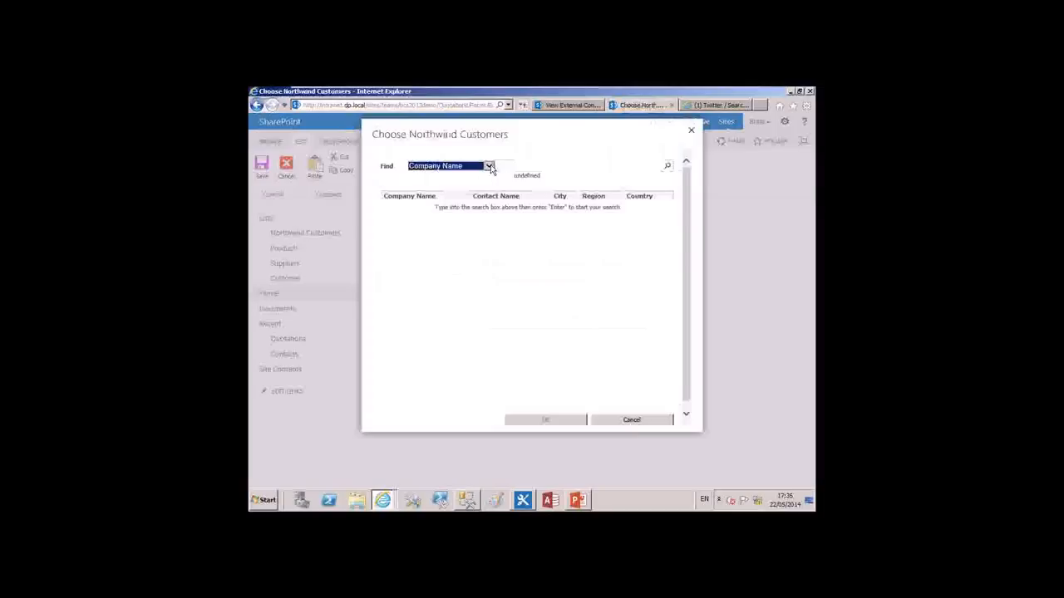
pyautogui.click(491, 168)
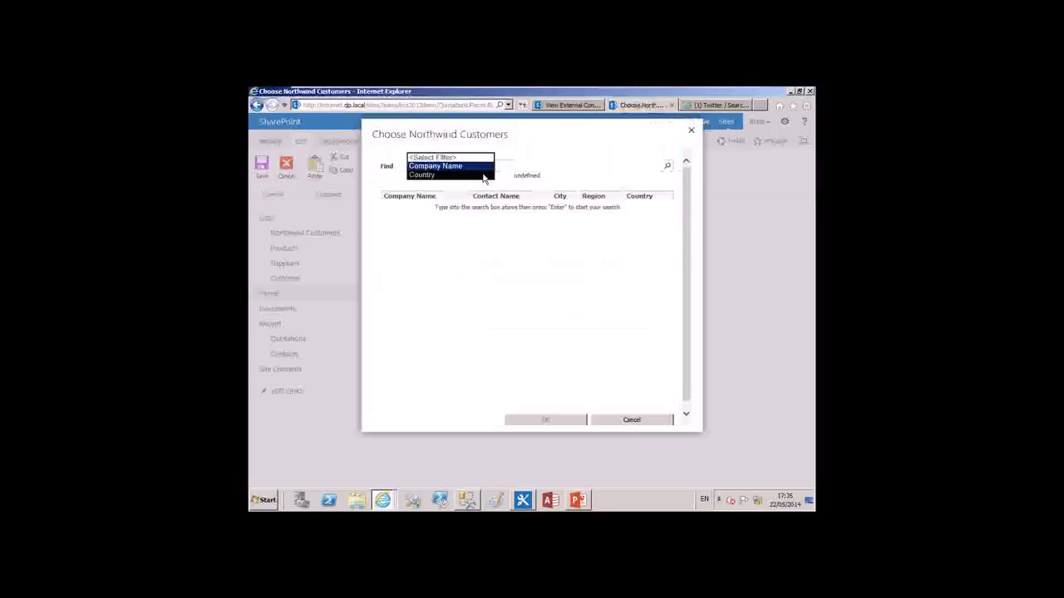
pyautogui.click(485, 177)
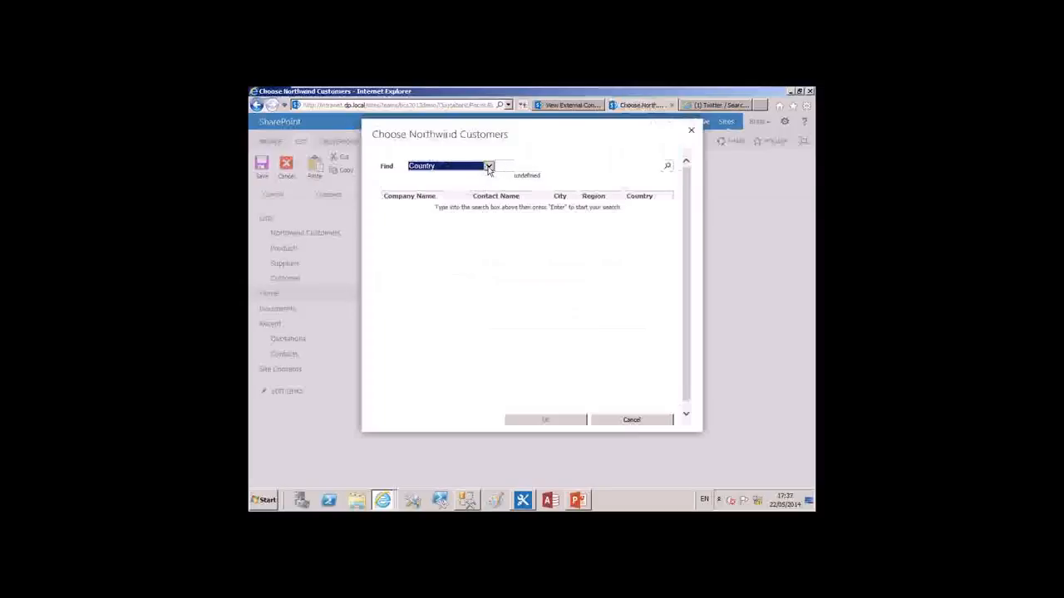
pyautogui.click(489, 166)
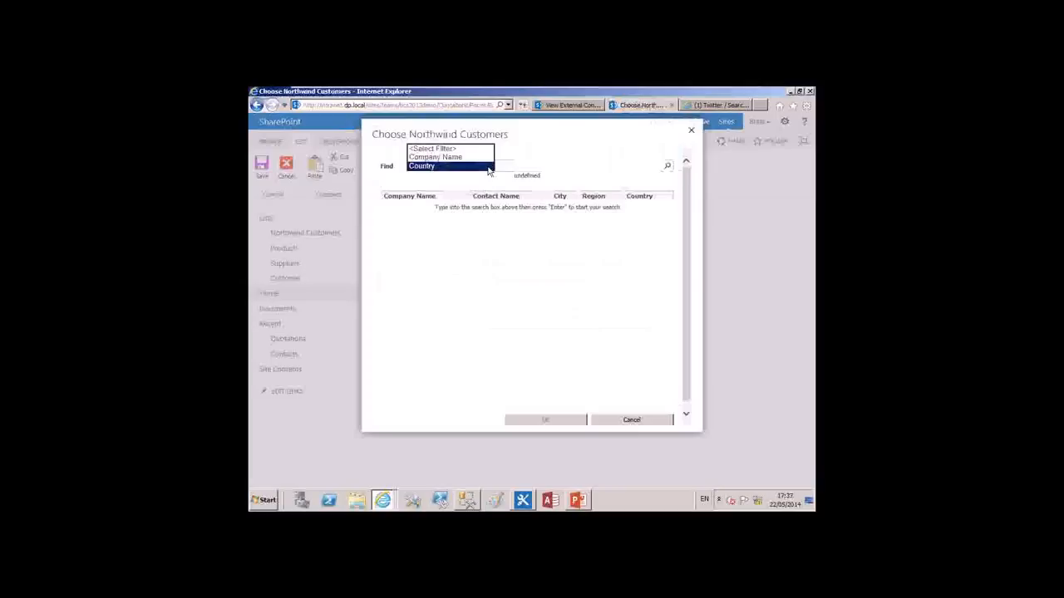
# Search the customers by Country for USA and save Hungry Coyote Import Store as the document's customer
pyautogui.click(516, 166)
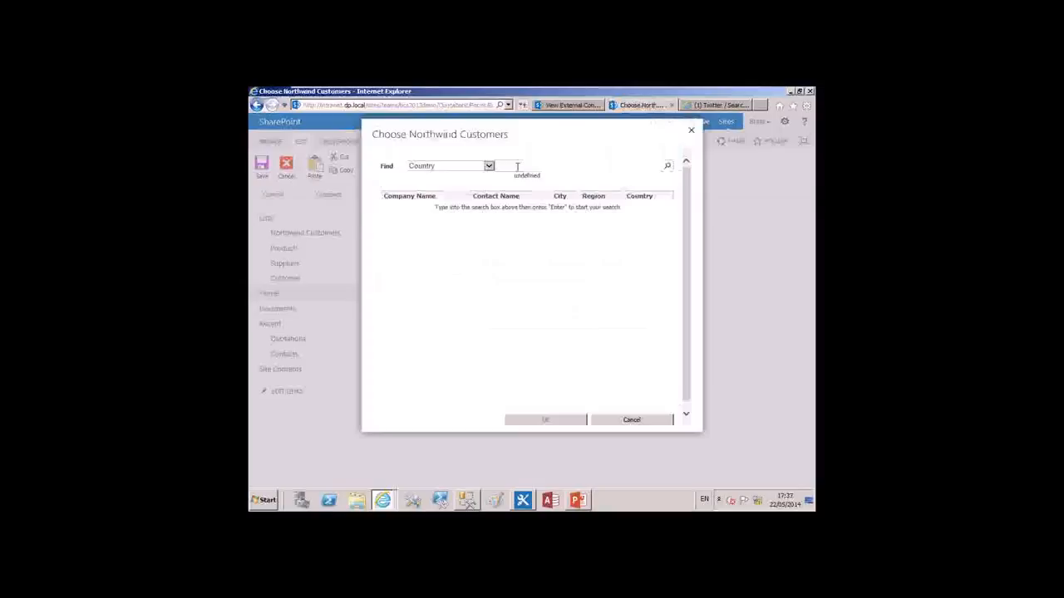
pyautogui.write('USA')
pyautogui.click(667, 167)
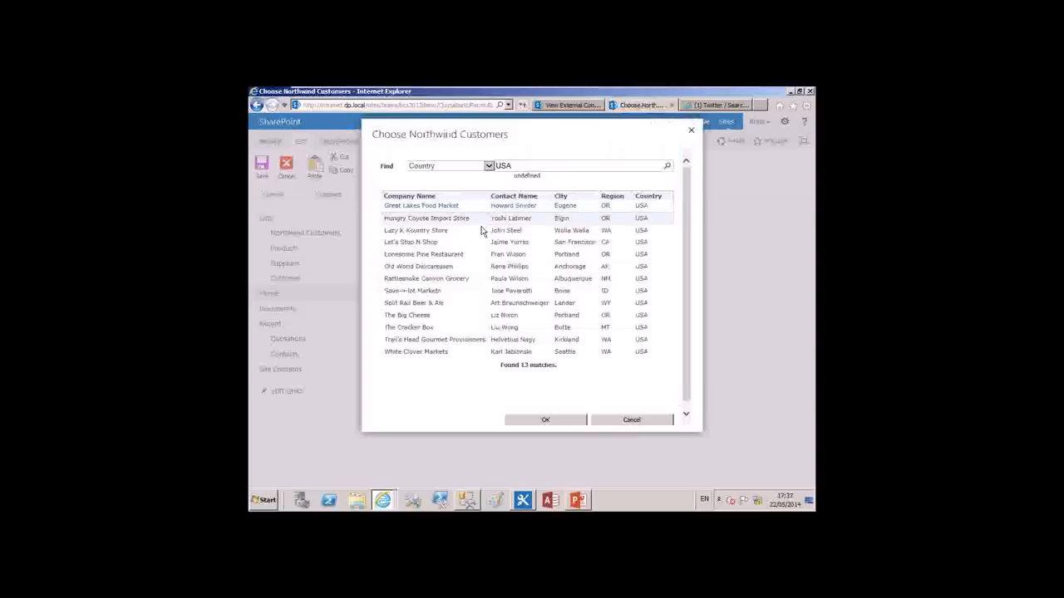
pyautogui.click(557, 421)
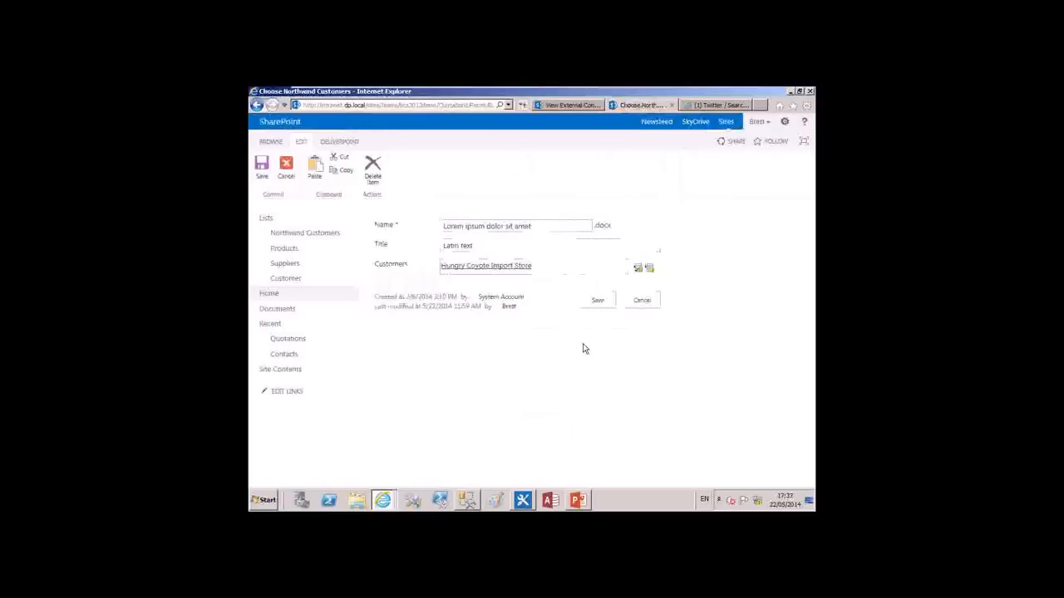
pyautogui.click(599, 301)
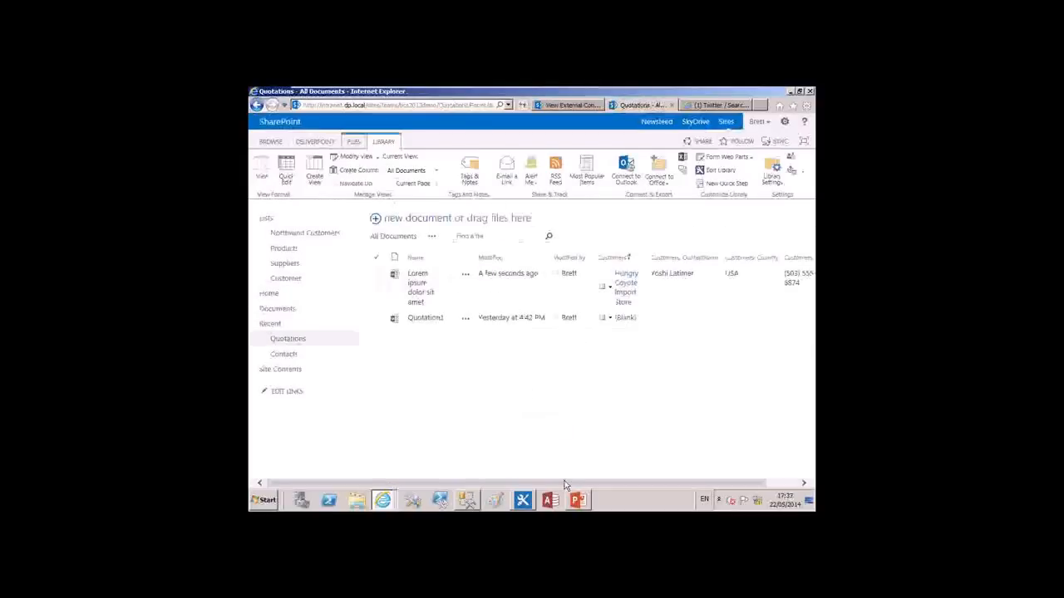
# Open the Northwind profile of Hungry Coyote Import Store from the actions of its entry in the Quotations library
pyautogui.moveTo(664, 482); pyautogui.dragTo(699, 482)
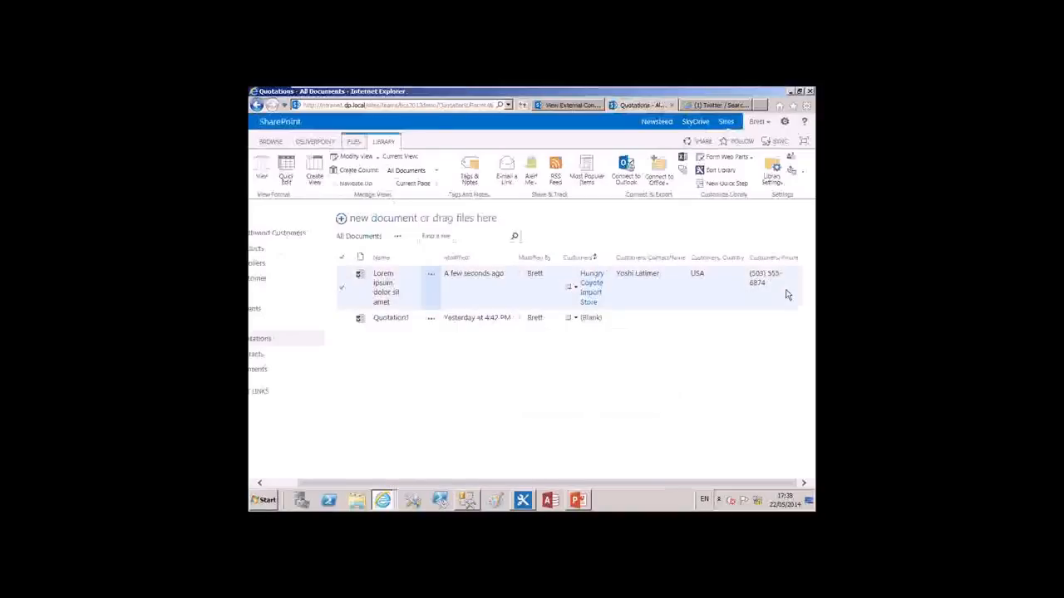
pyautogui.click(576, 290)
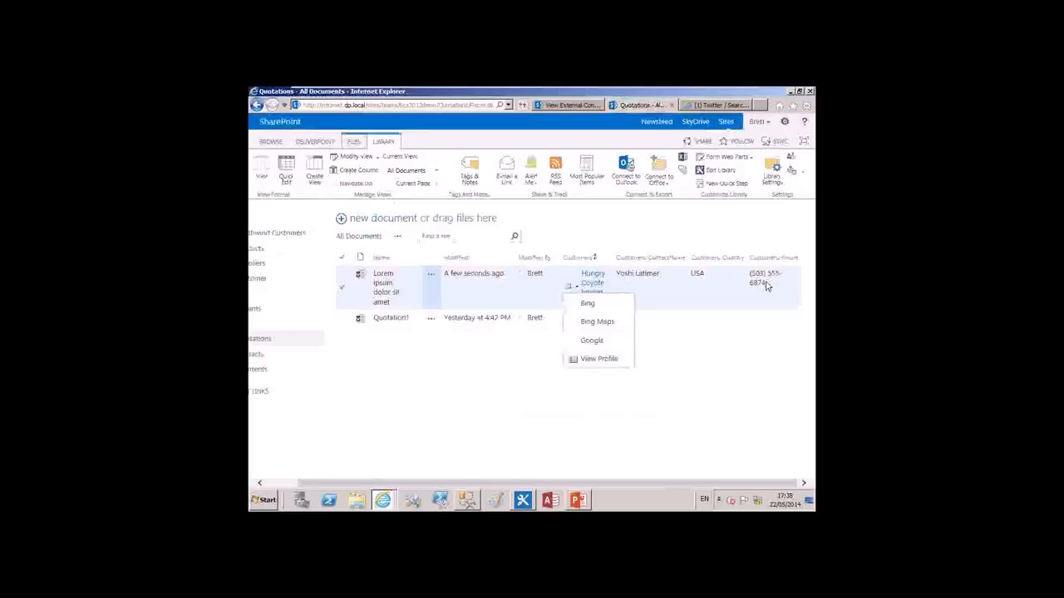
pyautogui.click(593, 341)
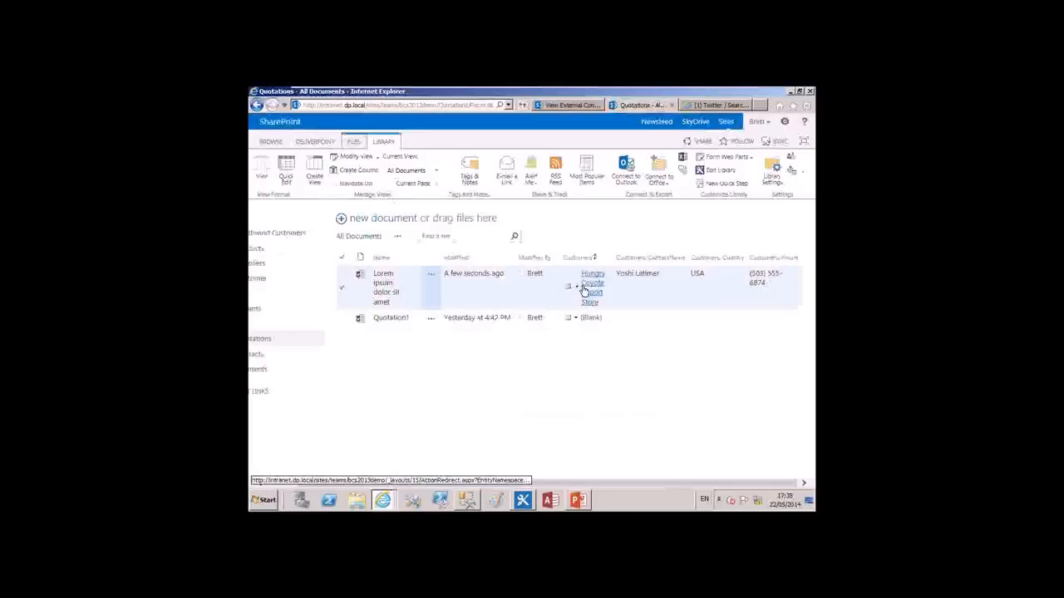
pyautogui.click(577, 287)
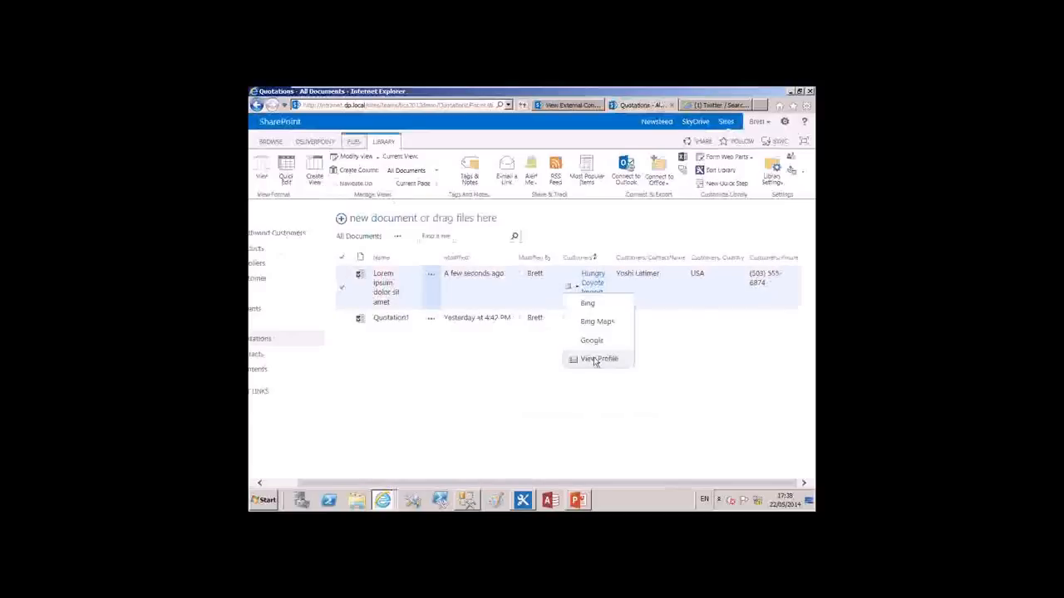
pyautogui.click(595, 359)
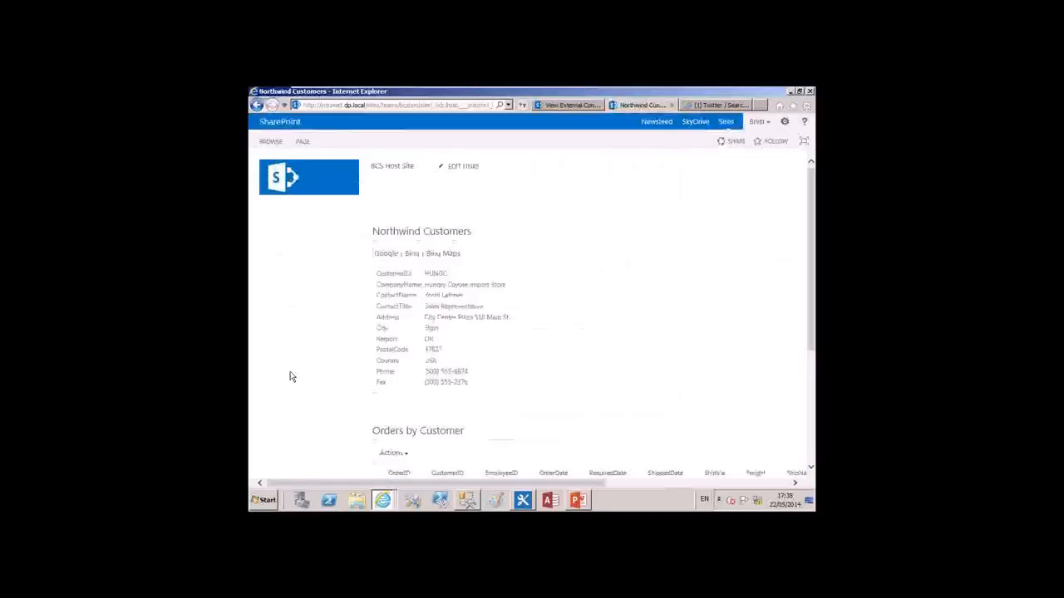
# Review the customer's details and Orders by Customer list on the profile page, and return to the Quotations library
pyautogui.scroll(-1, 291, 375)
pyautogui.scroll(-2, 291, 375)
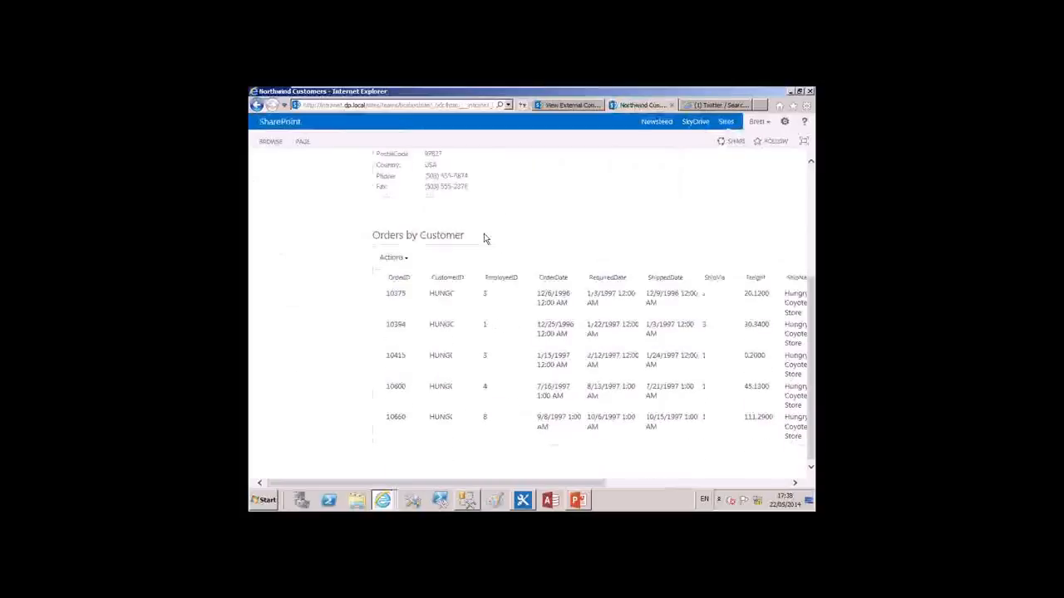
pyautogui.scroll(3, 546, 286)
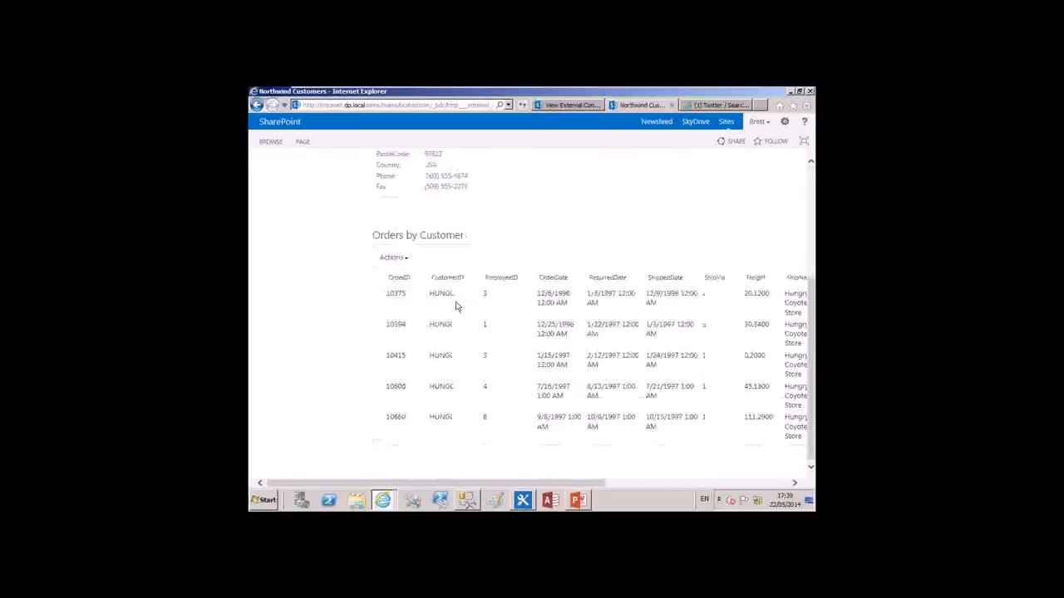
pyautogui.scroll(3, 300, 327)
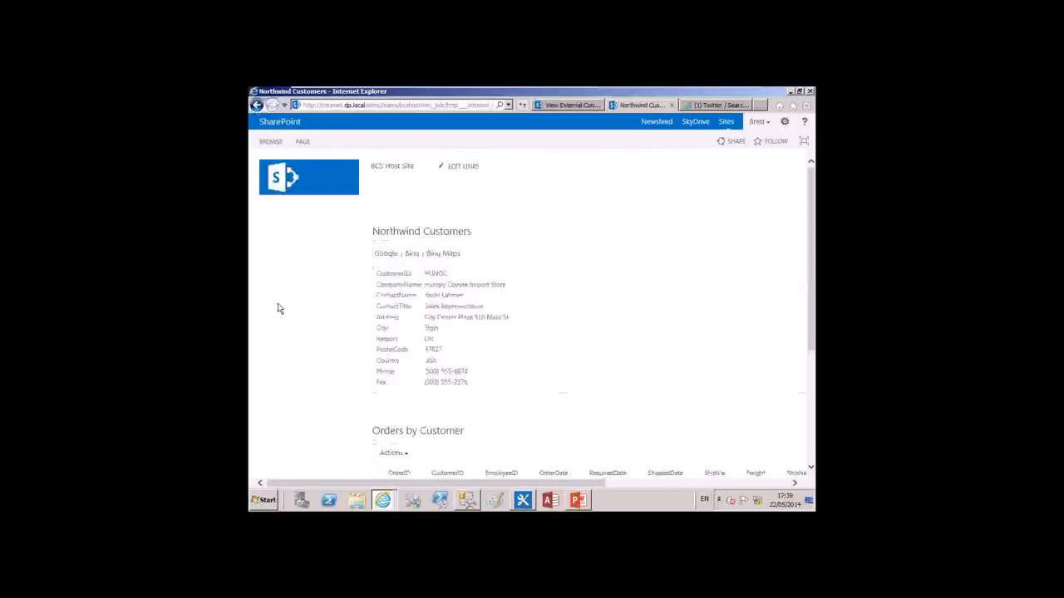
pyautogui.hotkey('alt', 'Left')
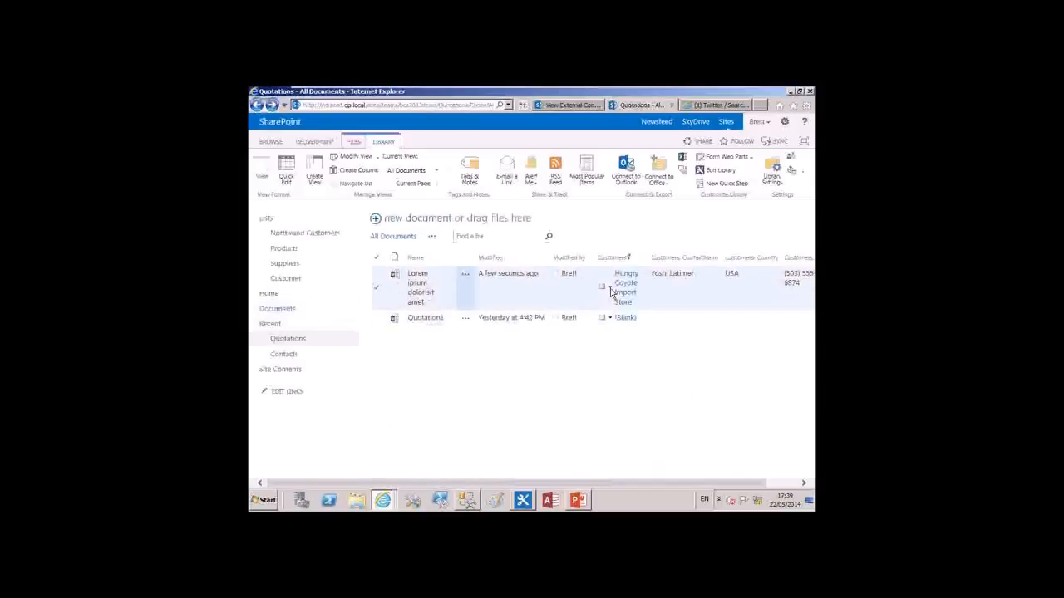
# Try to run the Bing Maps action for Hungry Coyote Import Store and close the page it opens
pyautogui.click(610, 289)
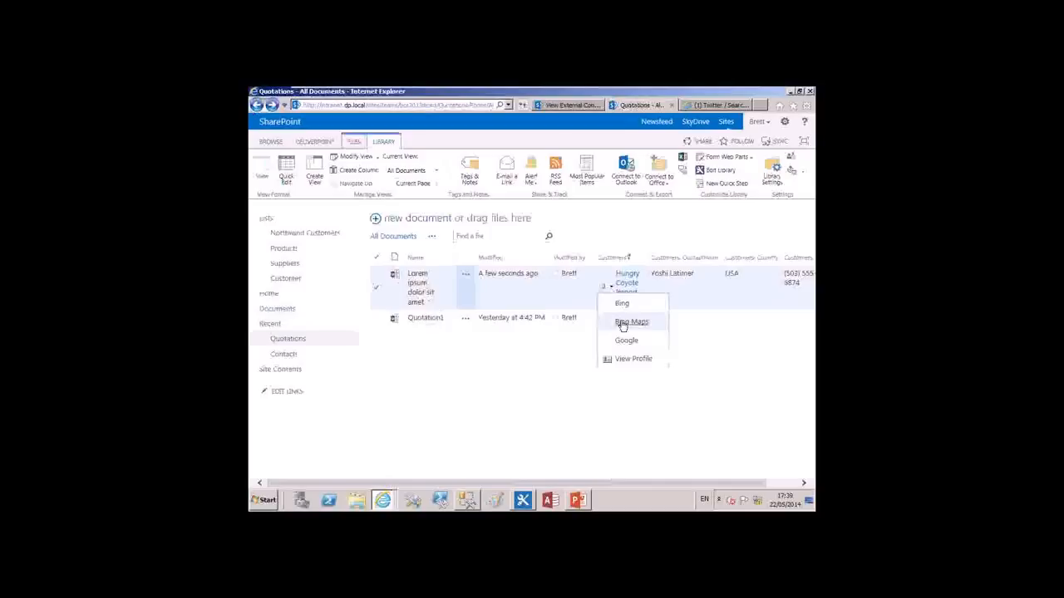
pyautogui.click(625, 322)
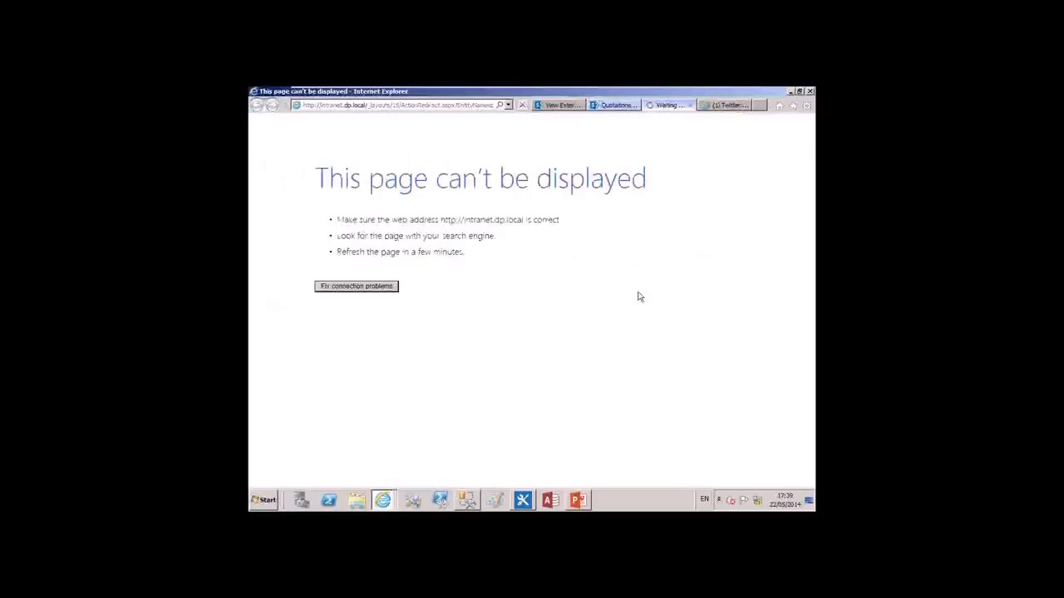
pyautogui.click(689, 106)
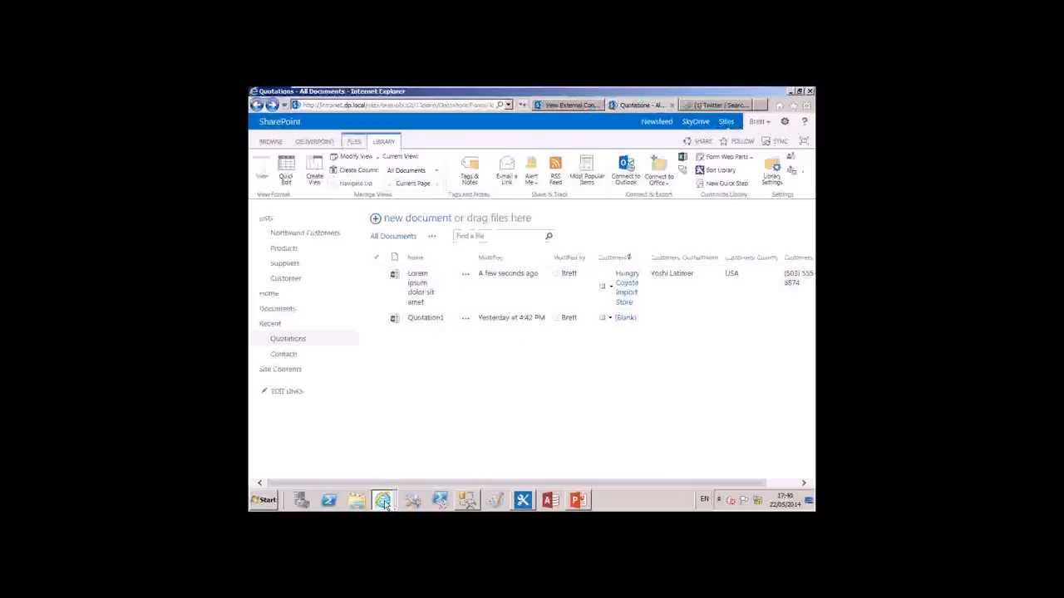
# Open the Customers external content type in Central Administration and review its fields, associations and actions
pyautogui.moveTo(385, 504)
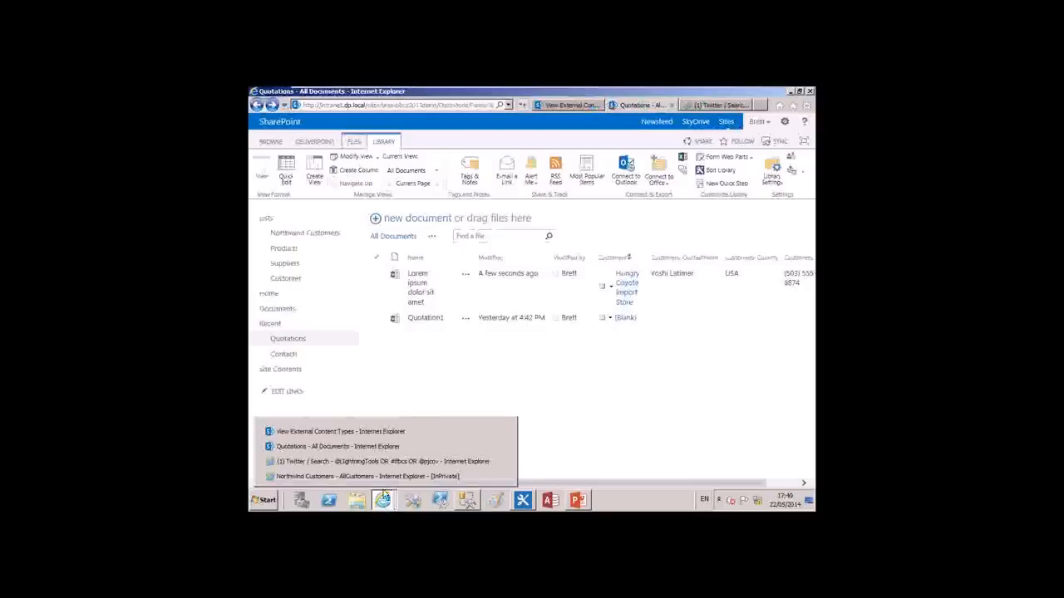
pyautogui.click(379, 432)
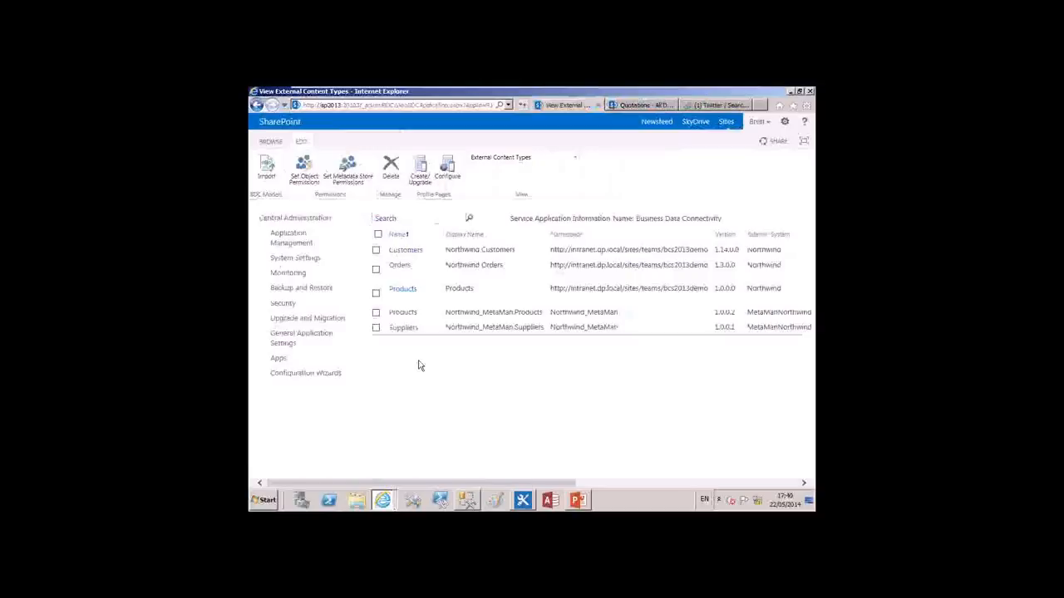
pyautogui.click(430, 252)
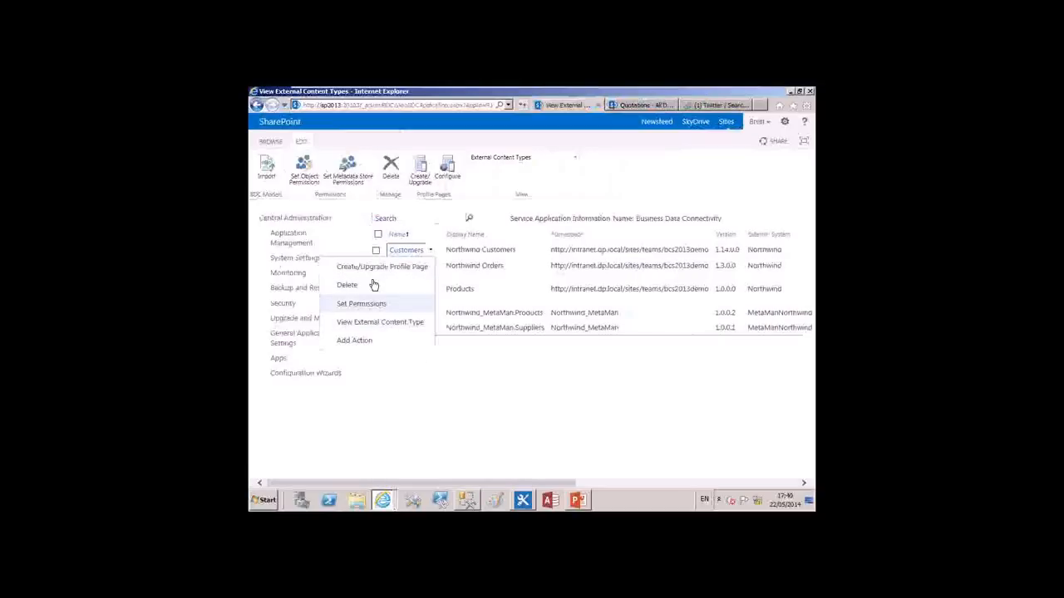
pyautogui.click(389, 324)
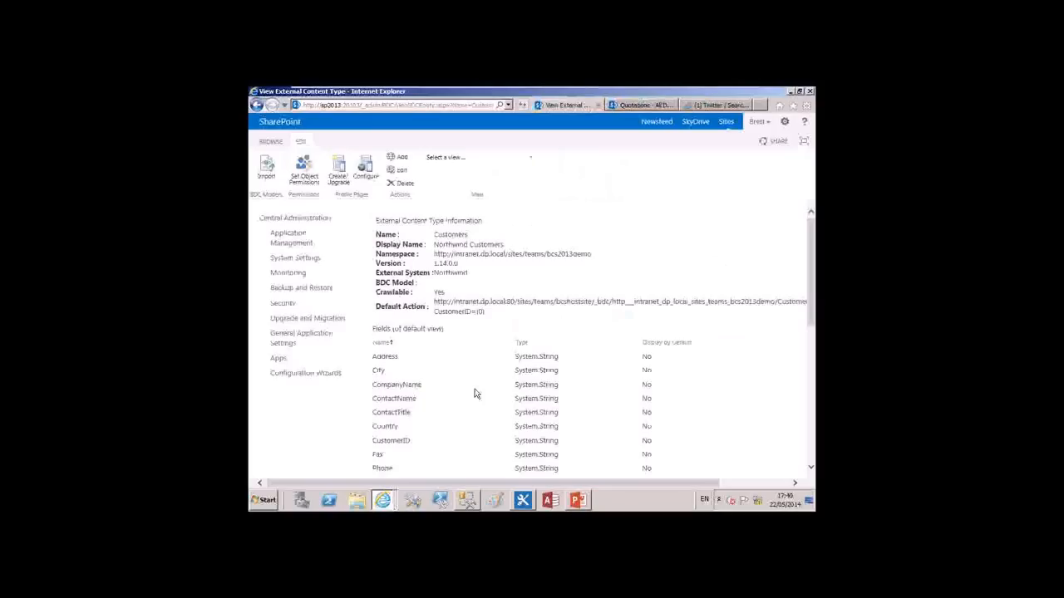
pyautogui.scroll(-3, 475, 393)
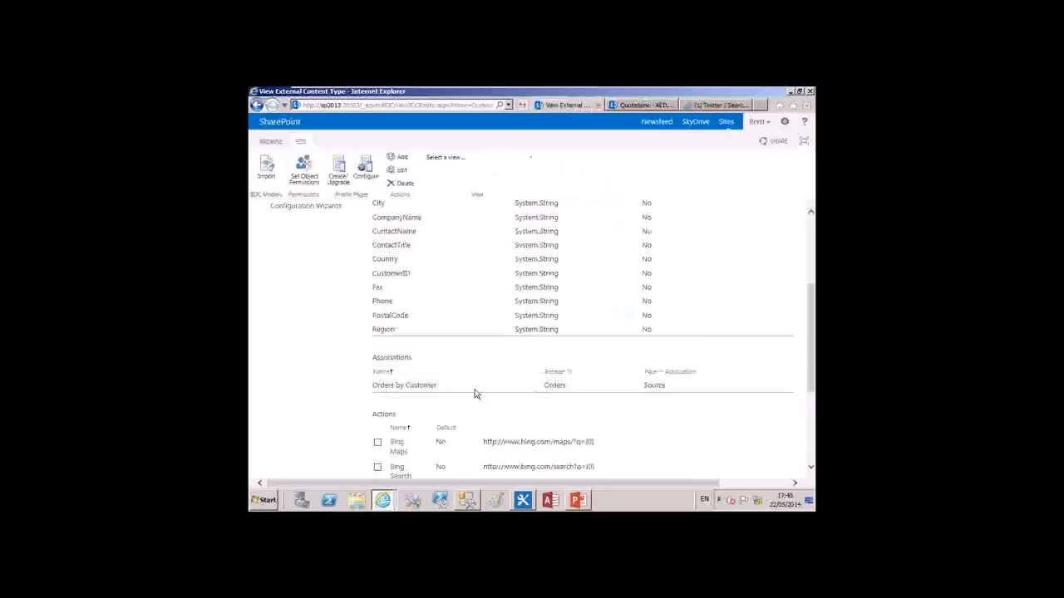
pyautogui.scroll(-3, 474, 393)
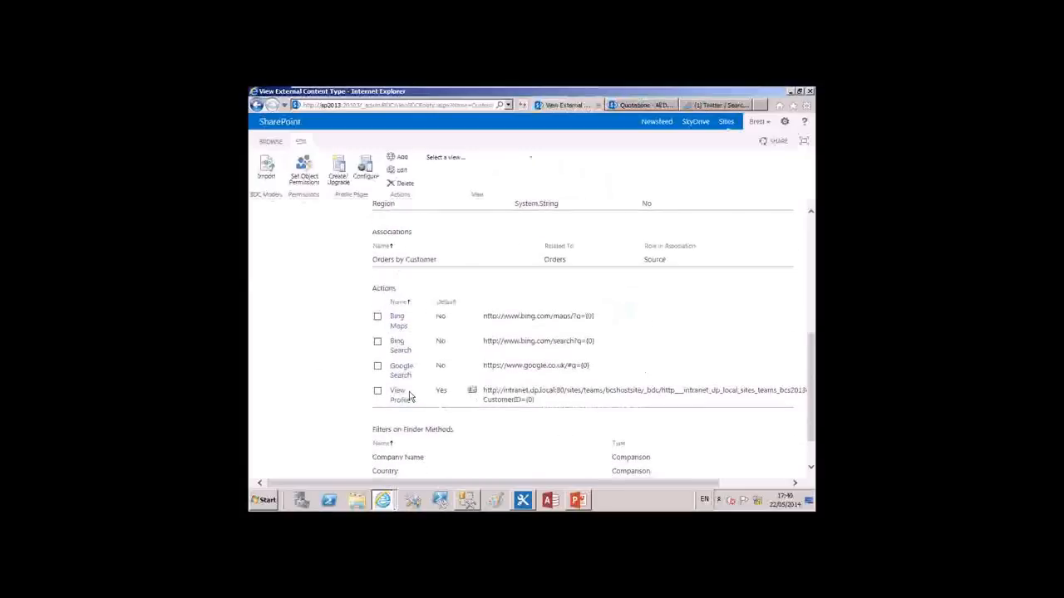
# Examine the URL and parameter settings of the Bing Maps action, and leave the action without editing it
pyautogui.click(398, 323)
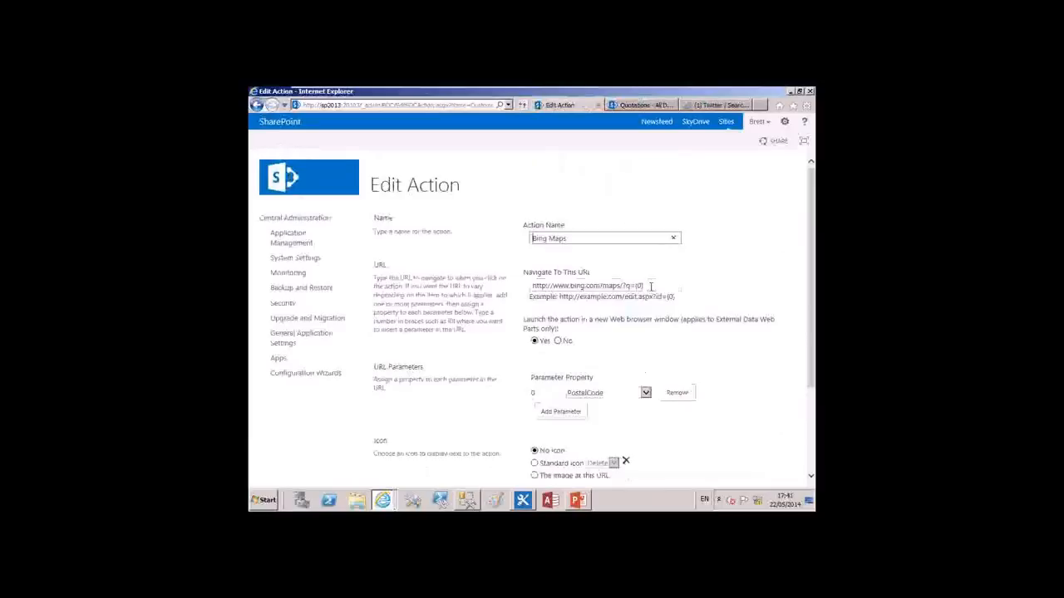
pyautogui.scroll(-1, 527, 355)
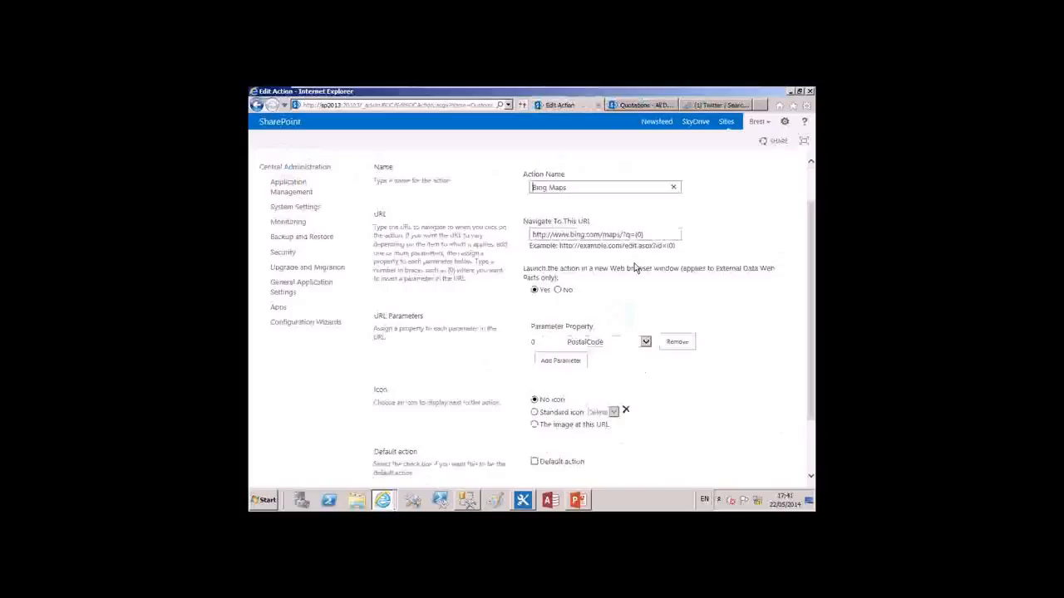
pyautogui.scroll(2, 653, 254)
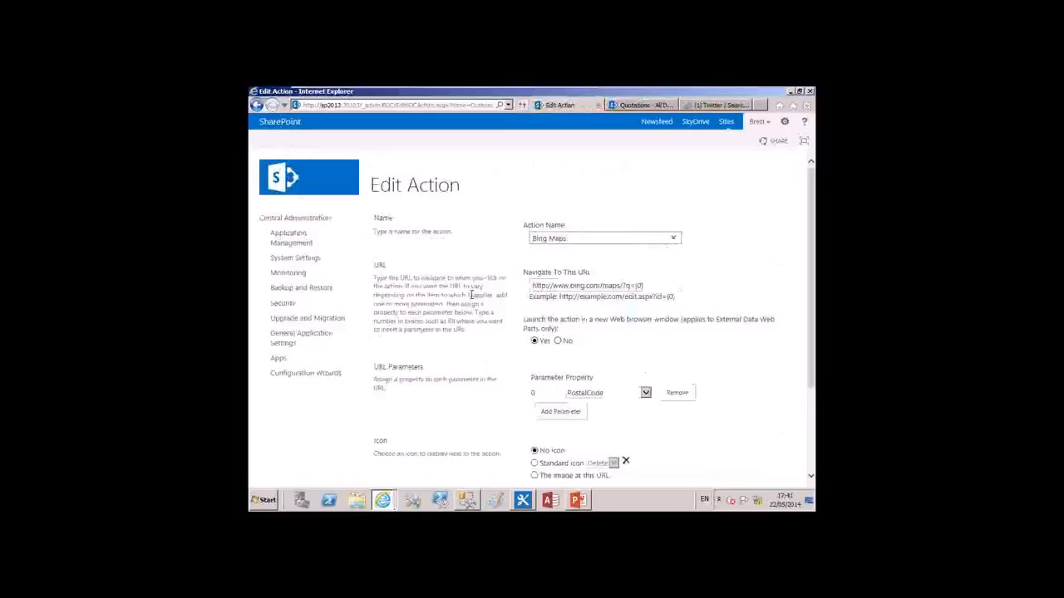
pyautogui.click(257, 105)
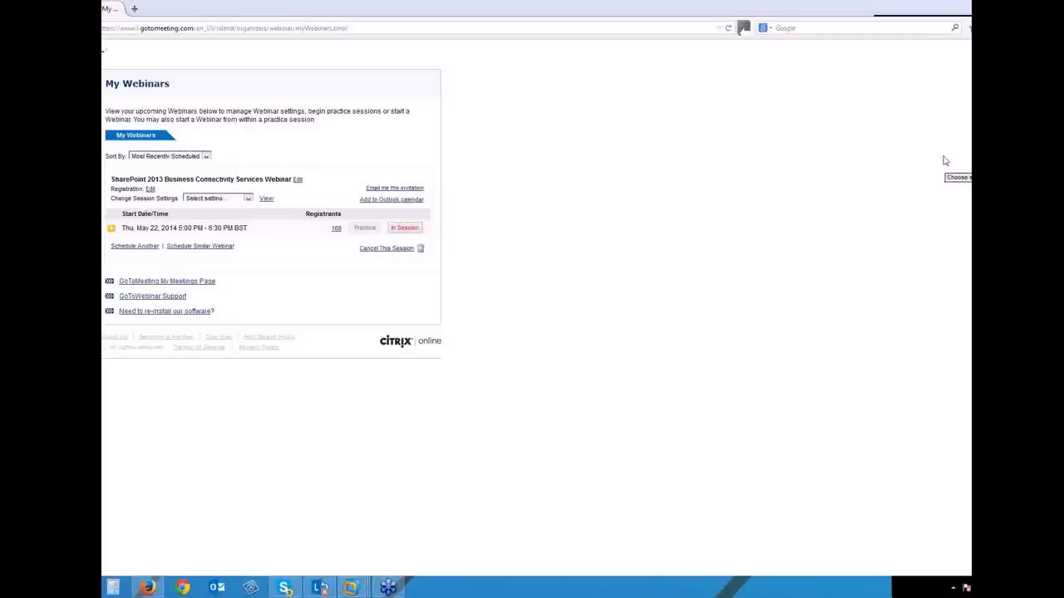
# Switch to VMware Workstation, move the SharePoint 2013 RTM window onto the shared screen, maximise it and try full-screen mode
pyautogui.click(908, 214)
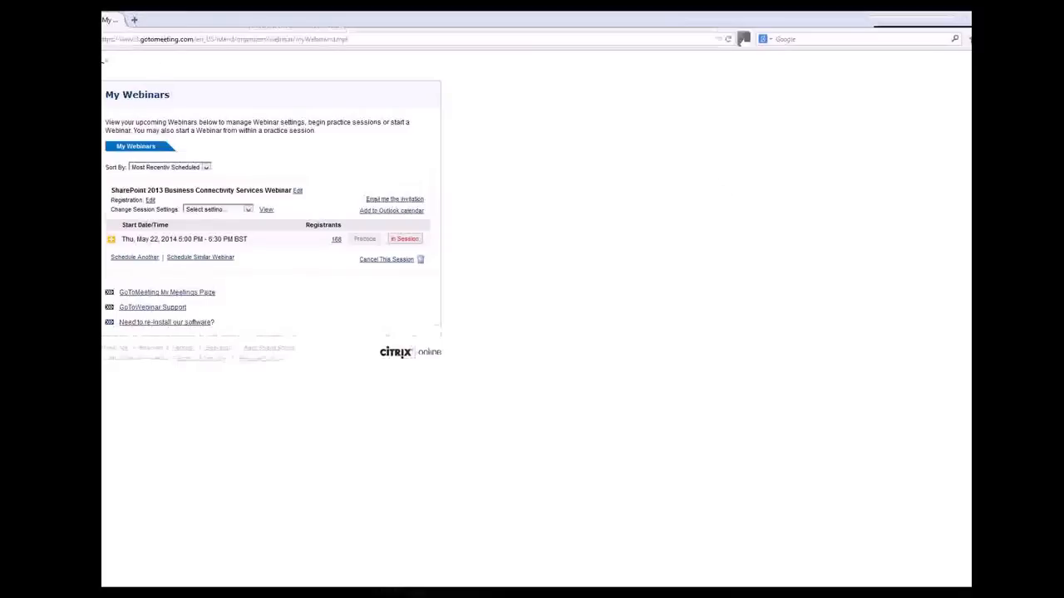
pyautogui.moveTo(103, 166); pyautogui.dragTo(686, 15)
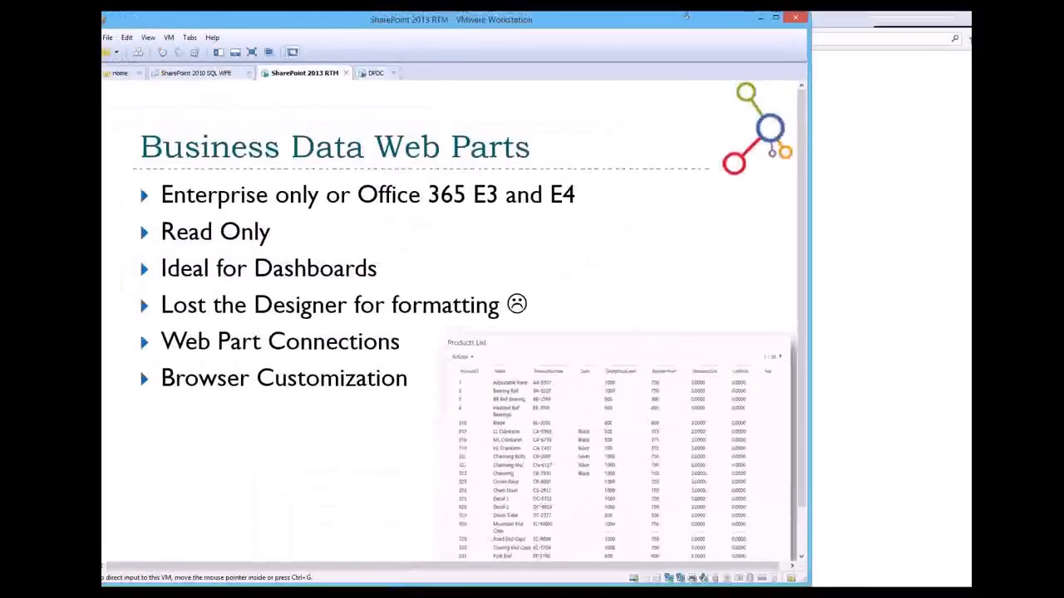
pyautogui.click(775, 18)
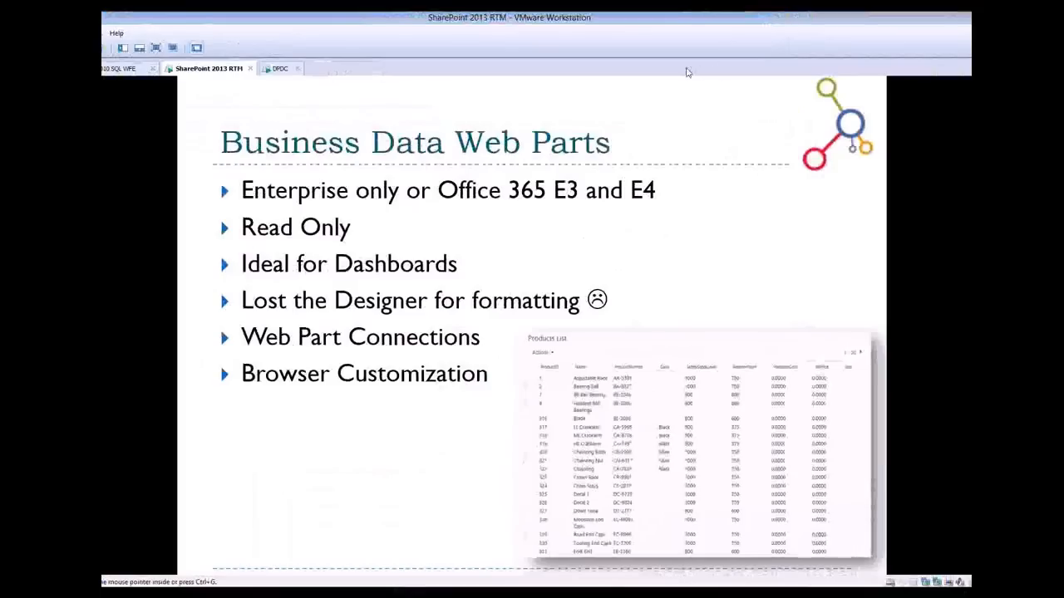
pyautogui.click(155, 47)
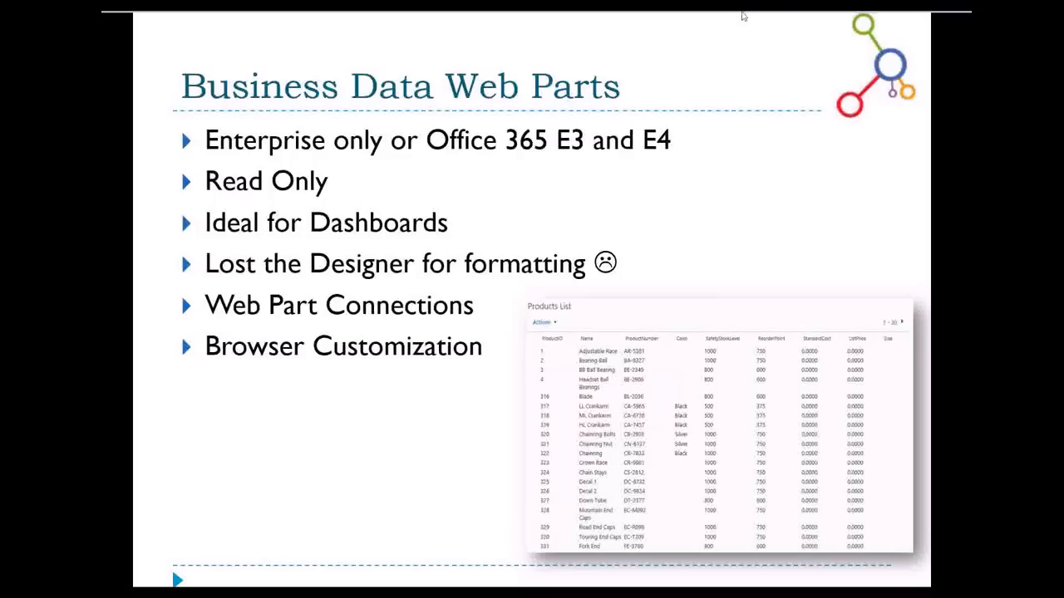
pyautogui.moveTo(743, 12)
pyautogui.click(956, 21)
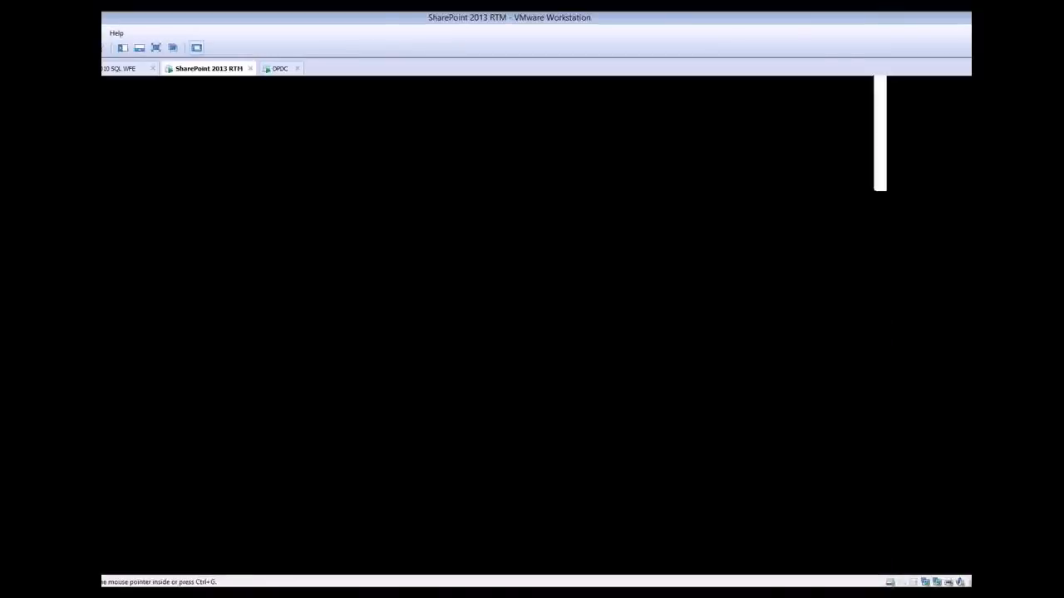
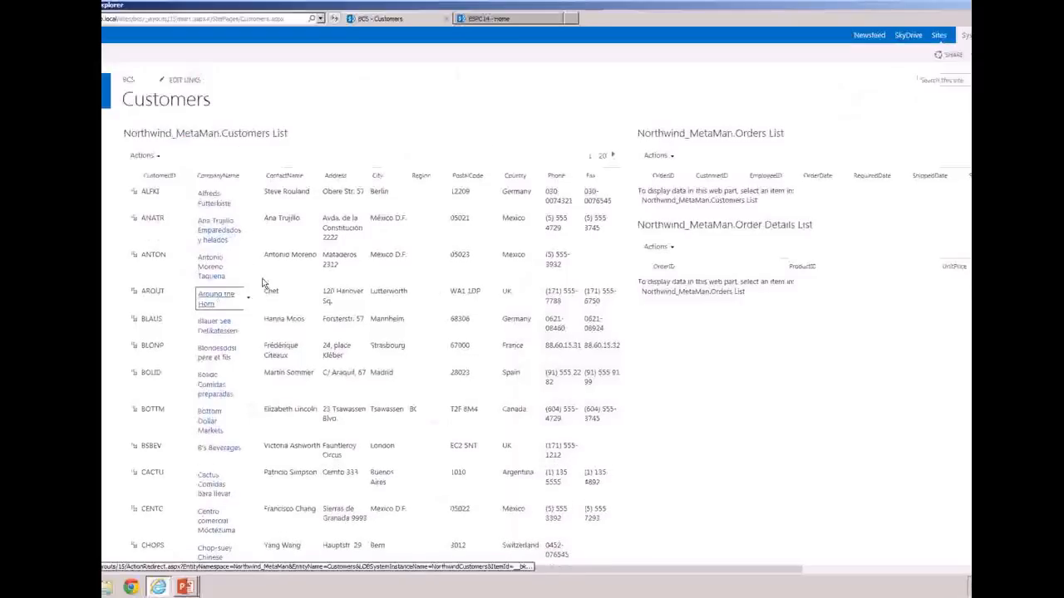
# Run the Search Customer action for Ana Trujillo Emparedados y helados and Bólido Comidas preparadas, returning to the Customers page after each
pyautogui.click(249, 235)
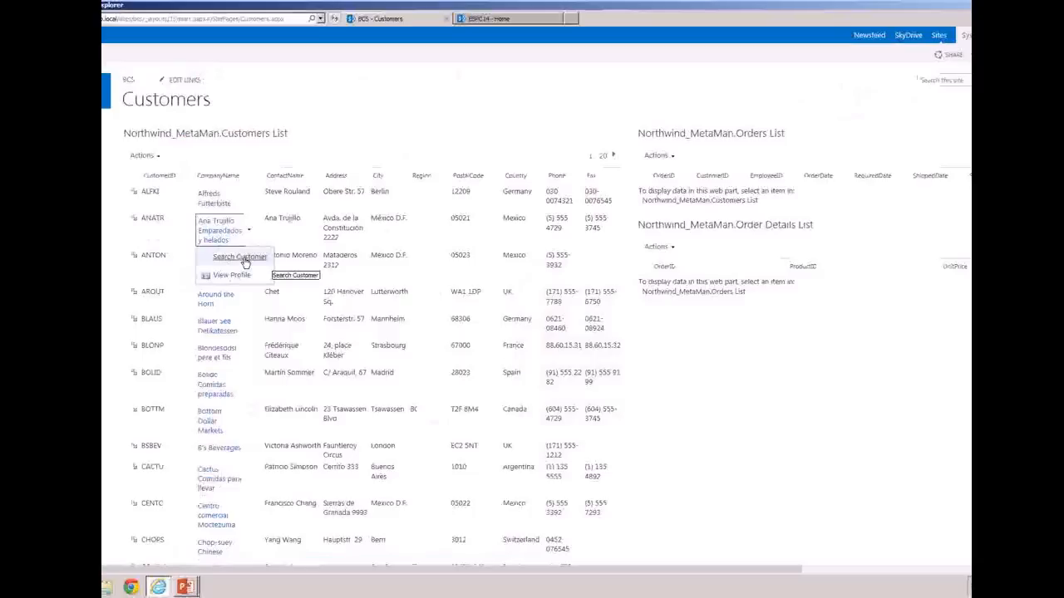
pyautogui.click(241, 256)
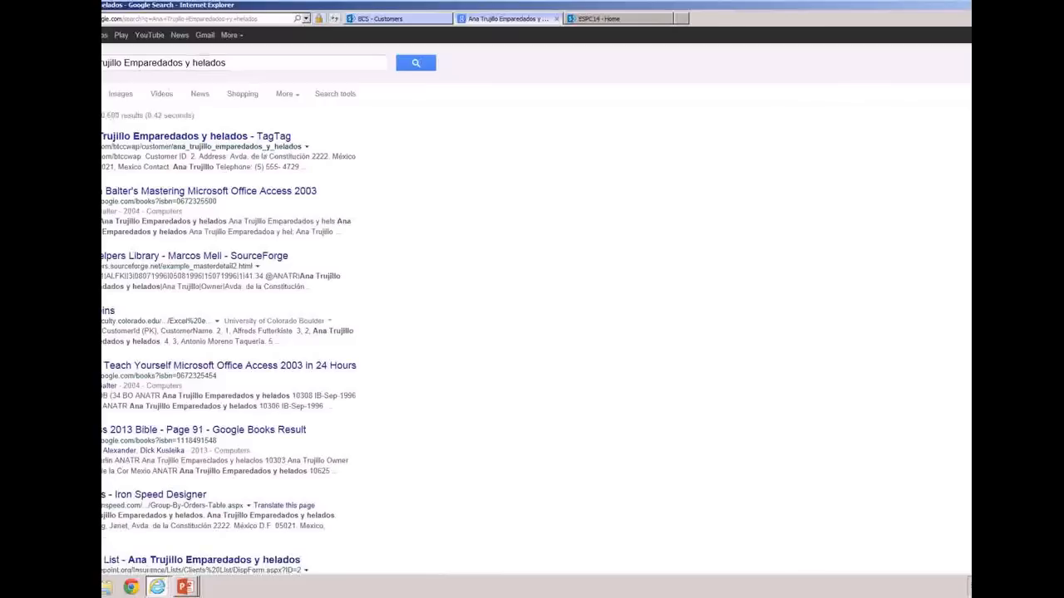
pyautogui.click(391, 19)
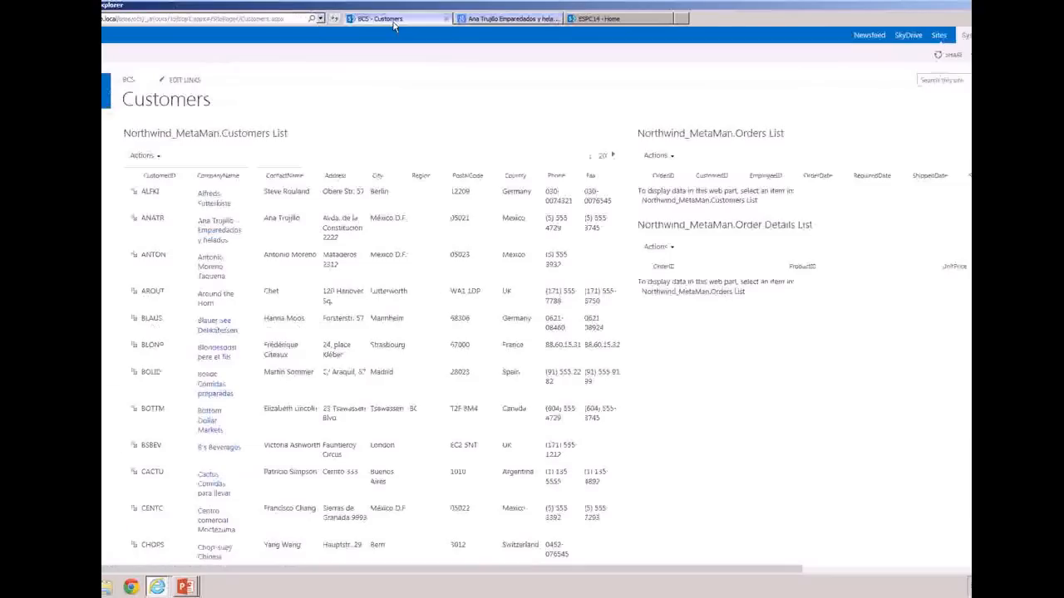
pyautogui.click(247, 389)
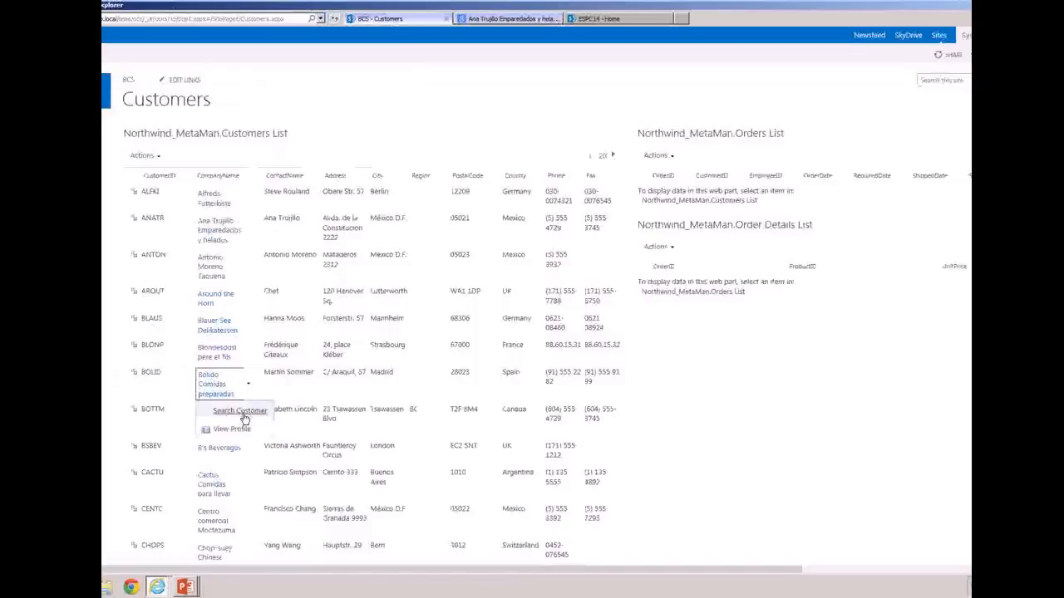
pyautogui.click(249, 413)
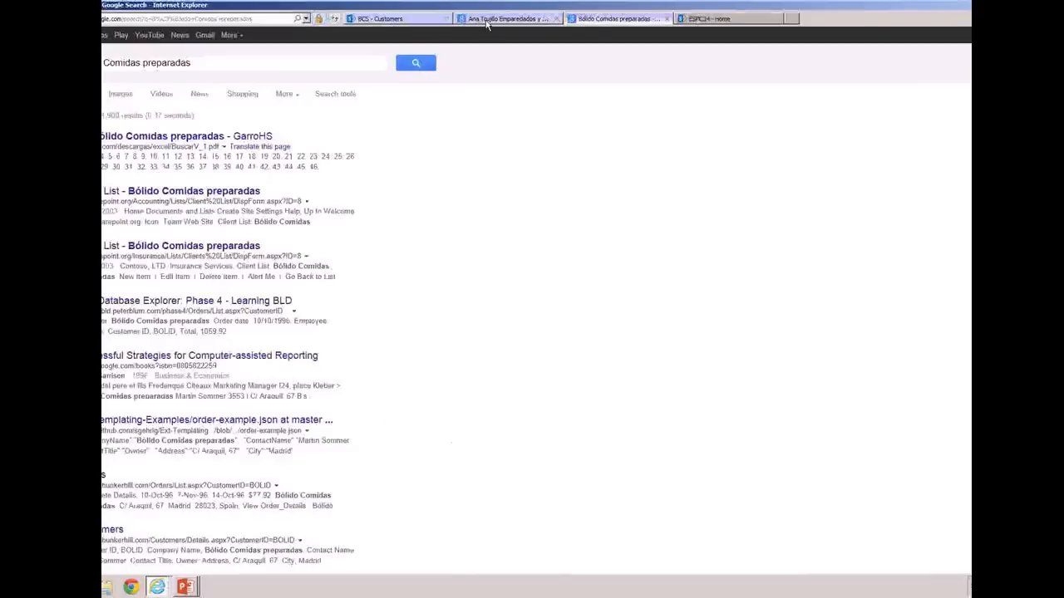
pyautogui.click(420, 20)
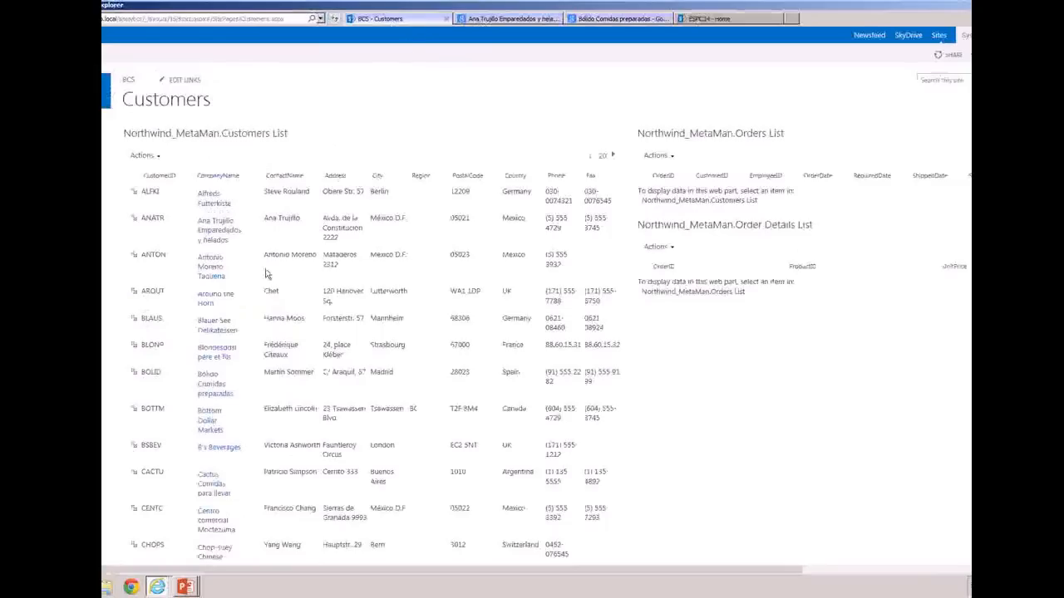
# View the profile of Around the Horn with its related orders, and return to the Customers page
pyautogui.click(248, 304)
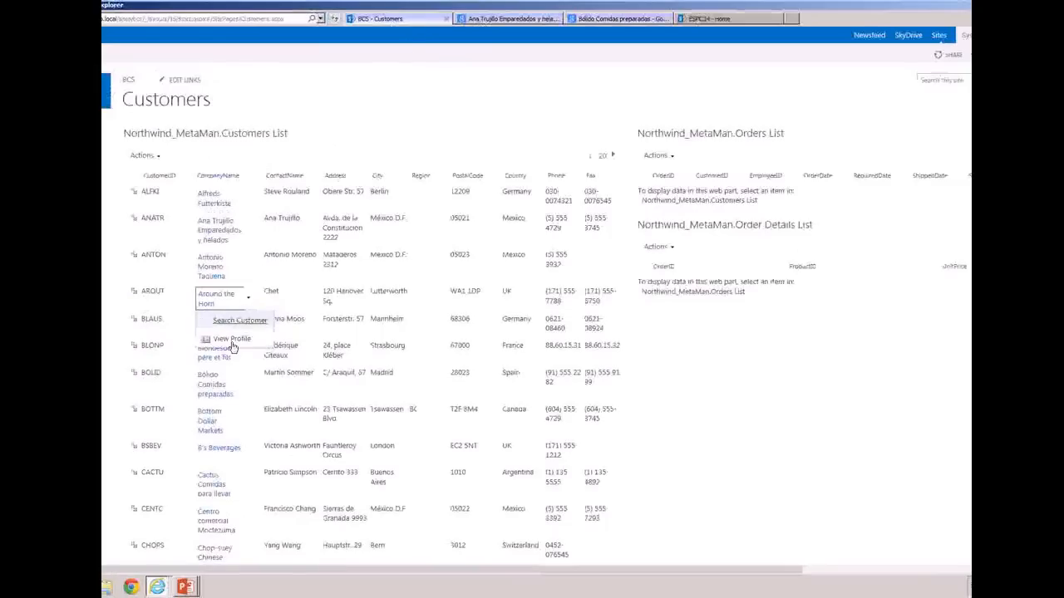
pyautogui.click(234, 347)
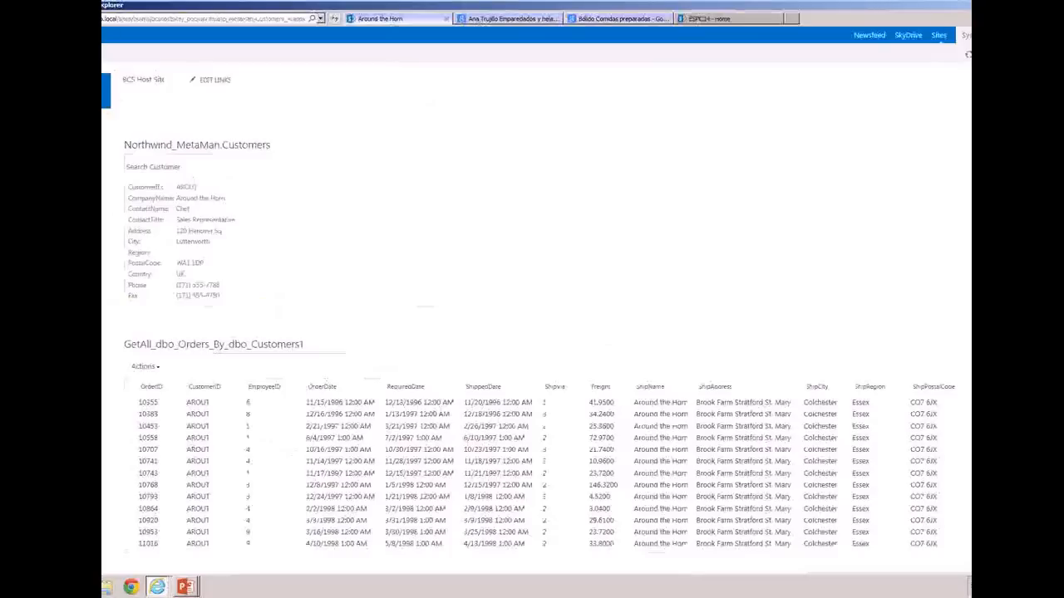
pyautogui.hotkey('alt', 'Left')
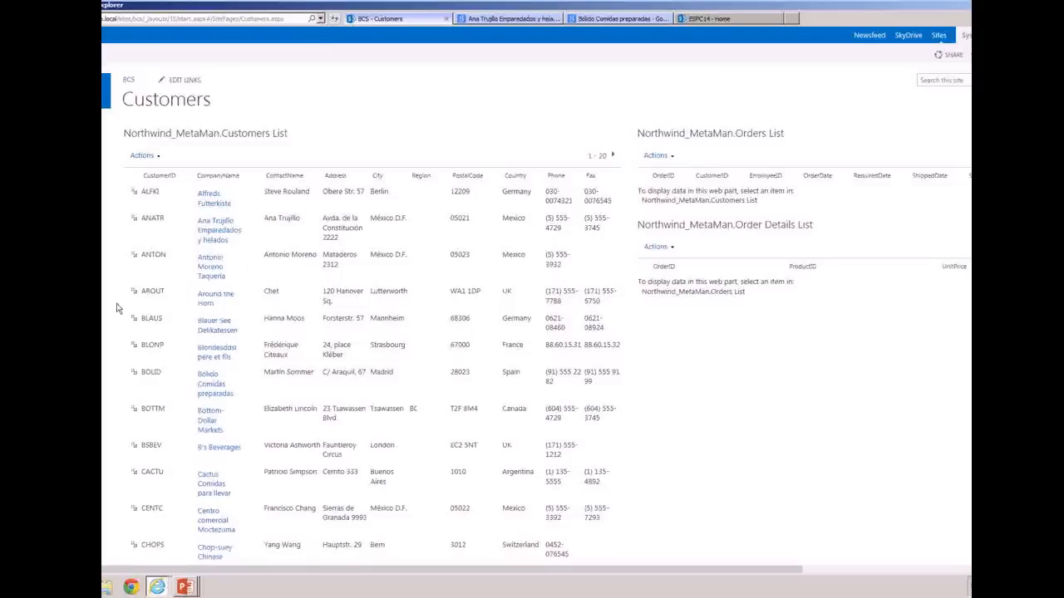
# Display the orders of Antonio Moreno Taquería and the order details of its 9/22/1997 order
pyautogui.click(134, 259)
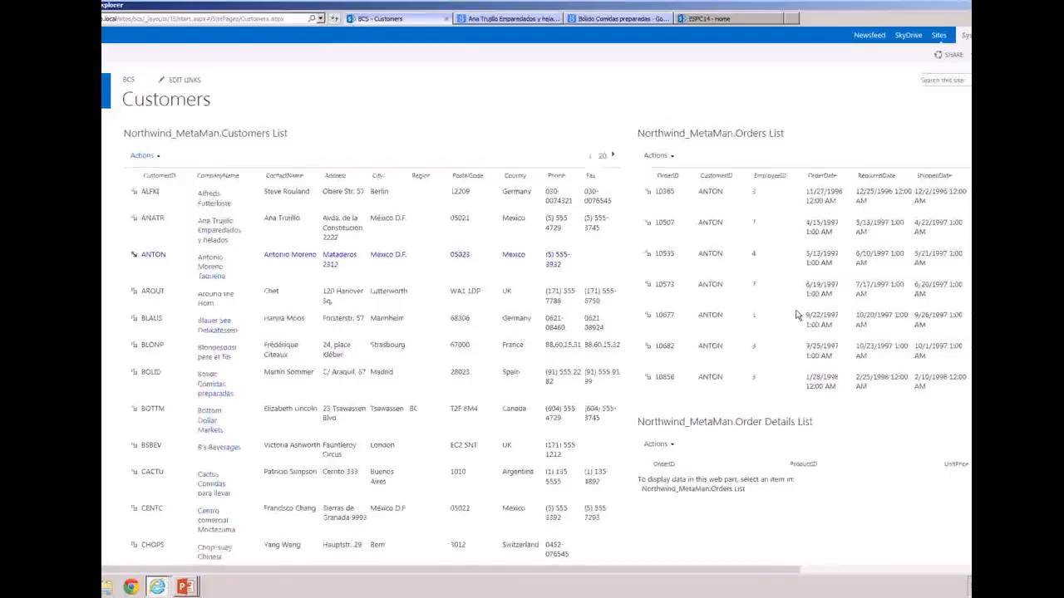
pyautogui.click(647, 316)
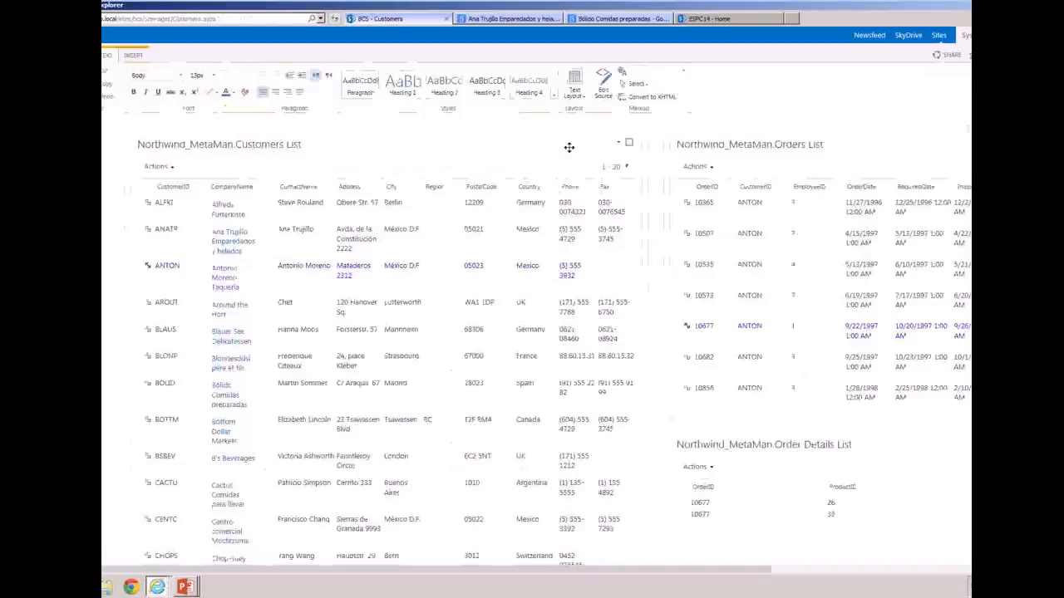
# Edit the Northwind_MetaMan.Customers List web part and open its view settings, saving the page changes
pyautogui.click(620, 145)
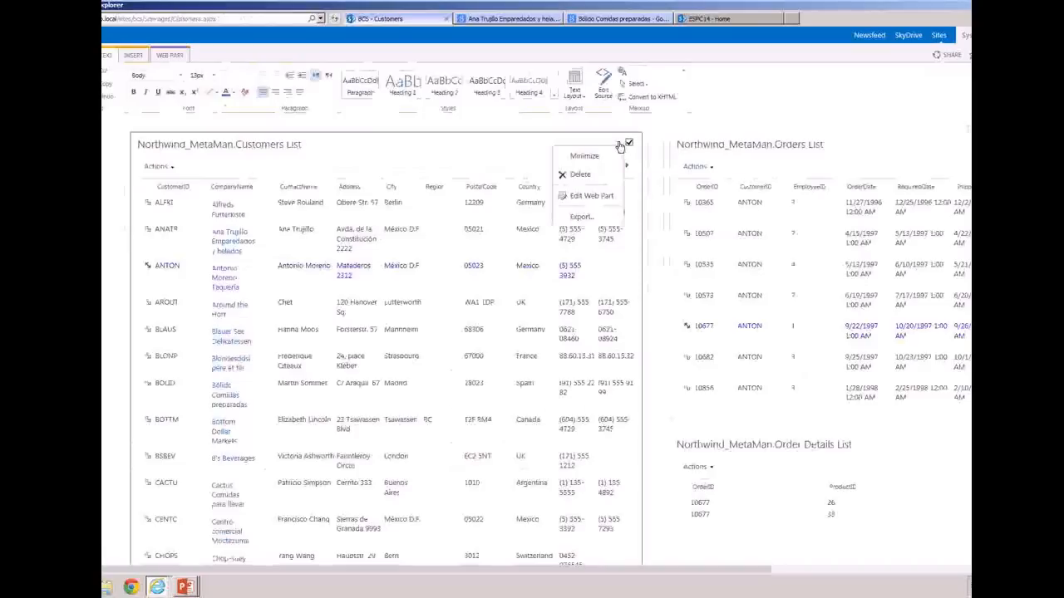
pyautogui.click(596, 197)
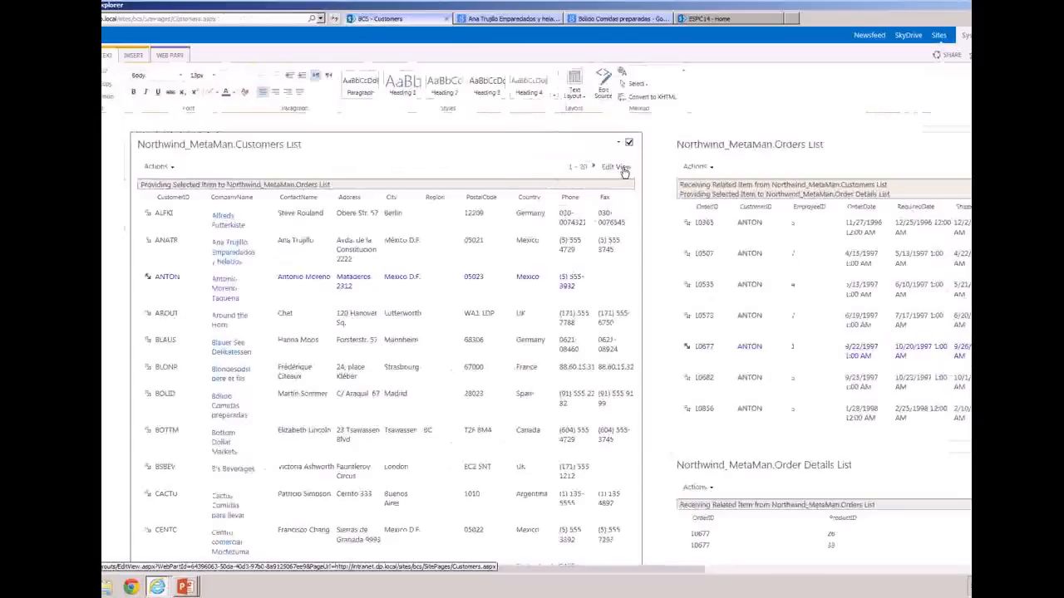
pyautogui.click(623, 168)
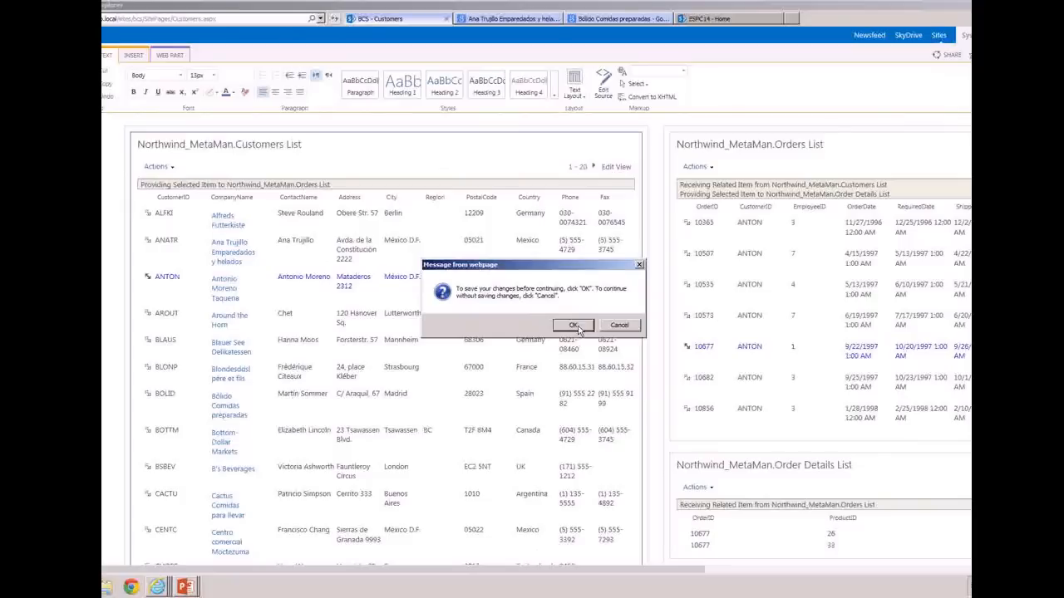
pyautogui.click(574, 327)
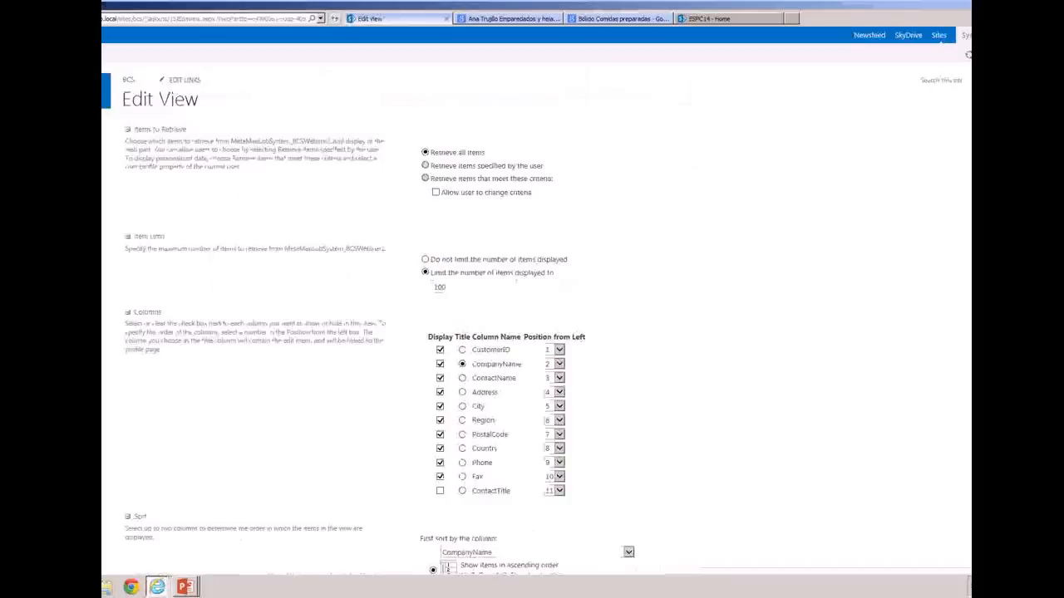
# Examine the item retrieval, item limit, column, sort, filter and paging settings of the Customers List view
pyautogui.scroll(-5, 968, 54)
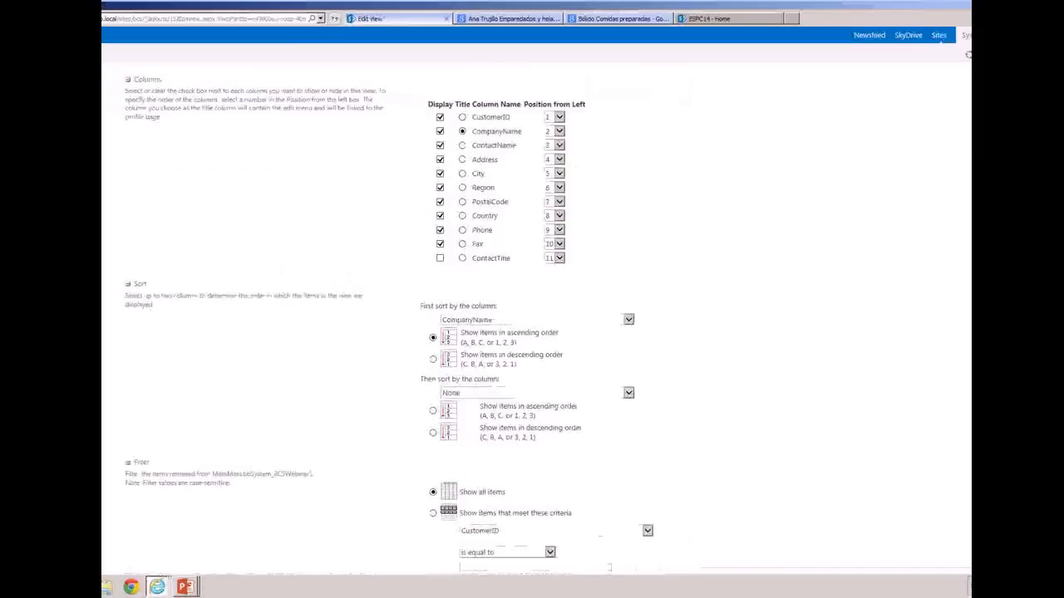
pyautogui.scroll(2, 968, 55)
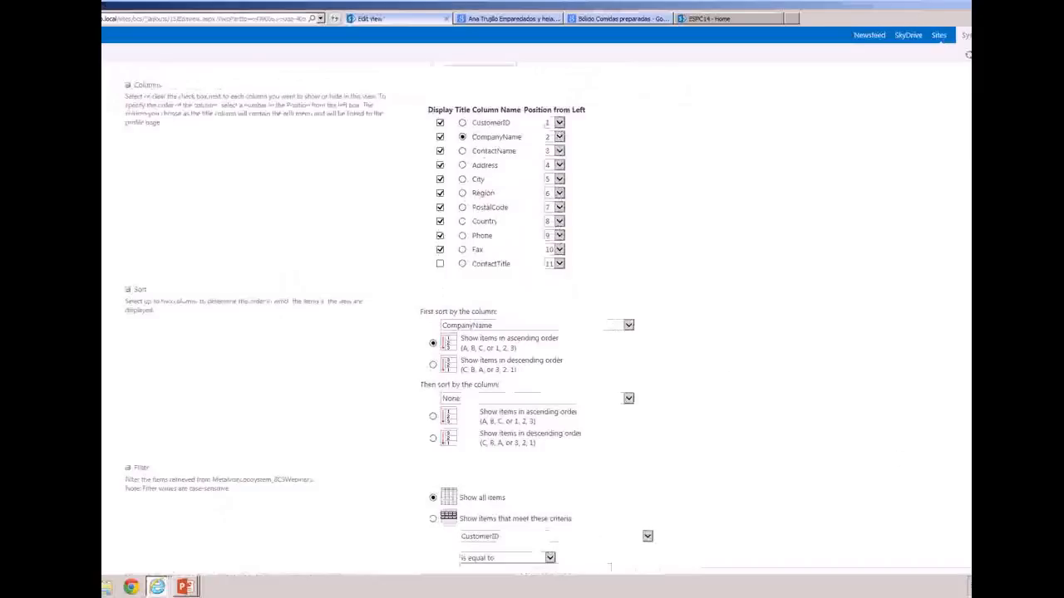
pyautogui.scroll(-3, 380, 408)
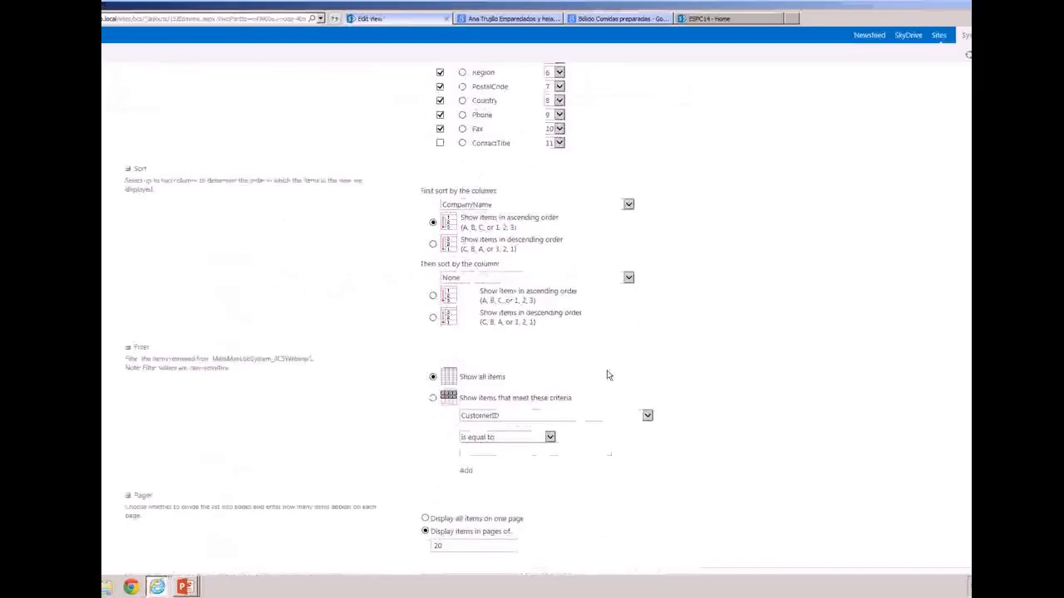
pyautogui.scroll(9, 380, 316)
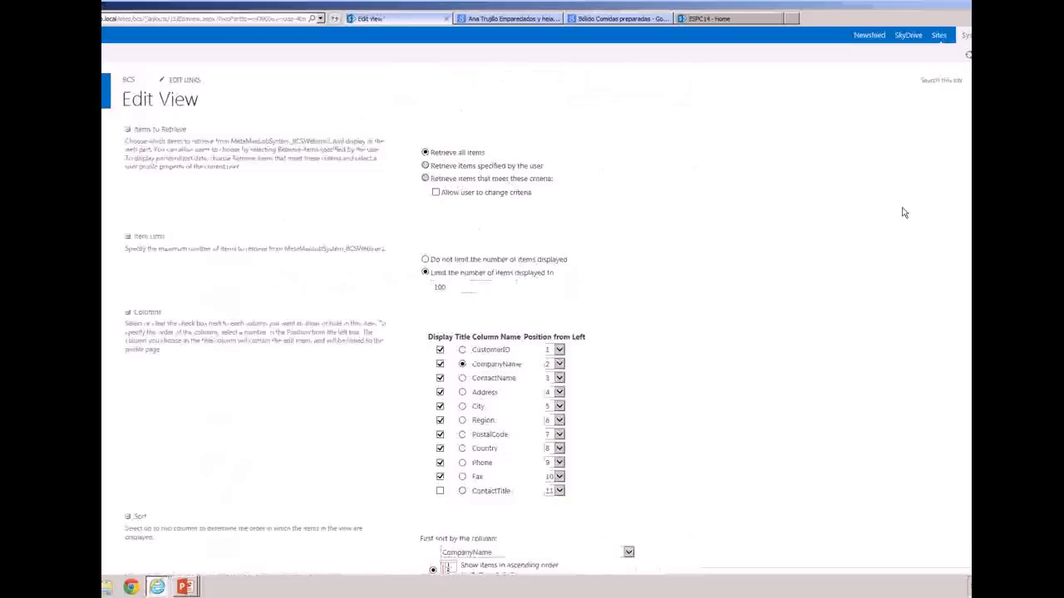
pyautogui.scroll(-5, 525, 306)
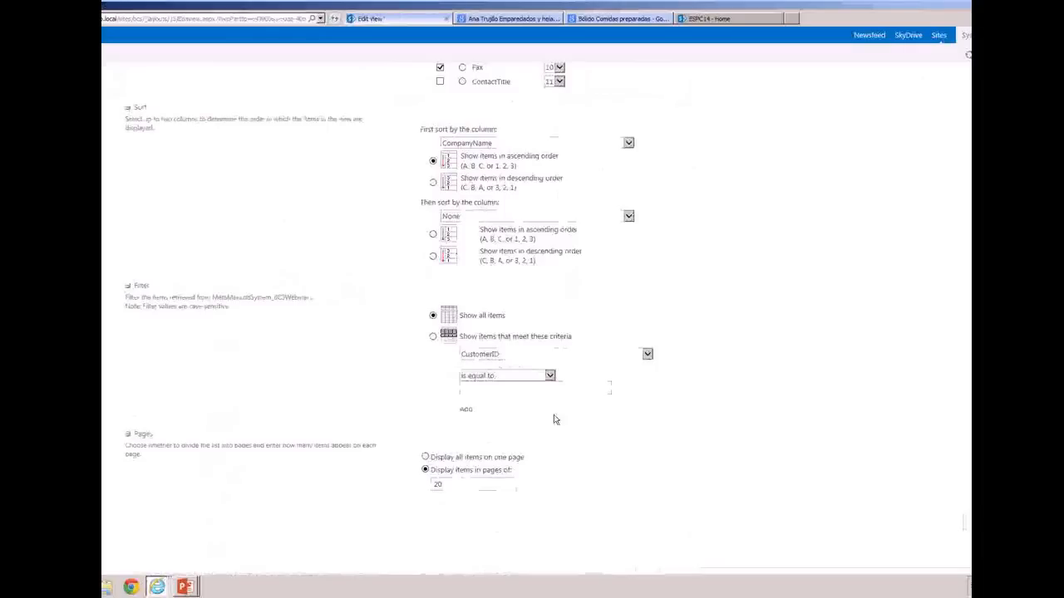
pyautogui.scroll(3, 532, 316)
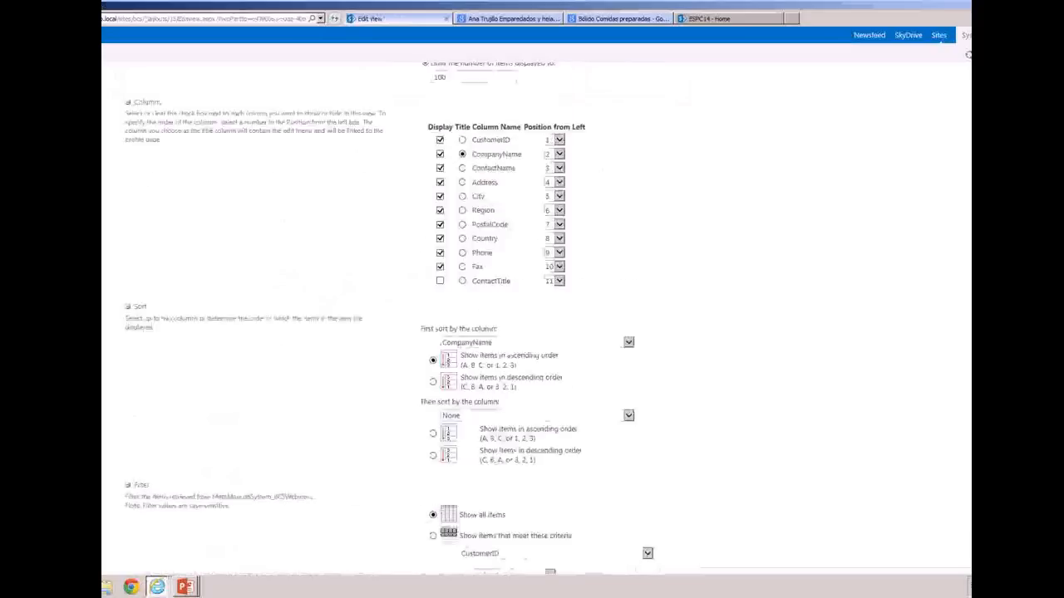
# Hide the Address, City, Region, PostalCode, Phone and Fax columns in the Customers List view and save it
pyautogui.click(440, 289)
pyautogui.click(439, 274)
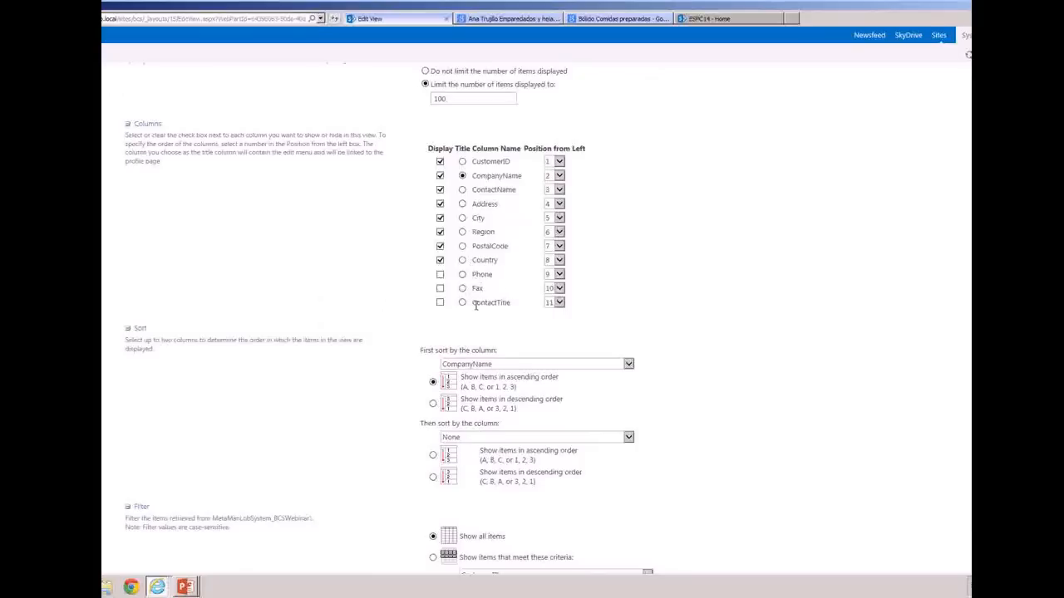
pyautogui.click(441, 247)
pyautogui.click(440, 218)
pyautogui.click(441, 204)
pyautogui.click(440, 232)
pyautogui.scroll(-3, 950, 361)
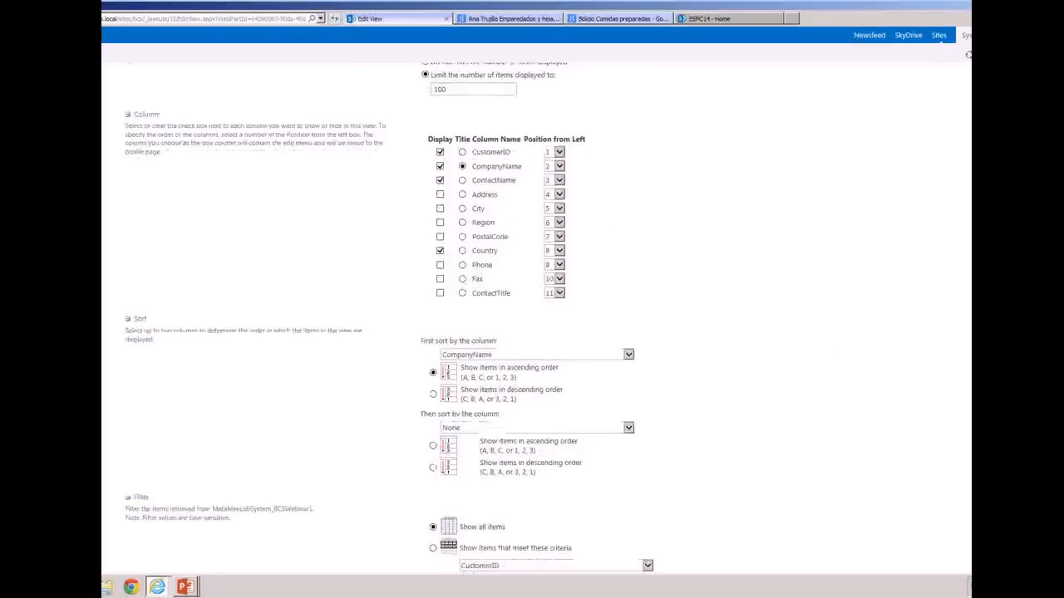
pyautogui.click(968, 544)
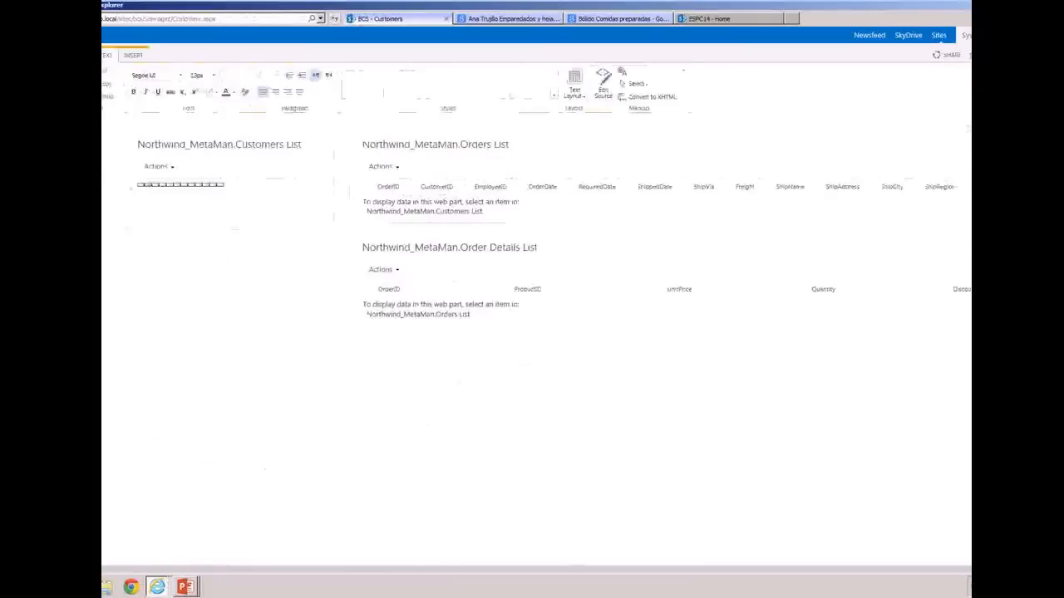
# Insert a Business Data Item web part below the Order Details List
pyautogui.click(487, 337)
pyautogui.click(138, 57)
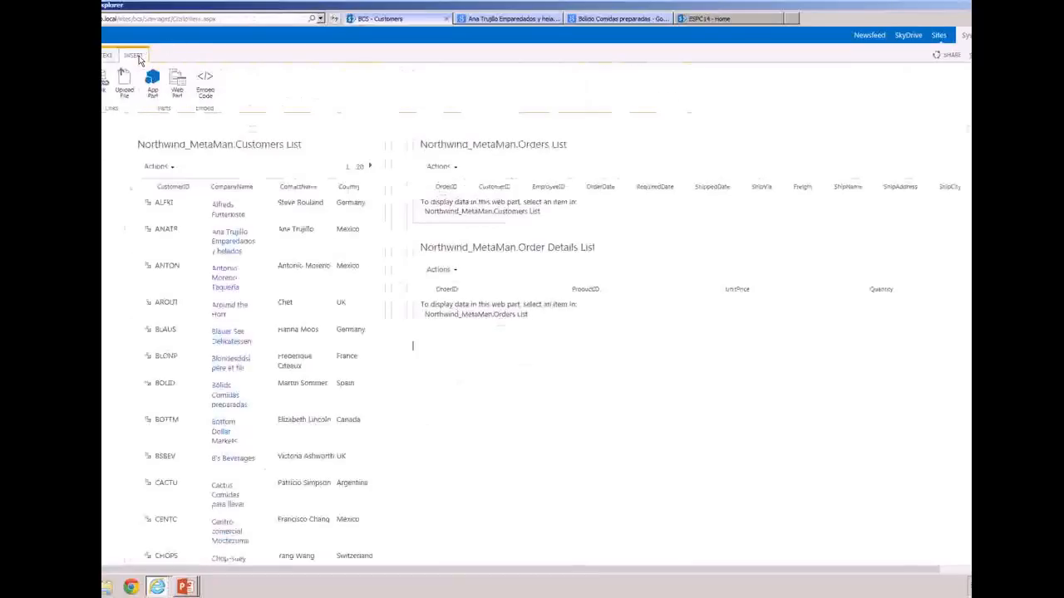
pyautogui.click(176, 87)
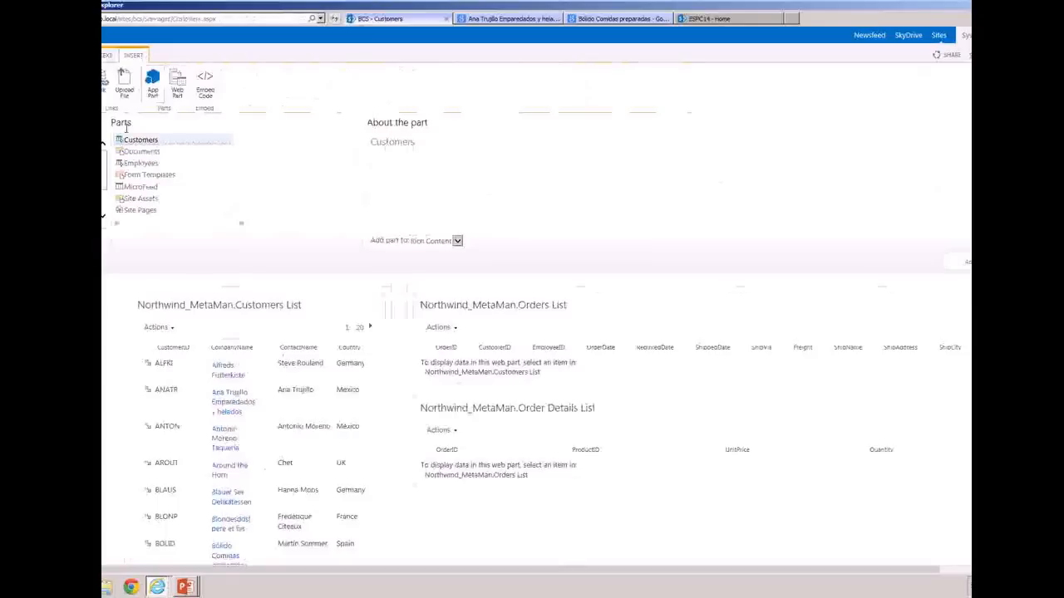
pyautogui.click(67, 151)
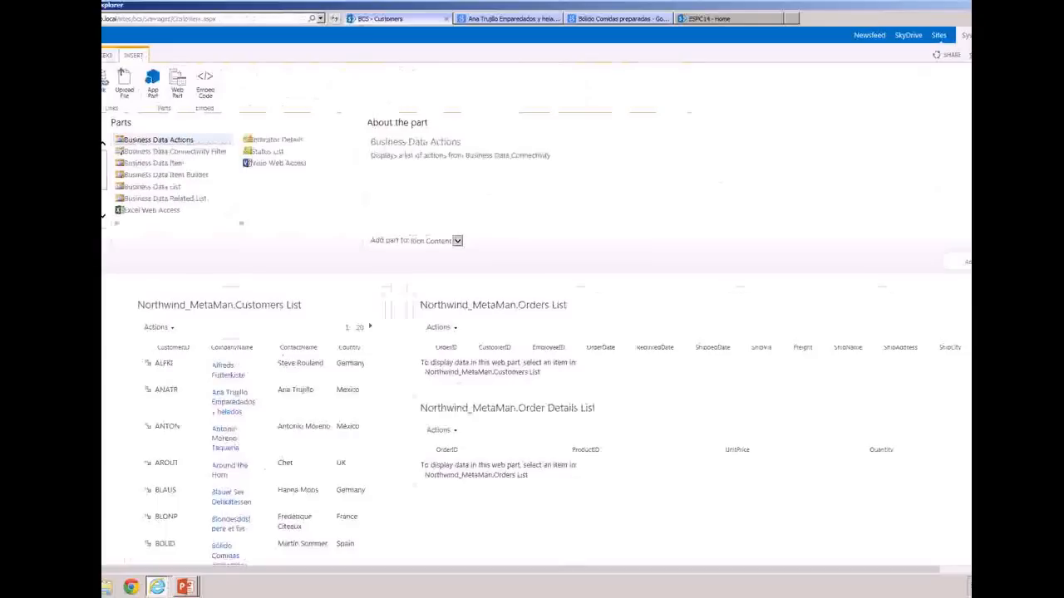
pyautogui.click(179, 164)
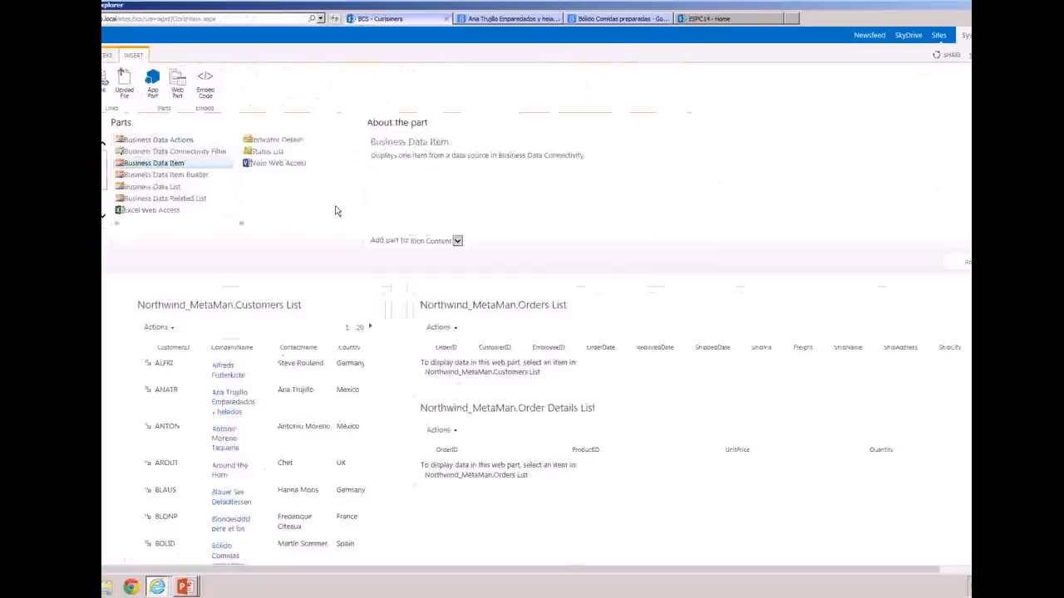
pyautogui.click(957, 266)
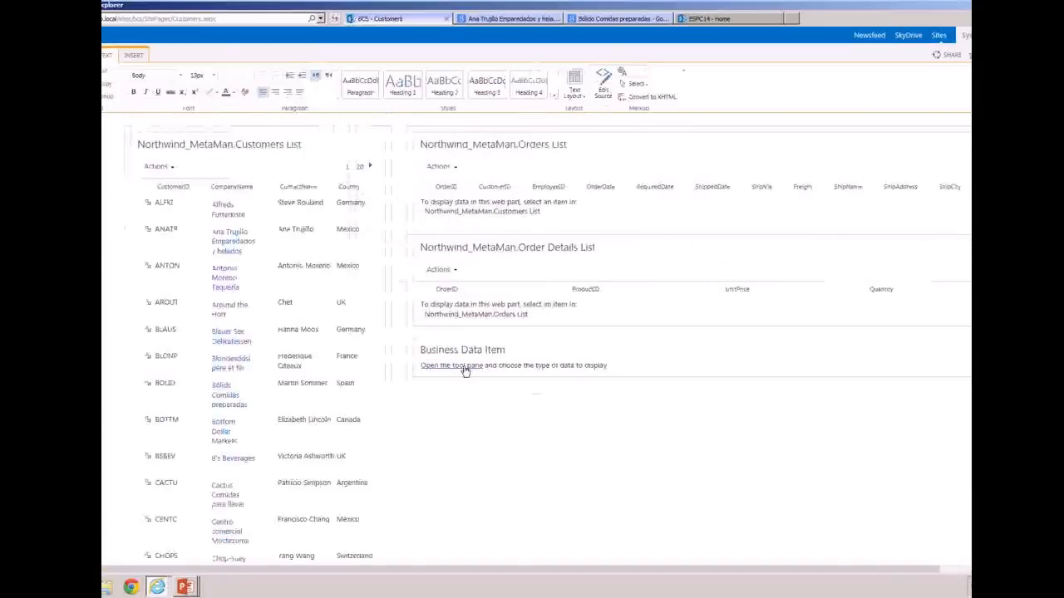
# Set the Business Data Item web part's type to Northwind_MetaMan.Customers, leave its item unselected, and apply the settings
pyautogui.click(464, 368)
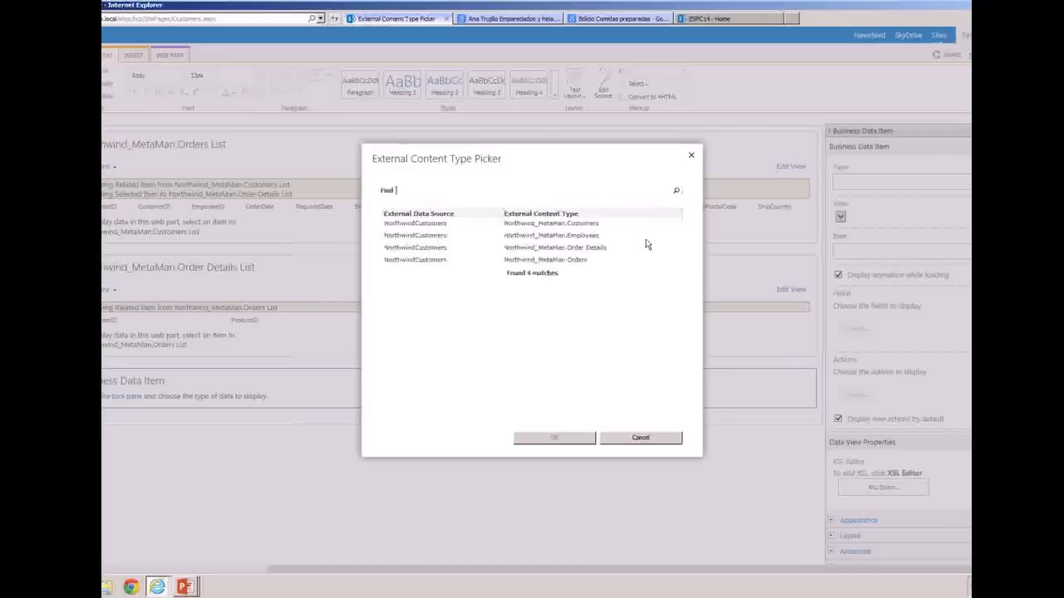
pyautogui.click(592, 230)
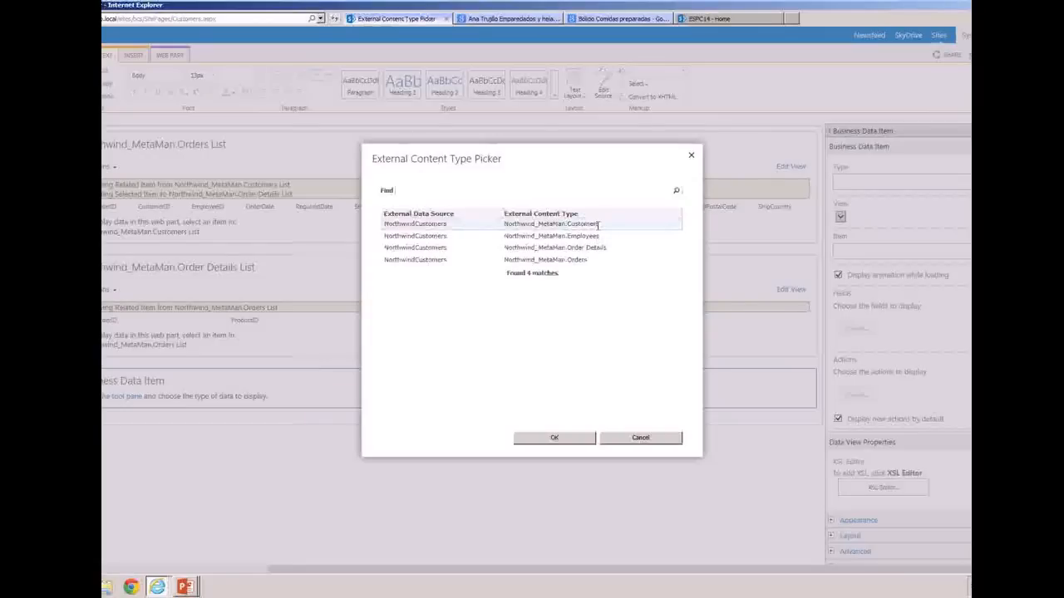
pyautogui.click(564, 443)
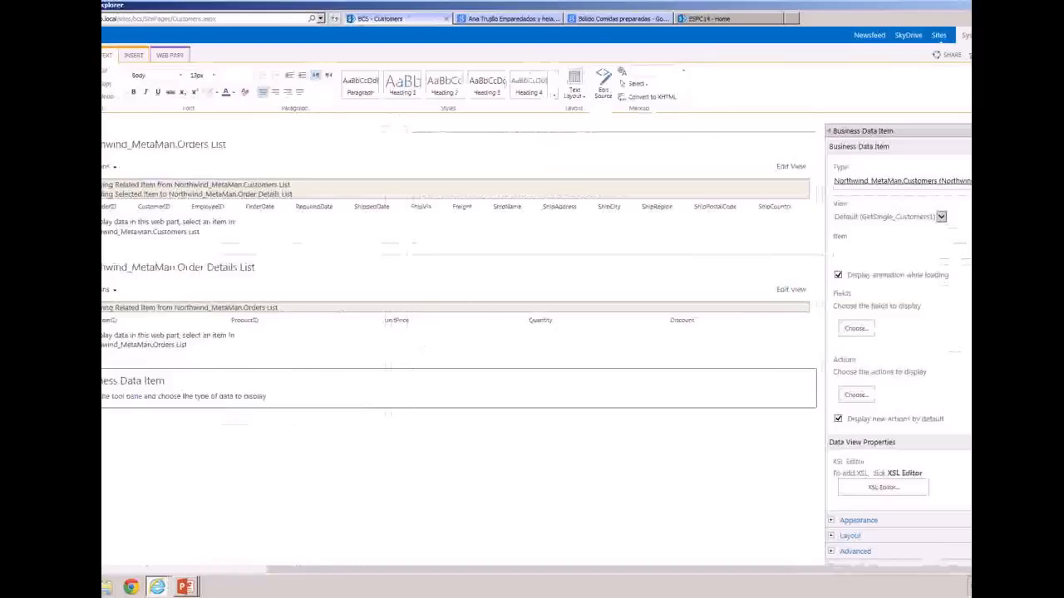
pyautogui.click(968, 252)
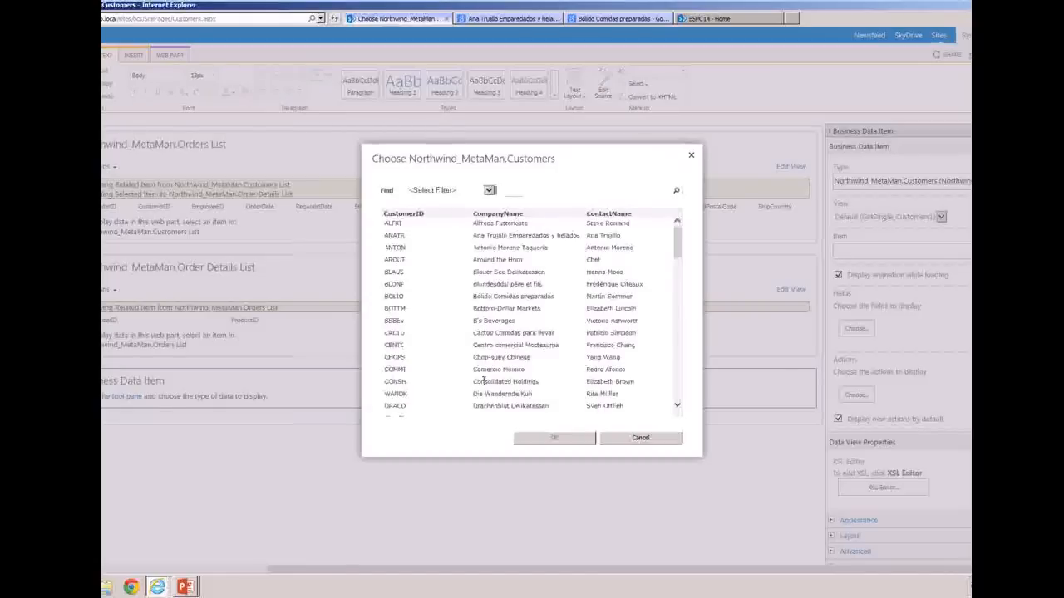
pyautogui.click(639, 438)
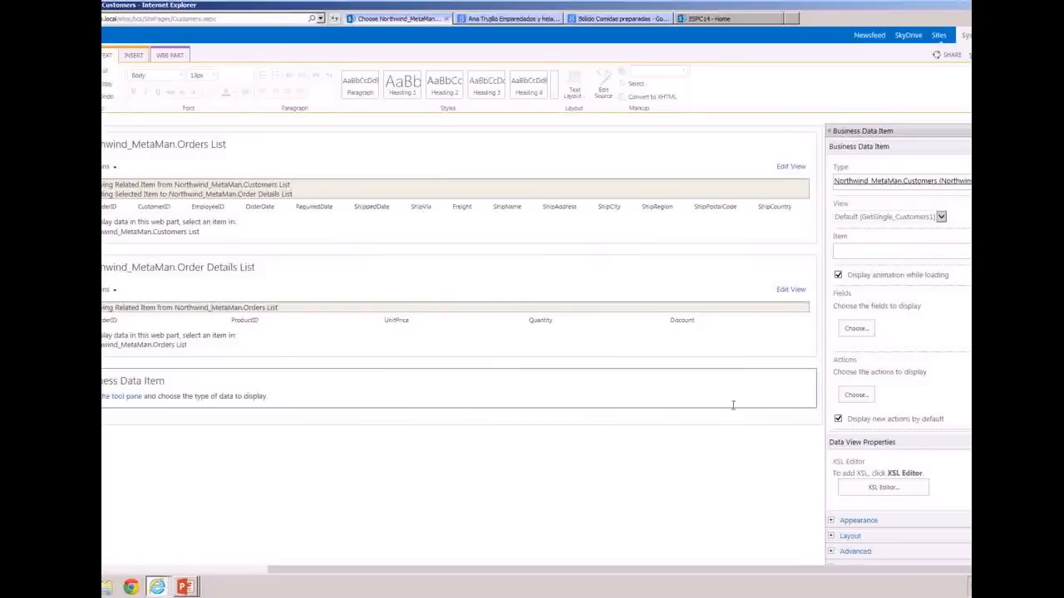
pyautogui.scroll(-3, 536, 339)
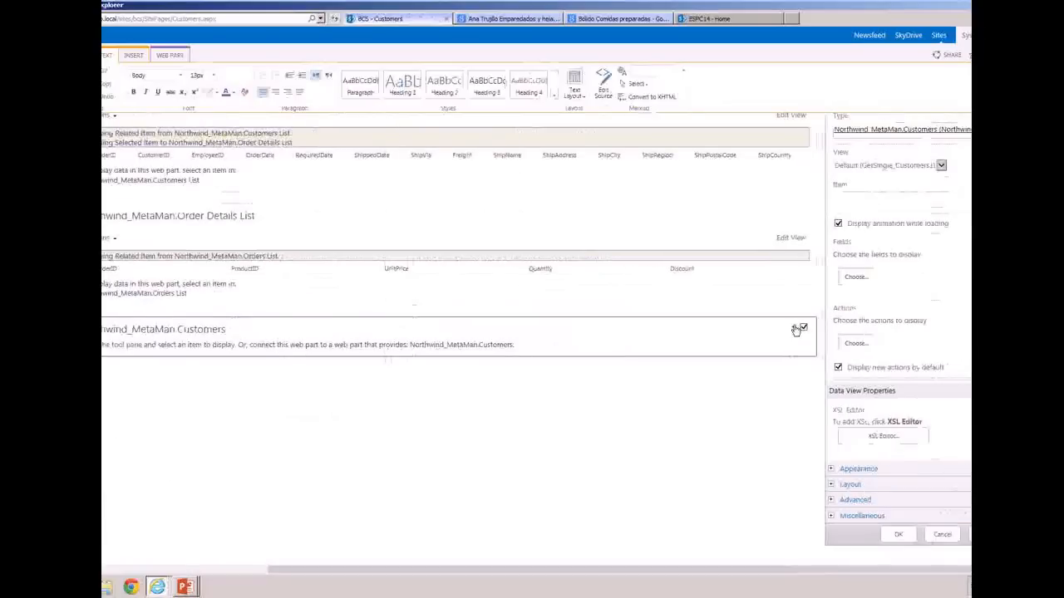
# Connect the Northwind_MetaMan.Customers item web part to get its item from the Northwind_MetaMan.Customers List, and save the page
pyautogui.click(794, 330)
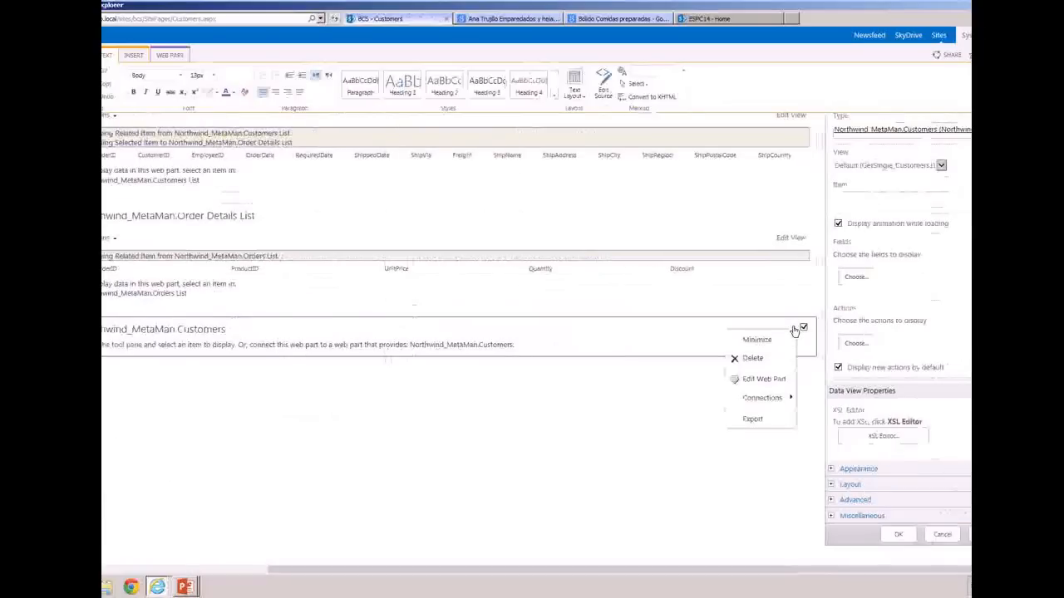
pyautogui.moveTo(772, 399)
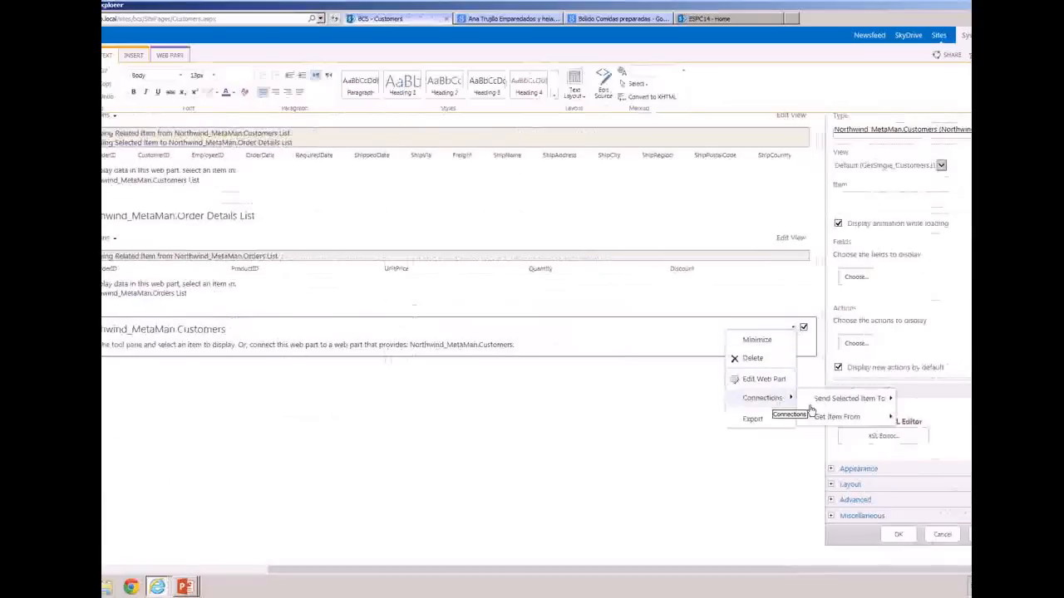
pyautogui.moveTo(834, 417)
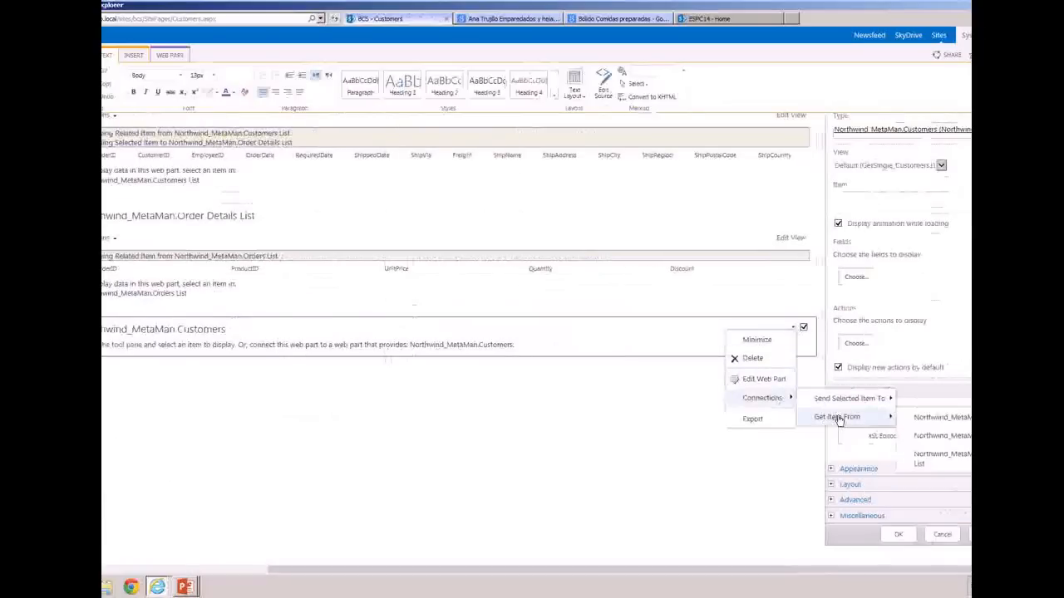
pyautogui.click(943, 420)
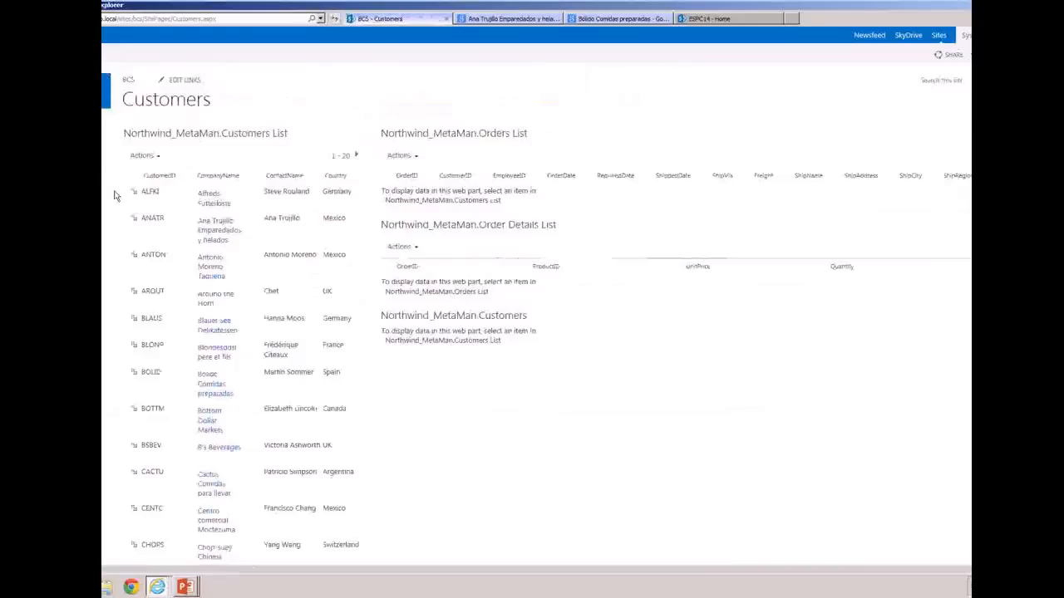
# Select the second customer in the Customers List and that customer's third order, and examine the connected order details and customer item
pyautogui.click(133, 220)
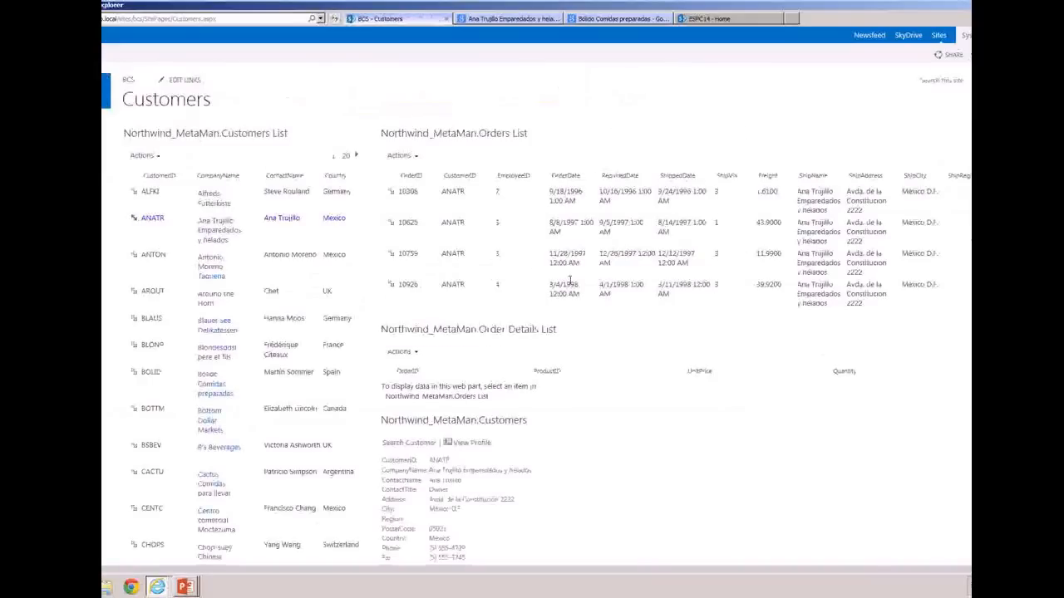
pyautogui.click(391, 256)
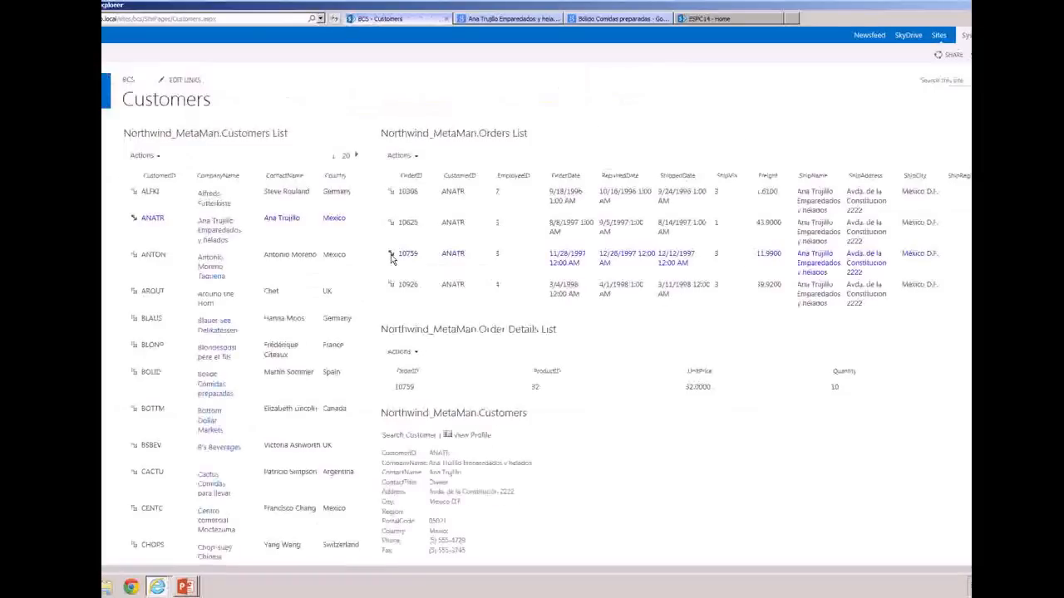
pyautogui.scroll(-3, 387, 378)
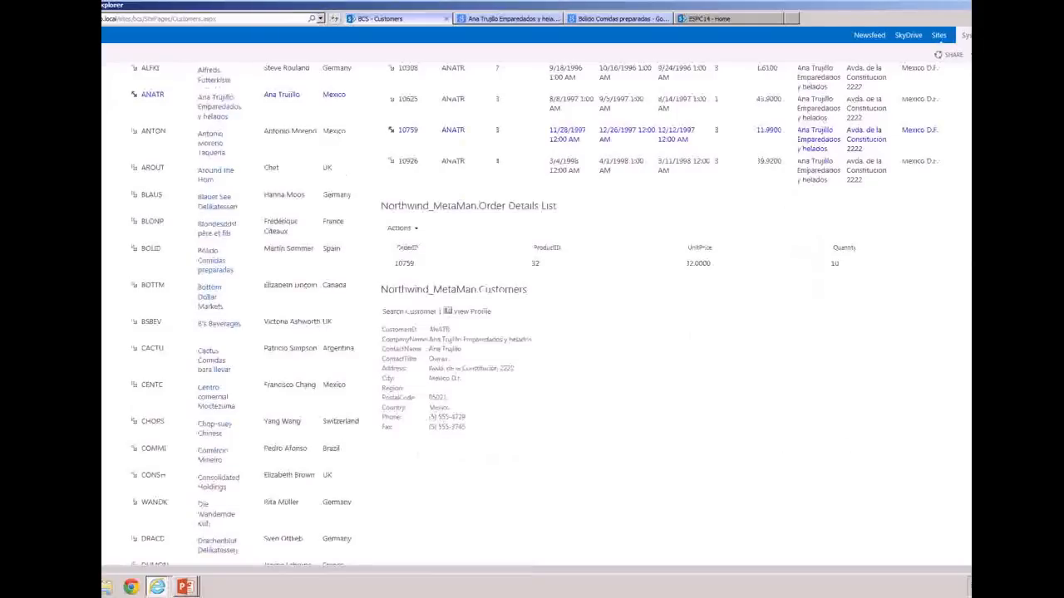
pyautogui.scroll(3, 548, 299)
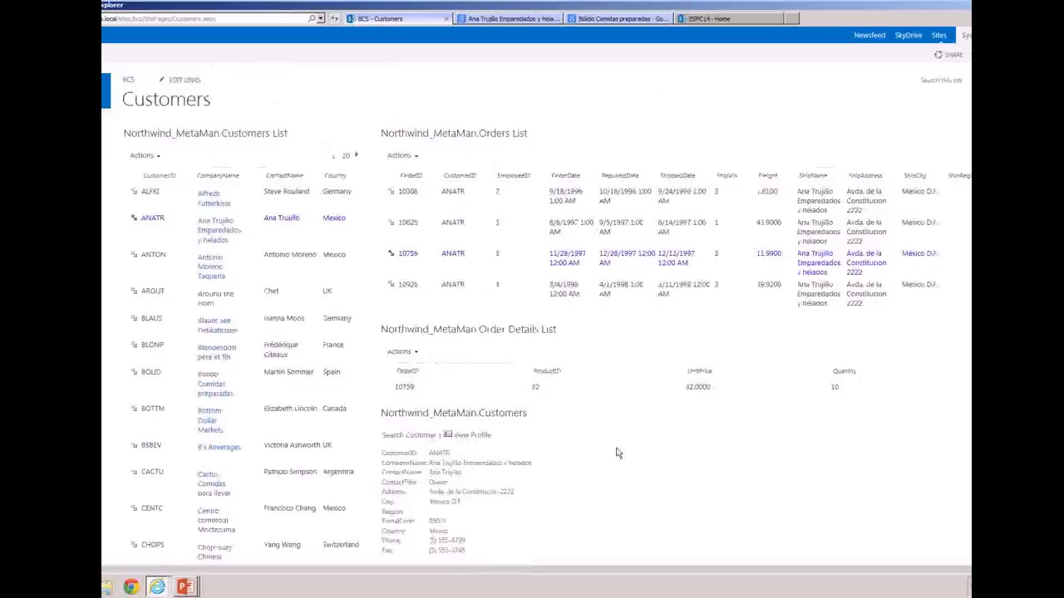
# Edit the Customers page to examine the available Business Data web parts, including Business Data Connectivity Filter, and leave editing without adding one
pyautogui.moveTo(191, 590)
pyautogui.click(55, 55)
pyautogui.click(21, 81)
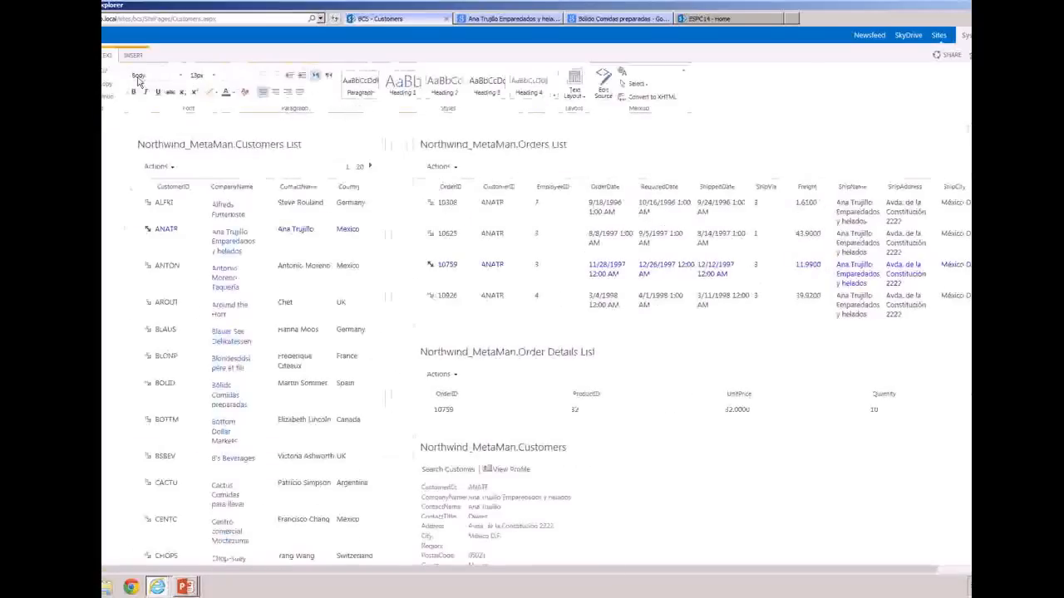
pyautogui.click(132, 56)
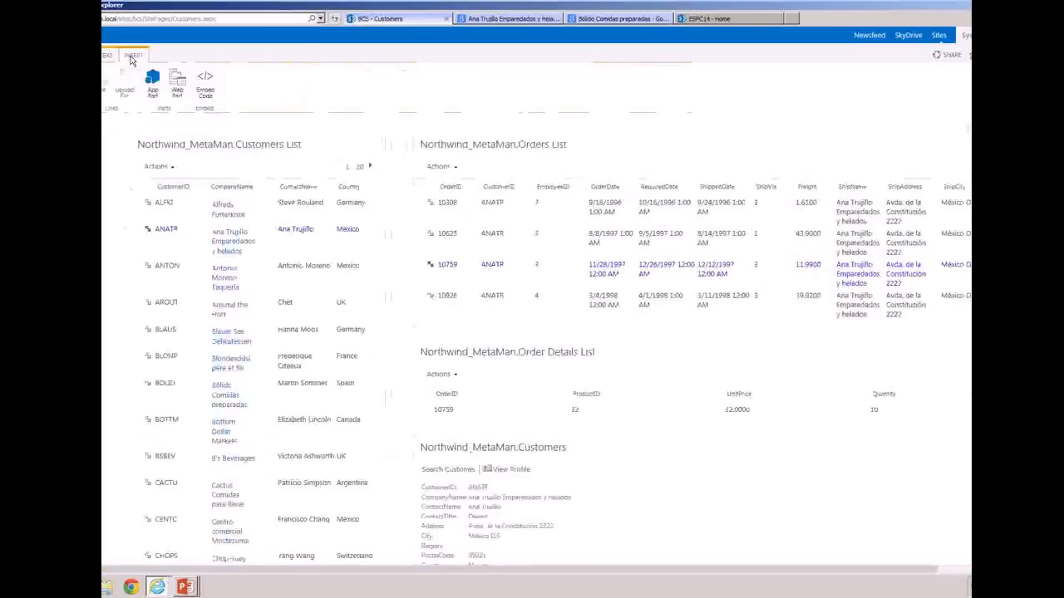
pyautogui.click(178, 87)
pyautogui.click(53, 163)
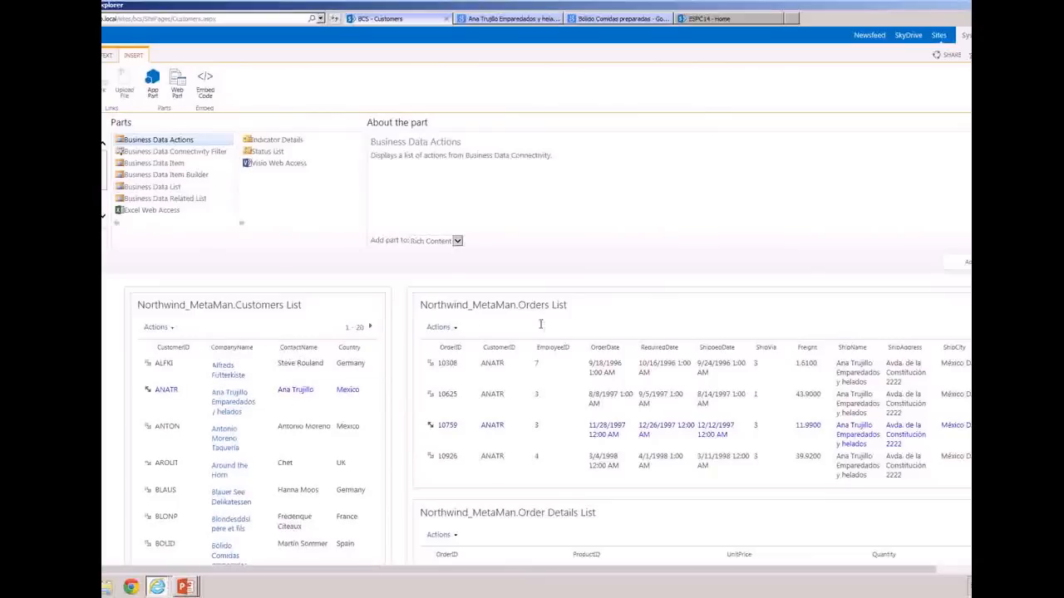
pyautogui.click(202, 154)
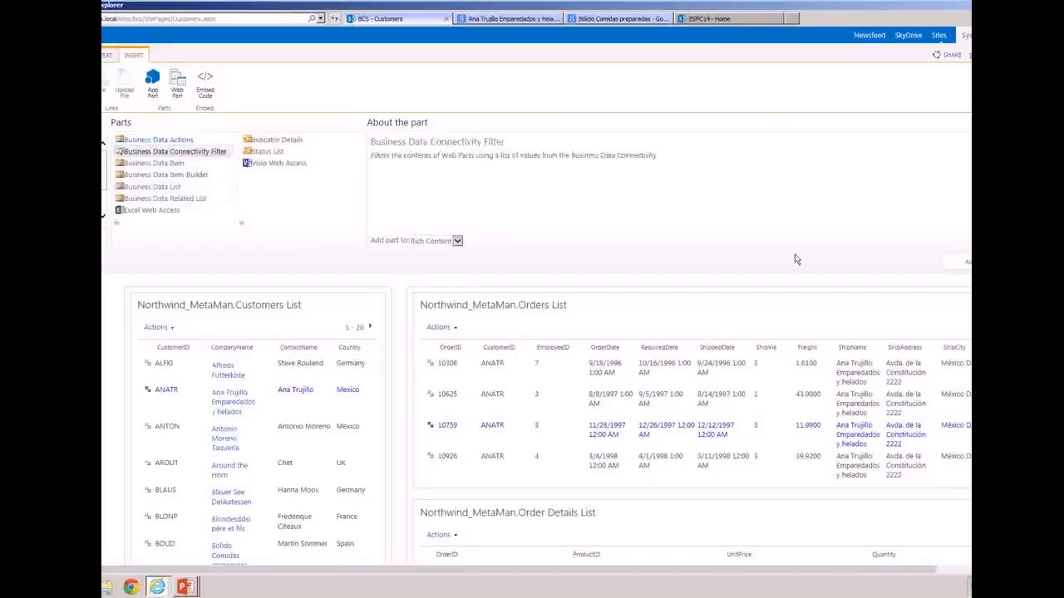
pyautogui.click(1030, 262)
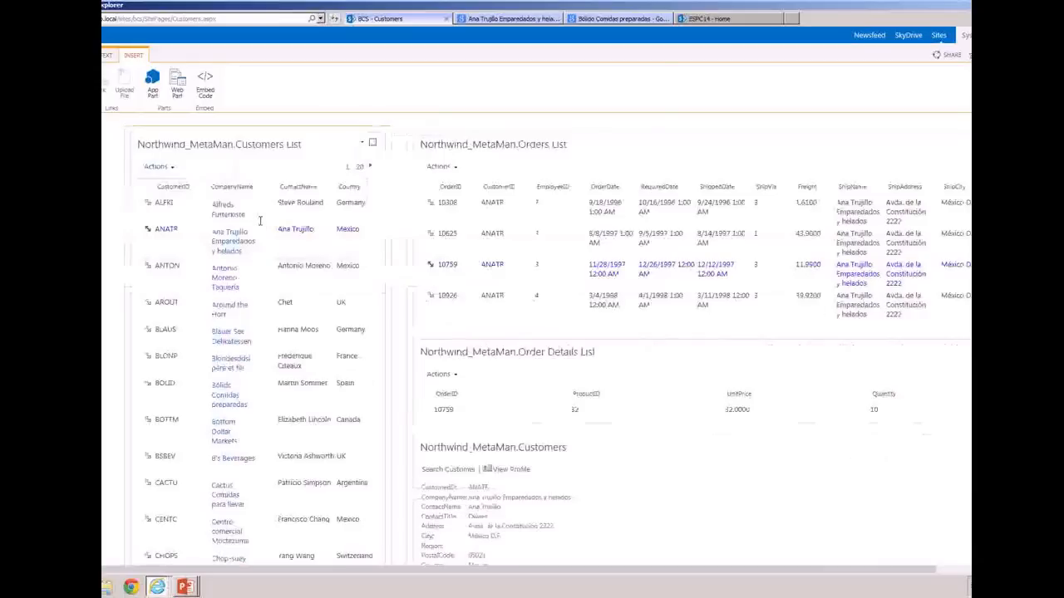
pyautogui.click(55, 55)
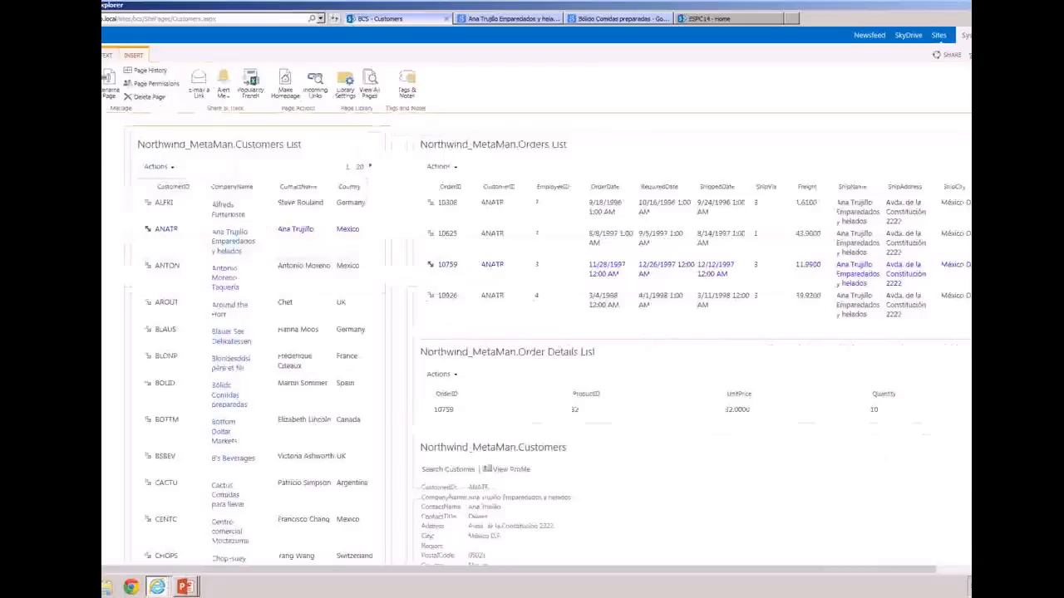
pyautogui.click(20, 80)
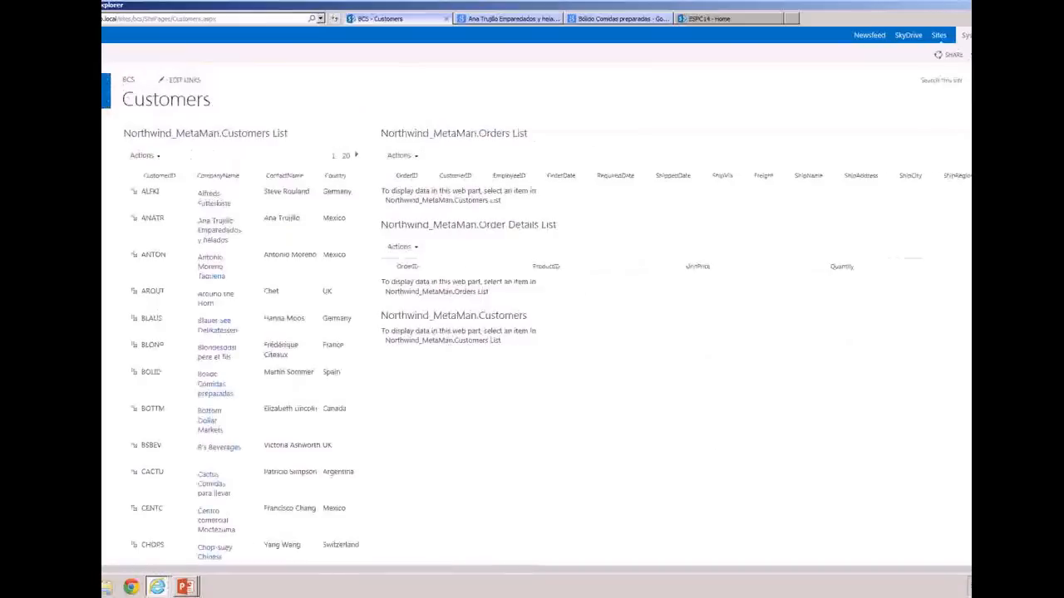
# Switch to the PowerPoint slide show and advance to the Office Client Integration slide
pyautogui.moveTo(188, 588)
pyautogui.click(196, 570)
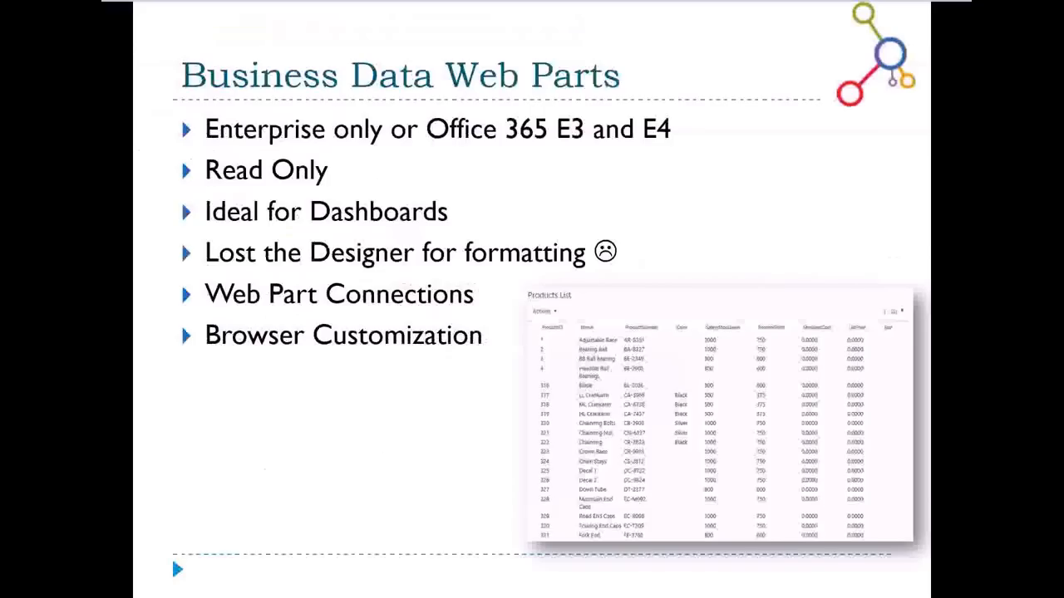
pyautogui.click(557, 196)
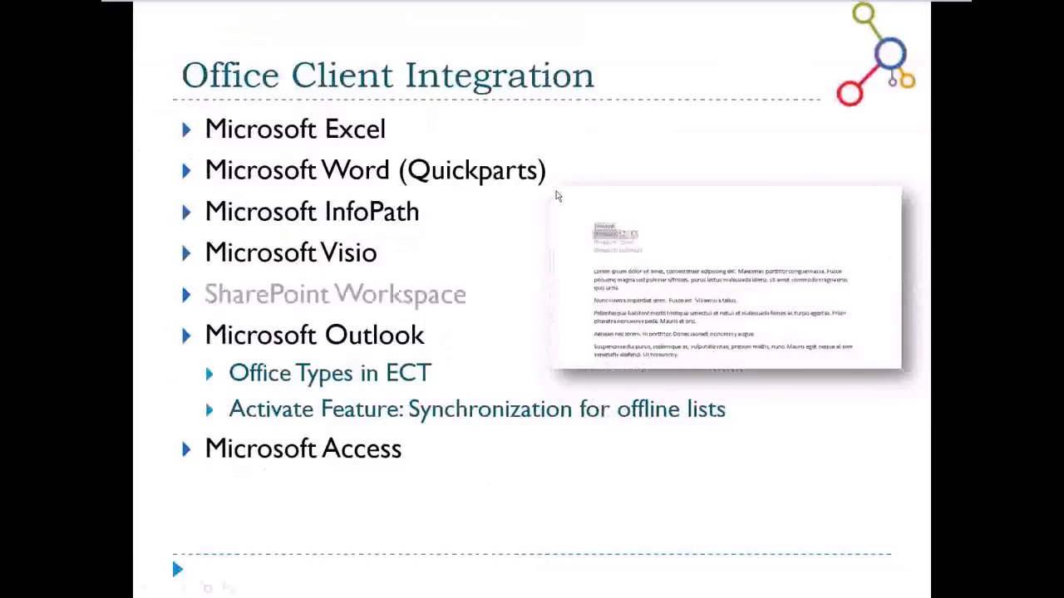
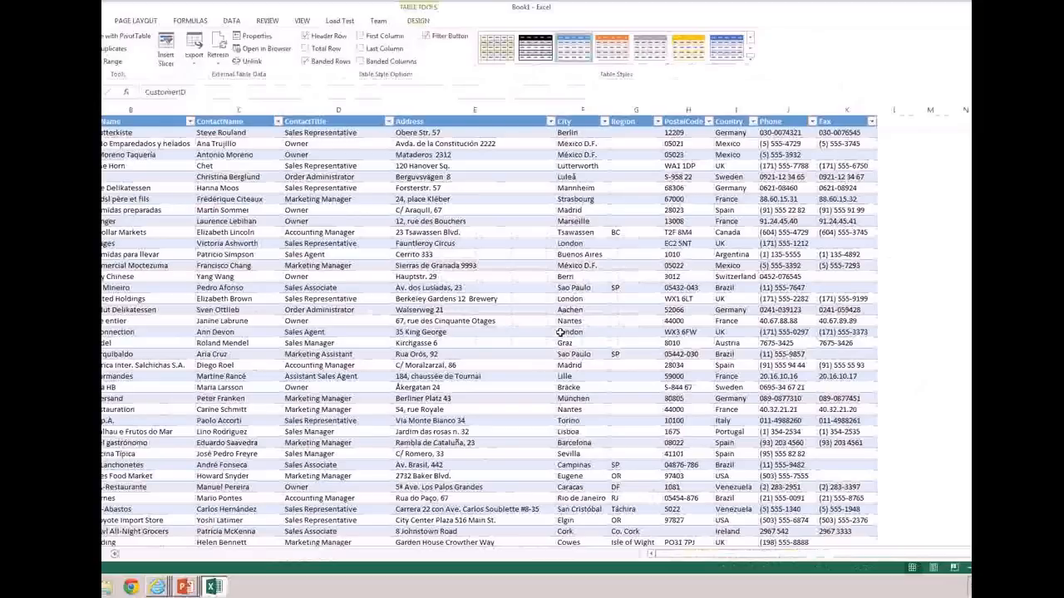
# Examine the filter options of the Address and City columns in the exported customer table, and close the workbook without saving
pyautogui.click(551, 121)
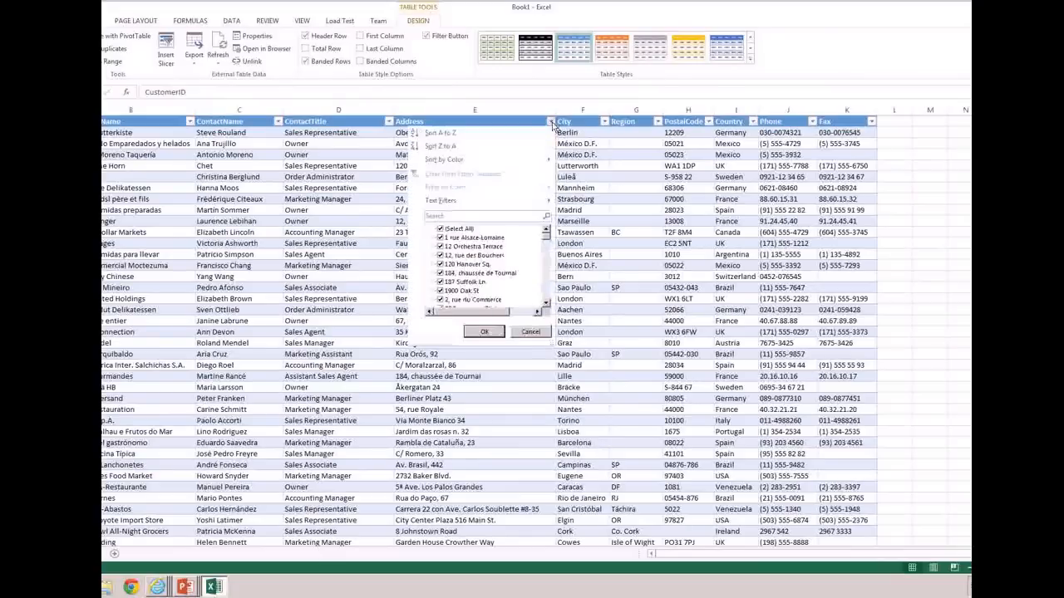
pyautogui.click(530, 333)
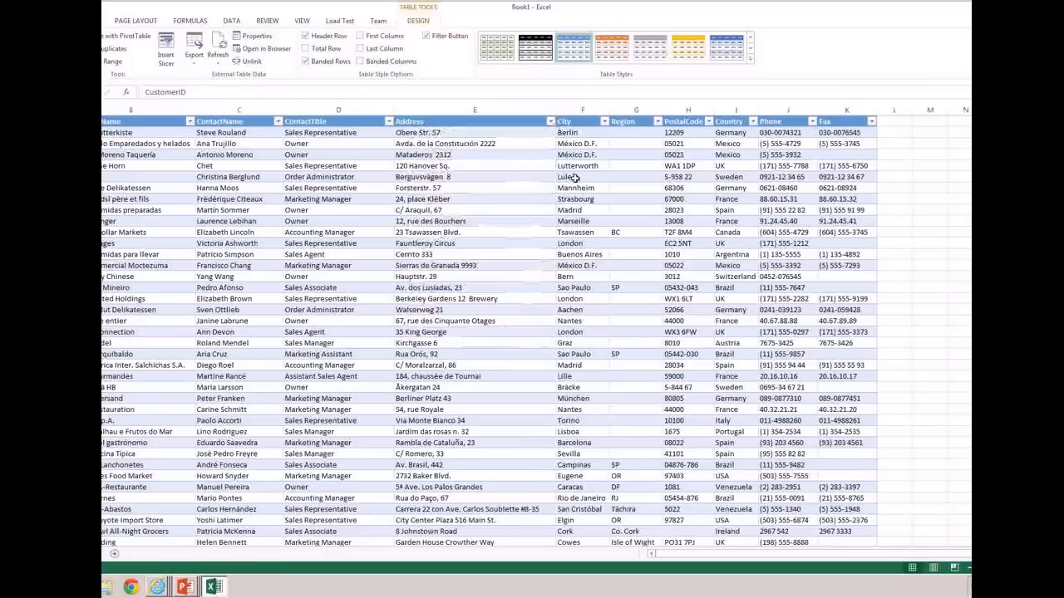
pyautogui.click(605, 122)
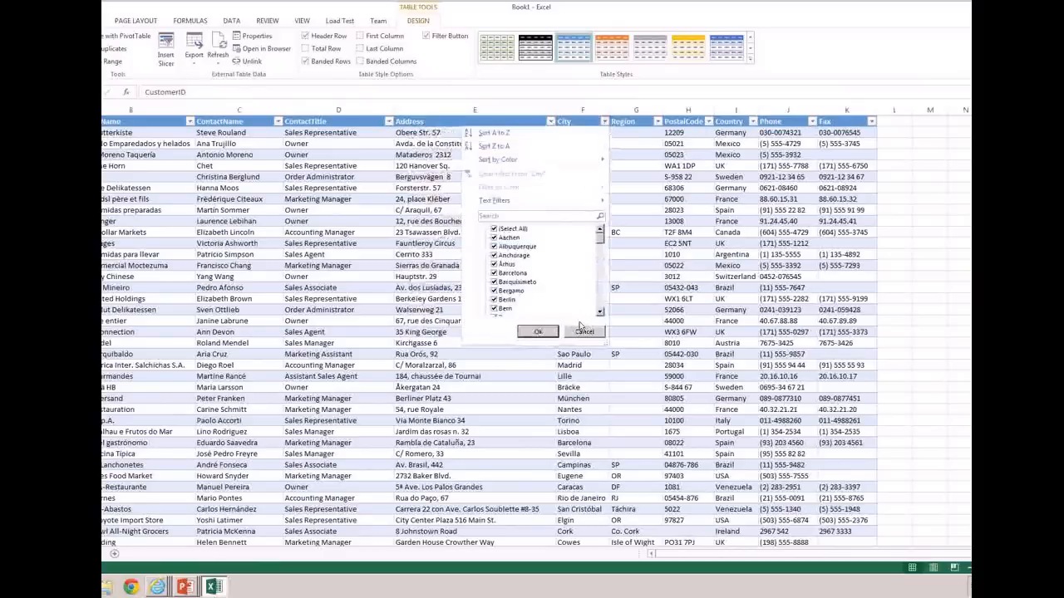
pyautogui.click(584, 331)
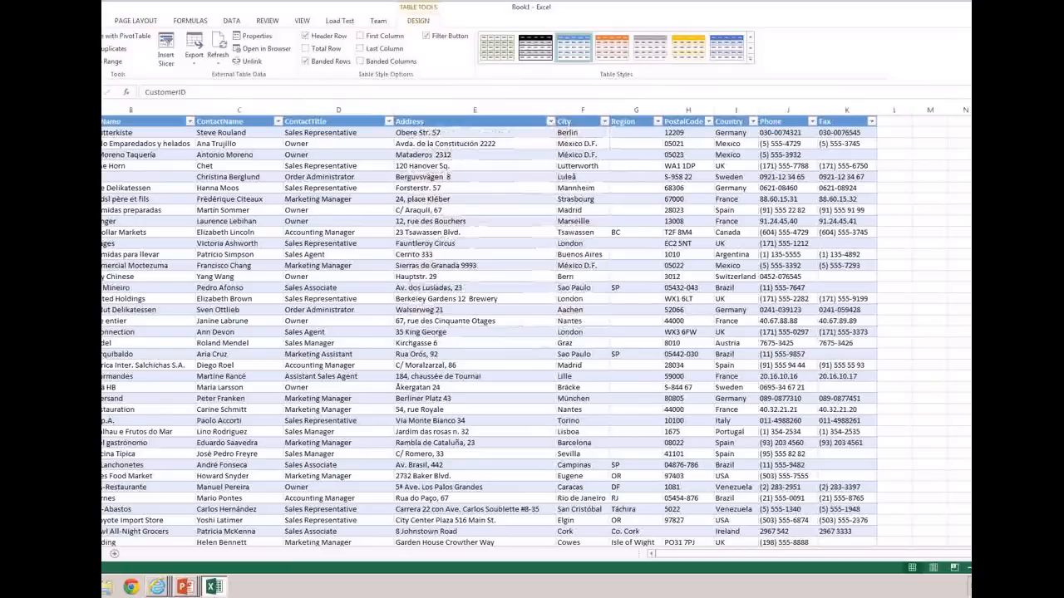
pyautogui.hotkey('alt', 'F4')
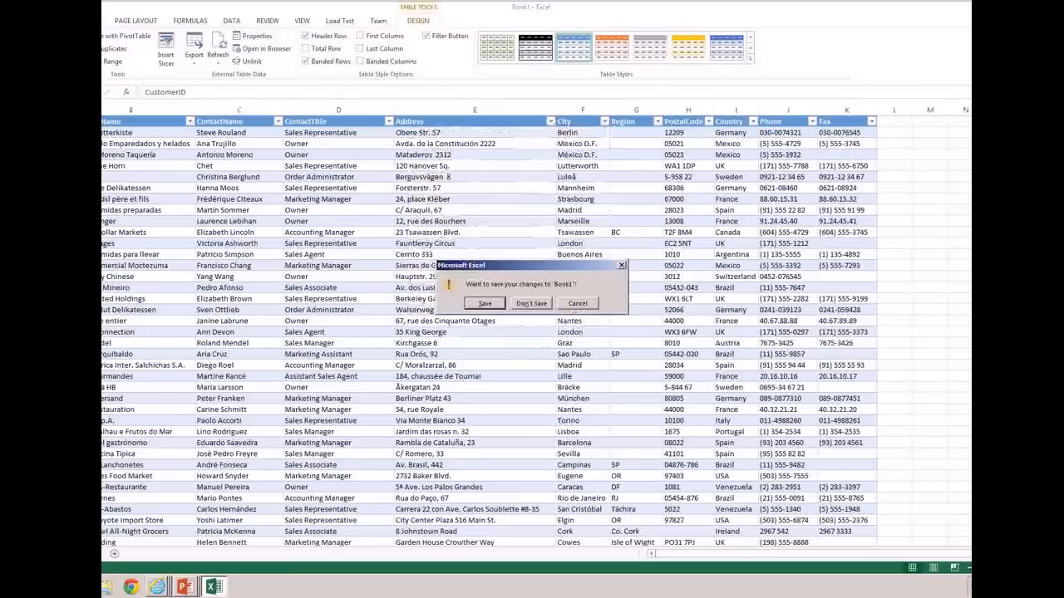
pyautogui.click(534, 304)
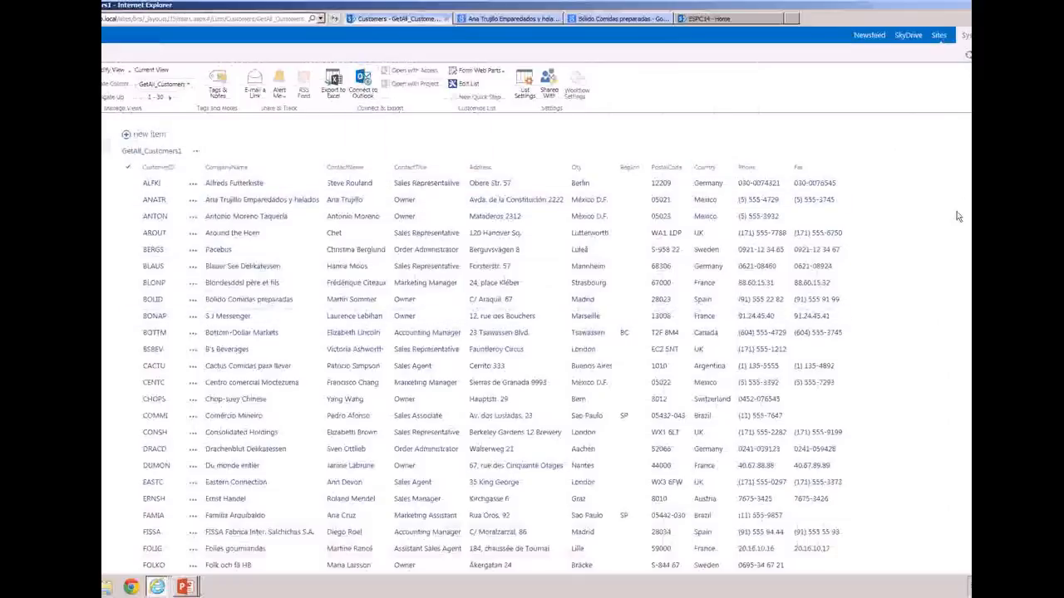
# Deactivate the Offline Synchronization for External Lists site feature in the site settings and return to the Customers external list
pyautogui.click(1038, 35)
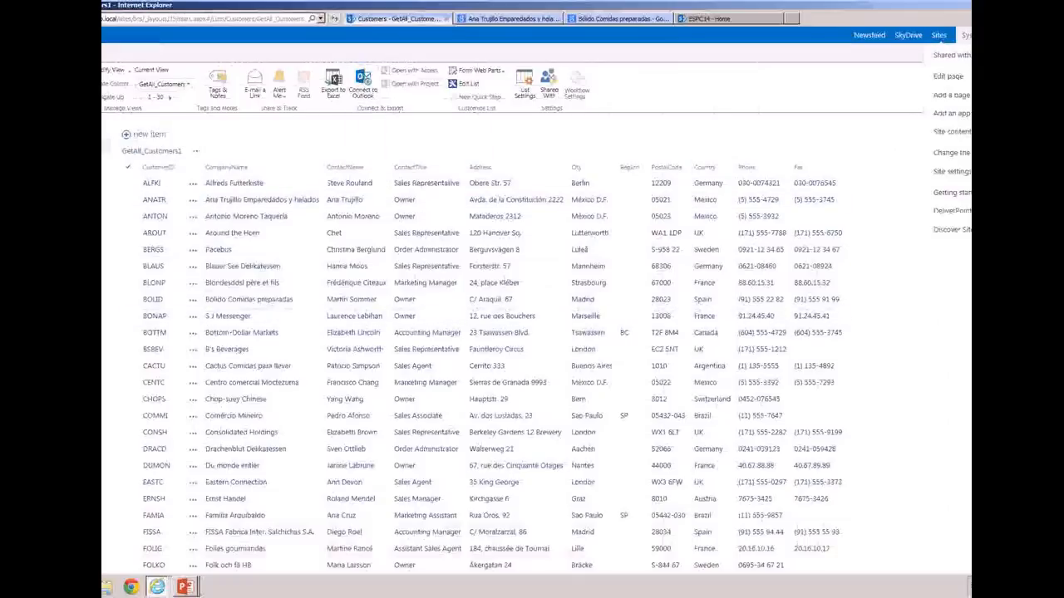
pyautogui.click(954, 182)
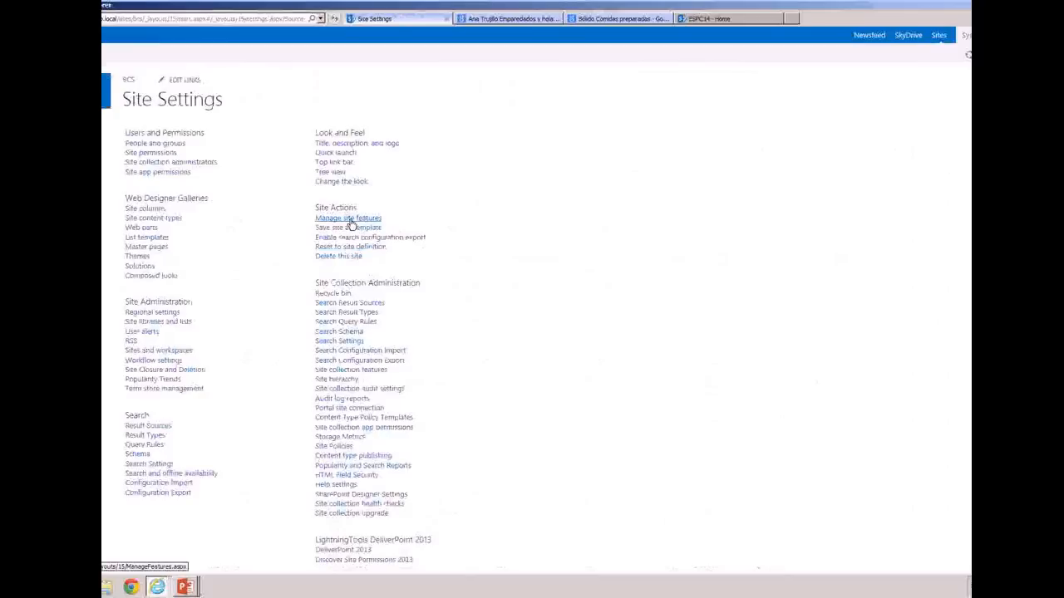
pyautogui.click(350, 220)
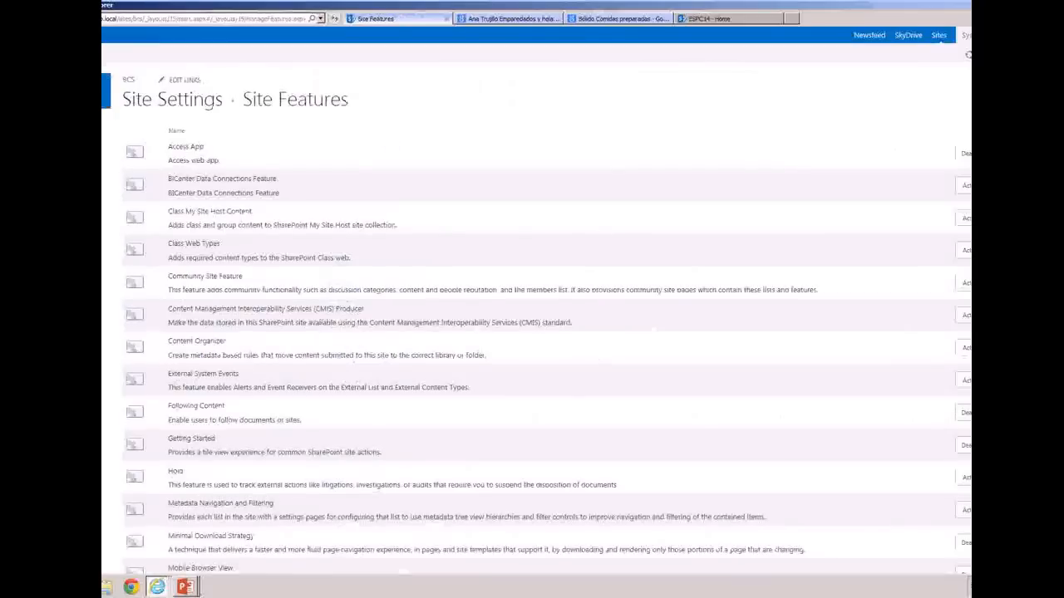
pyautogui.scroll(-4, 536, 319)
pyautogui.scroll(-2, 547, 320)
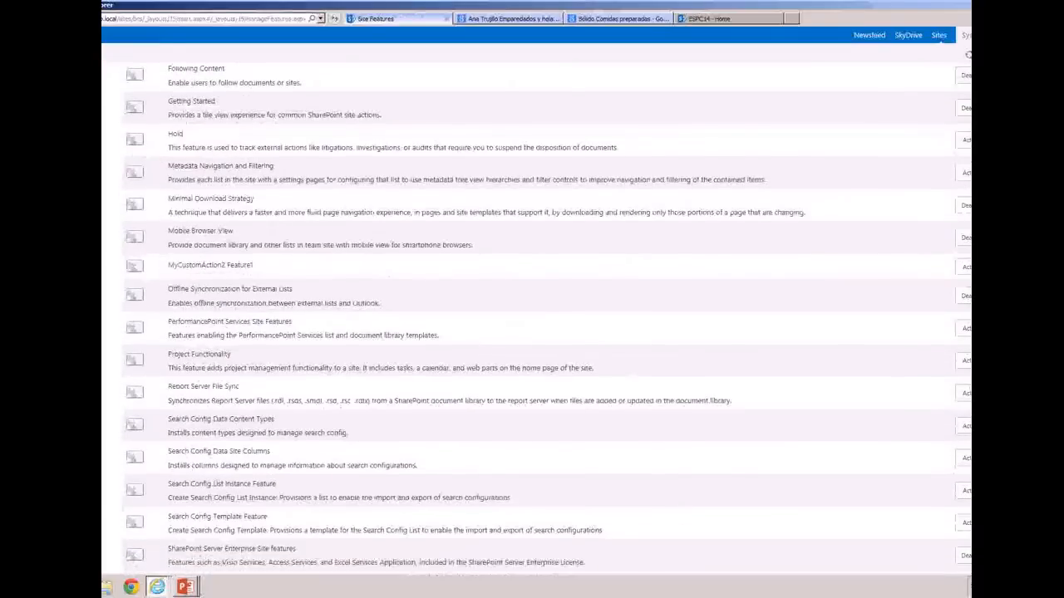
pyautogui.scroll(-2, 547, 320)
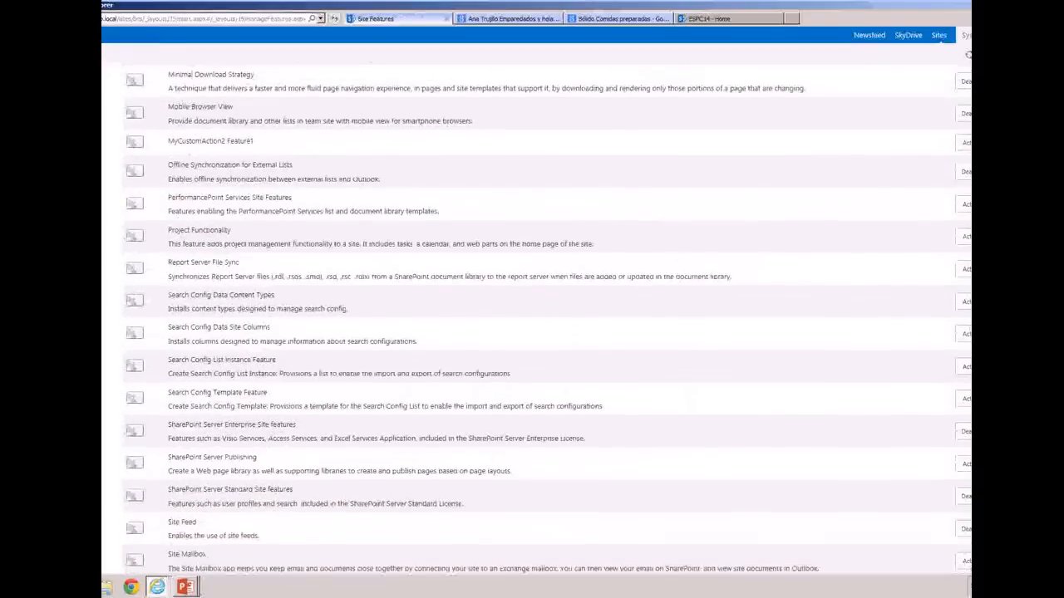
pyautogui.scroll(-1, 547, 319)
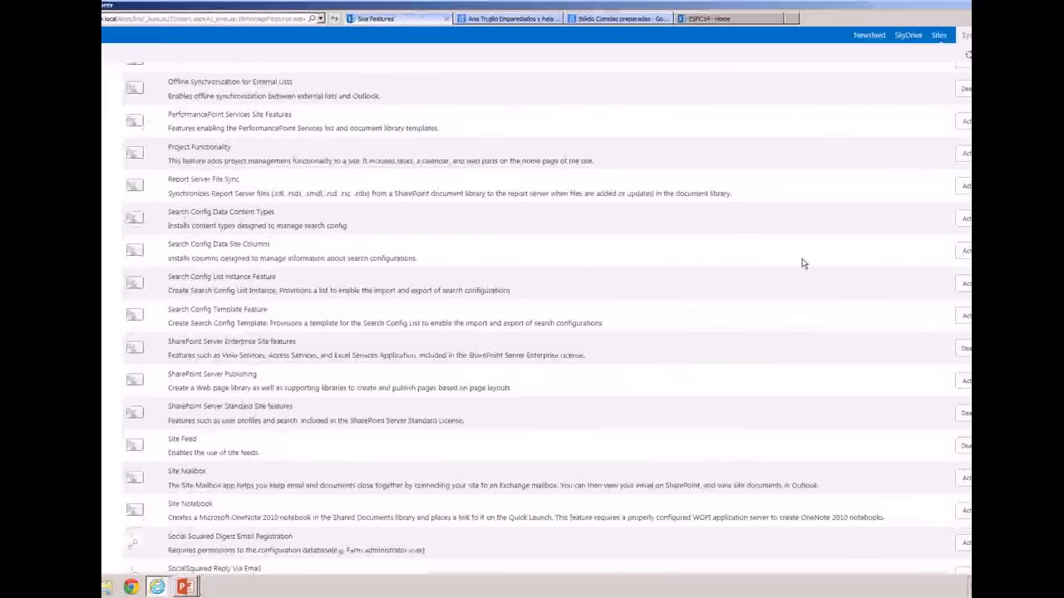
pyautogui.moveTo(172, 86); pyautogui.dragTo(293, 86)
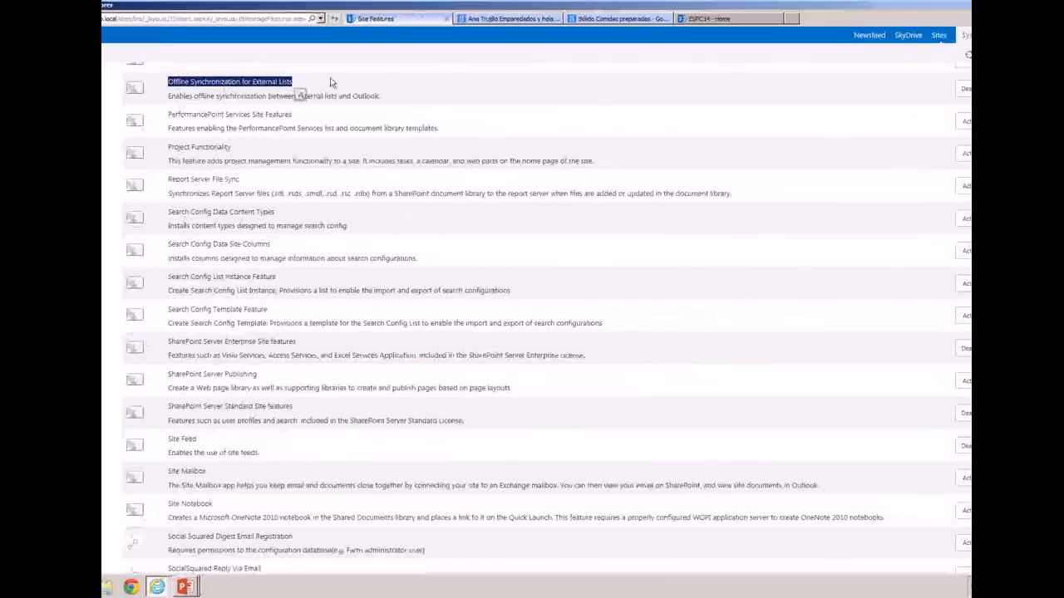
pyautogui.click(964, 89)
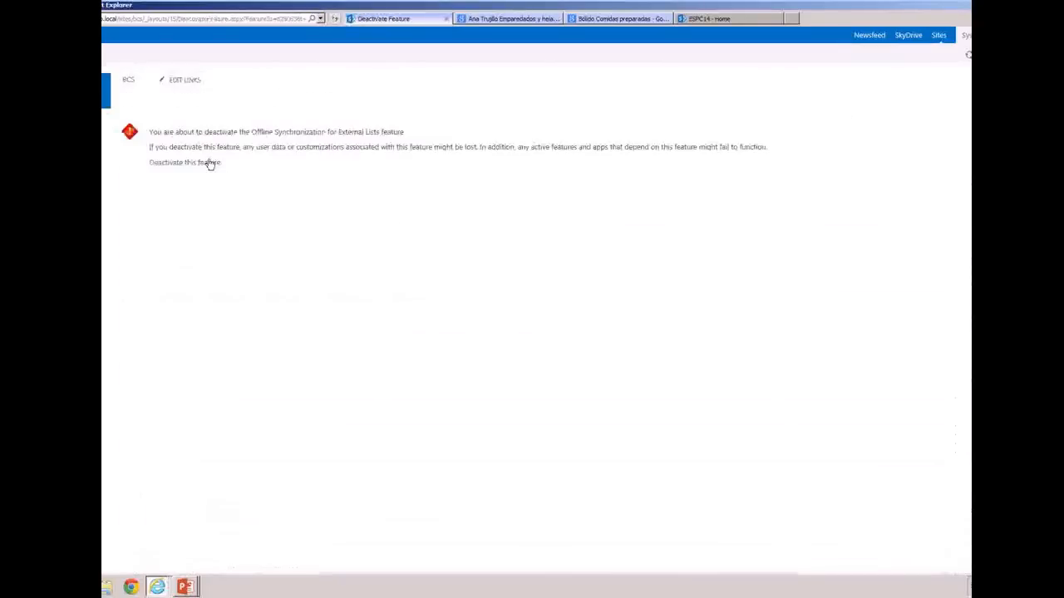
pyautogui.click(210, 163)
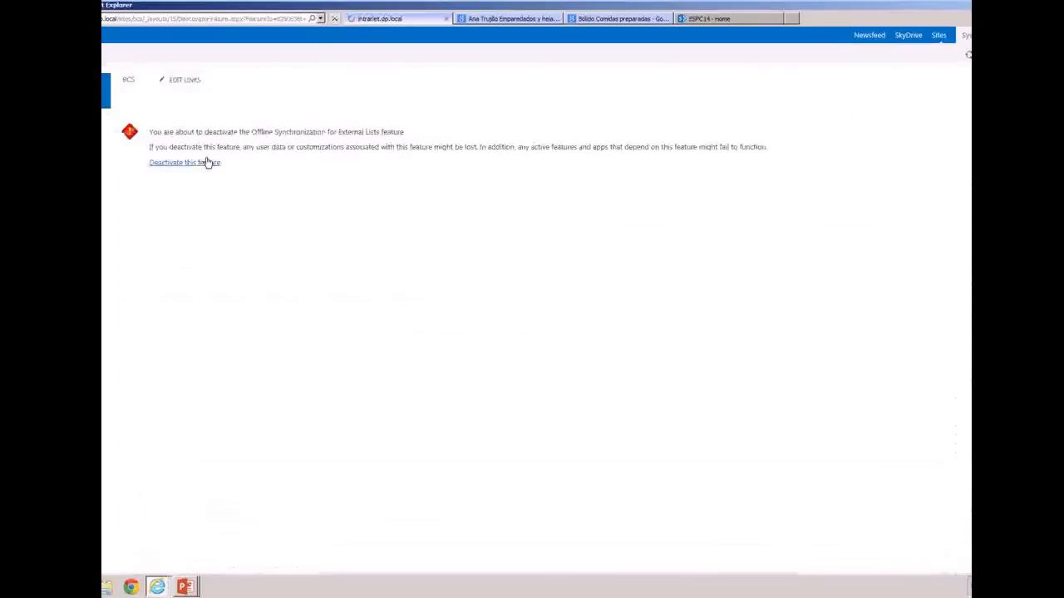
pyautogui.click(83, 200)
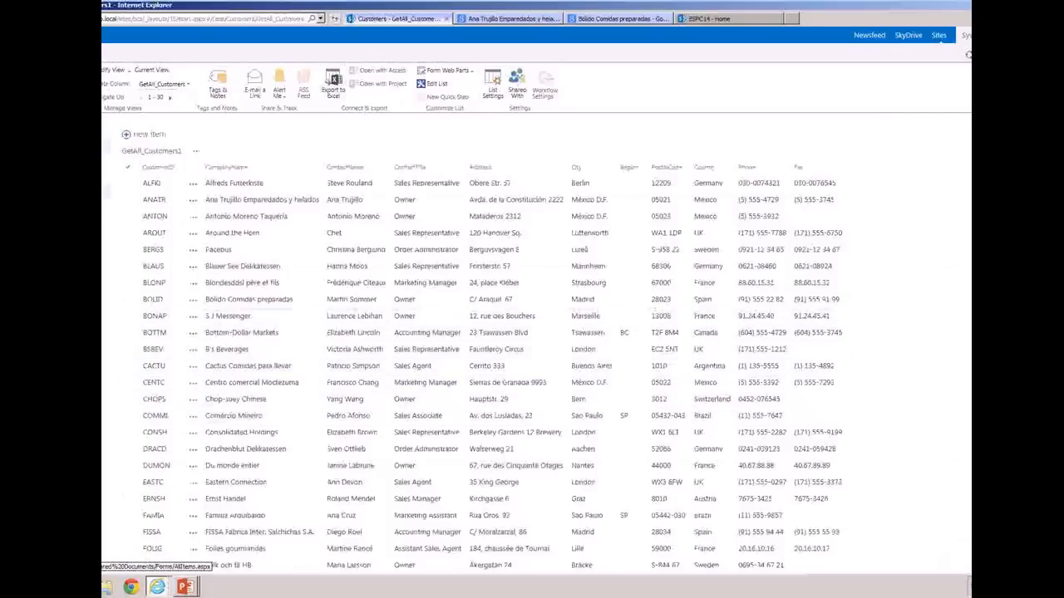
# Open the Documents library and create a new Word document from its letter template
pyautogui.click(103, 191)
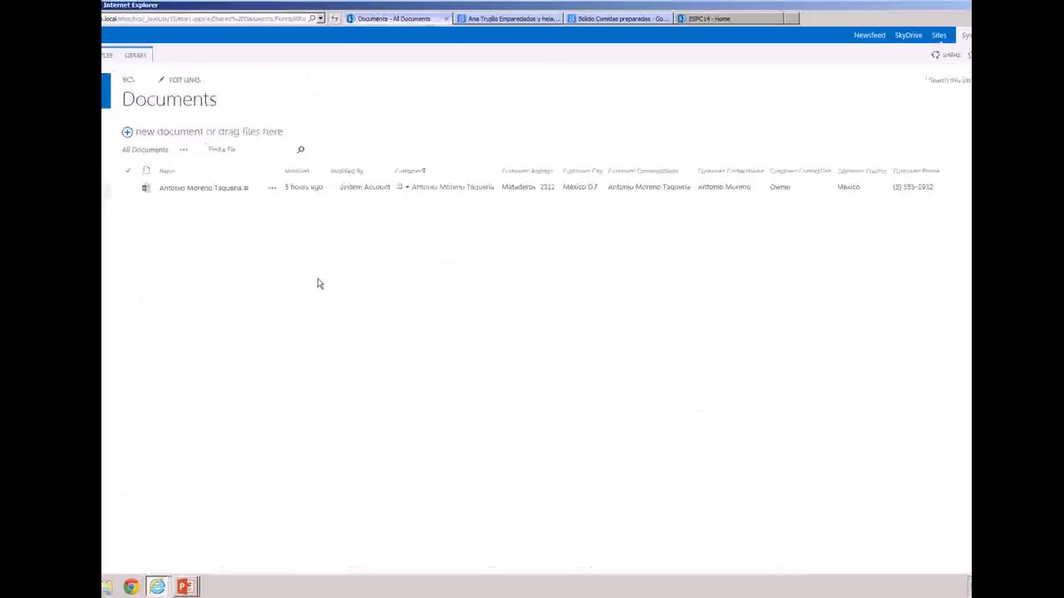
pyautogui.click(134, 56)
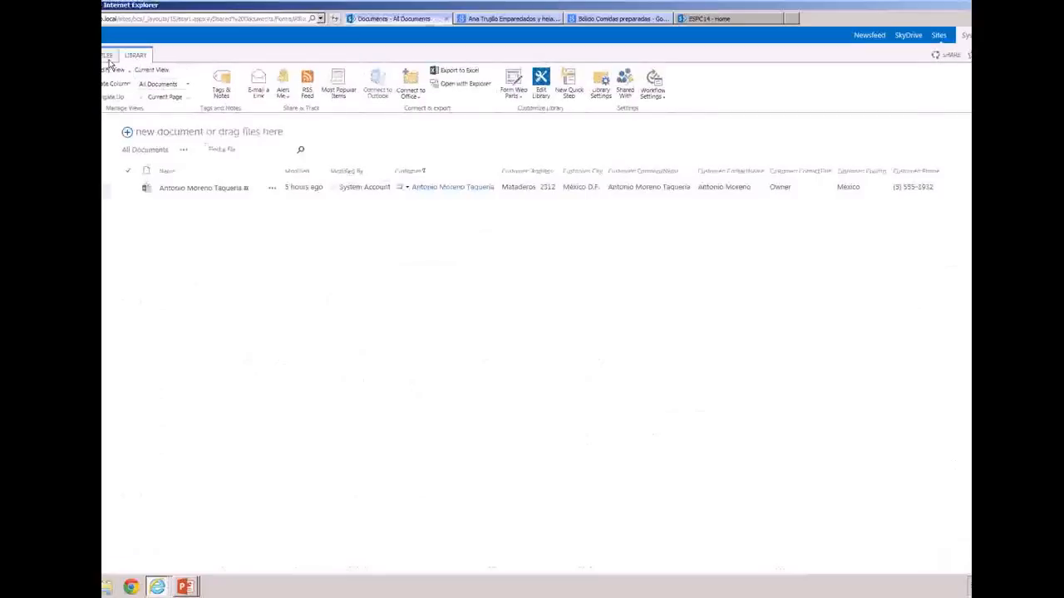
pyautogui.click(111, 58)
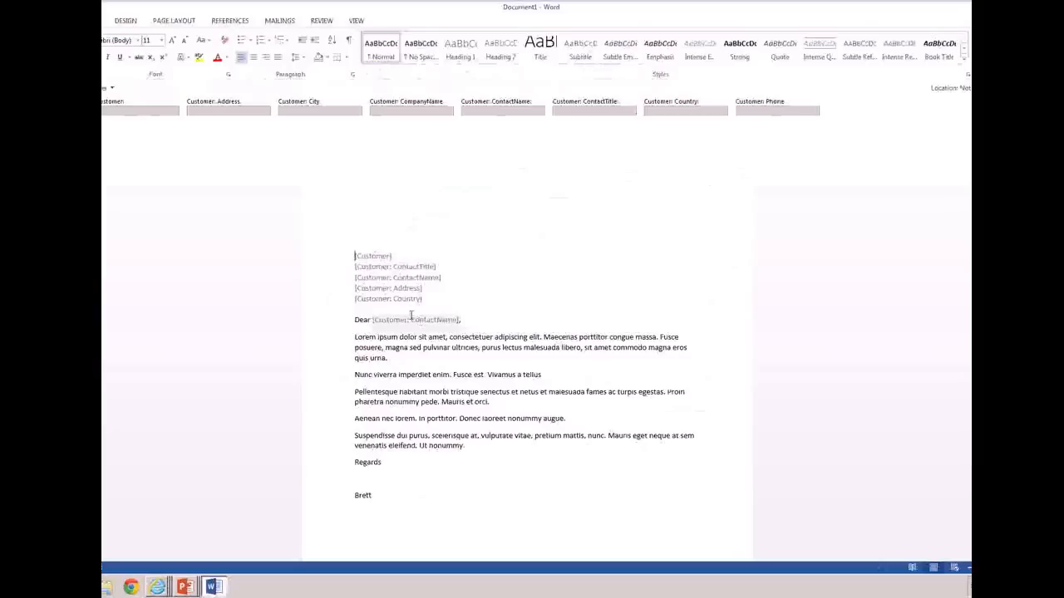
# Fill the letter's Customer field by choosing Folies gourmandes from the external data
pyautogui.click(374, 259)
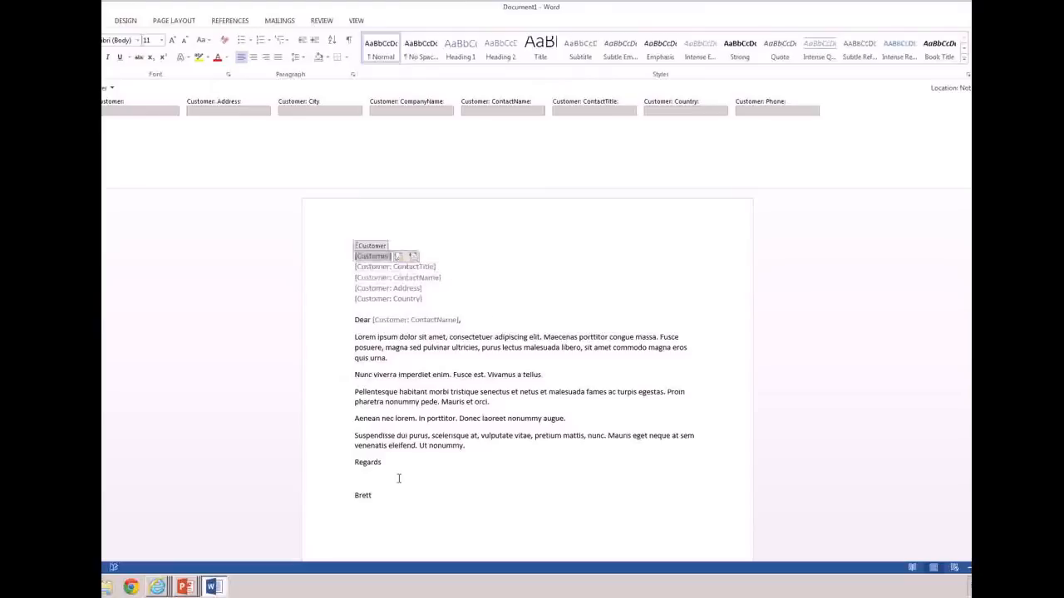
pyautogui.click(414, 258)
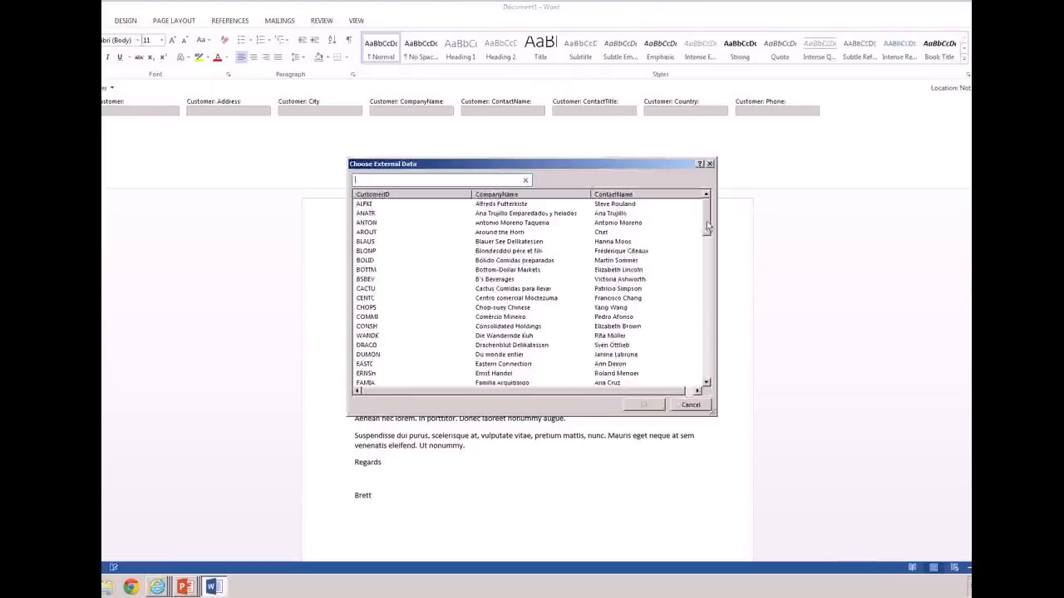
pyautogui.scroll(-4, 565, 286)
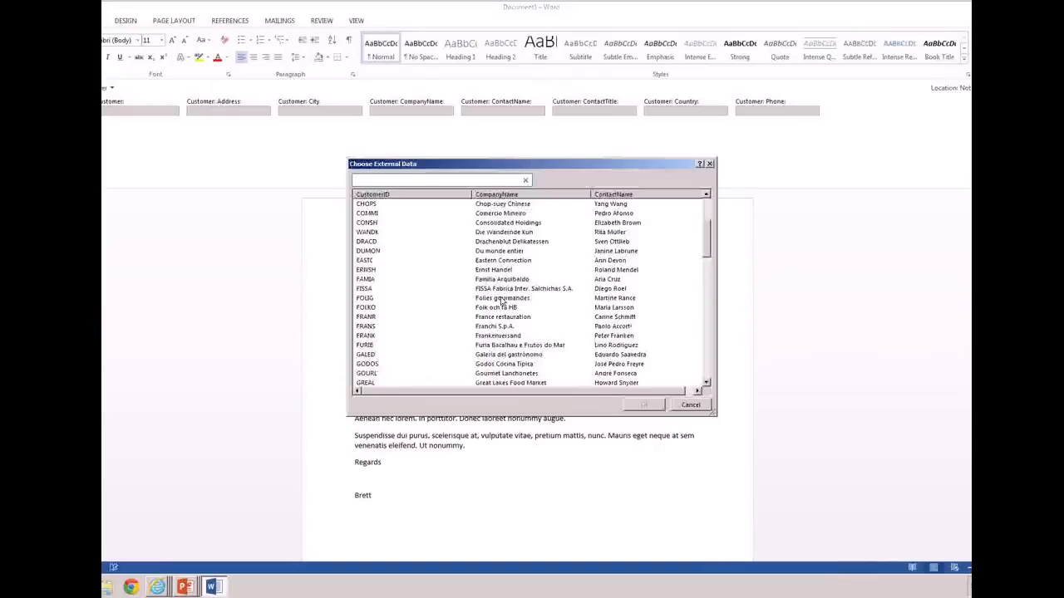
pyautogui.click(502, 299)
pyautogui.click(643, 405)
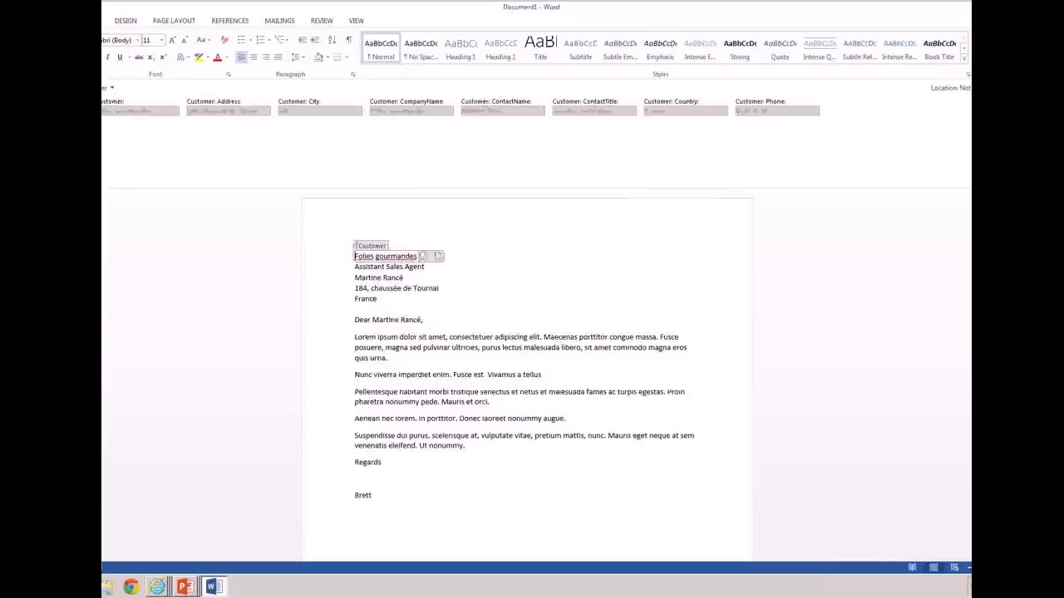
# Save the letter as Folies gourmandes.docx in the site's Shared Documents folder, and return to the refreshed Documents library
pyautogui.hotkey('ctrl', 's')
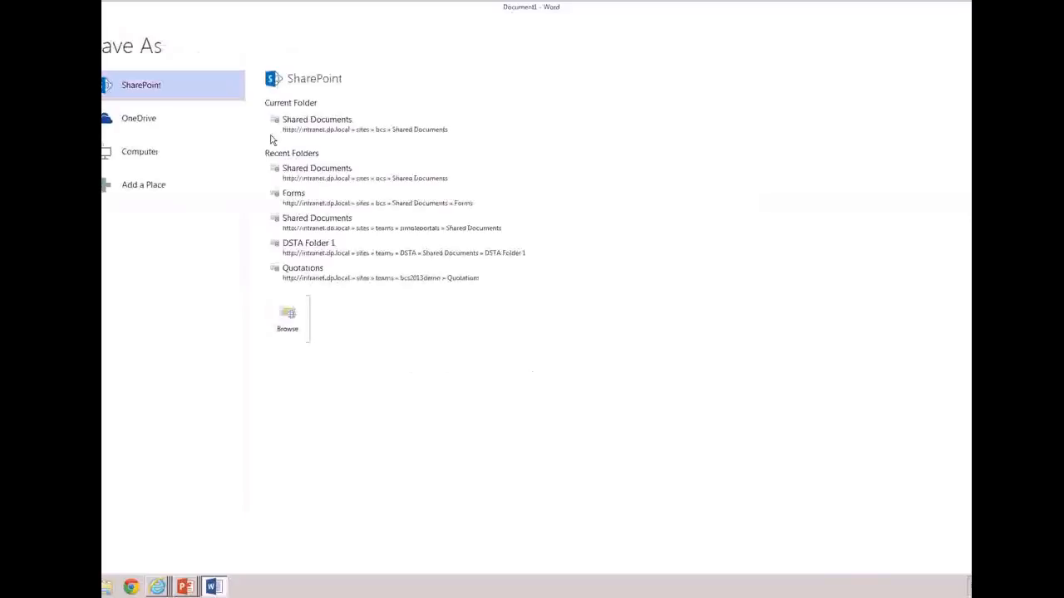
pyautogui.click(336, 124)
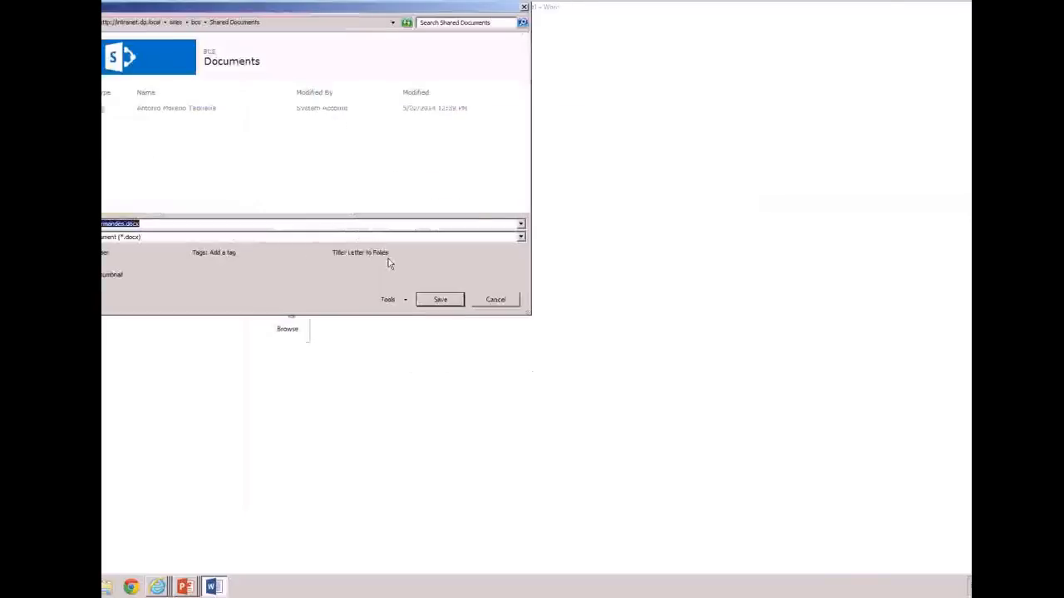
pyautogui.click(440, 300)
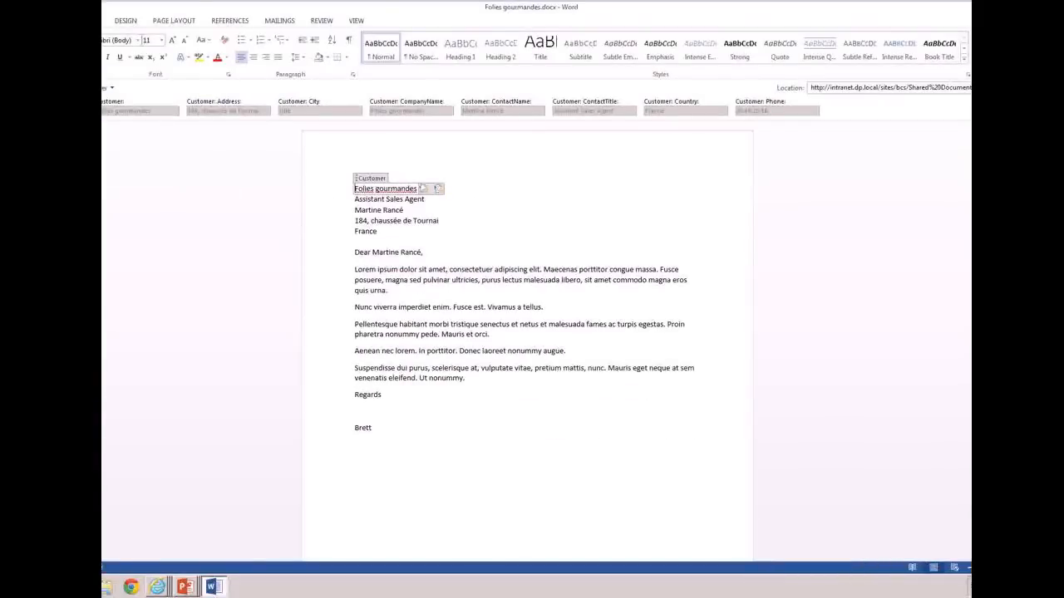
pyautogui.hotkey('alt', 'F4')
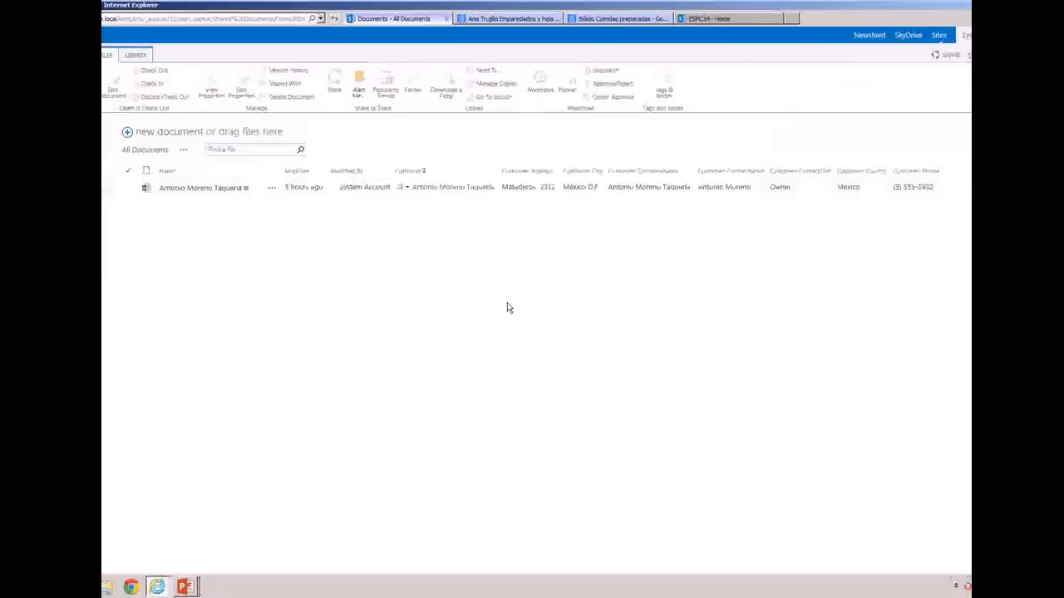
pyautogui.rightClick(507, 306)
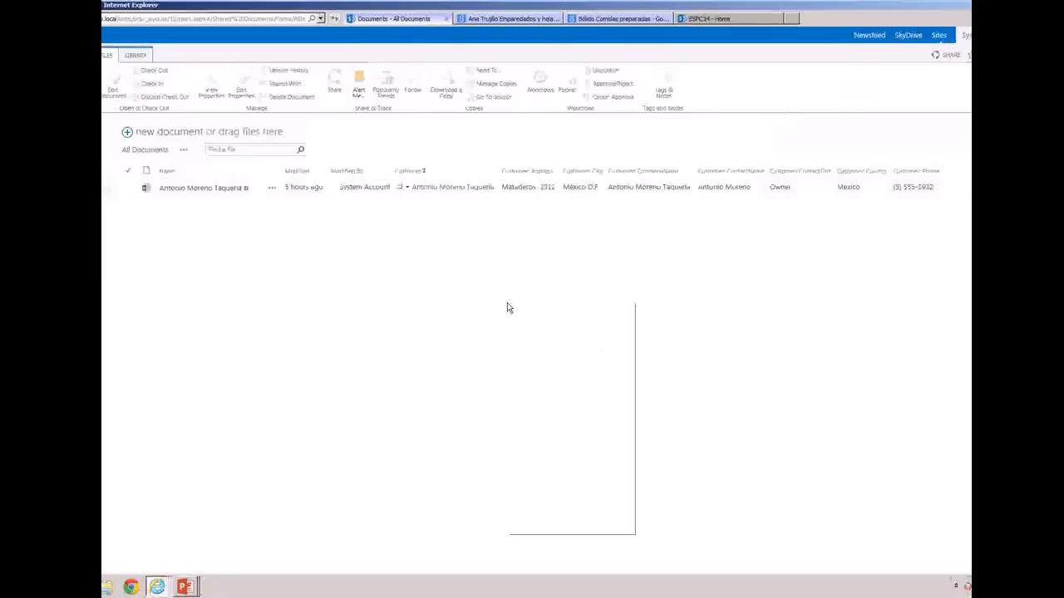
pyautogui.click(544, 494)
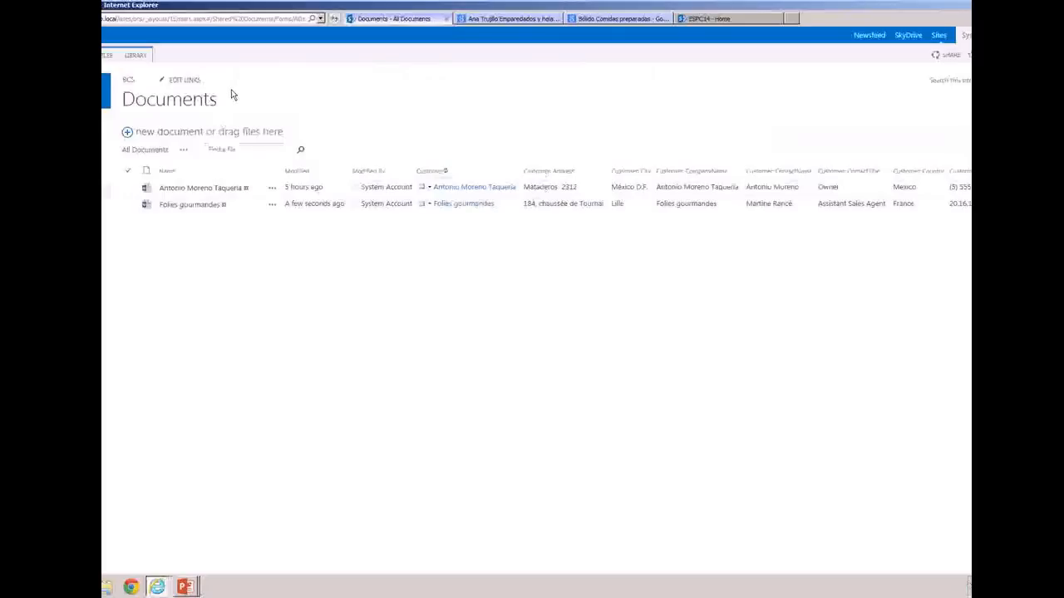
# Create another document from the Documents library's letter template and delete its entire body content
pyautogui.click(141, 56)
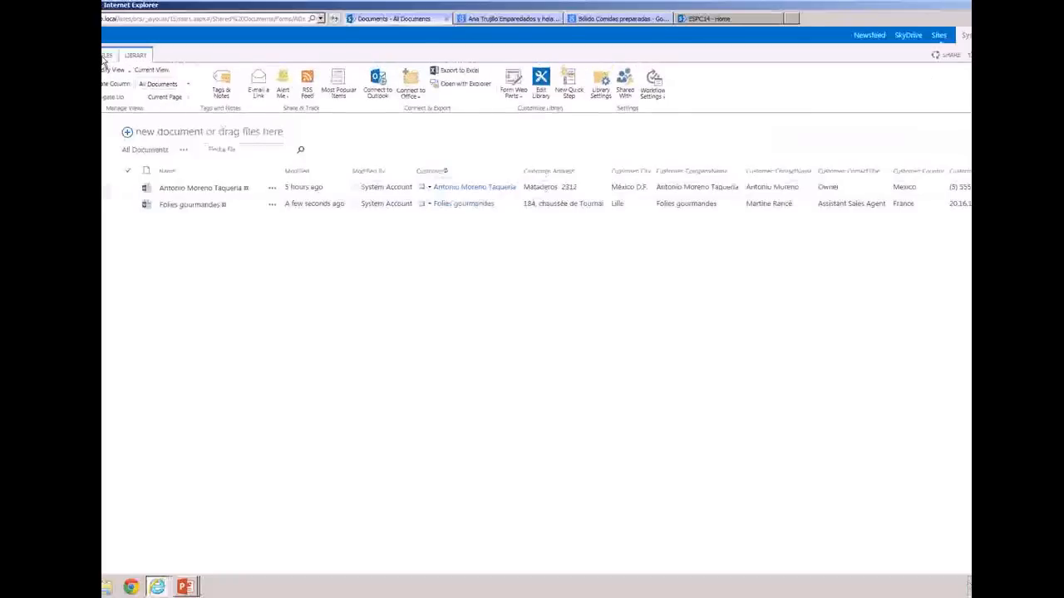
pyautogui.click(106, 55)
pyautogui.click(68, 97)
pyautogui.click(104, 118)
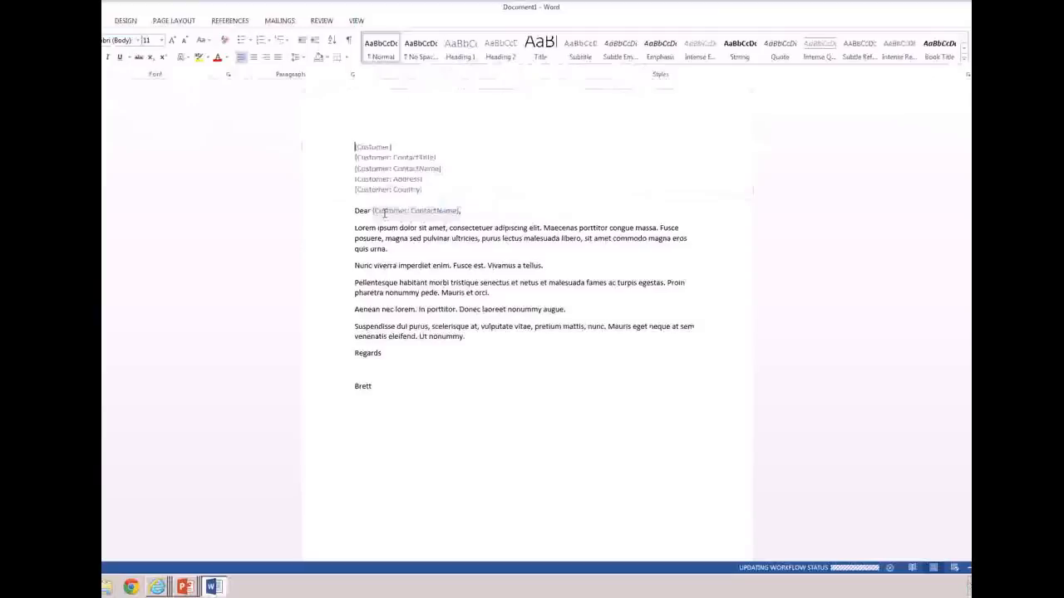
pyautogui.moveTo(383, 505); pyautogui.dragTo(323, 244)
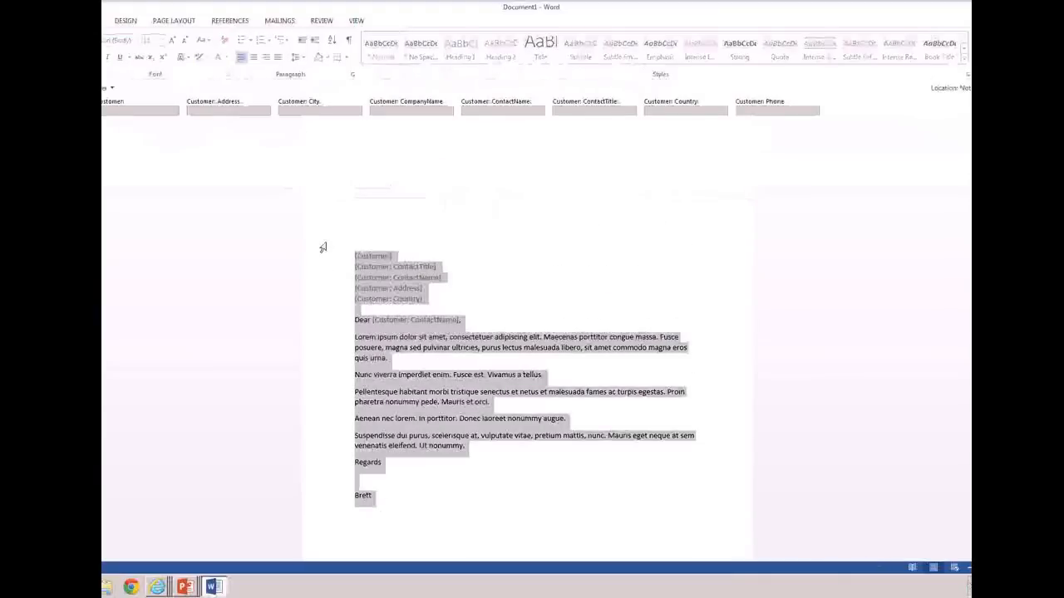
pyautogui.press('Delete')
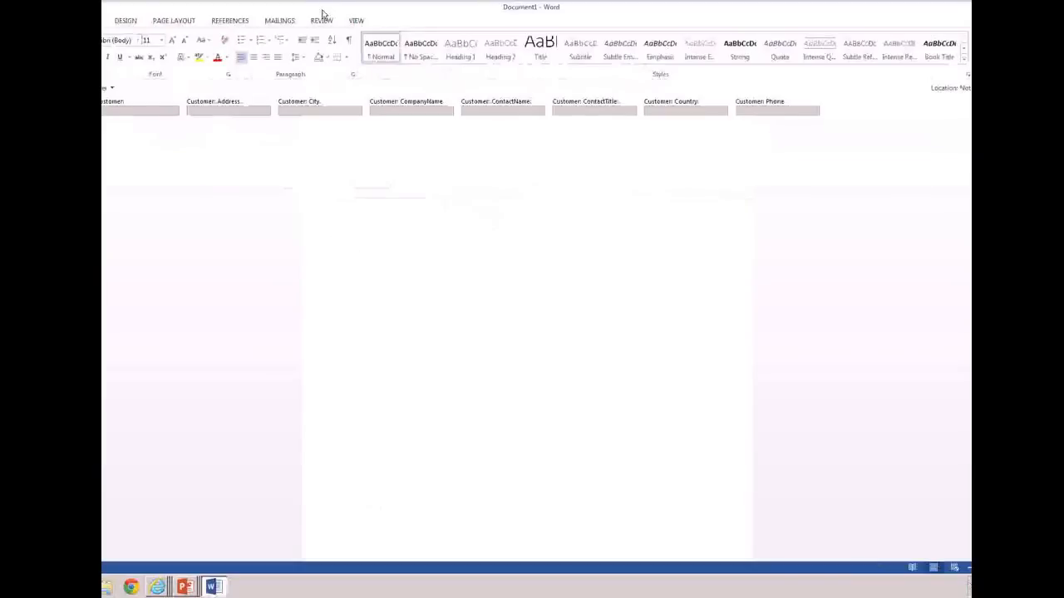
# Try inserting the Customer: CompanyName document property into the empty body, and undo the insertion
pyautogui.click(88, 21)
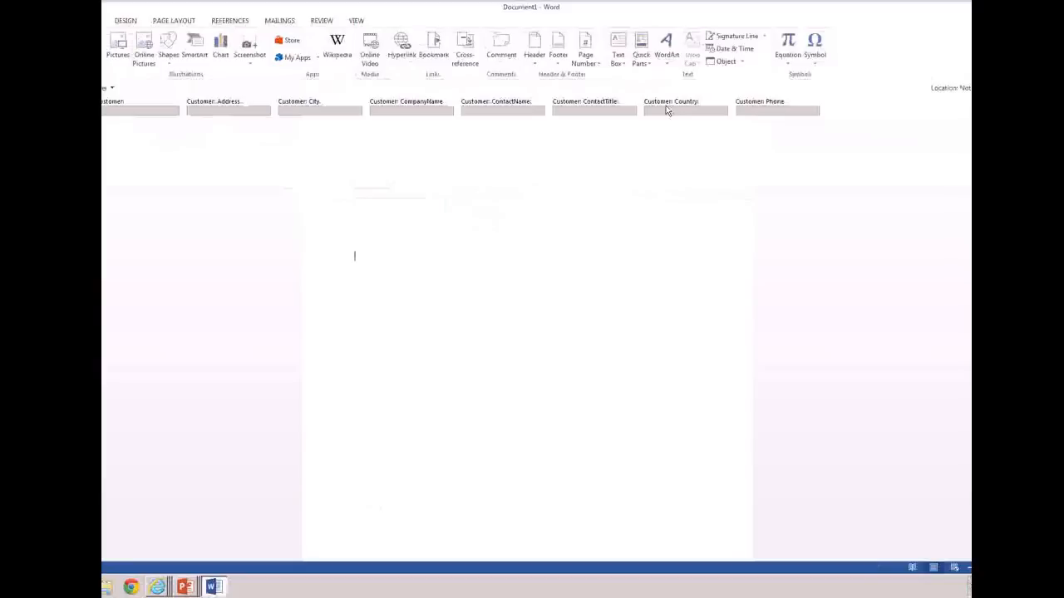
pyautogui.click(649, 65)
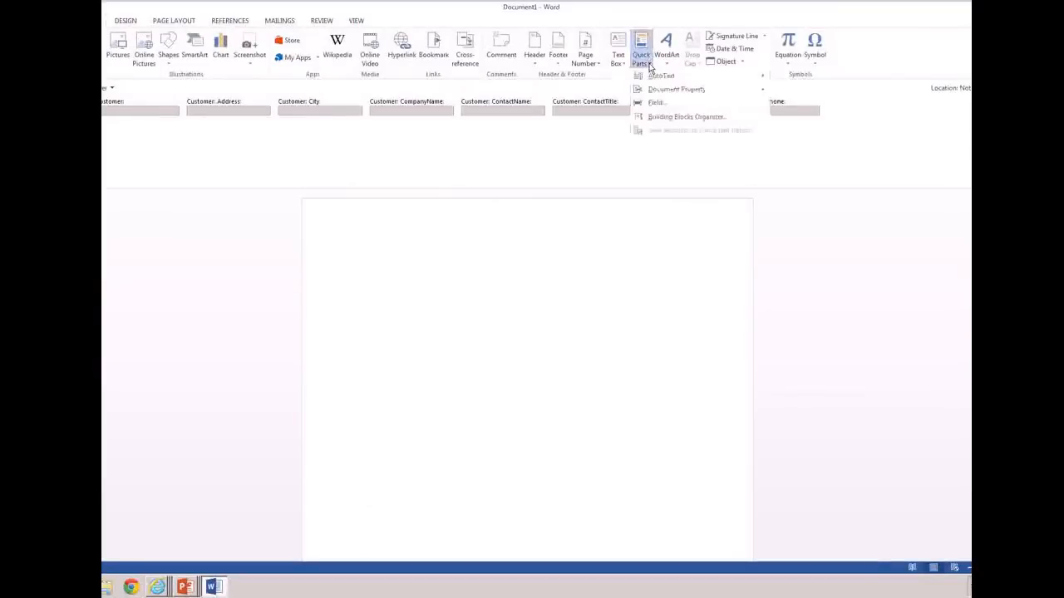
pyautogui.moveTo(677, 92)
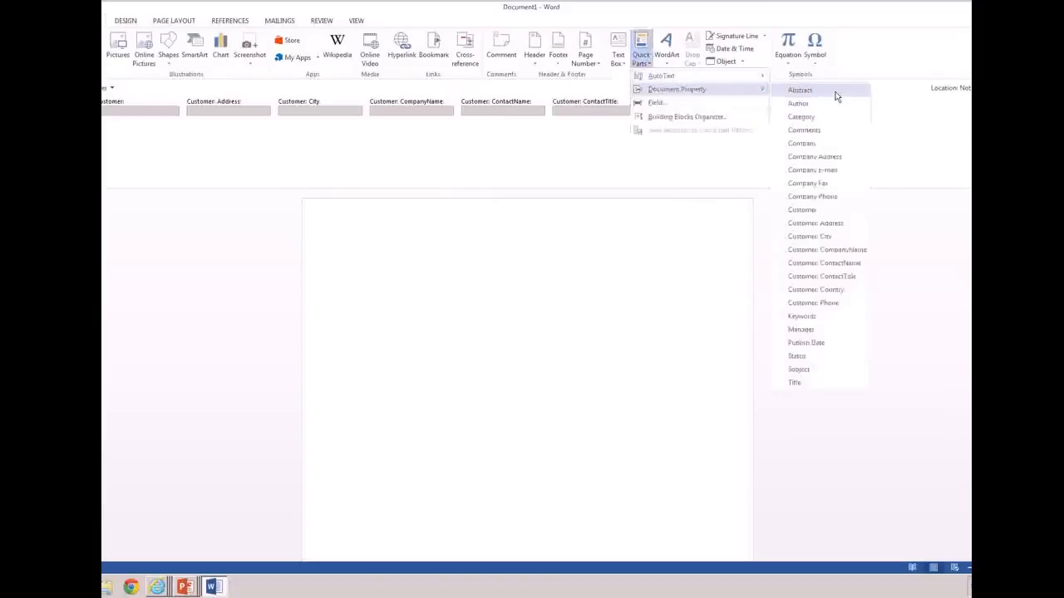
pyautogui.click(838, 253)
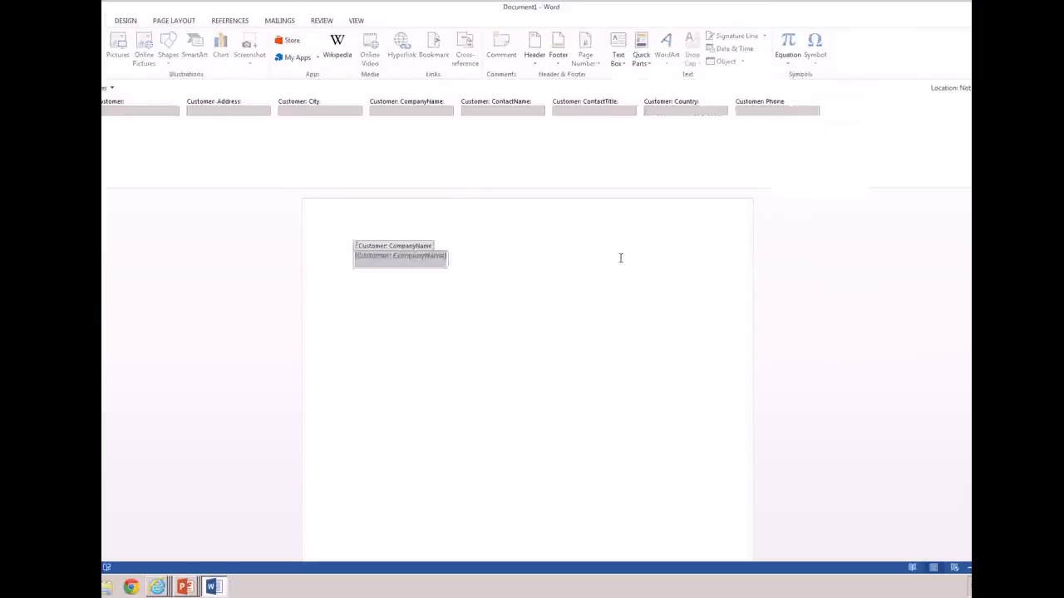
pyautogui.click(494, 226)
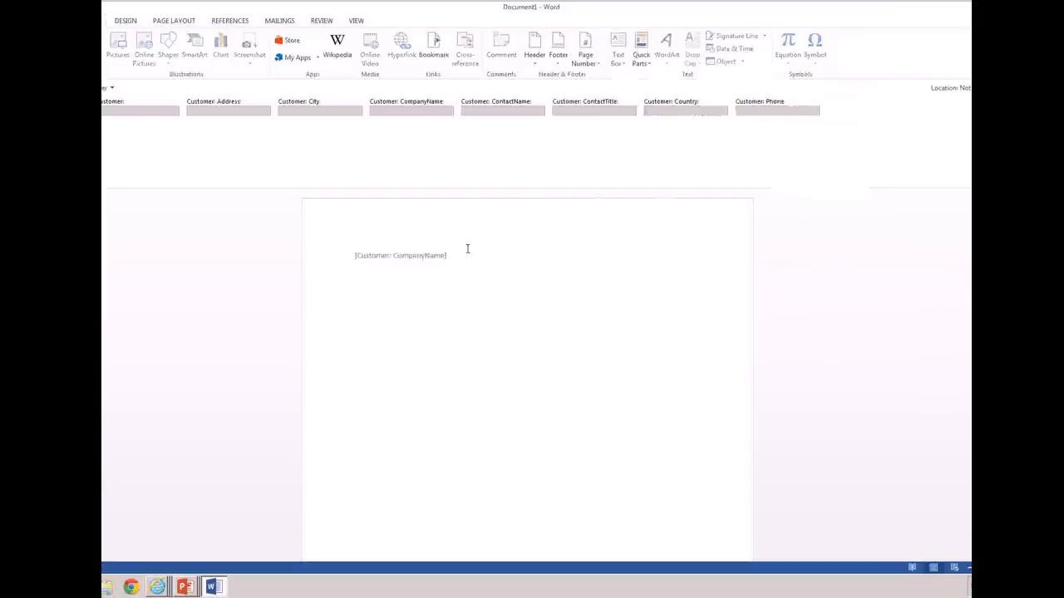
pyautogui.hotkey('ctrl', 'z')
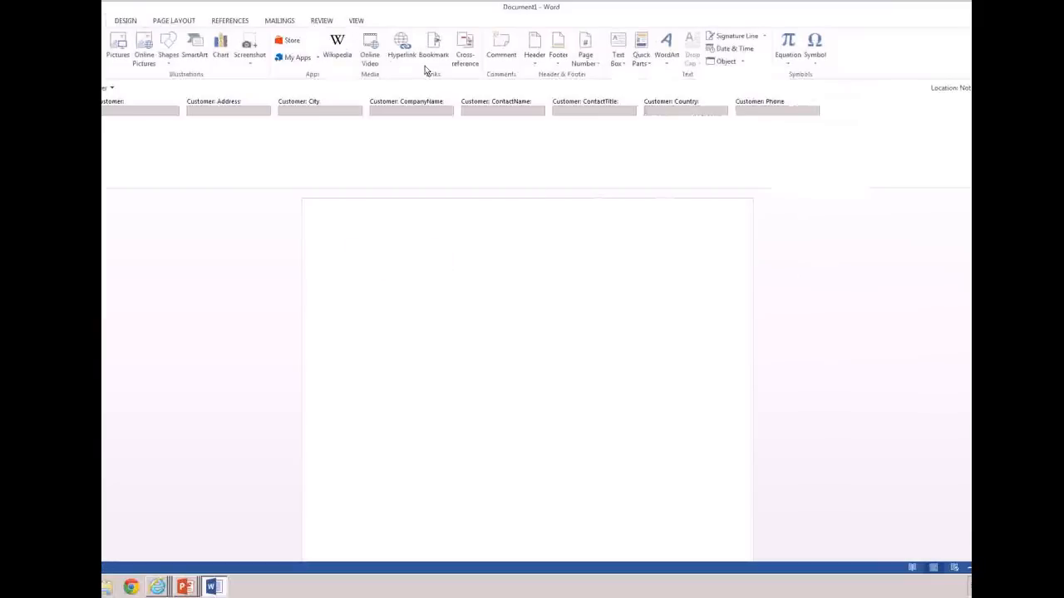
# Insert the Customer and Customer: CompanyName document properties on separate lines in the document body
pyautogui.click(641, 56)
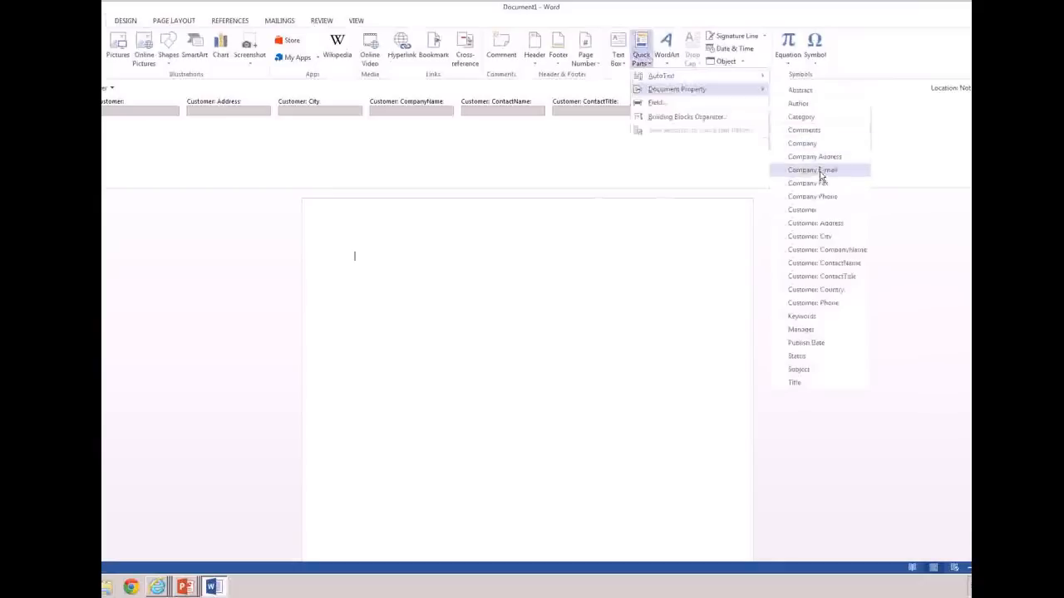
pyautogui.click(804, 209)
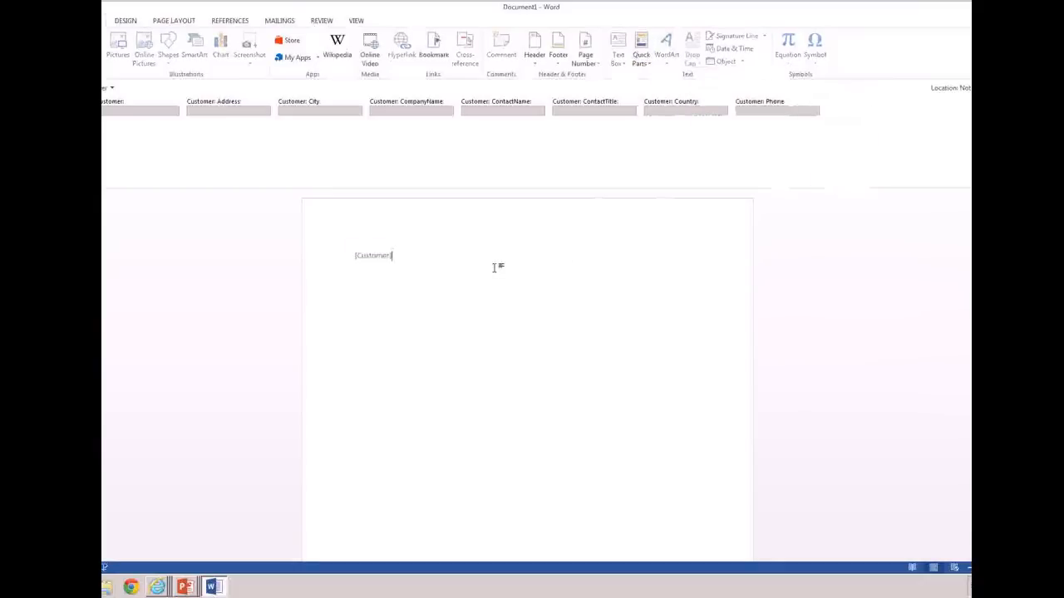
pyautogui.press('Return')
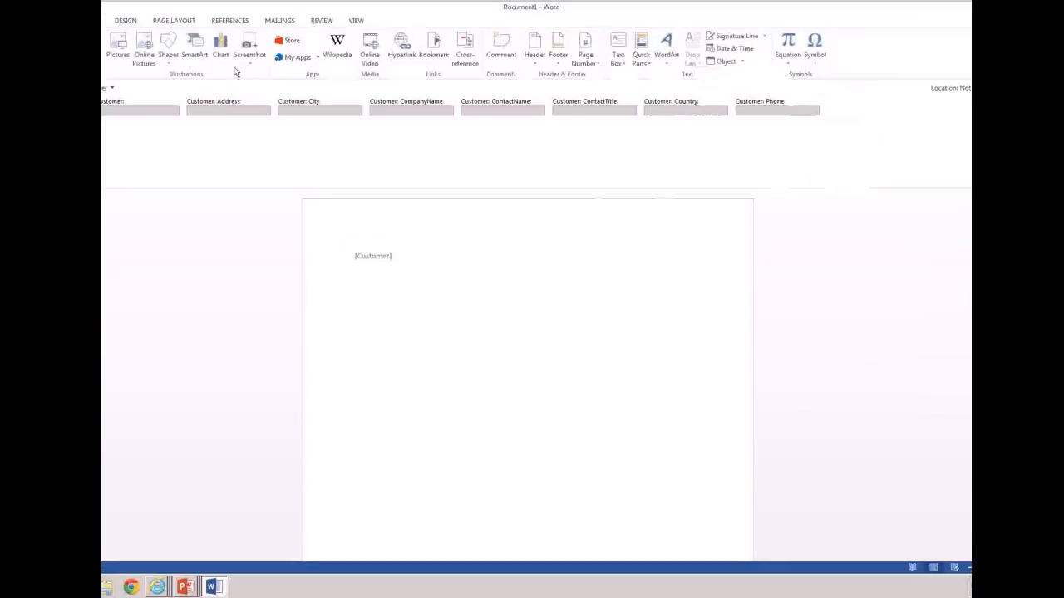
pyautogui.click(643, 52)
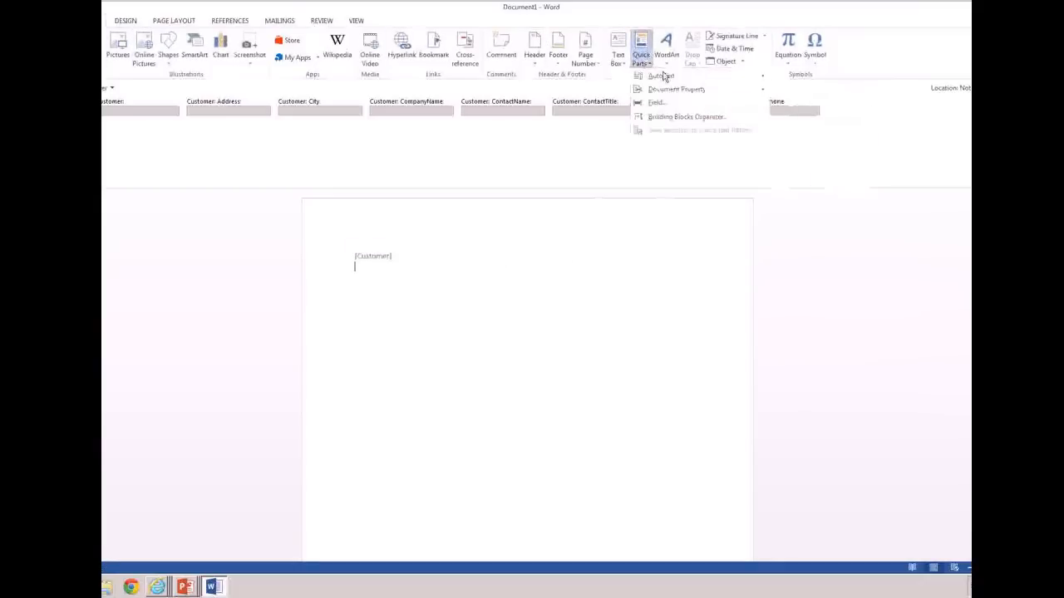
pyautogui.moveTo(693, 87)
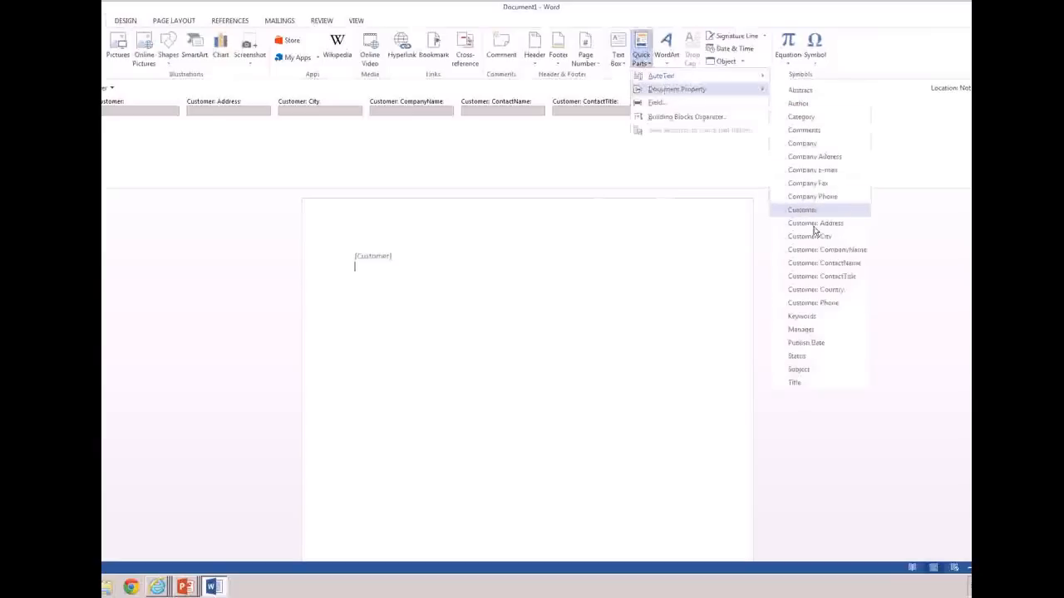
pyautogui.click(825, 250)
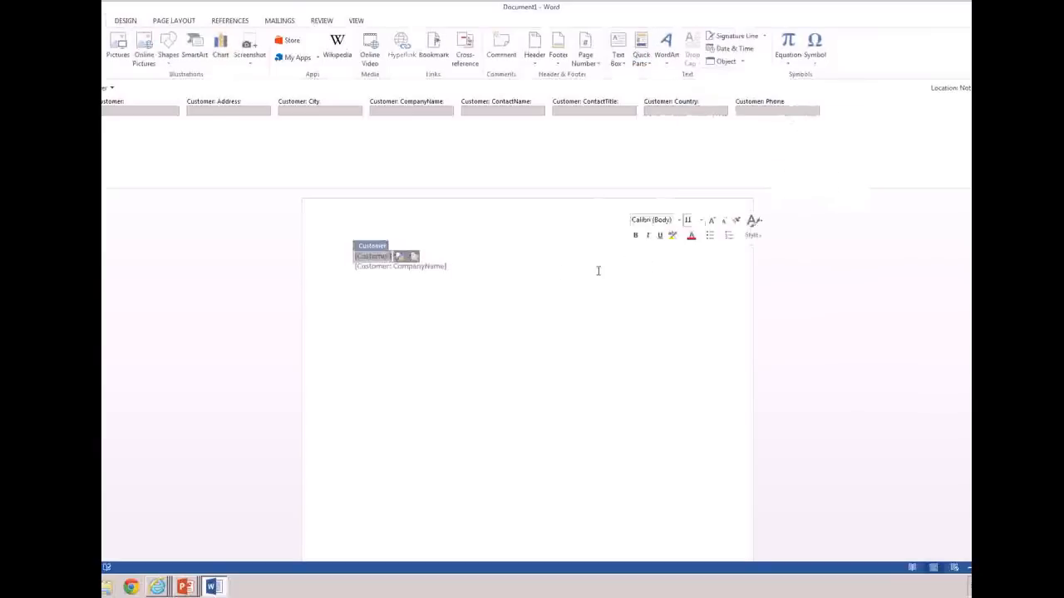
pyautogui.click(554, 271)
pyautogui.press('Return')
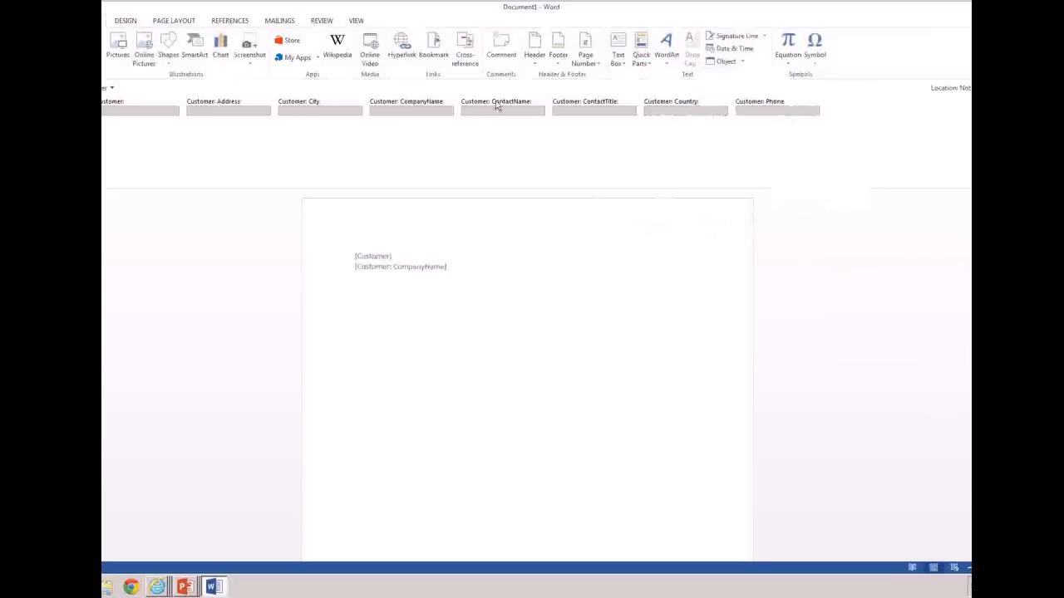
# Insert the Customer: ContactName document property on the third line, and generate placeholder paragraphs below it with =lorem()
pyautogui.click(641, 59)
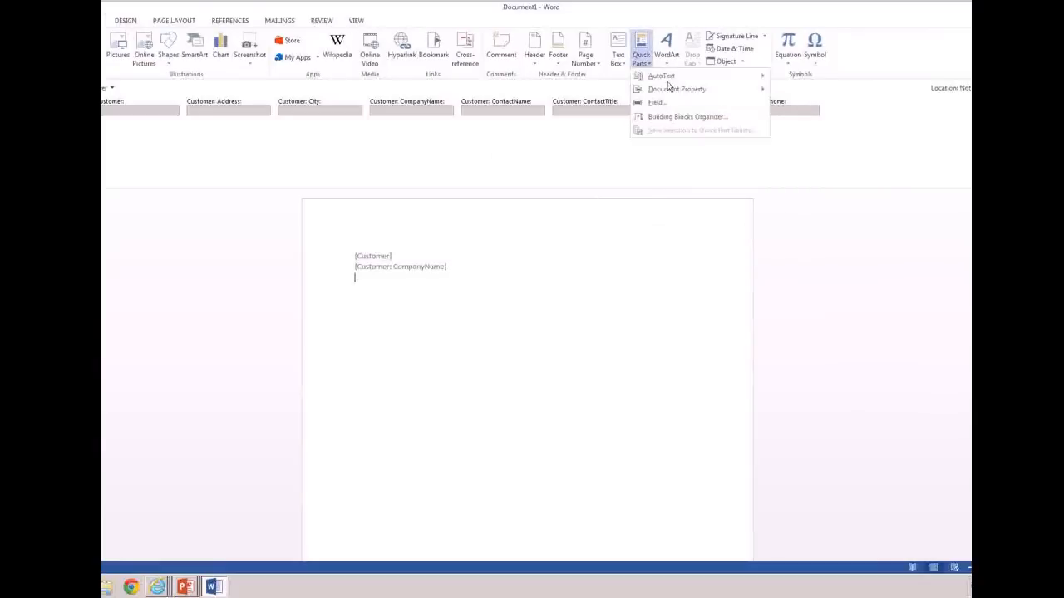
pyautogui.moveTo(673, 89)
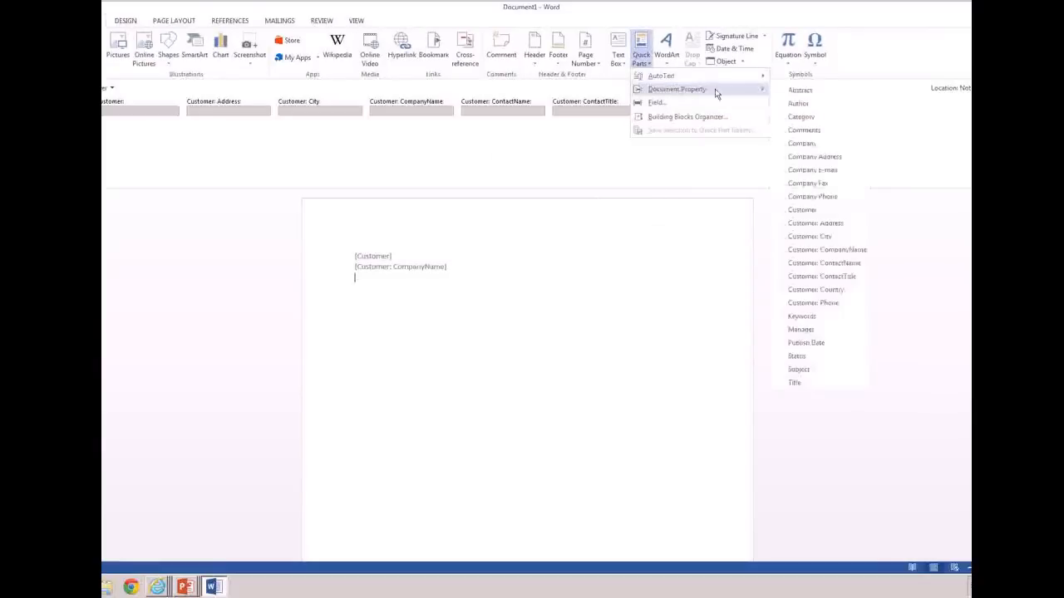
pyautogui.click(808, 264)
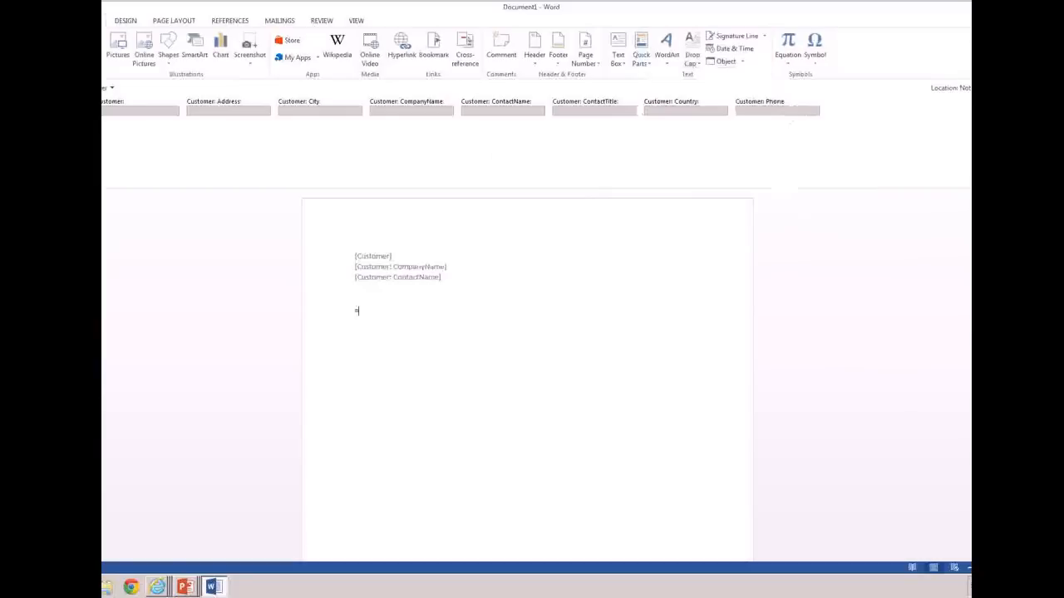
pyautogui.write('=lorem()')
pyautogui.press('Return')
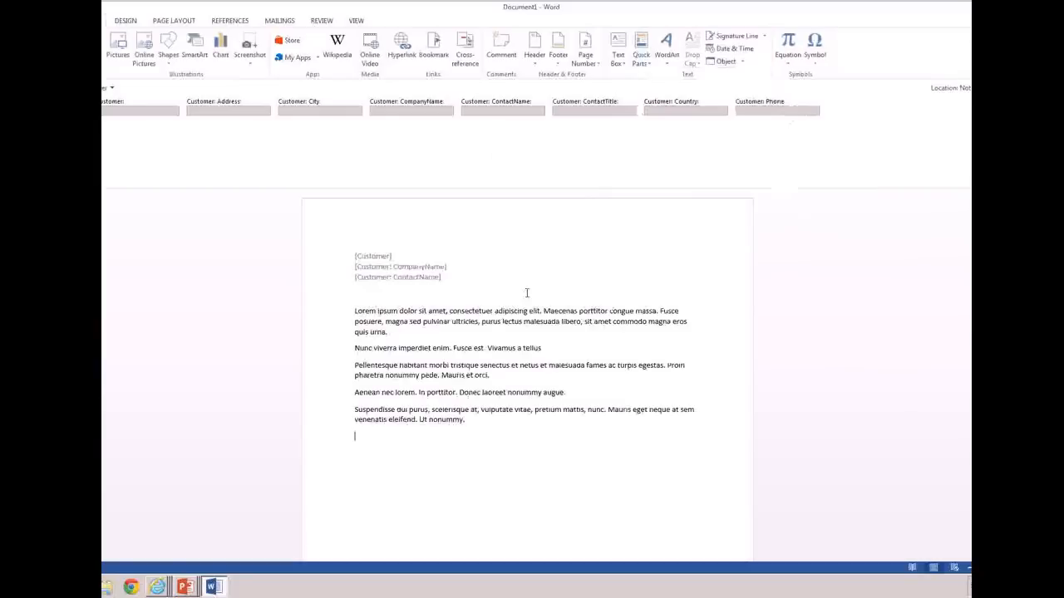
# Fill the Customer field by choosing Cactus Comidas para llevar from the external data, and close the document without saving
pyautogui.click(384, 257)
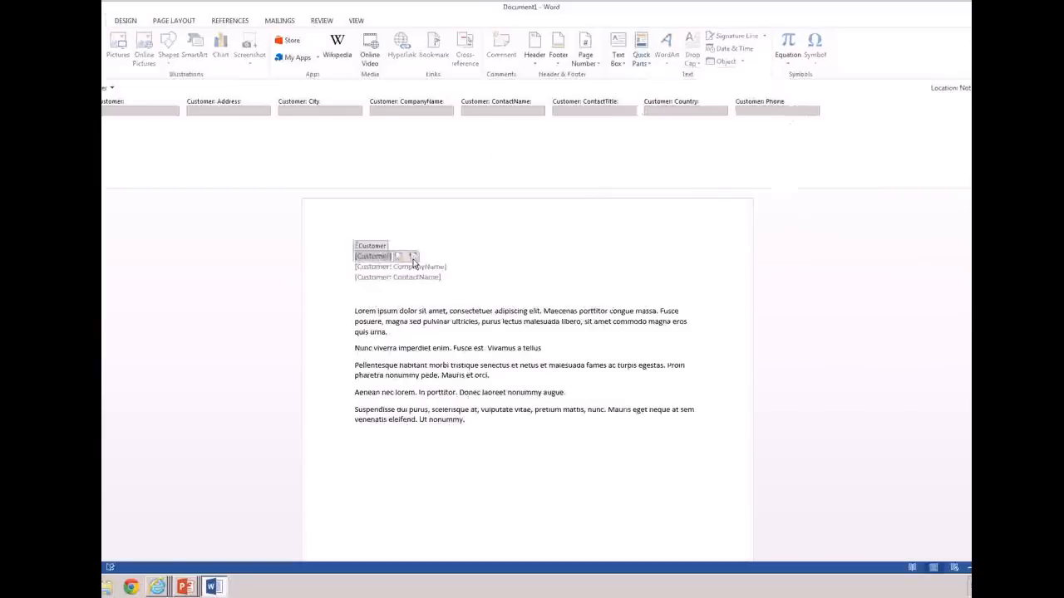
pyautogui.click(412, 258)
pyautogui.click(547, 290)
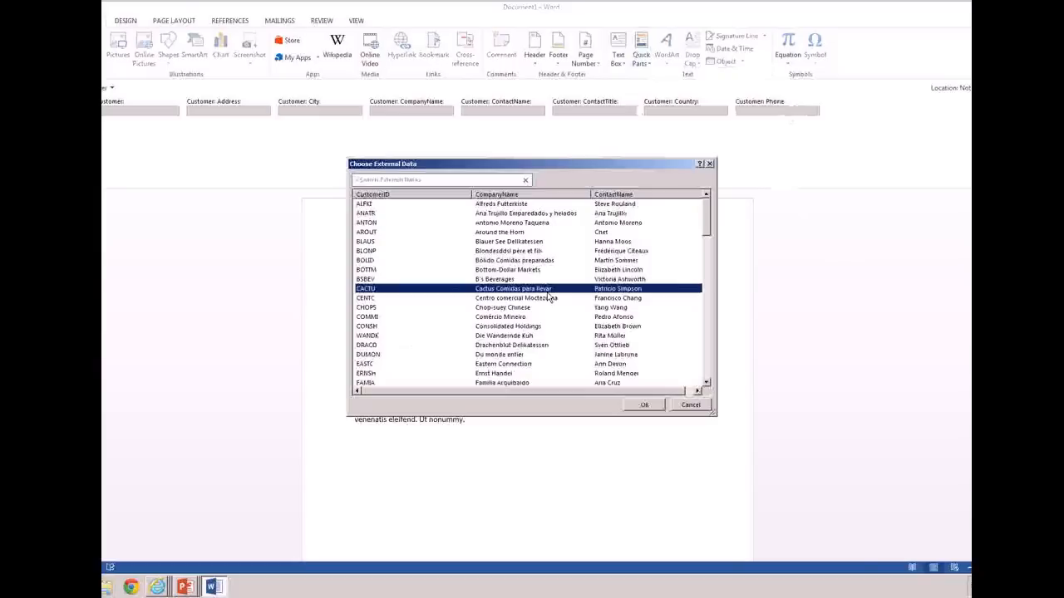
pyautogui.click(642, 405)
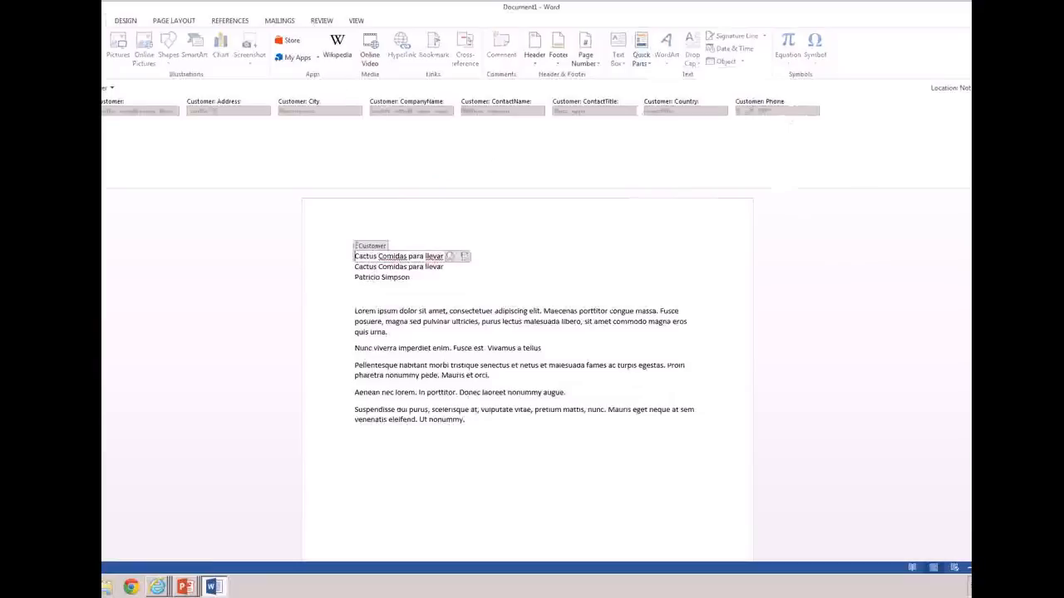
pyautogui.hotkey('alt', 'F4')
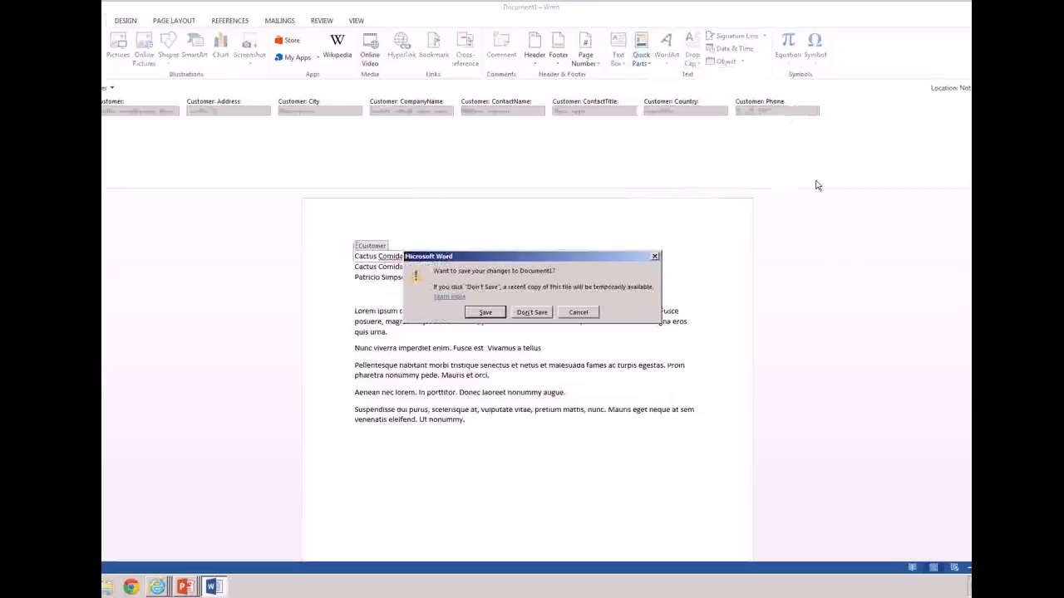
pyautogui.click(538, 313)
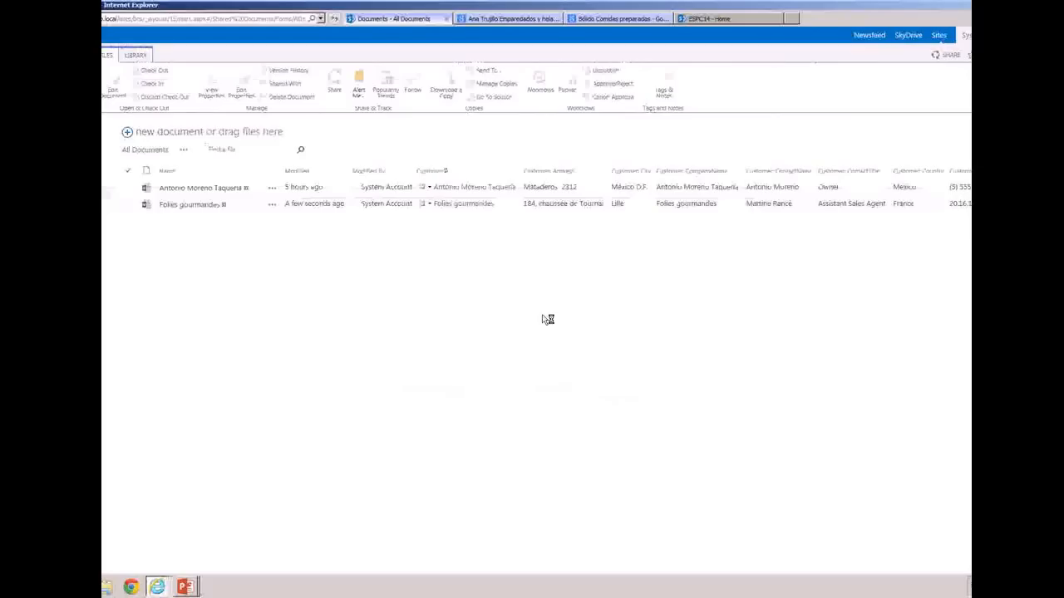
# Open the advanced settings of the Documents library from its library settings
pyautogui.click(136, 55)
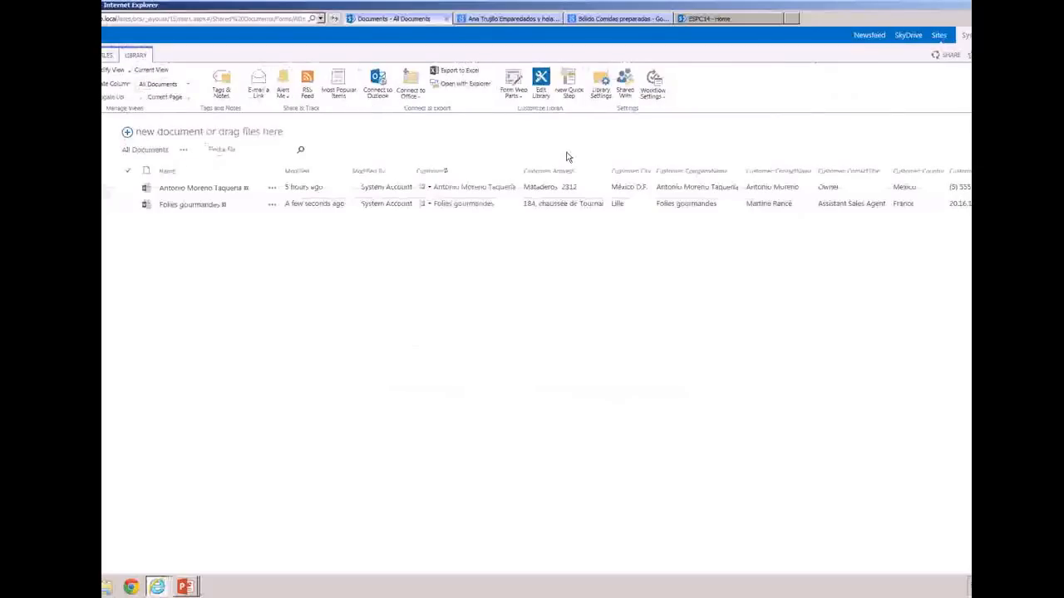
pyautogui.click(601, 93)
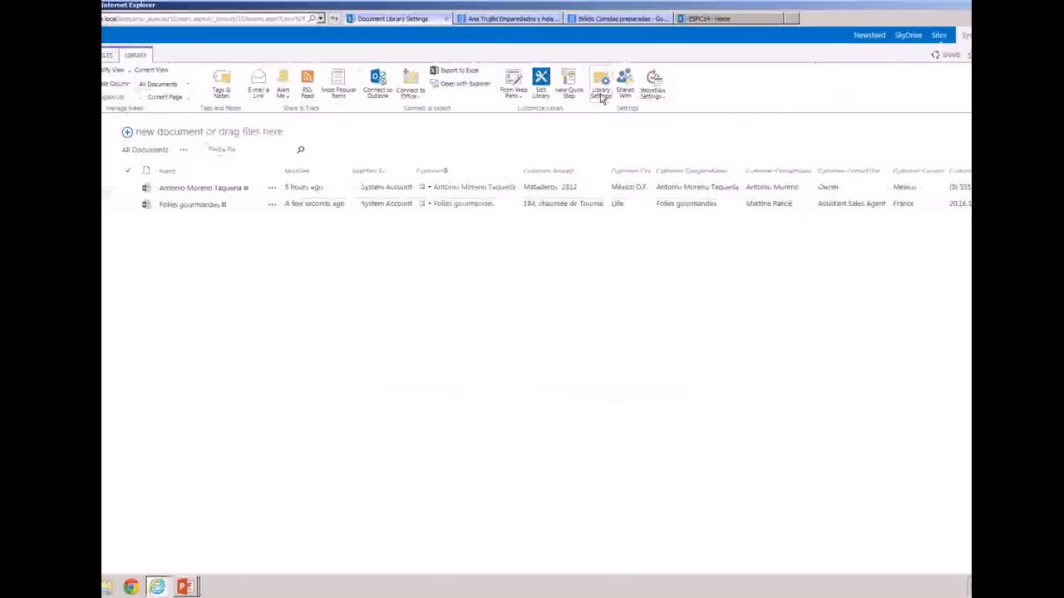
pyautogui.click(174, 243)
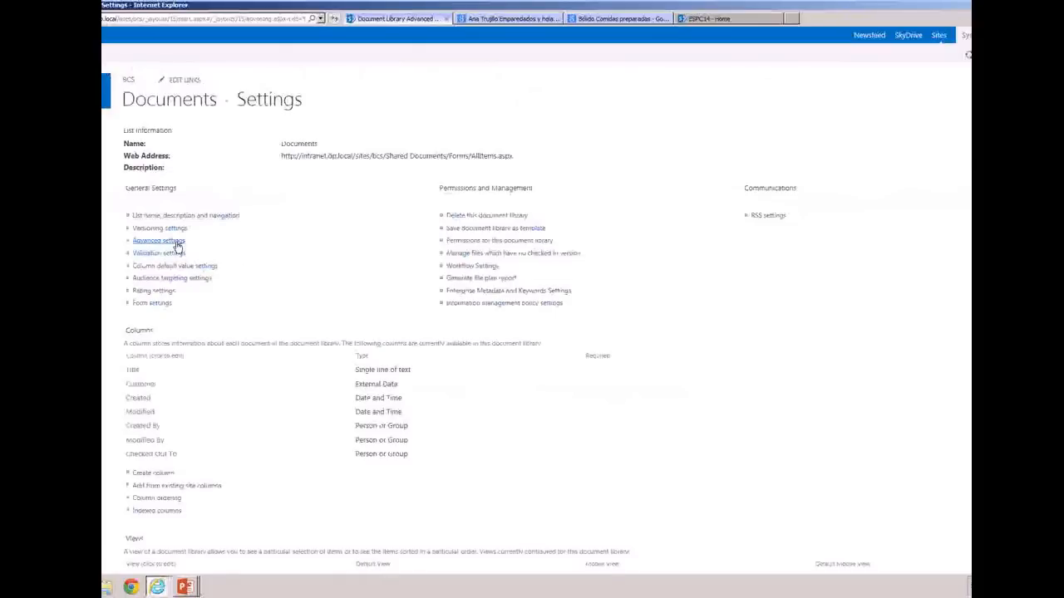
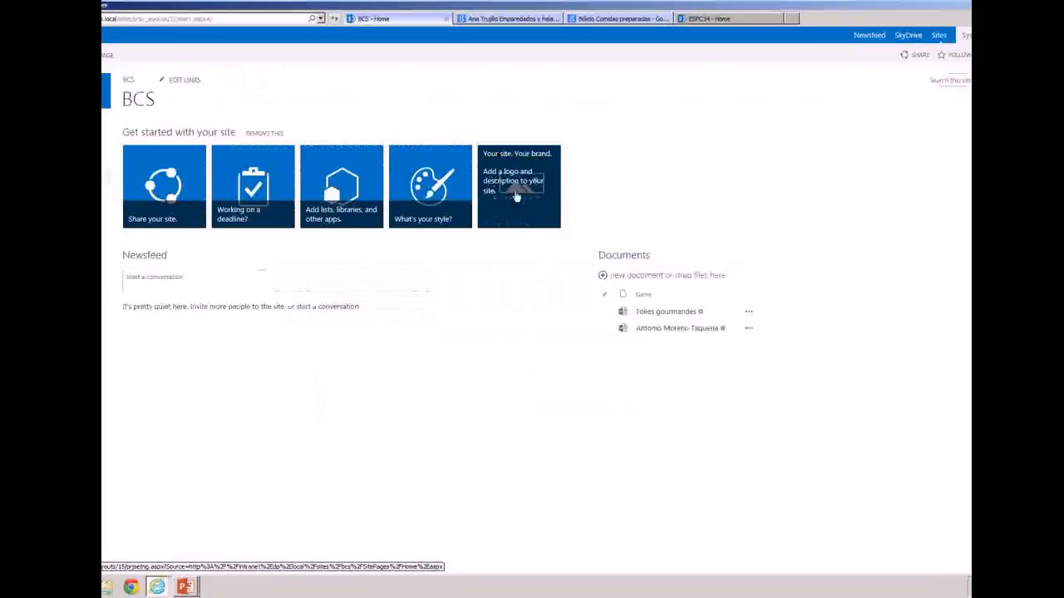
# Open the teams search site and search it for Alfreds
pyautogui.click(320, 19)
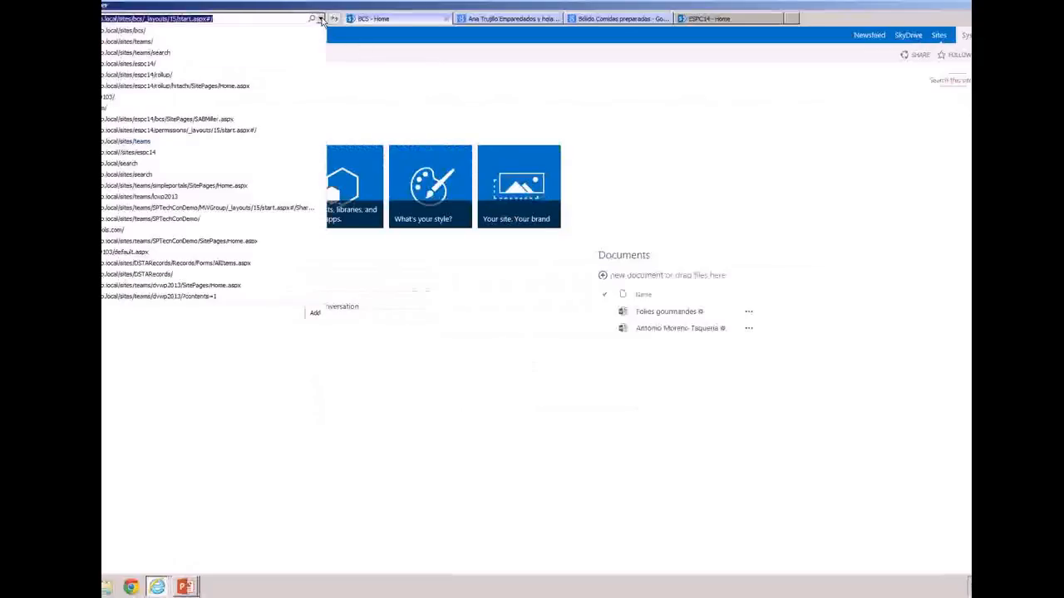
pyautogui.click(287, 53)
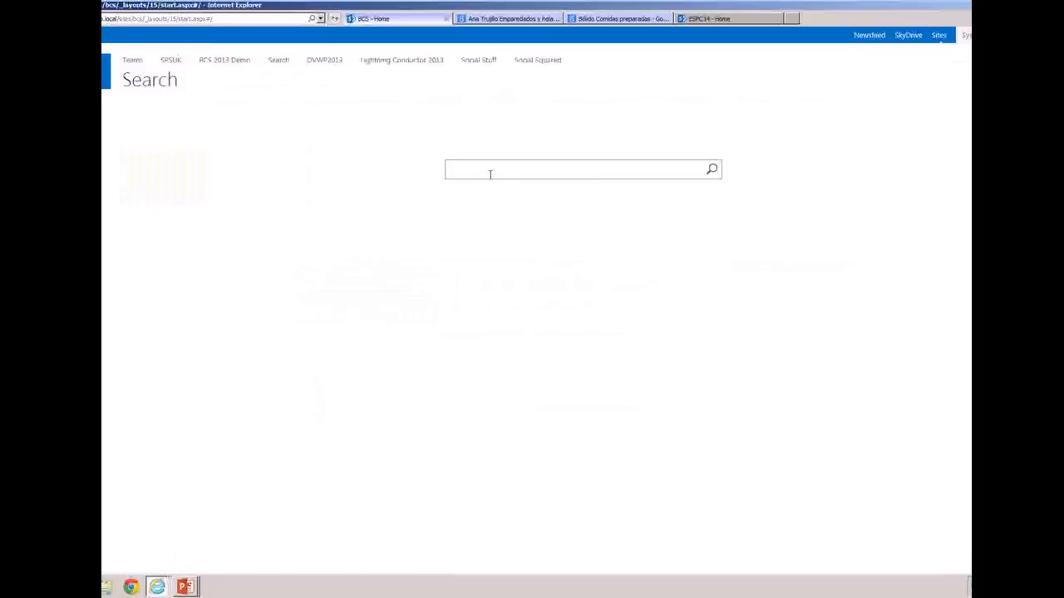
pyautogui.write('Alfreds')
pyautogui.click(712, 169)
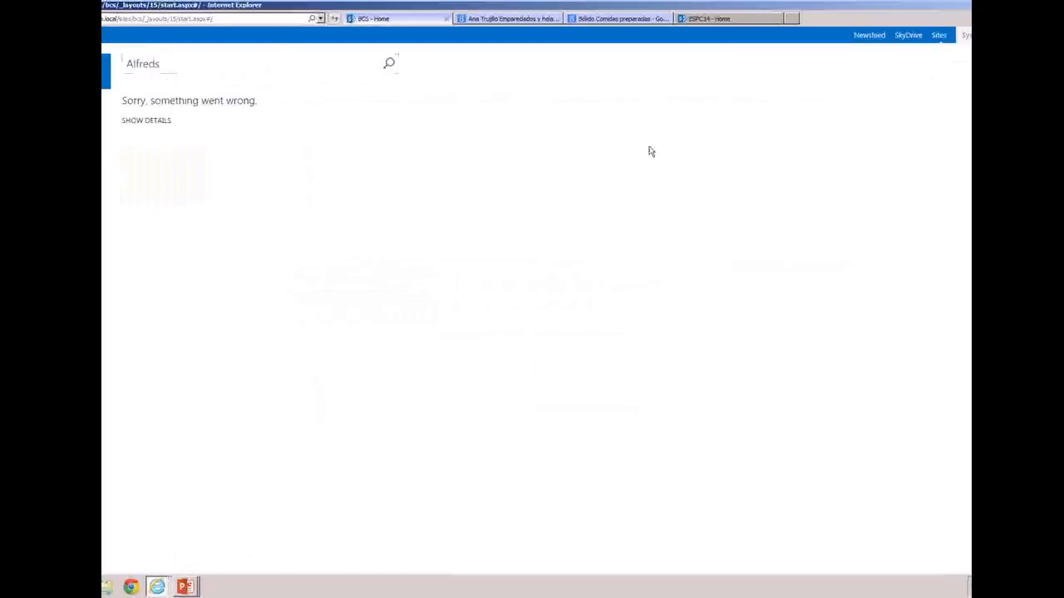
# Repeat the search from the results page with the lowercase term alfreds
pyautogui.click(218, 61)
pyautogui.press('BackSpace')
pyautogui.press('BackSpace')
pyautogui.press('BackSpace')
pyautogui.press('BackSpace')
pyautogui.press('BackSpace')
pyautogui.press('BackSpace')
pyautogui.press('BackSpace')
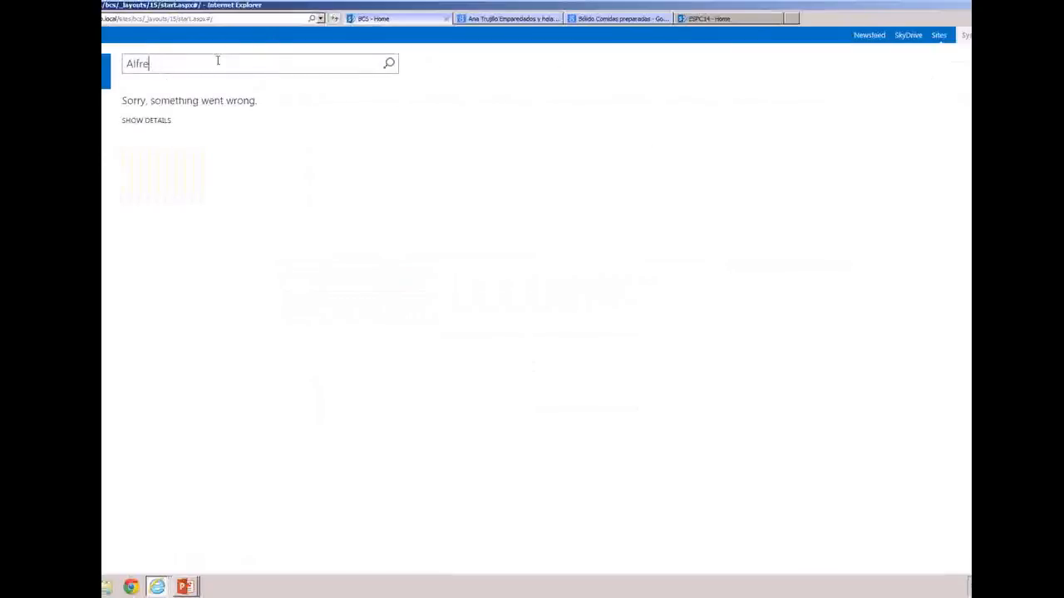
pyautogui.write('alfreds')
pyautogui.press('Return')
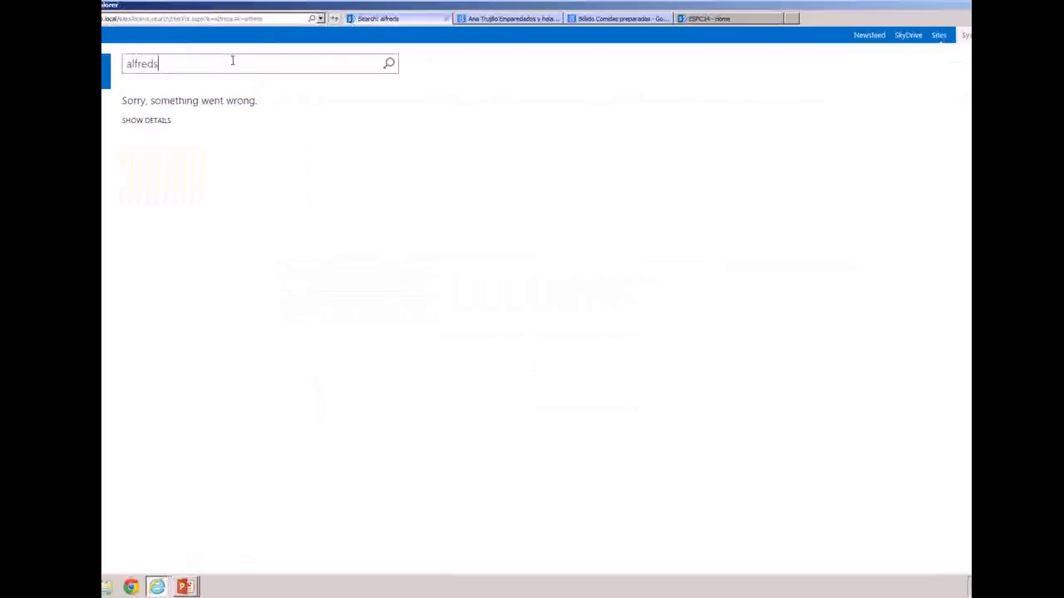
pyautogui.click(385, 70)
# Return to the teams search home page by trimming the address to /sites/teams/search/, and search for UK
pyautogui.click(234, 18)
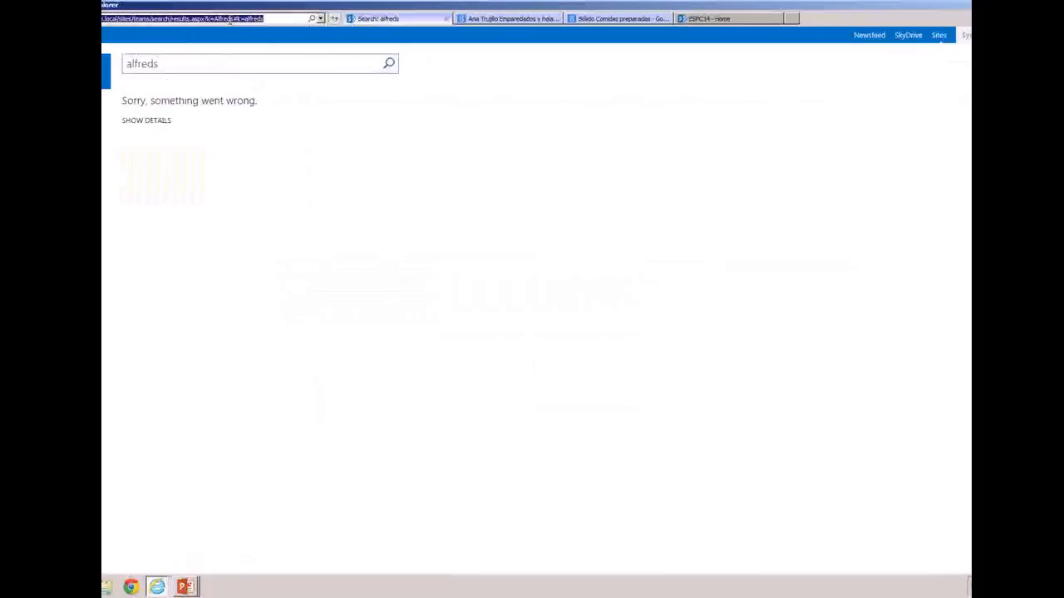
pyautogui.click(266, 19)
pyautogui.moveTo(266, 18); pyautogui.dragTo(176, 18)
pyautogui.press('BackSpace')
pyautogui.press('Return')
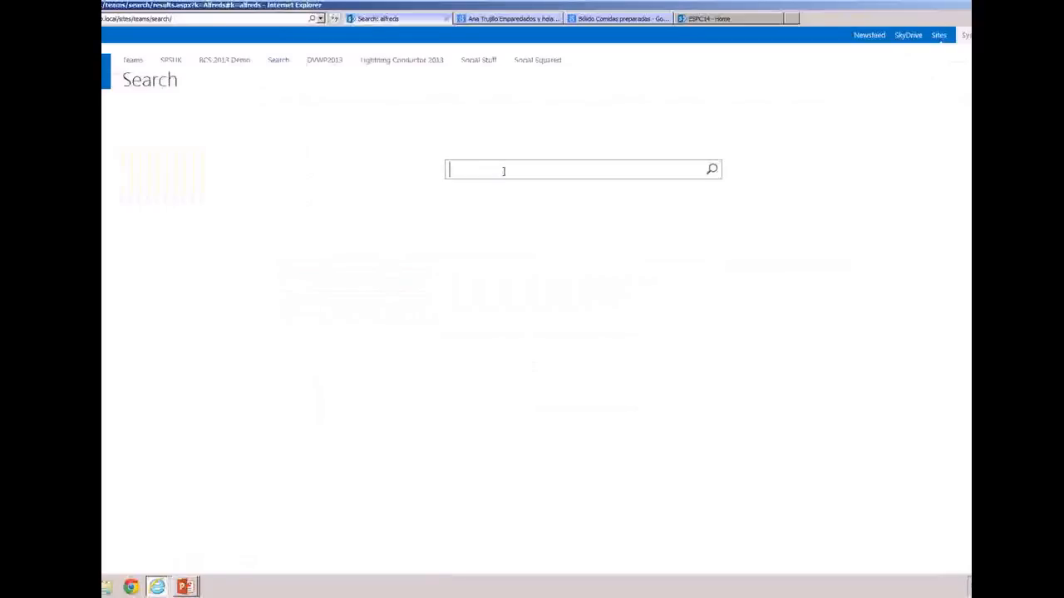
pyautogui.write('UK')
pyautogui.press('Return')
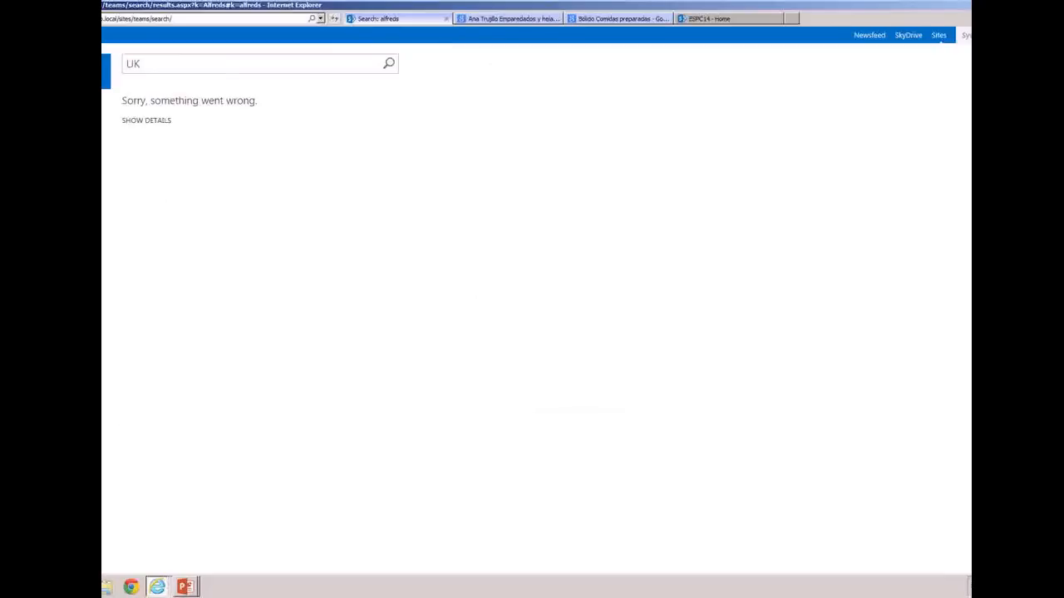
# Launch SharePoint Central Administration and open the content sources of the Search Service Application through Farm Search Administration
pyautogui.press('super')
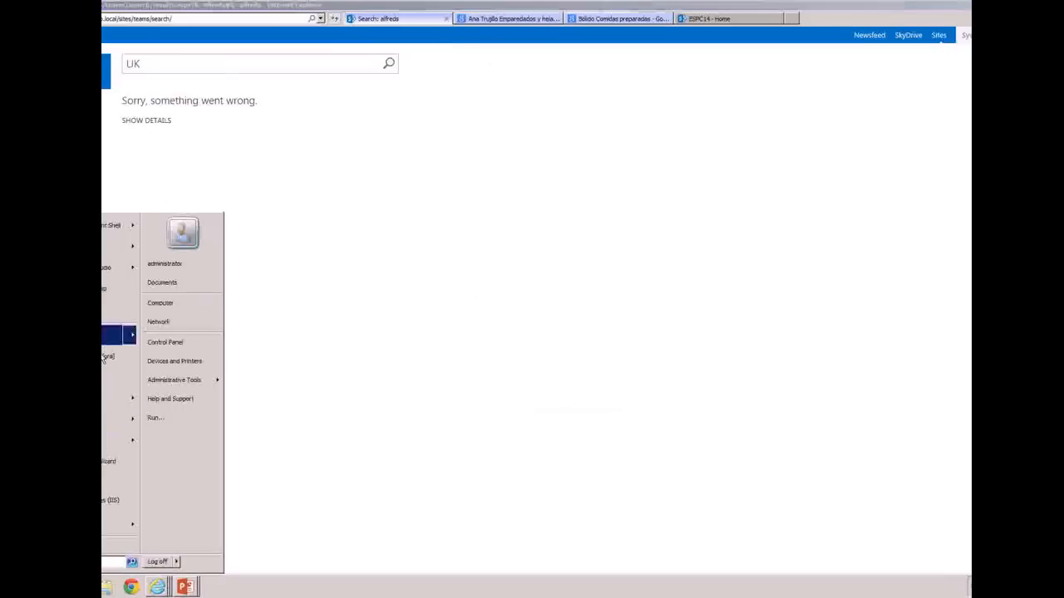
pyautogui.press('Return')
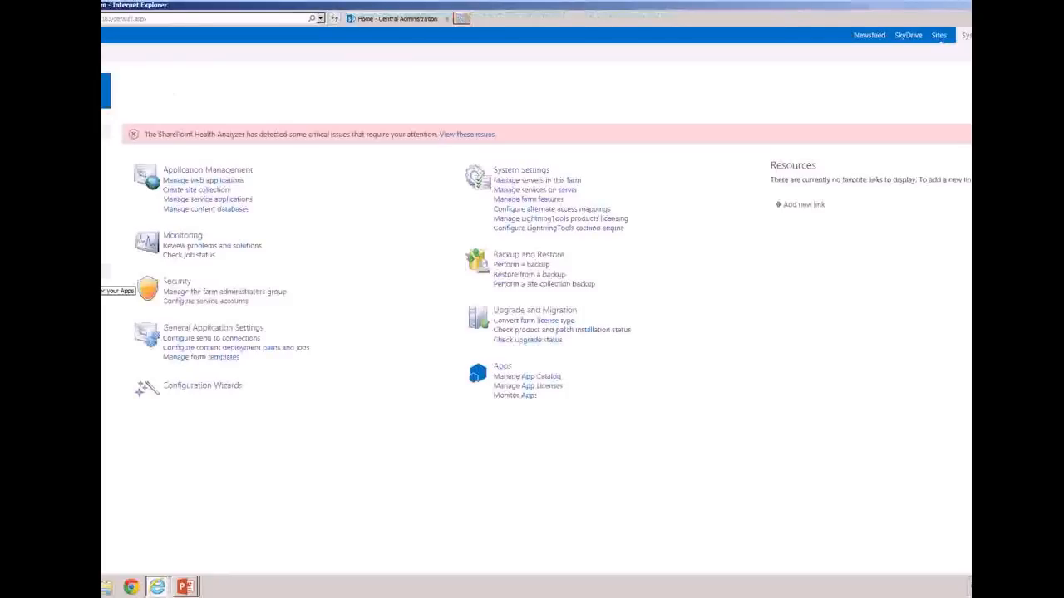
pyautogui.click(208, 329)
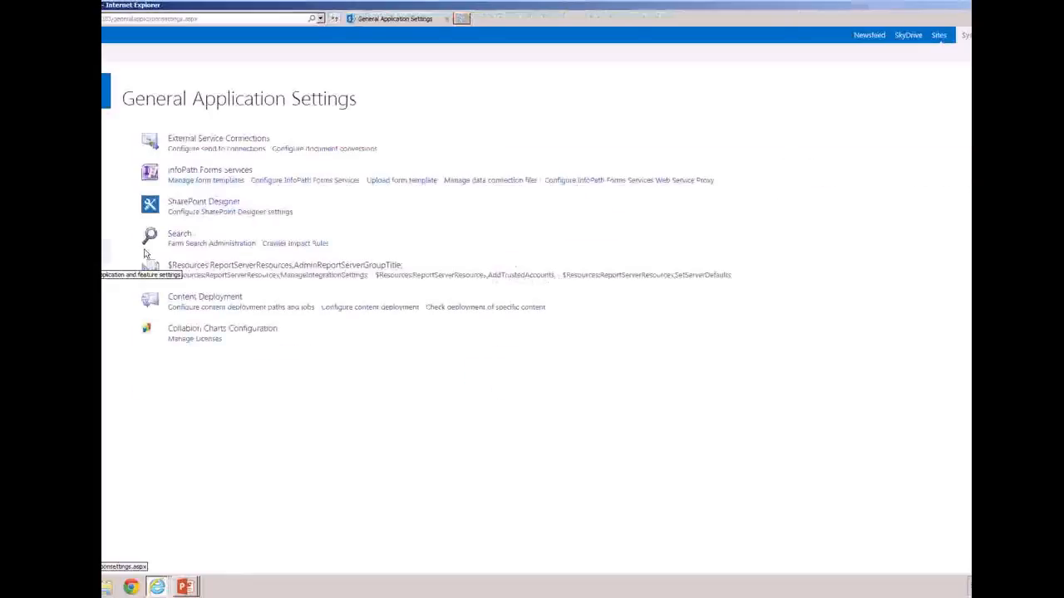
pyautogui.click(190, 244)
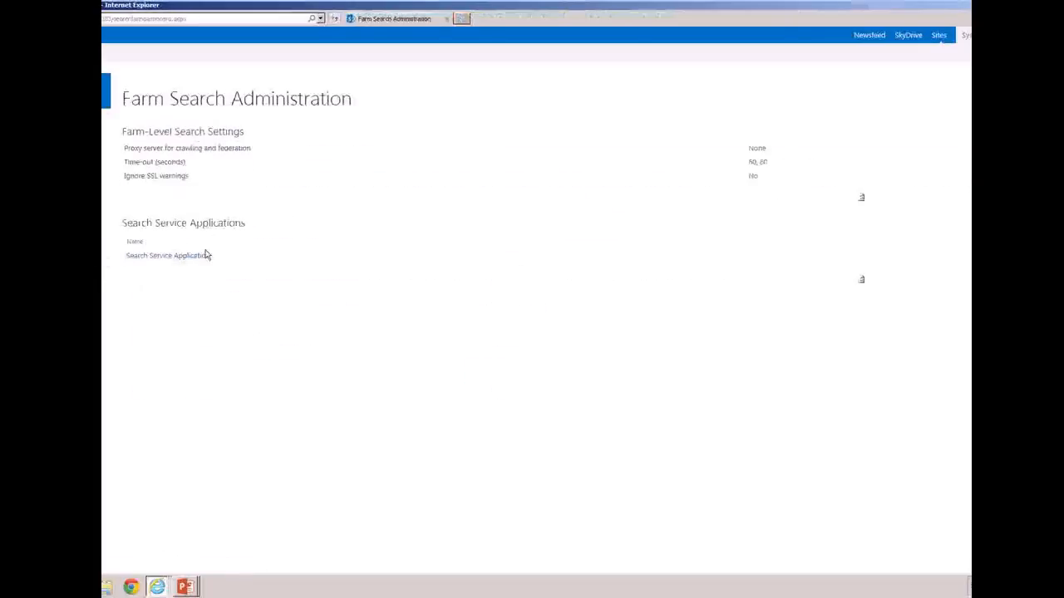
pyautogui.click(188, 258)
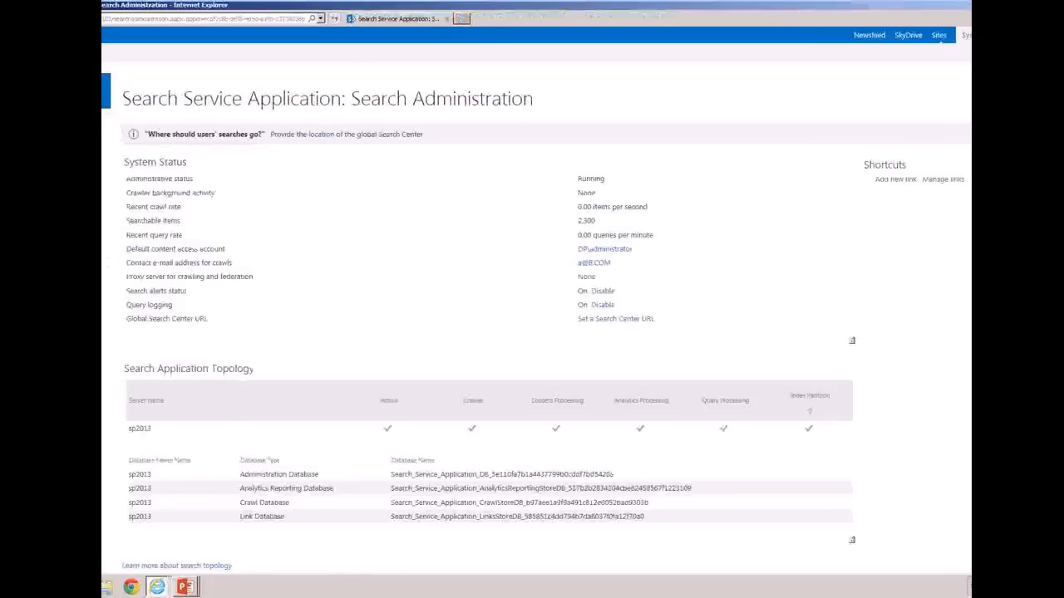
pyautogui.click(59, 274)
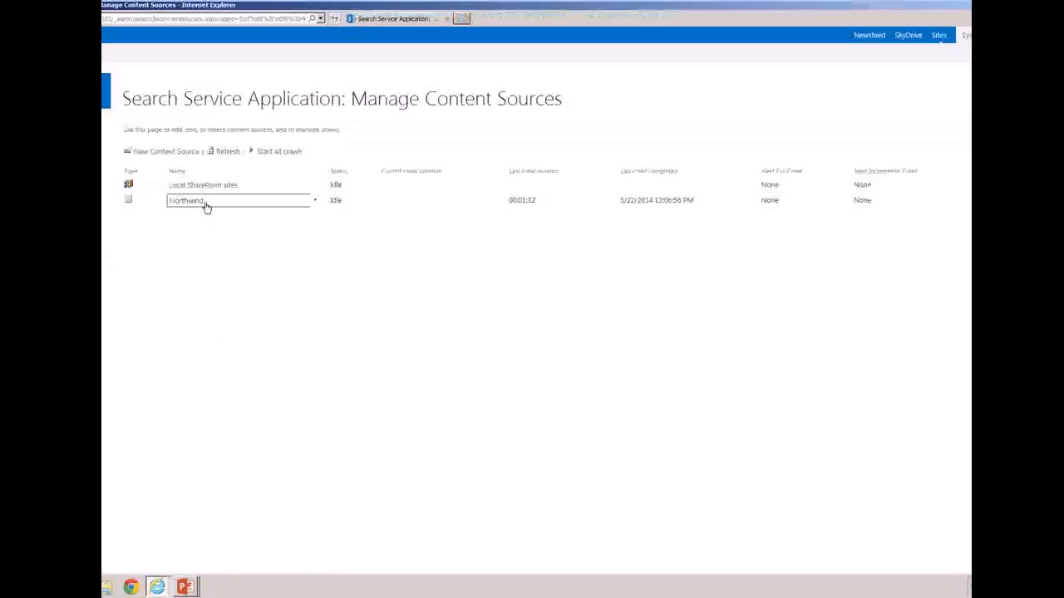
# View the crawl log of the Northwind content source, examine its success count, and return to the content sources list
pyautogui.click(315, 203)
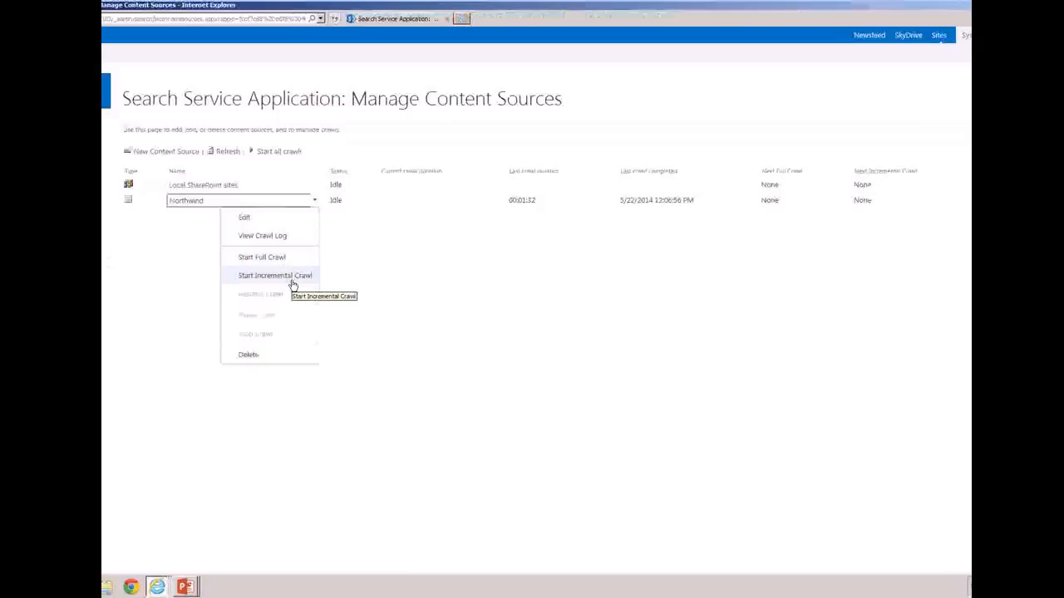
pyautogui.click(279, 237)
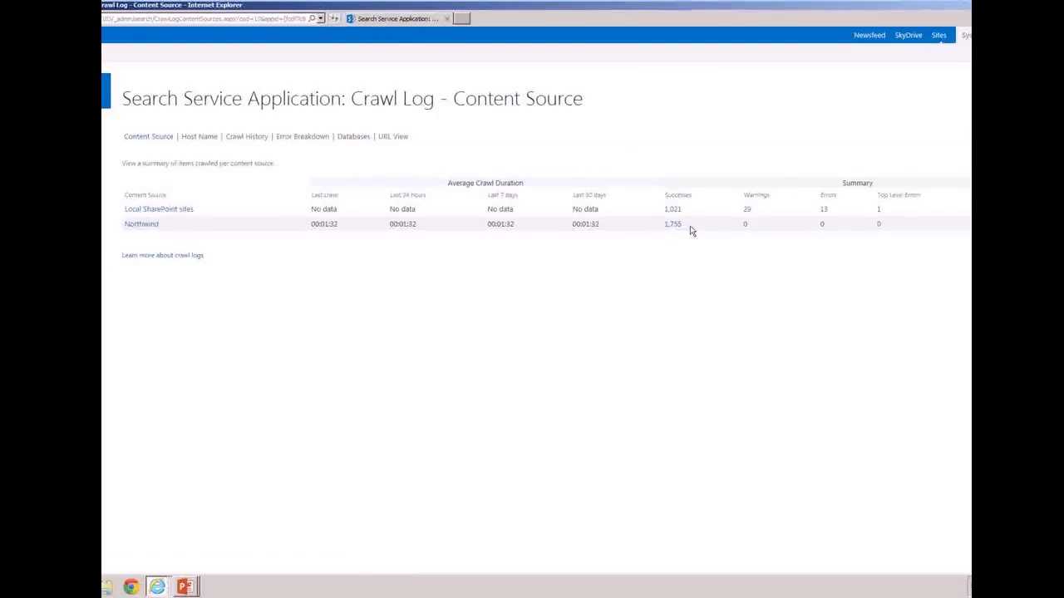
pyautogui.moveTo(690, 228); pyautogui.dragTo(662, 227)
pyautogui.click(728, 329)
pyautogui.click(51, 286)
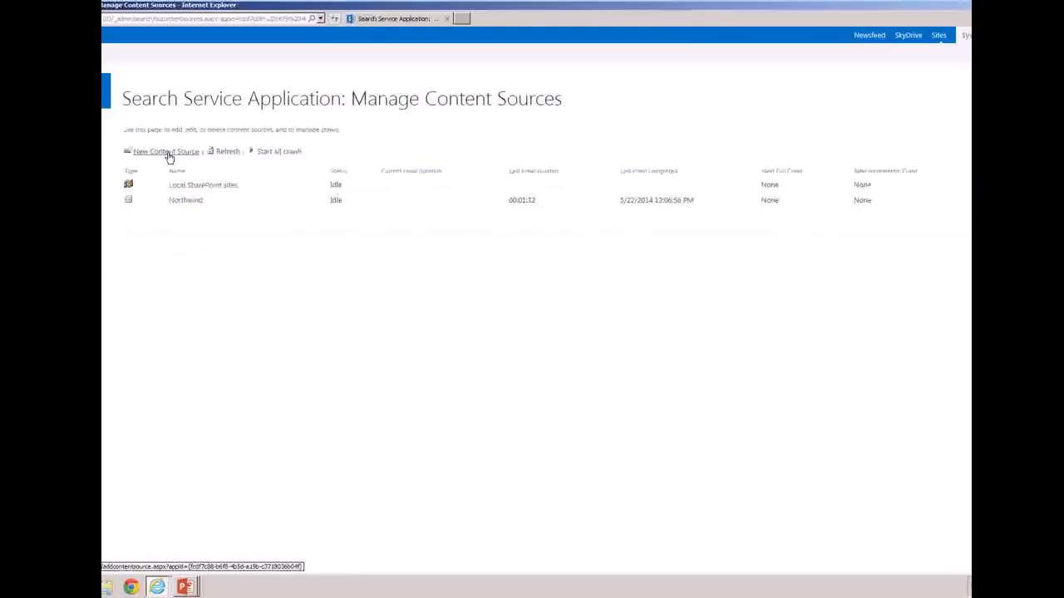
# Start a new content source named Northwind2 with Line of Business Data as its content type
pyautogui.click(169, 155)
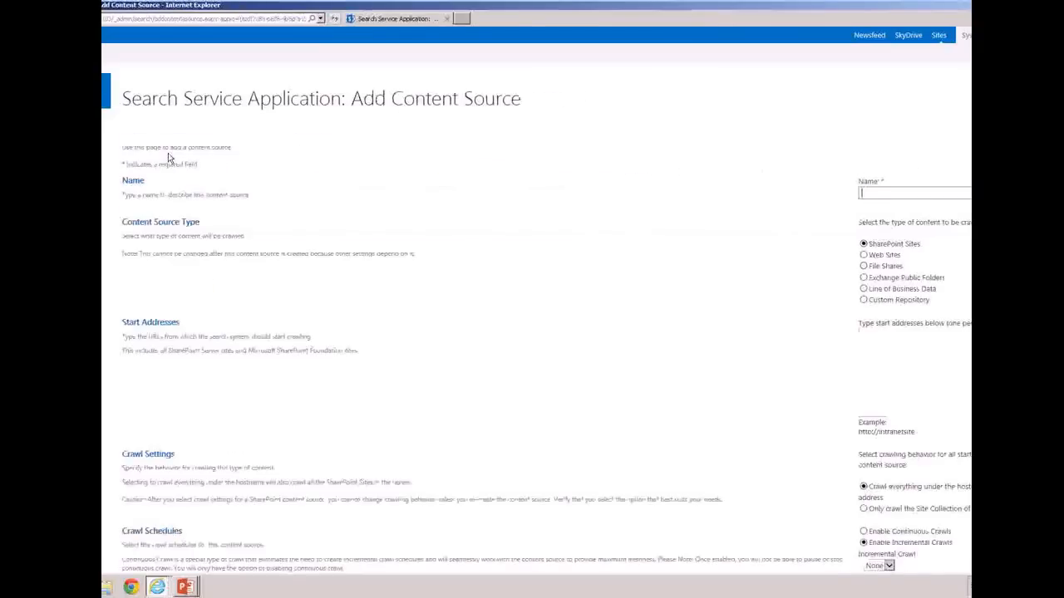
pyautogui.click(901, 192)
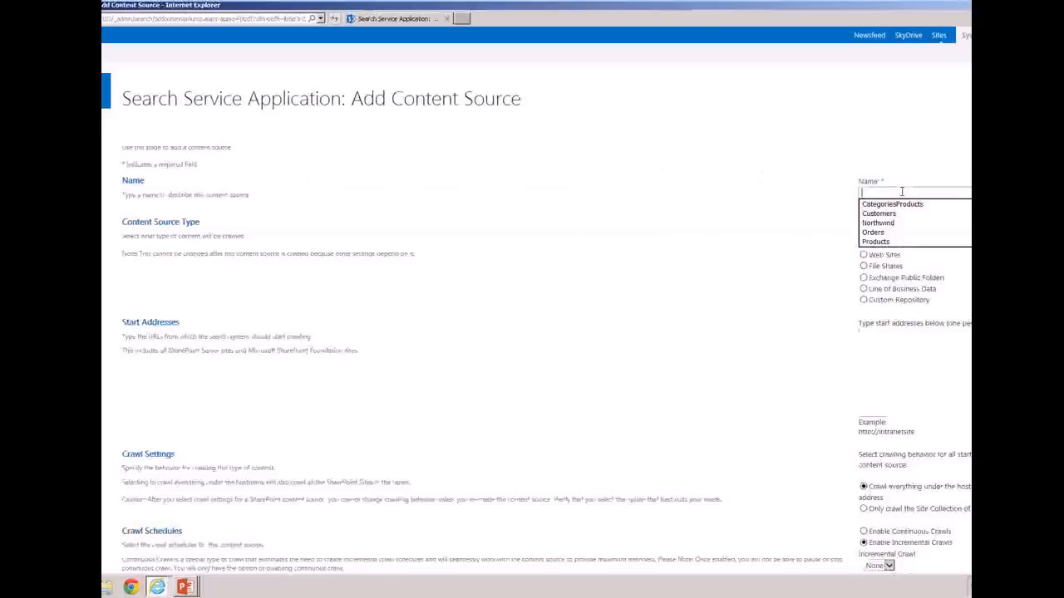
pyautogui.write('Northwind2')
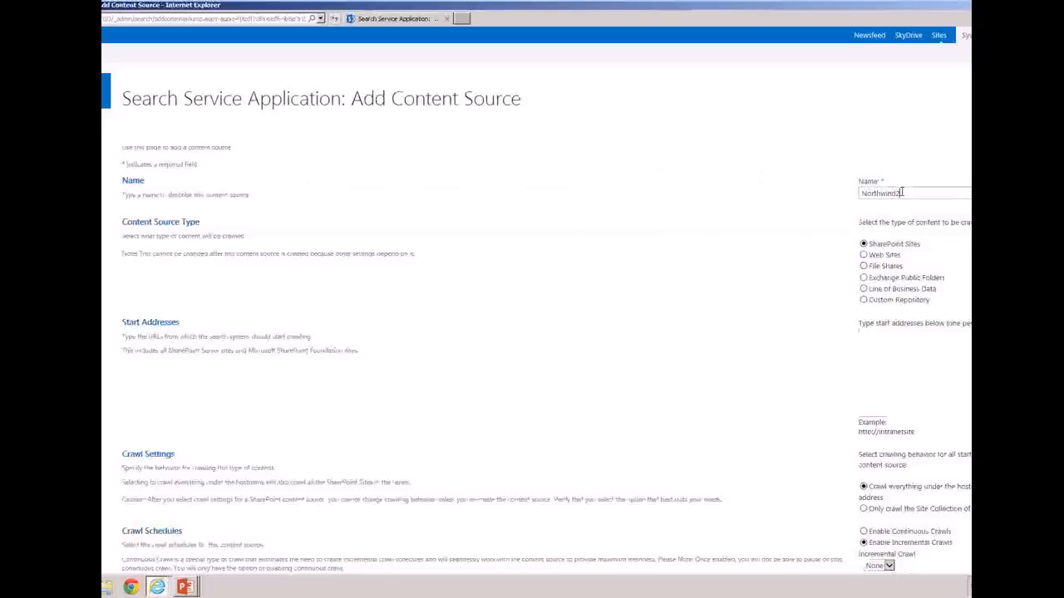
pyautogui.click(862, 289)
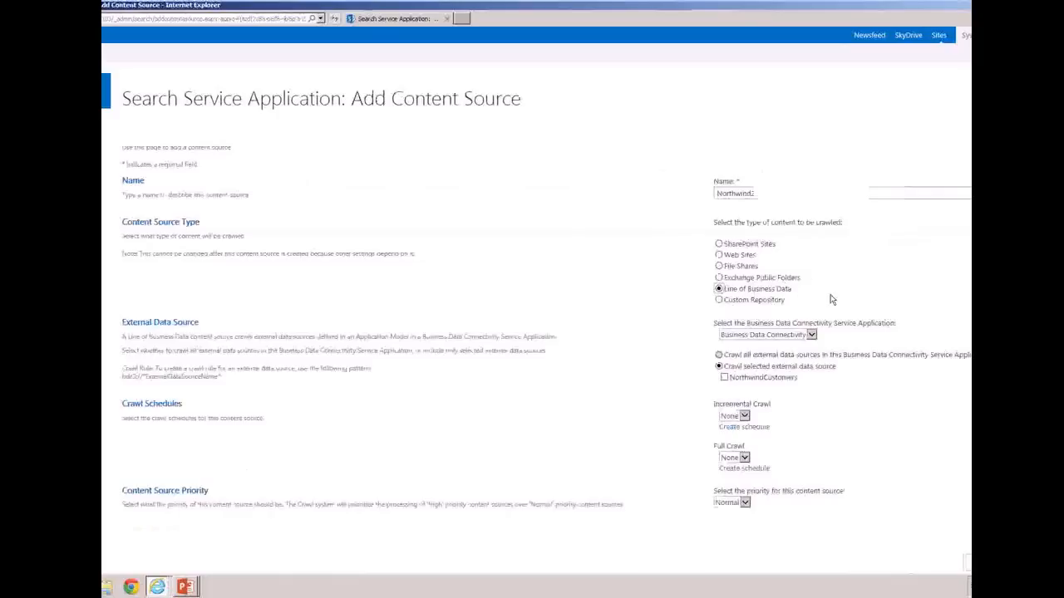
# Try to save the content source with NorthwindCustomers from Business Data Connectivity as the selected external data source, and leave the form
pyautogui.scroll(-1, 537, 317)
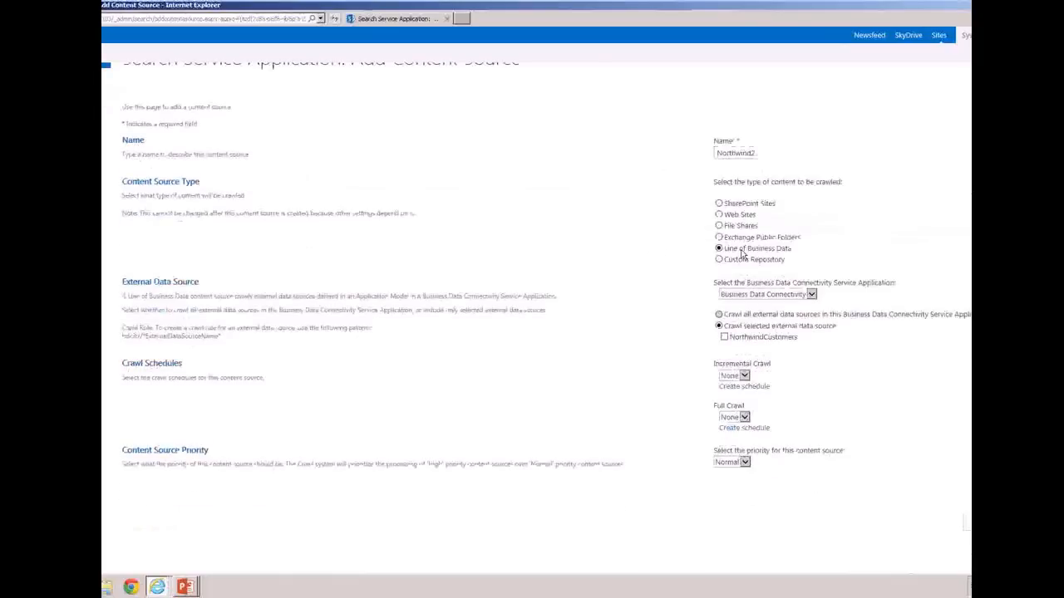
pyautogui.click(792, 295)
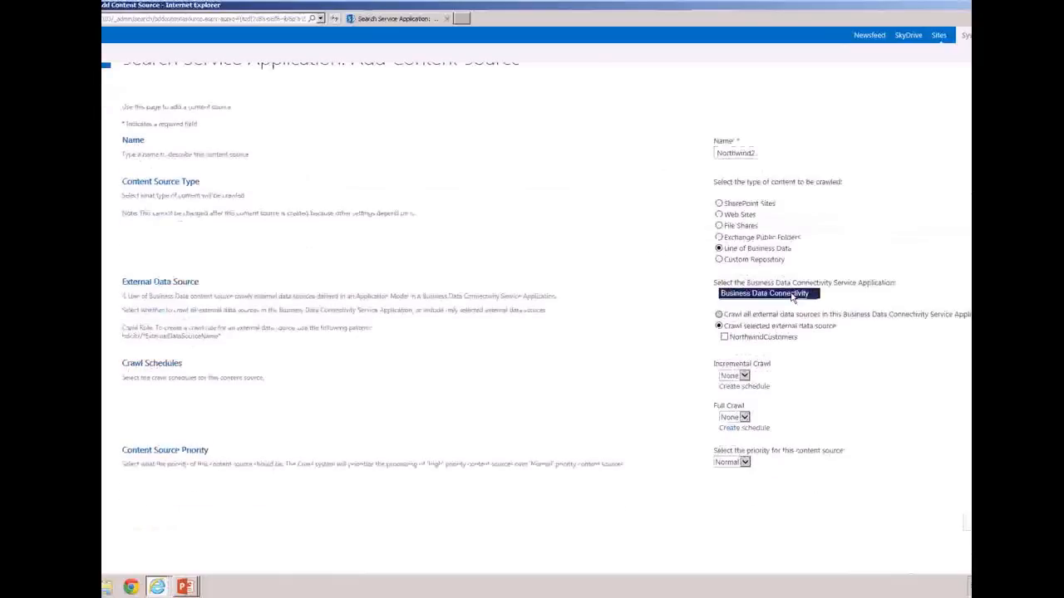
pyautogui.click(840, 296)
pyautogui.click(727, 338)
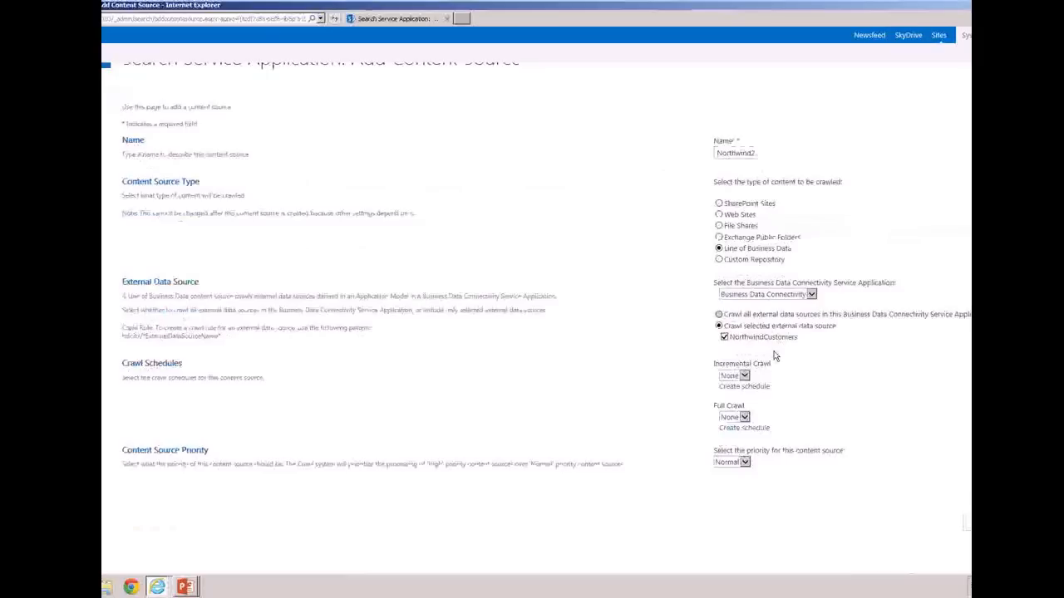
pyautogui.click(968, 522)
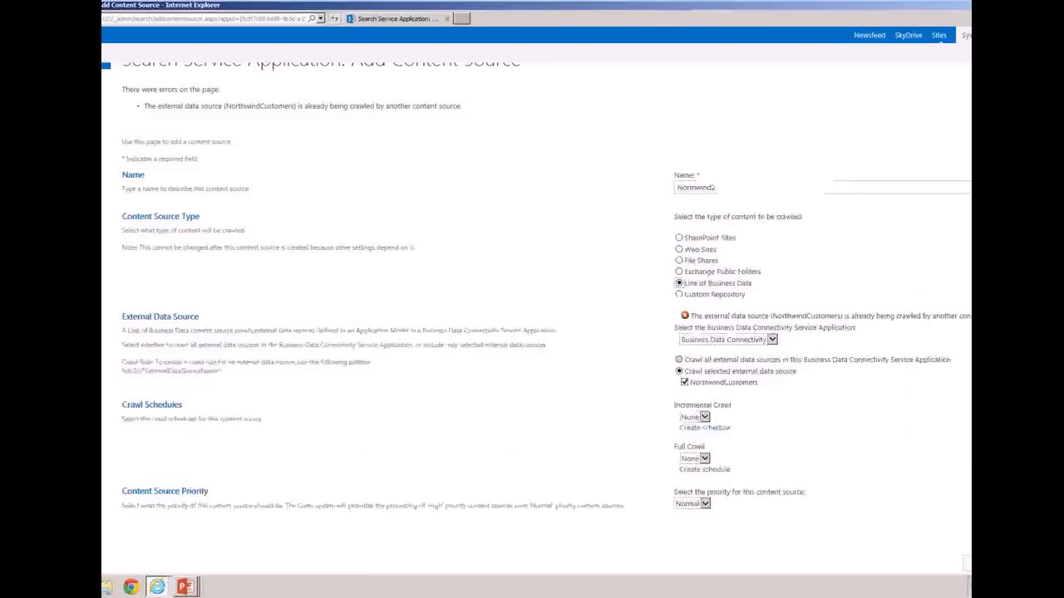
pyautogui.click(965, 521)
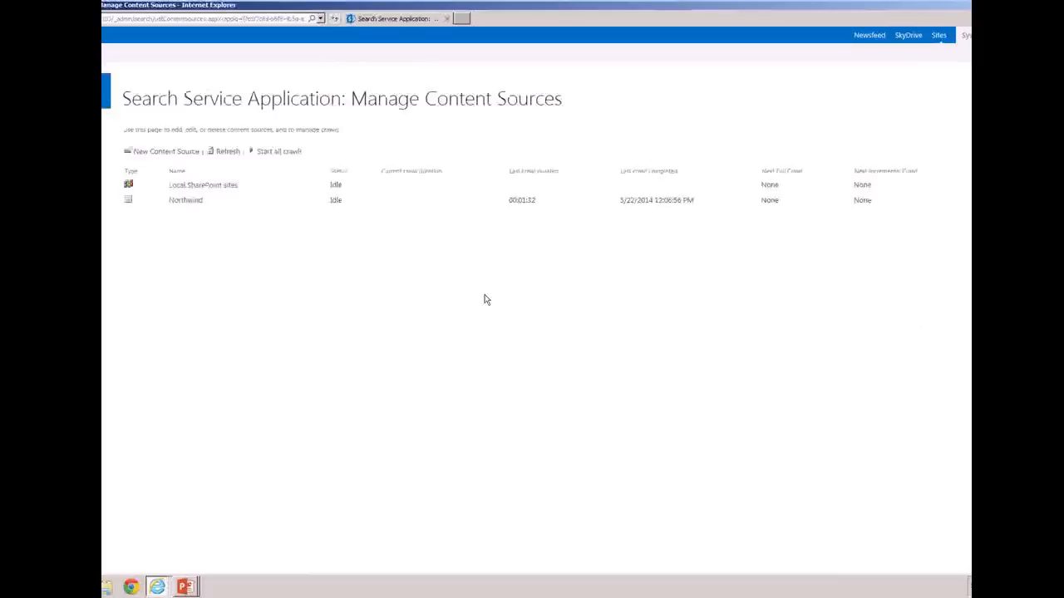
# Start an incremental crawl of the Northwind content source
pyautogui.moveTo(277, 200)
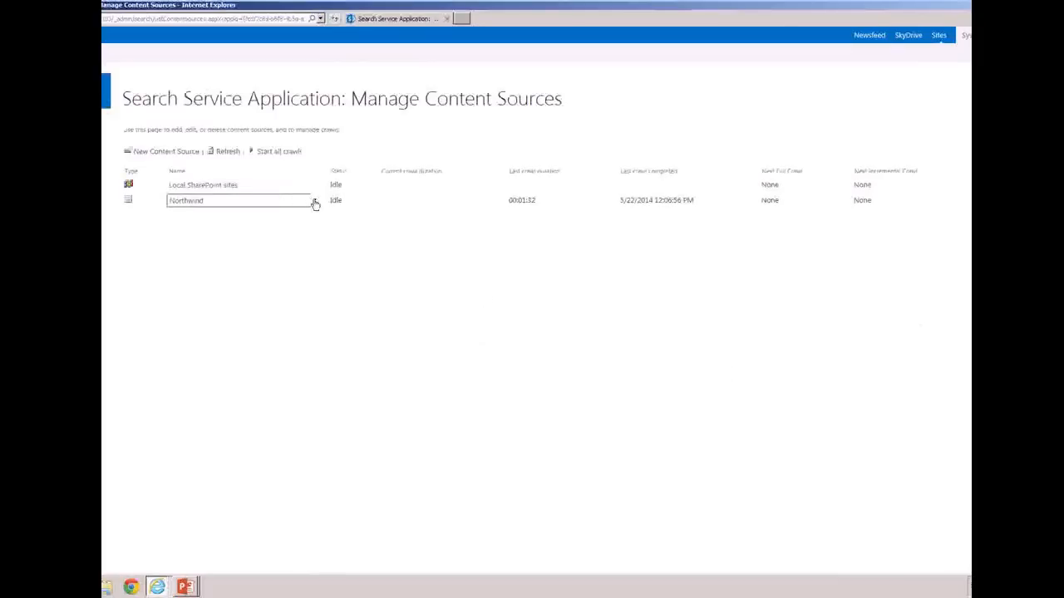
pyautogui.click(314, 202)
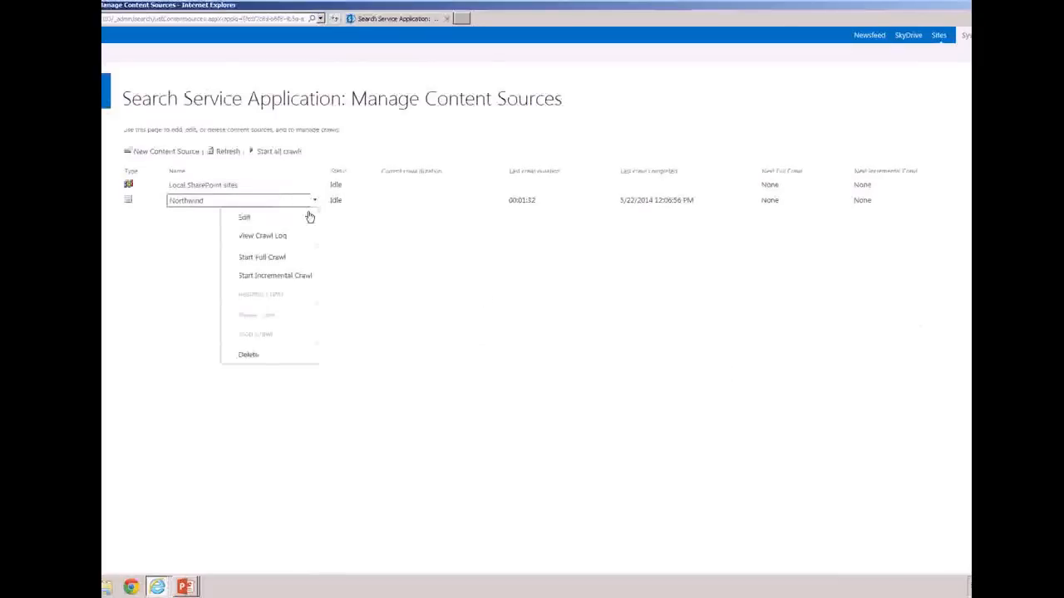
pyautogui.click(275, 275)
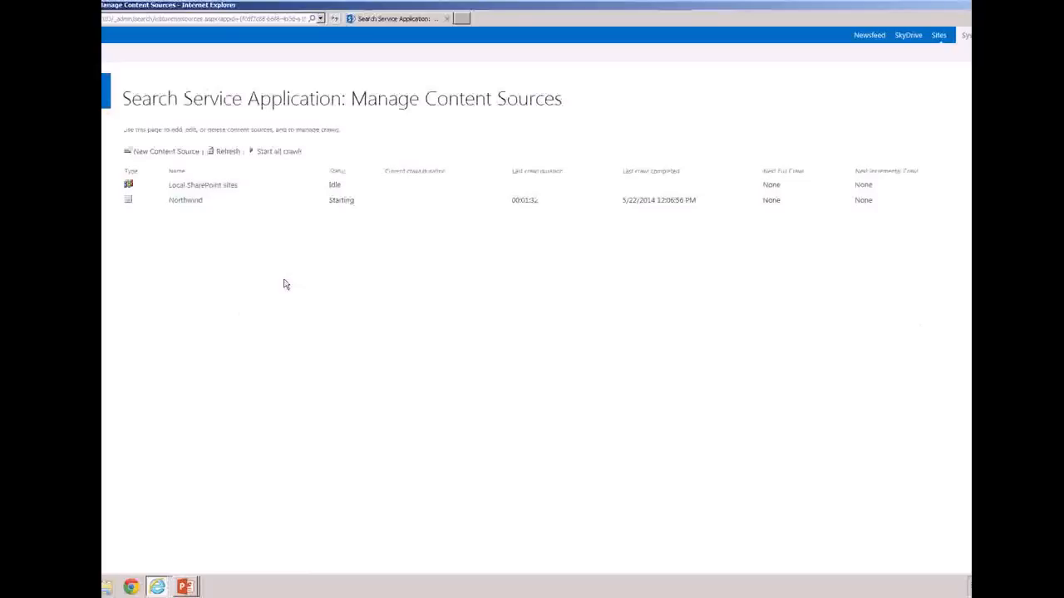
# Open the teams search site in a new browser tab, search for Alfreds, and show the error details
pyautogui.click(462, 19)
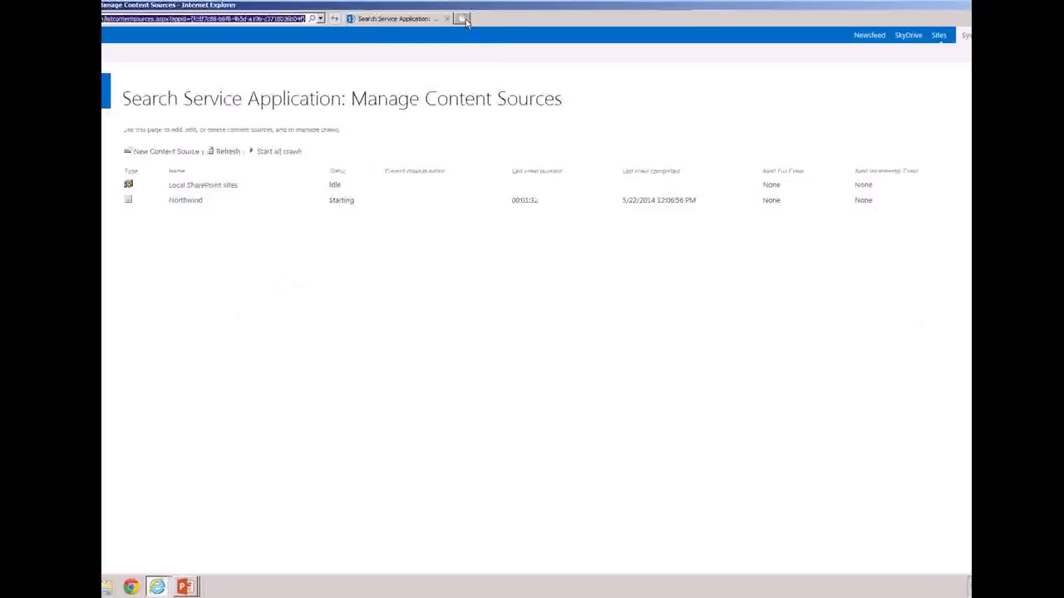
pyautogui.click(320, 19)
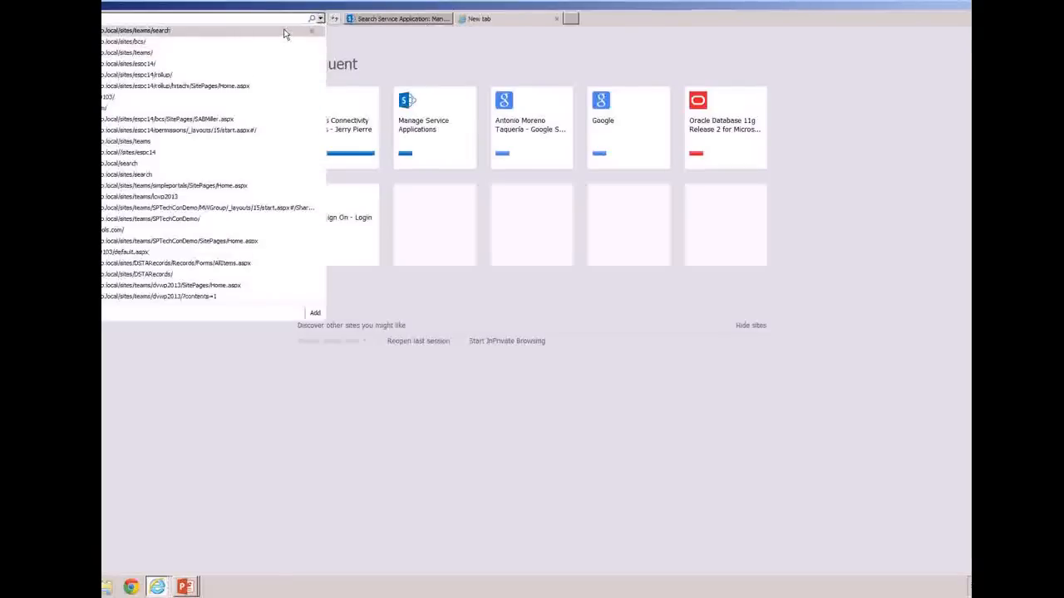
pyautogui.click(284, 32)
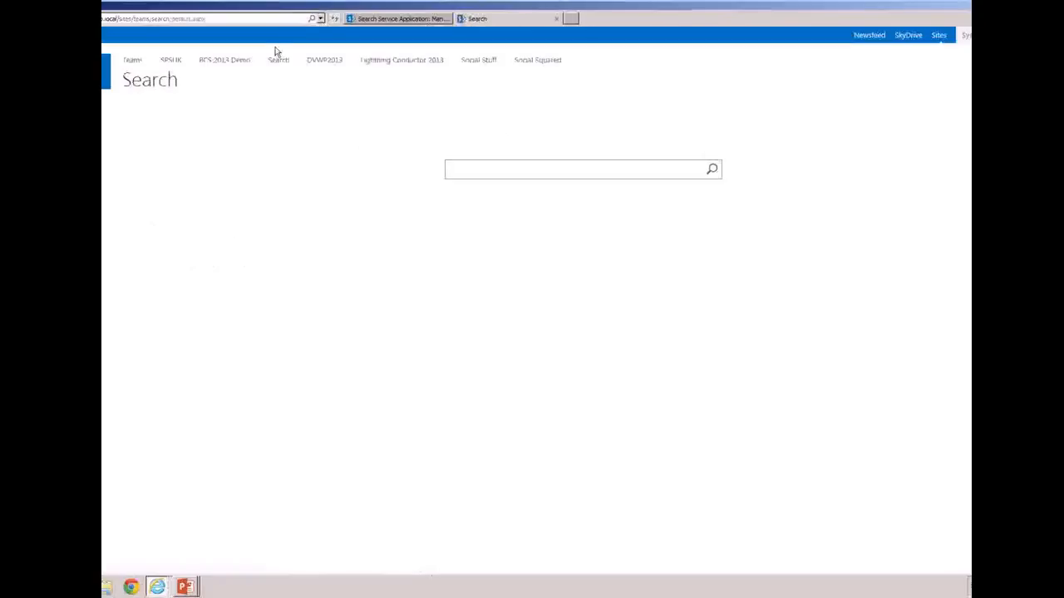
pyautogui.click(278, 66)
pyautogui.click(488, 170)
pyautogui.write('Alfreds')
pyautogui.press('Return')
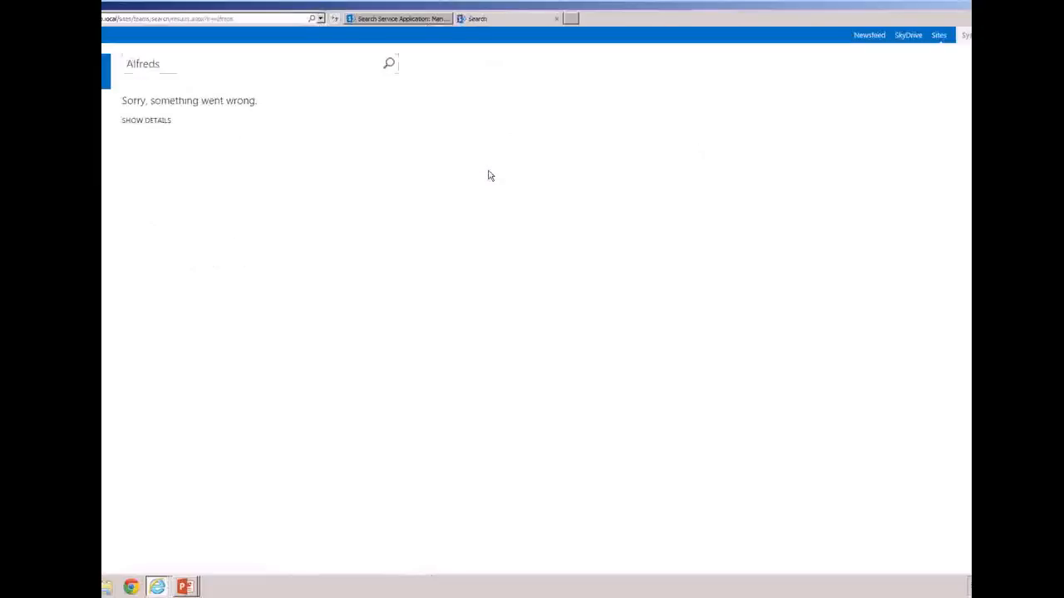
pyautogui.click(152, 123)
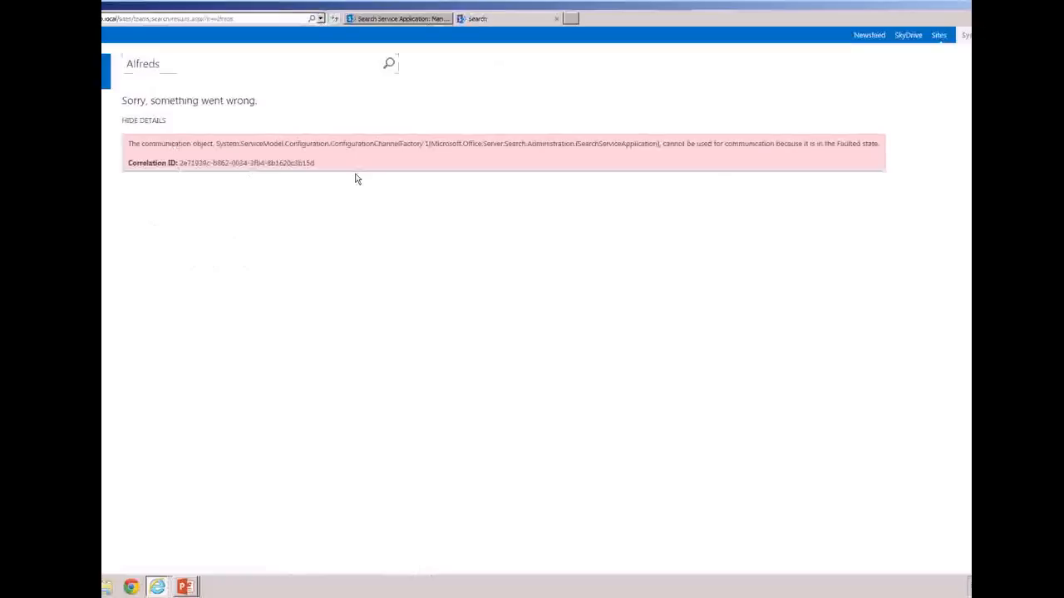
pyautogui.click(285, 62)
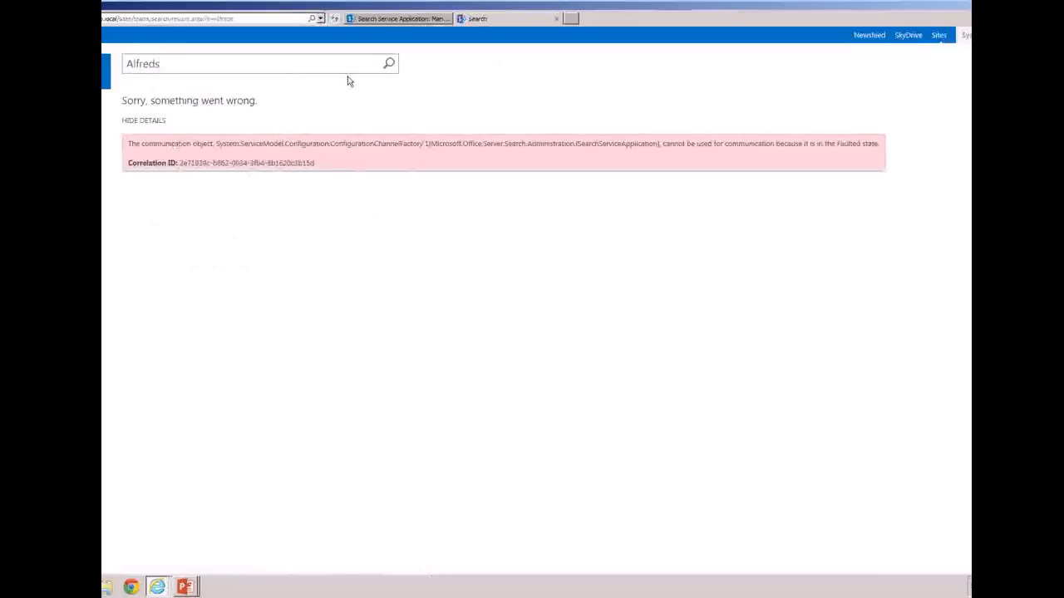
# Close the failed search tab, switch to the PowerPoint slide show at the Search slide, and advance the presentation
pyautogui.click(555, 20)
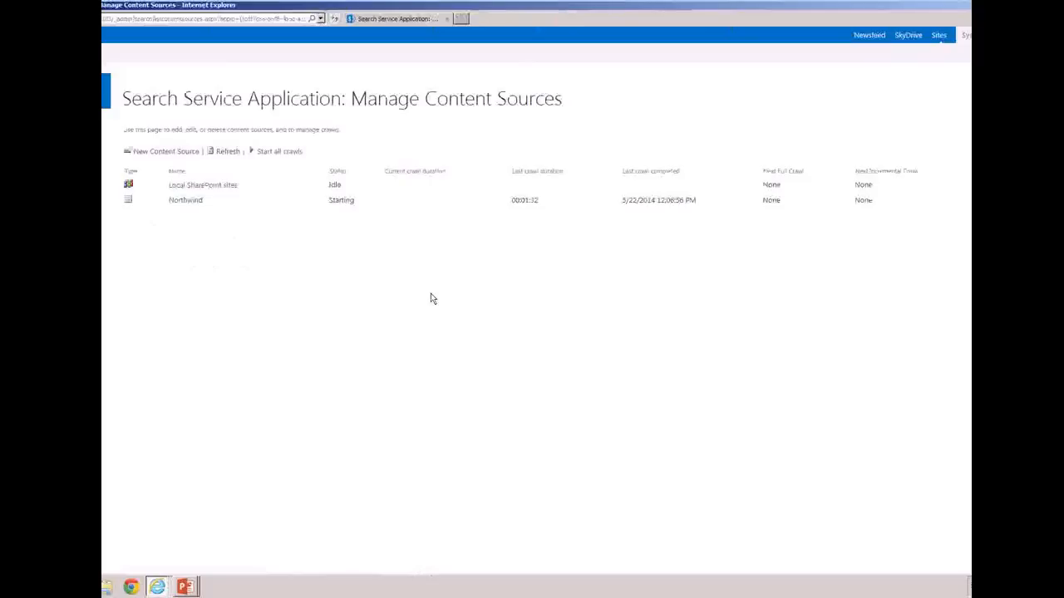
pyautogui.click(186, 586)
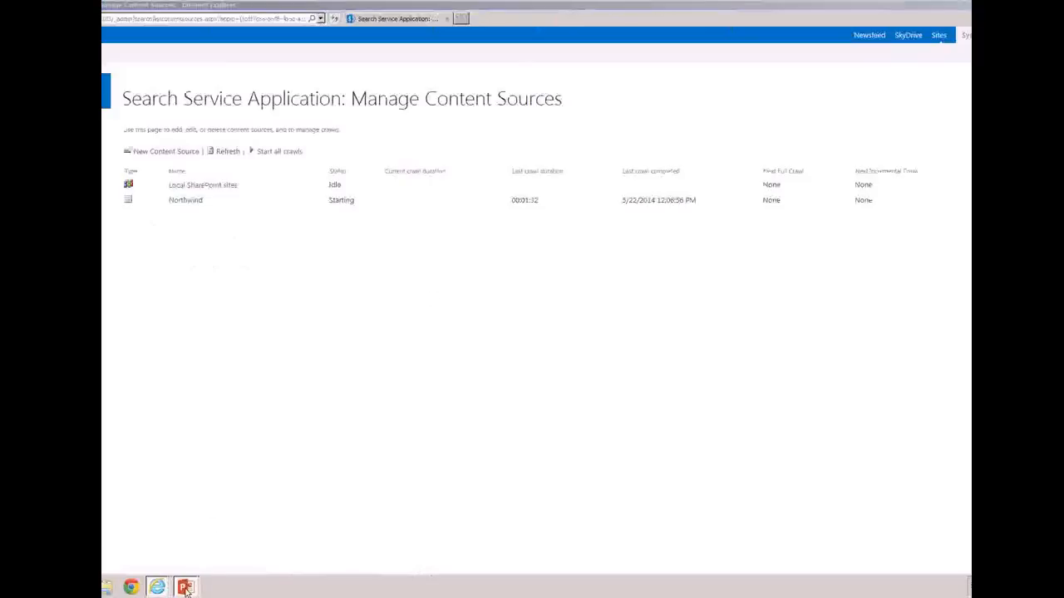
pyautogui.click(187, 562)
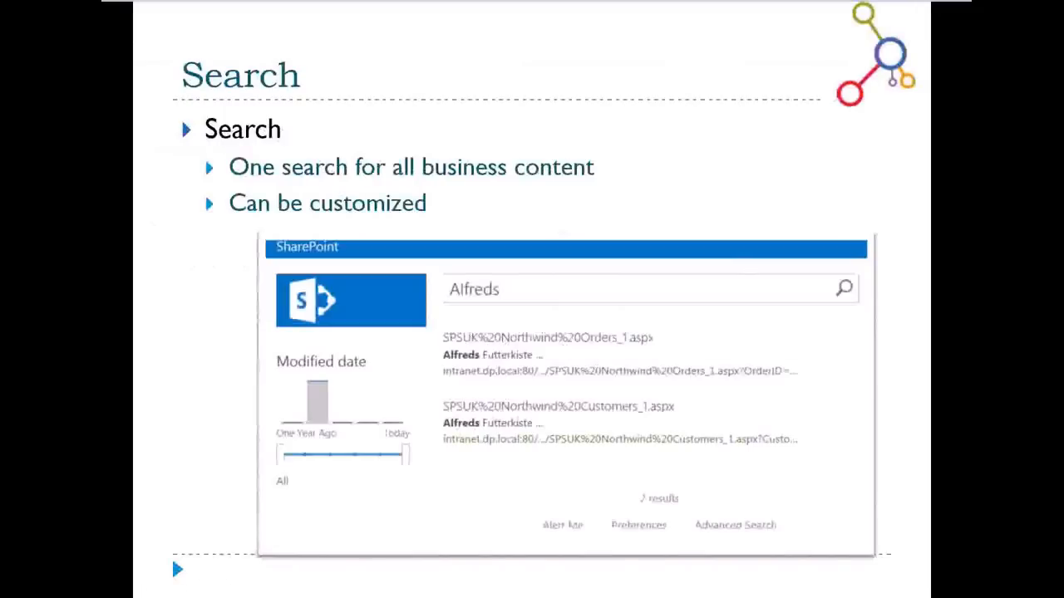
pyautogui.press('Right')
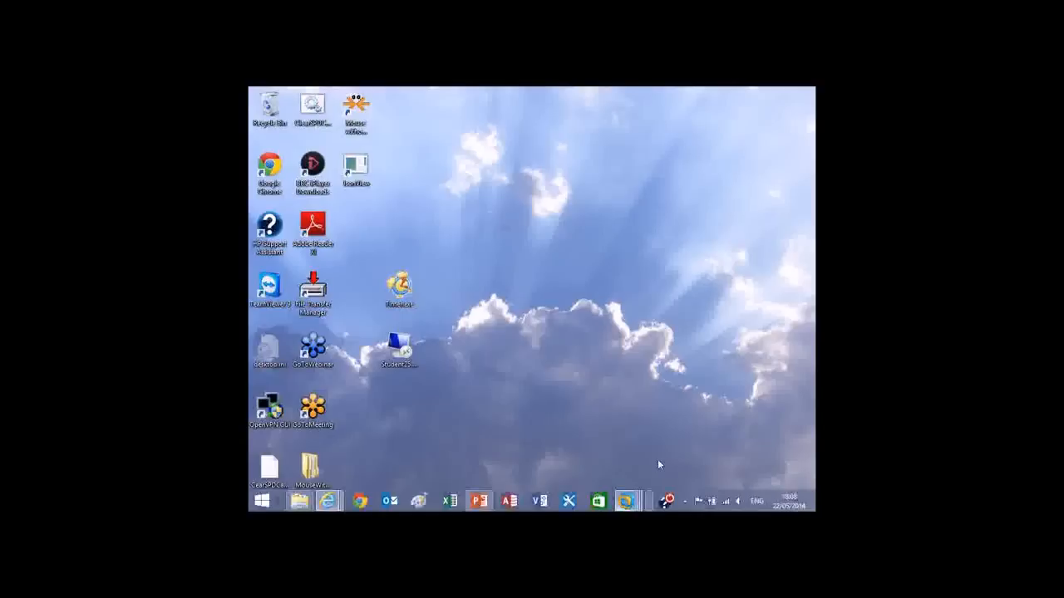
# Switch to the SharePoint 2013 RTM virtual machine and bring its BCS 2013 Webinar.pptx presentation to the front in PowerPoint
pyautogui.click(625, 501)
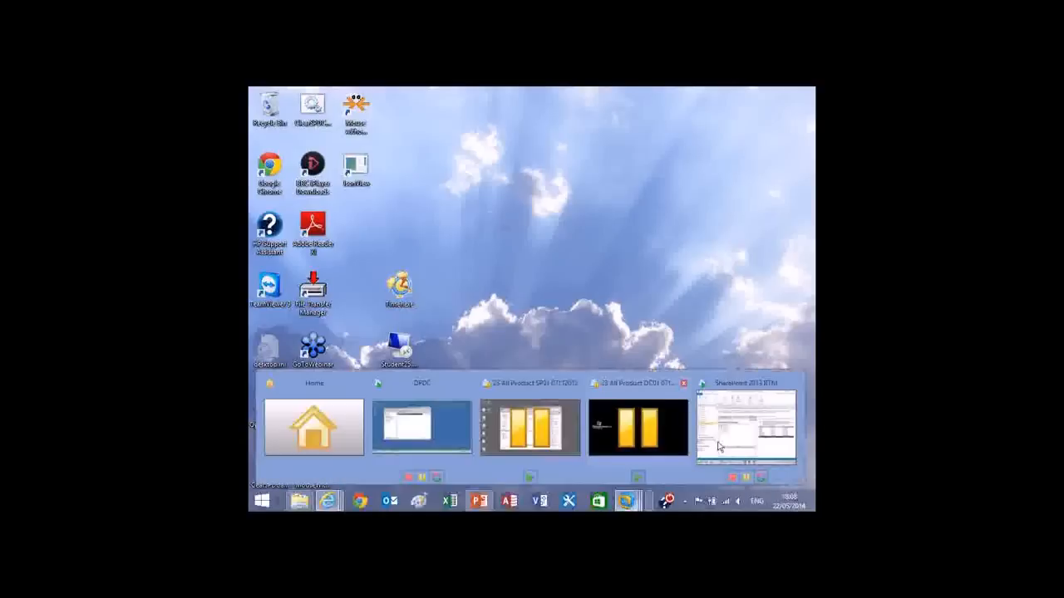
pyautogui.click(719, 447)
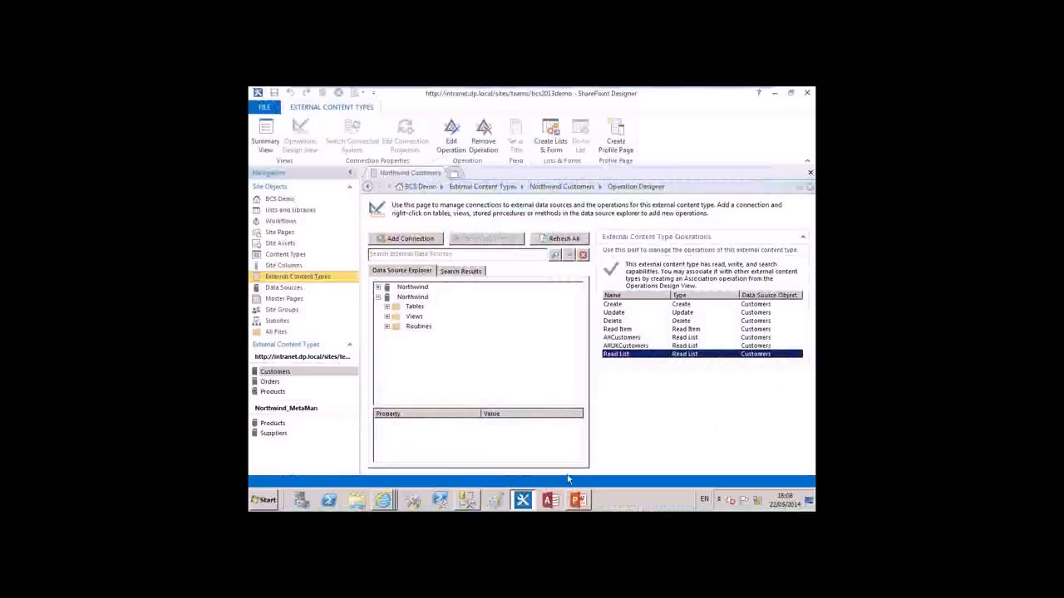
pyautogui.click(580, 500)
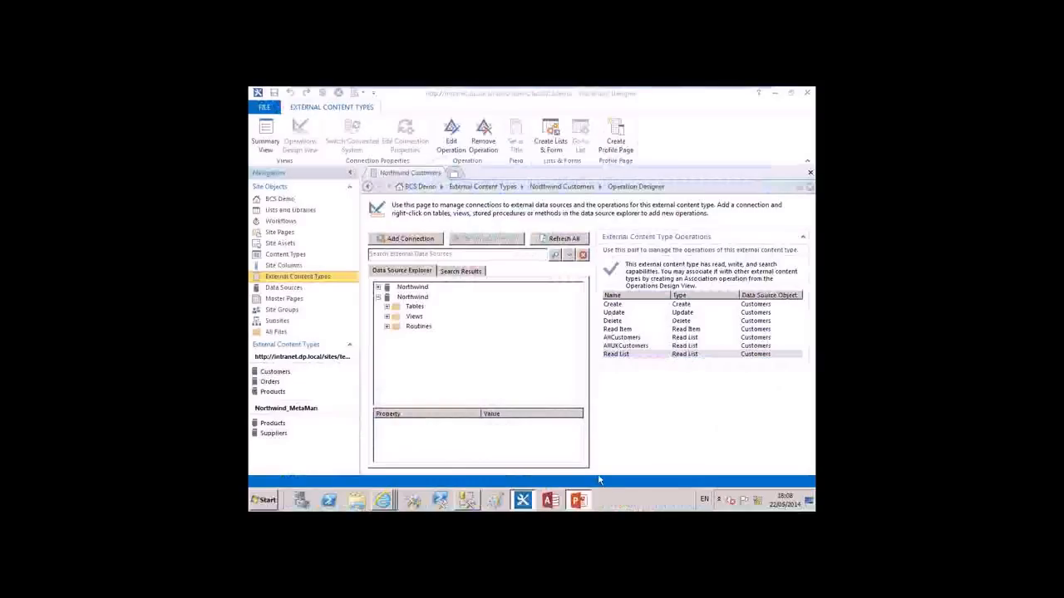
# Look through slides 16 and 15 of the presentation and display slide 14, External Content Types, covering the tools for creating them
pyautogui.scroll(-10, 299, 374)
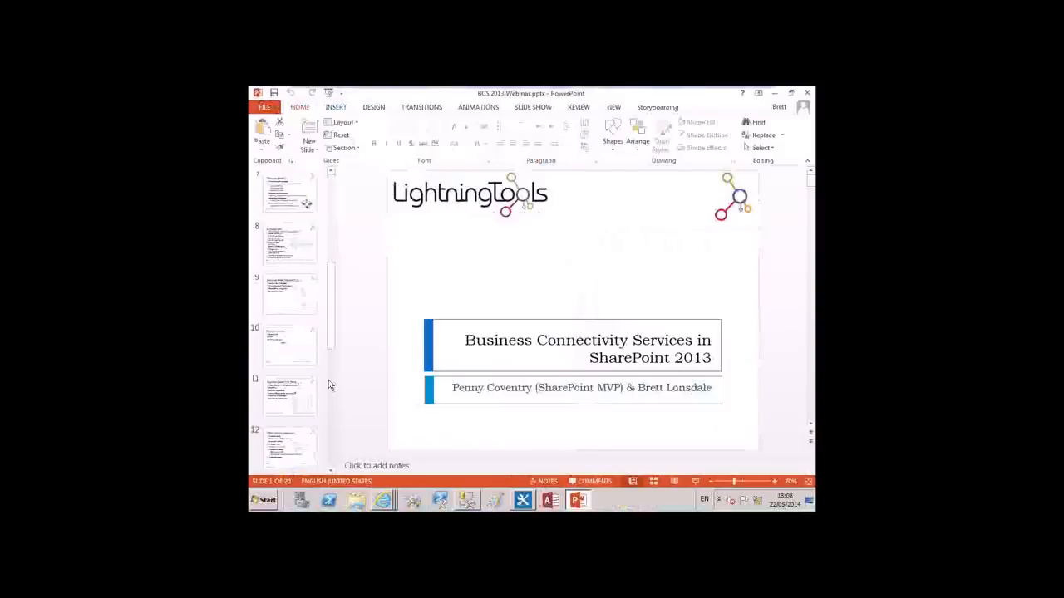
pyautogui.click(300, 335)
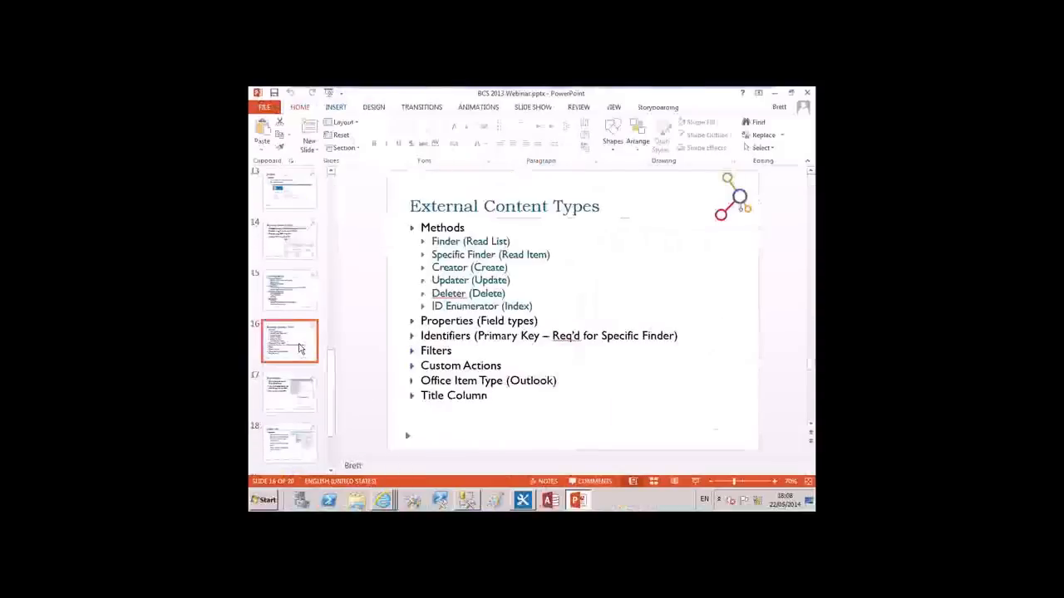
pyautogui.click(301, 302)
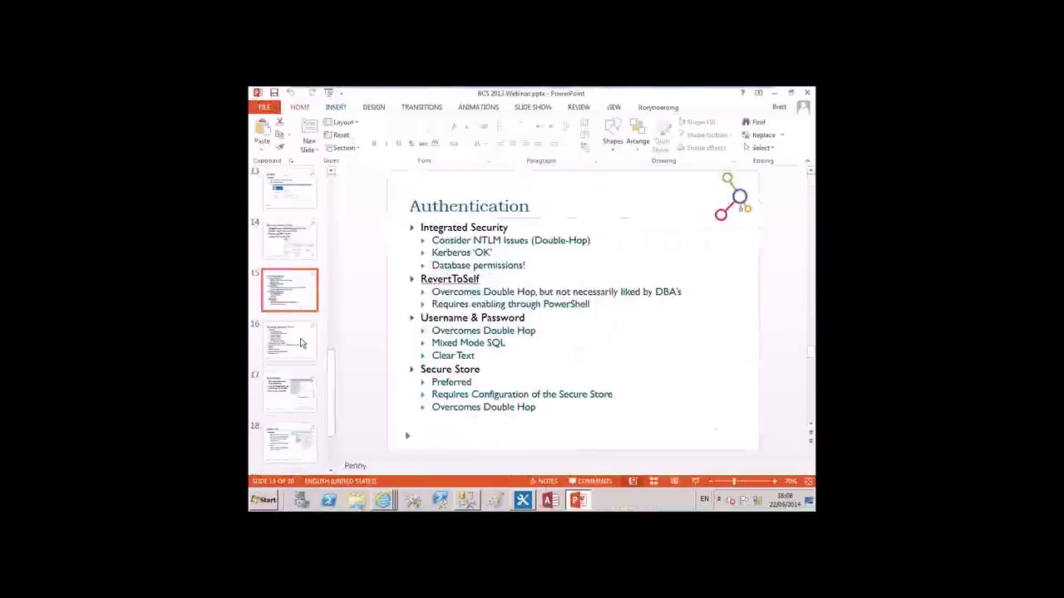
pyautogui.click(303, 260)
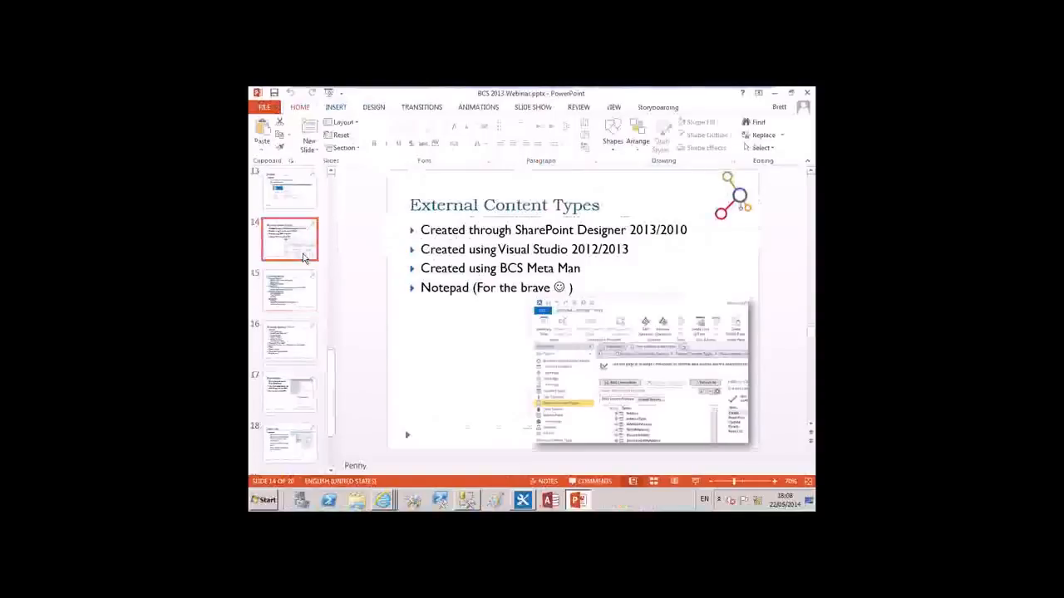
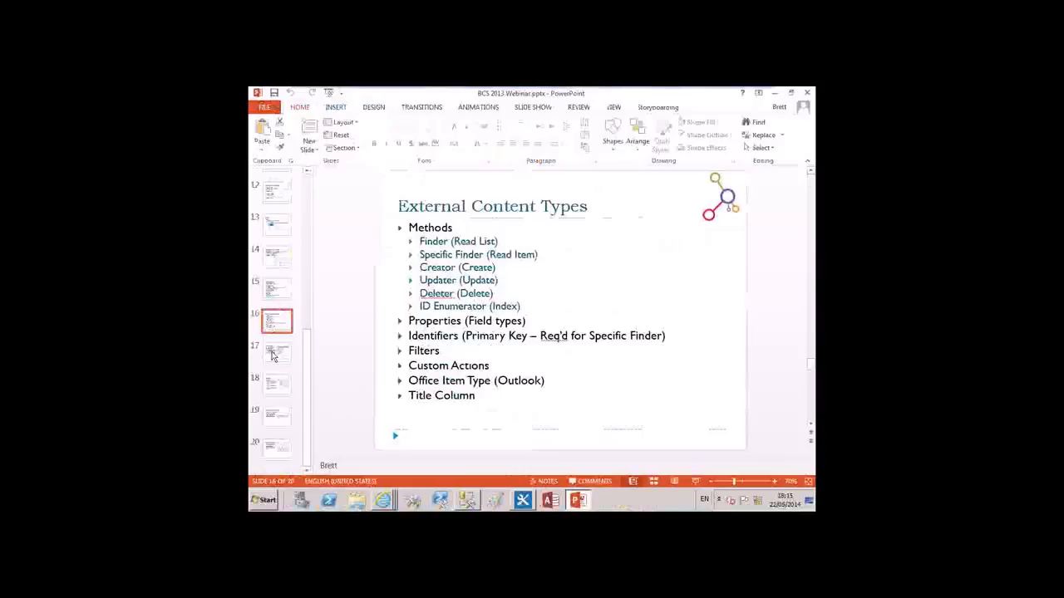
# Display slide 17, Permissions, and switch to SharePoint Designer
pyautogui.click(275, 356)
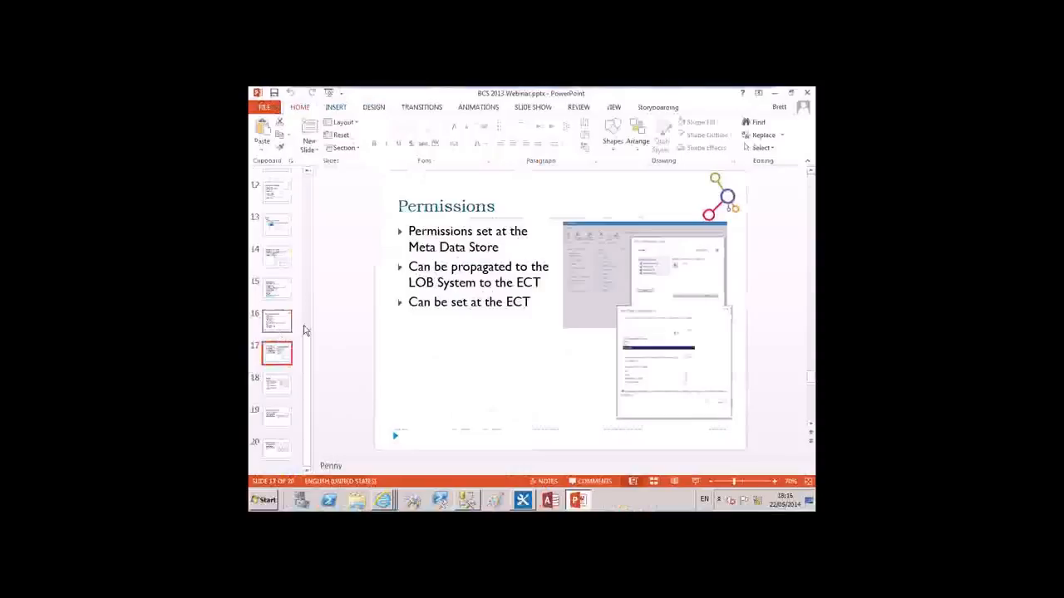
pyautogui.click(523, 500)
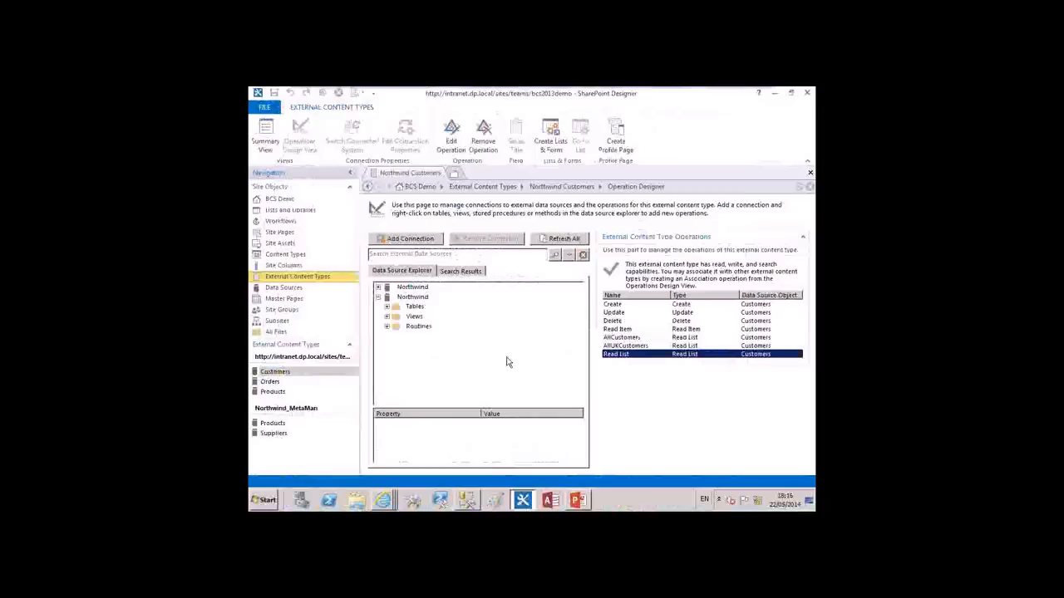
# Create a new external content type in the BCS Demo site and check its operations design view before returning to the summary
pyautogui.click(297, 280)
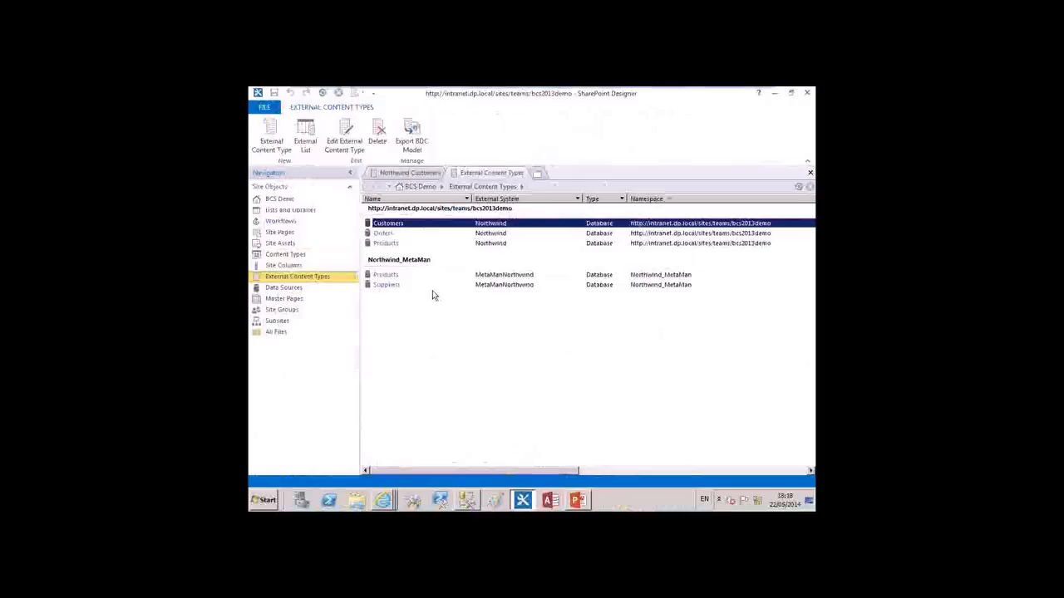
pyautogui.click(276, 131)
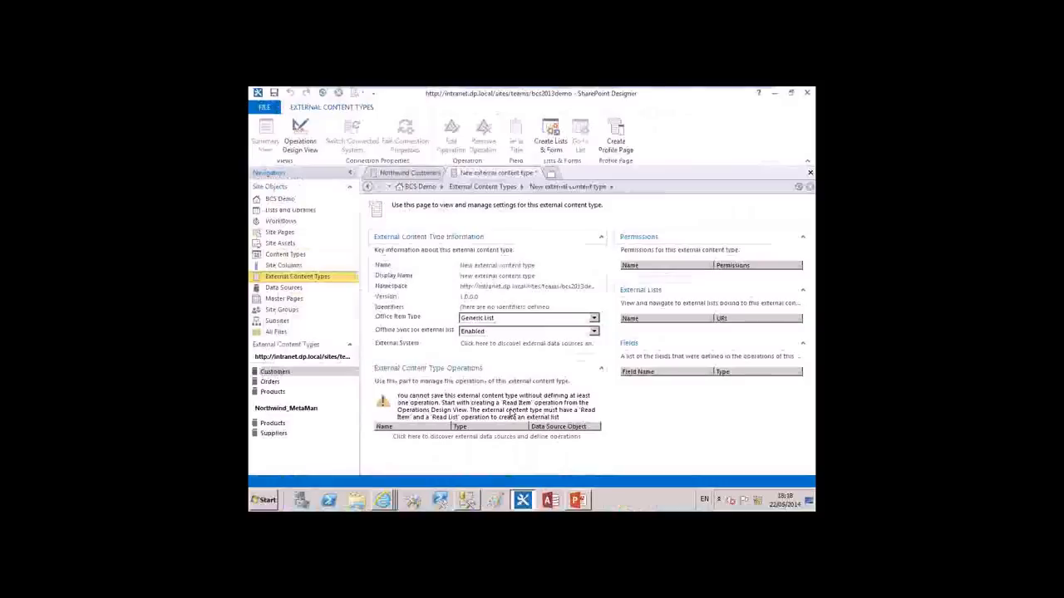
pyautogui.click(301, 143)
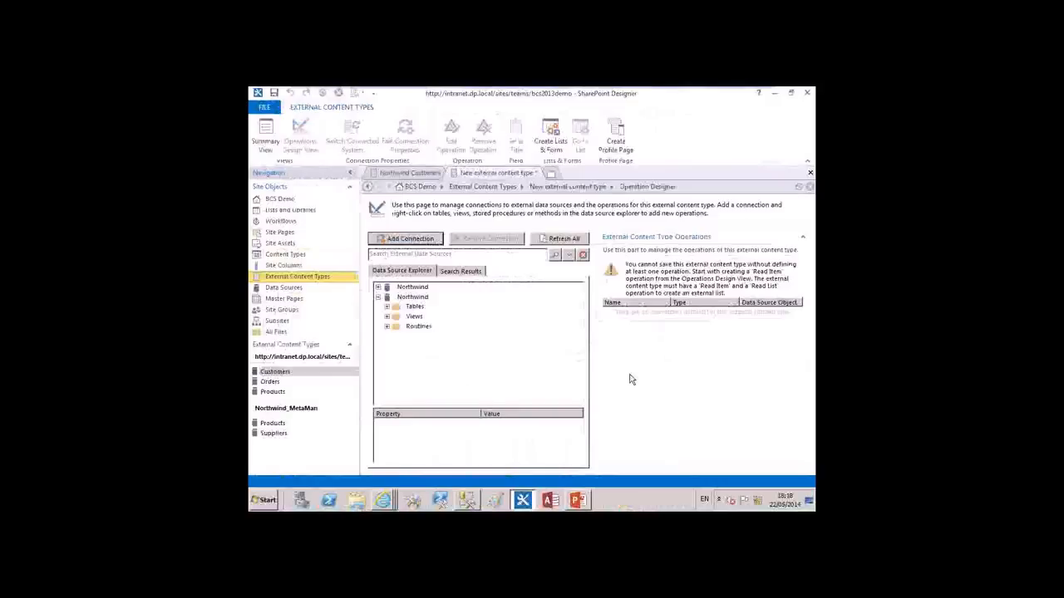
pyautogui.click(266, 137)
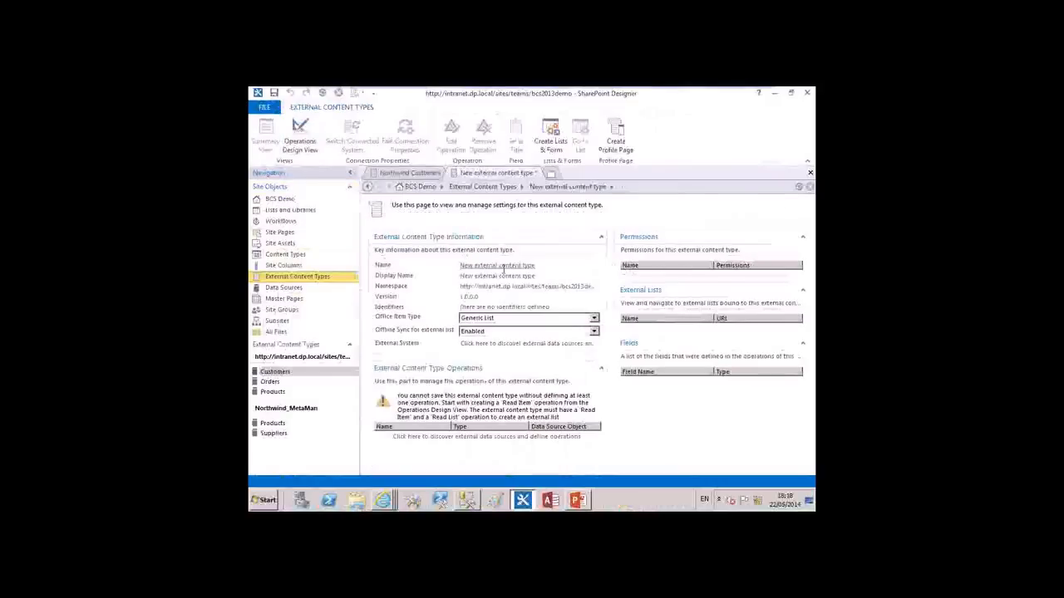
# Name the new external content type Demo_Customers and set its display name to Demo Customers
pyautogui.click(499, 266)
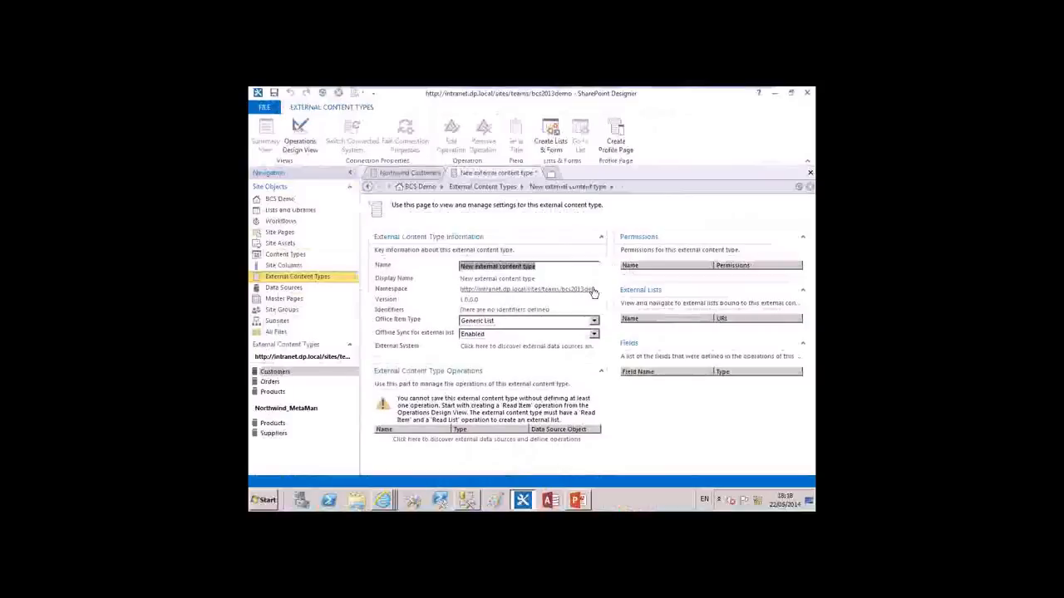
pyautogui.write('De')
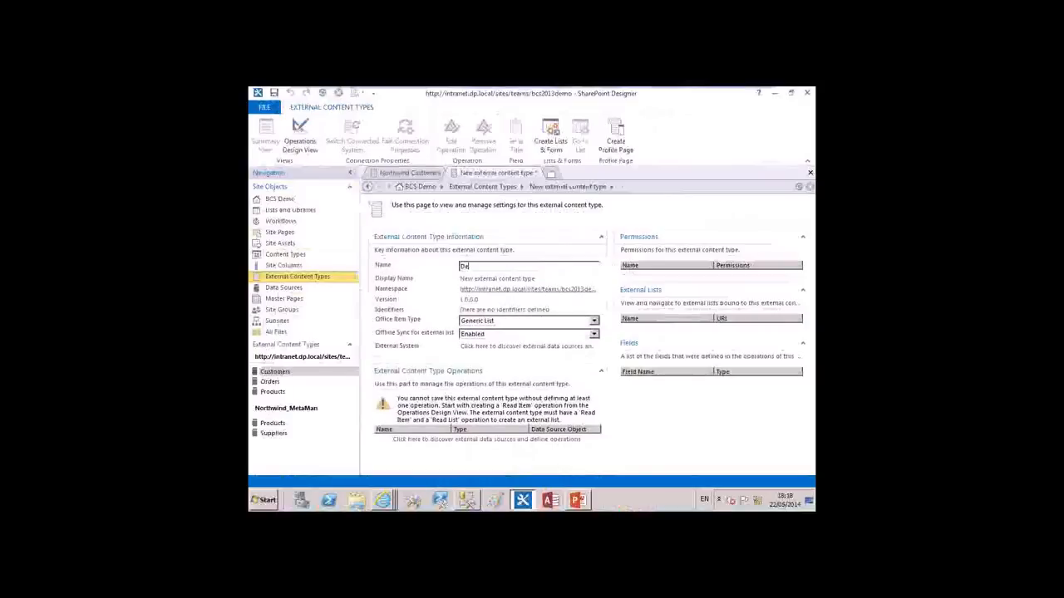
pyautogui.write('mo_Customers')
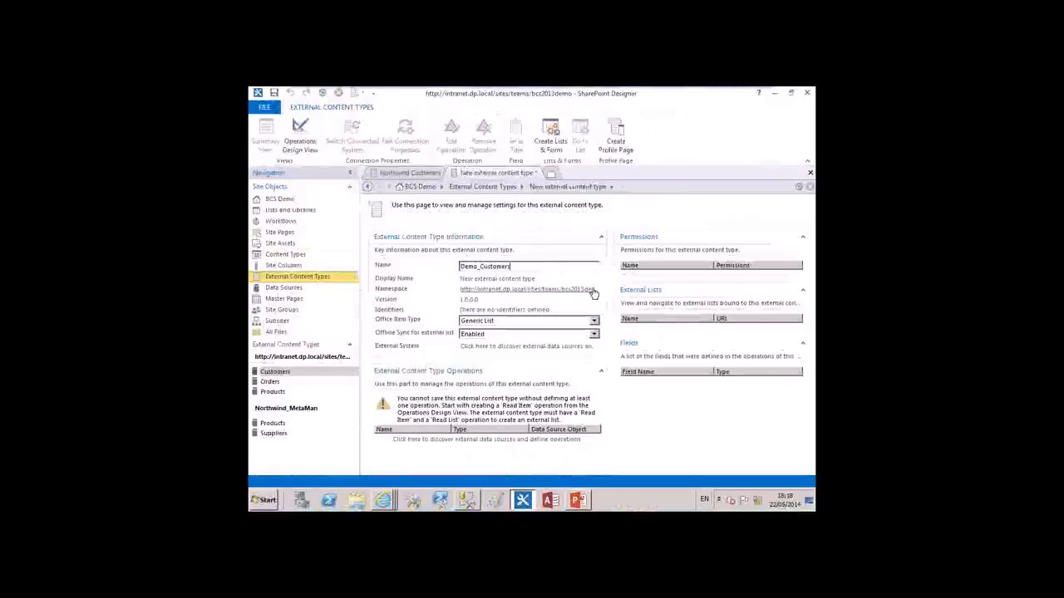
pyautogui.click(485, 277)
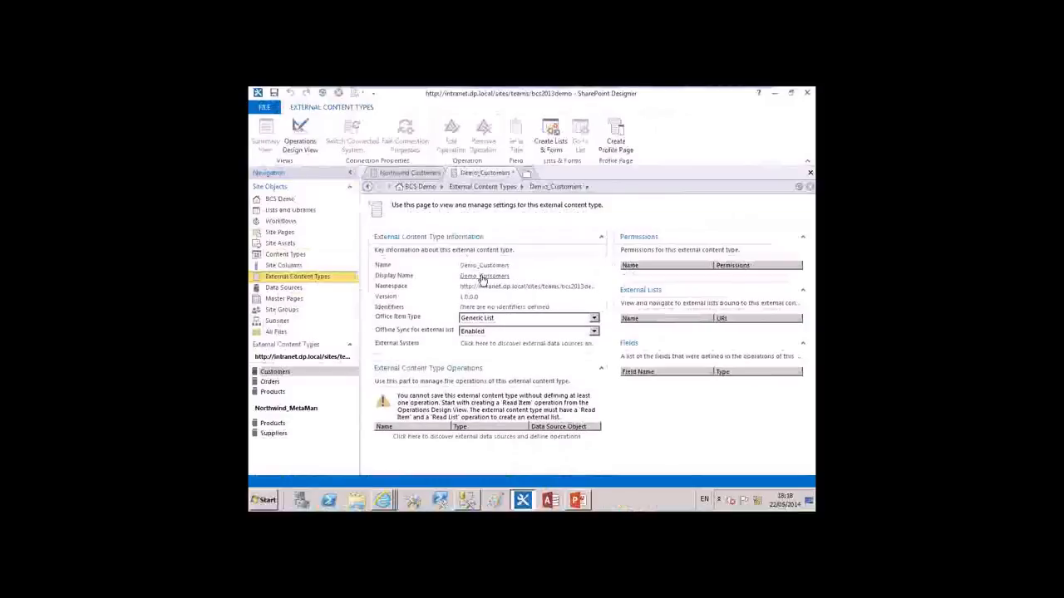
pyautogui.write('Demo Customers')
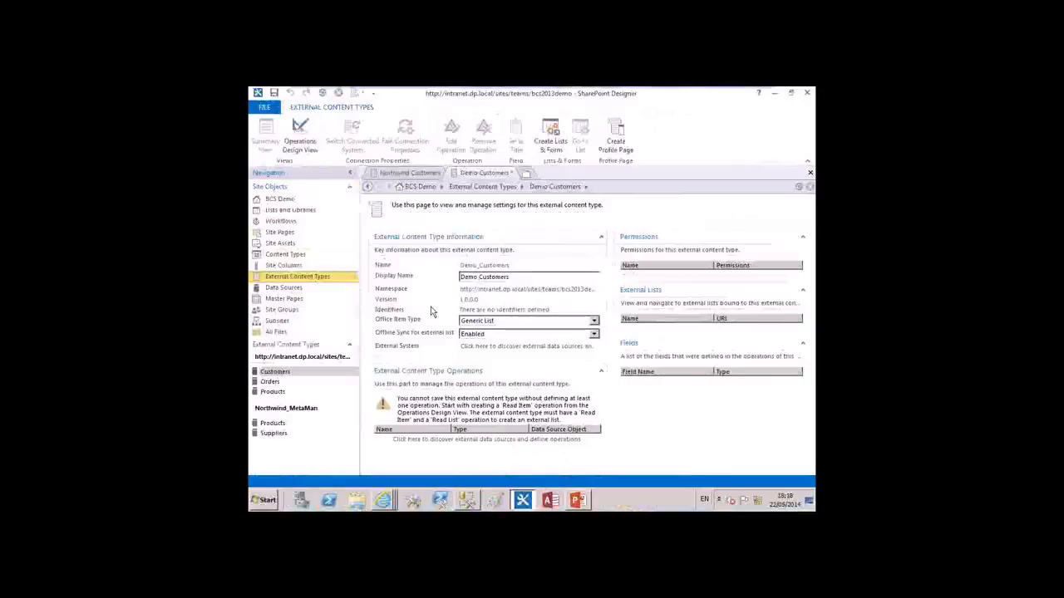
# Set the external content type's Office item type to Contact, leaving the namespace as it is
pyautogui.click(499, 290)
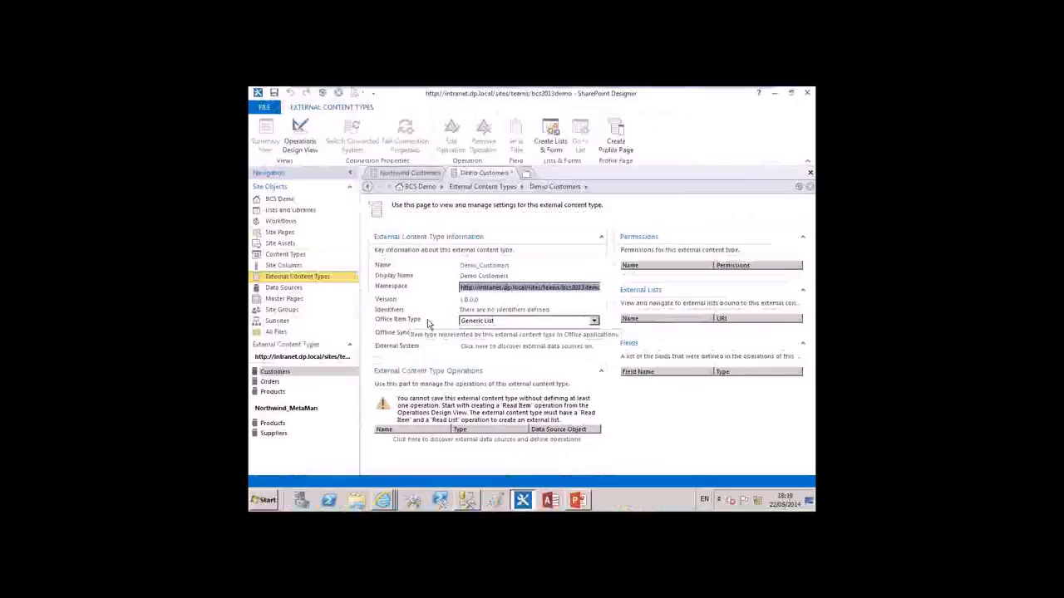
pyautogui.click(486, 321)
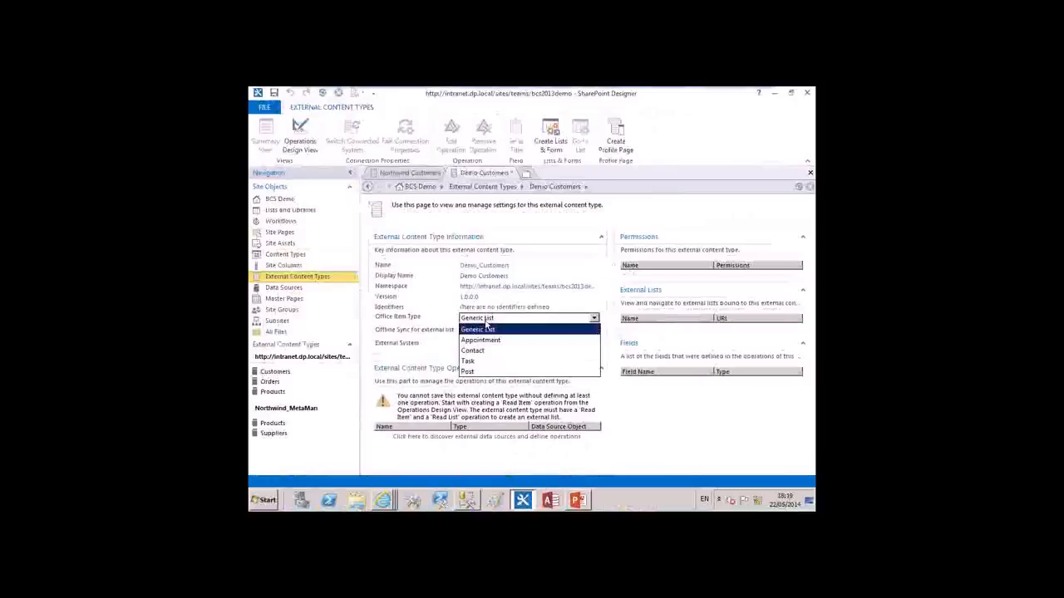
pyautogui.click(474, 350)
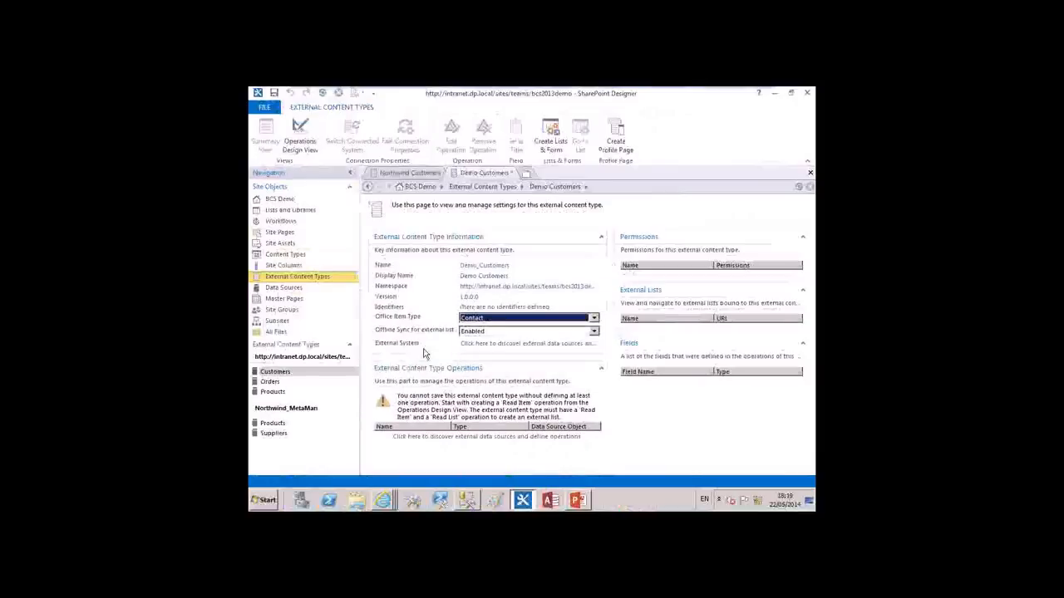
# Add a SQL Server data source connection to the Northwind database on server SP2013
pyautogui.click(479, 346)
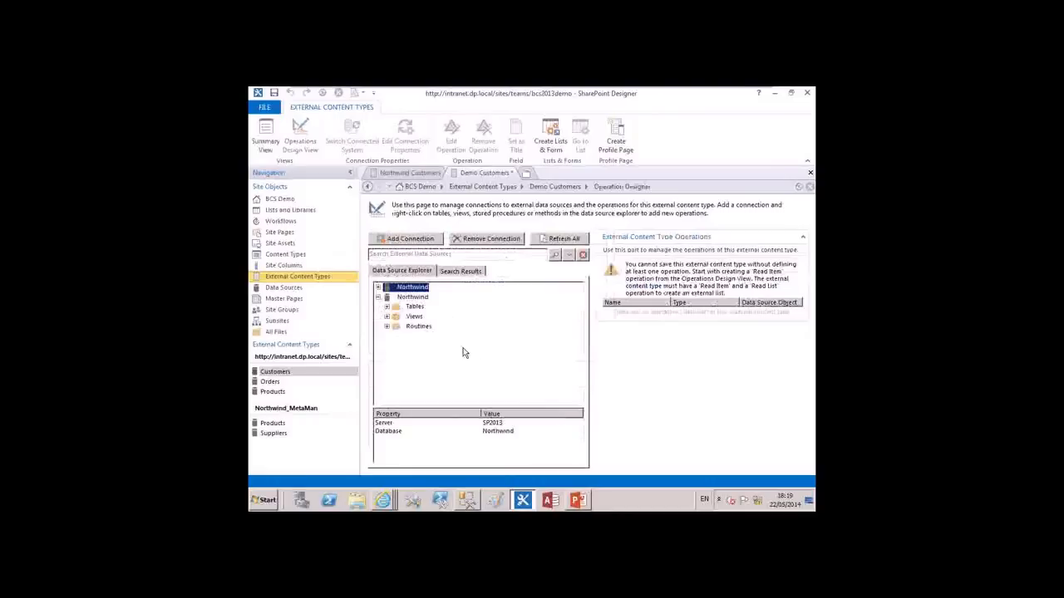
pyautogui.click(408, 240)
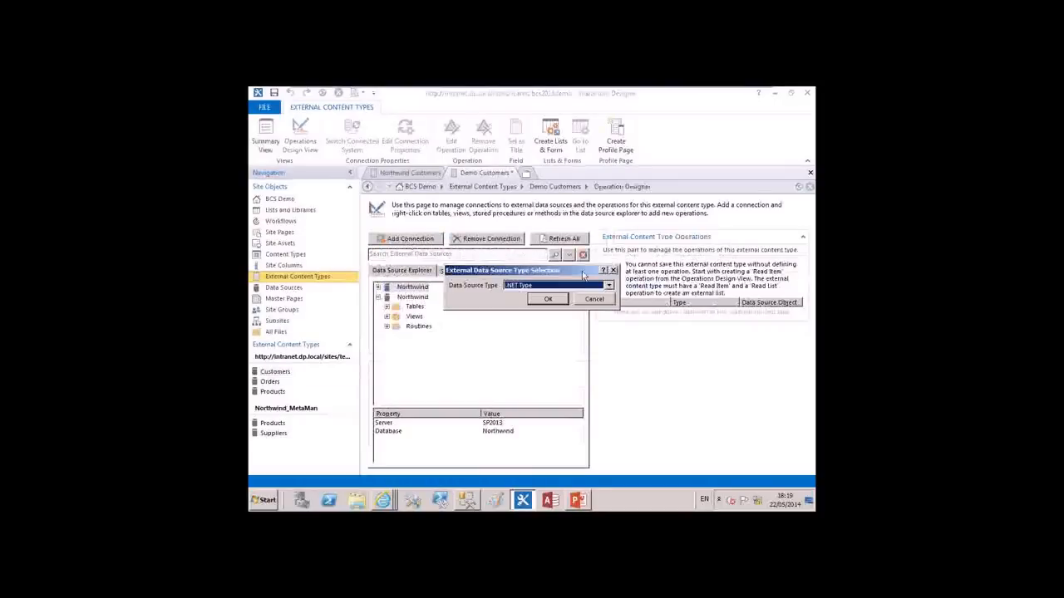
pyautogui.click(610, 285)
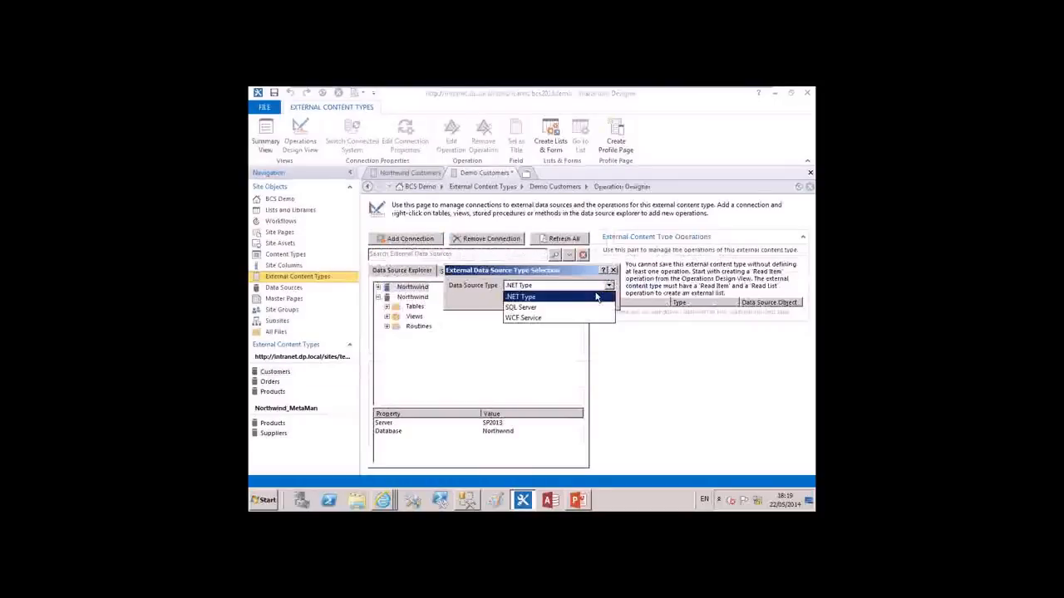
pyautogui.click(550, 311)
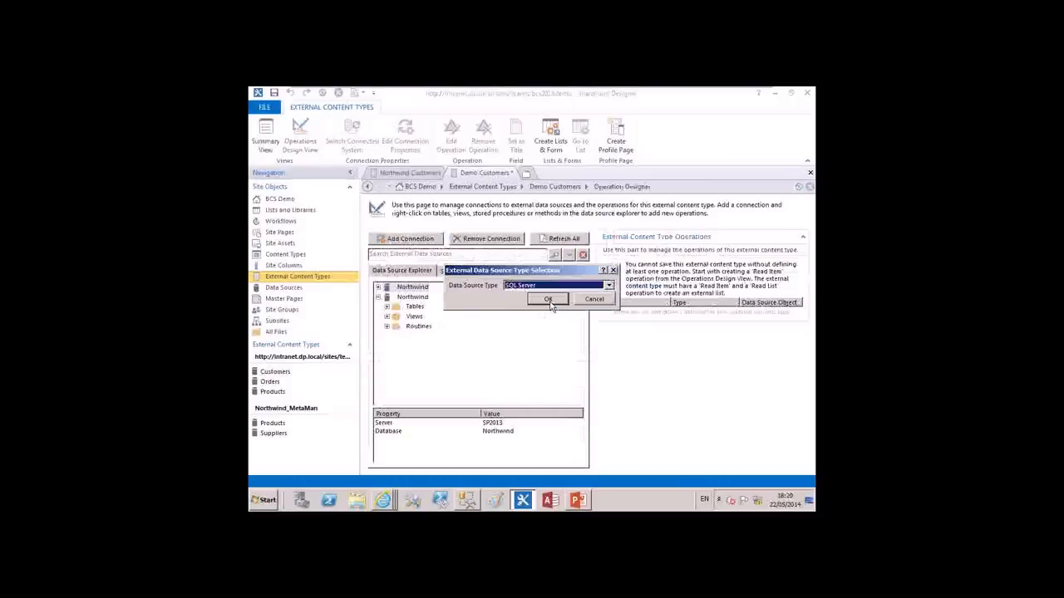
pyautogui.click(548, 301)
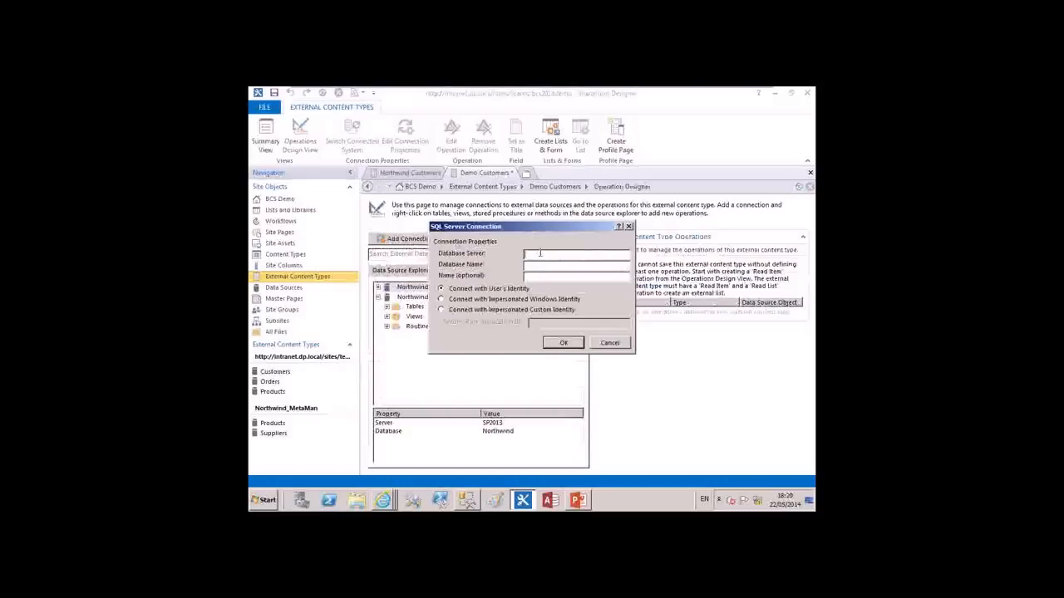
pyautogui.write('SP2013')
pyautogui.click(554, 264)
pyautogui.write('Northwind')
pyautogui.click(563, 341)
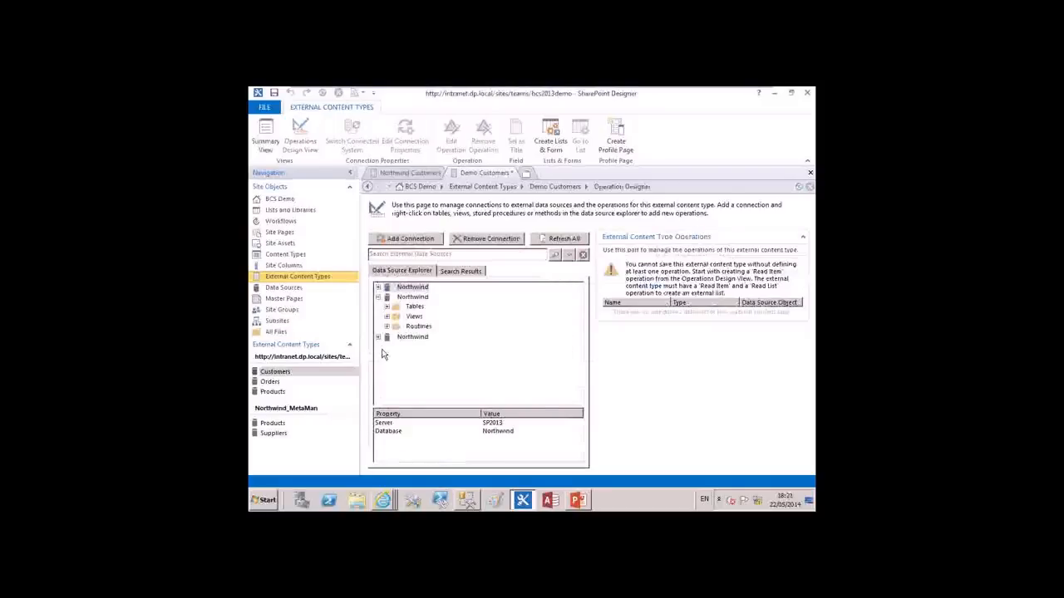
# Browse the tables and routines available in the newly added Northwind connection
pyautogui.click(378, 298)
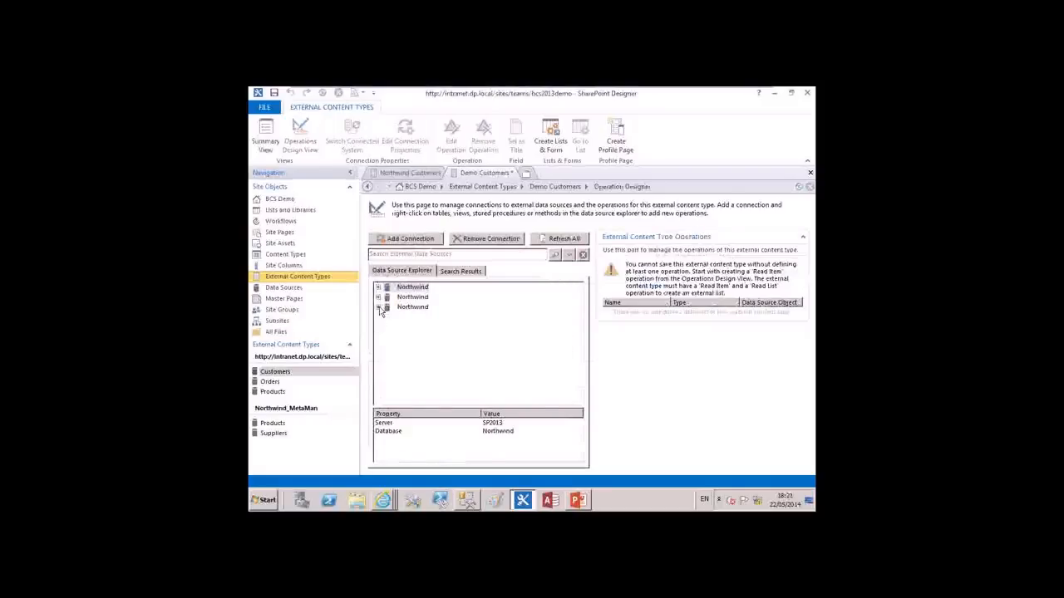
pyautogui.click(378, 307)
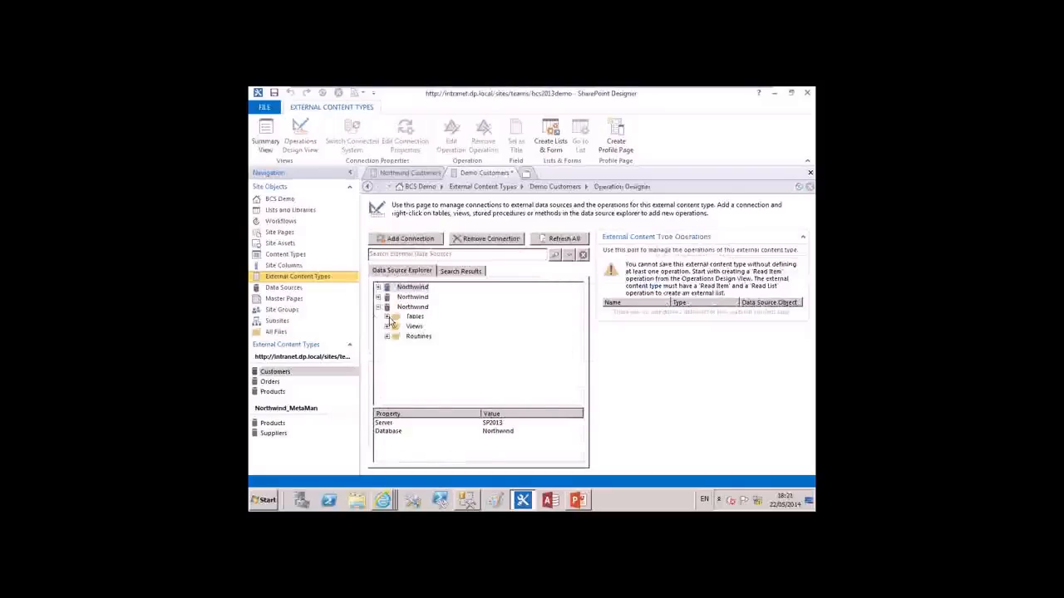
pyautogui.click(386, 317)
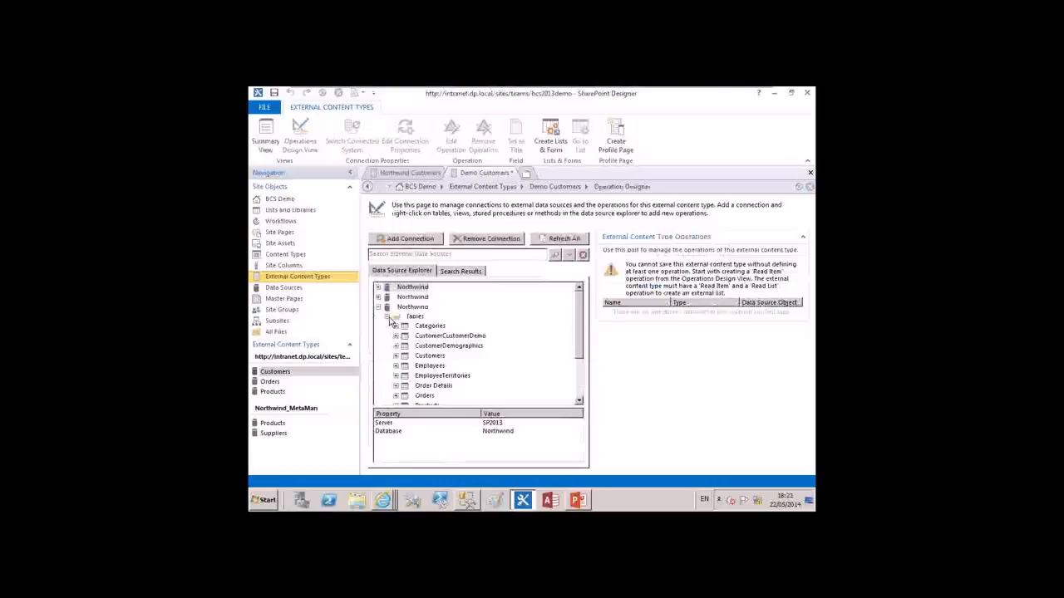
pyautogui.click(387, 318)
pyautogui.click(386, 337)
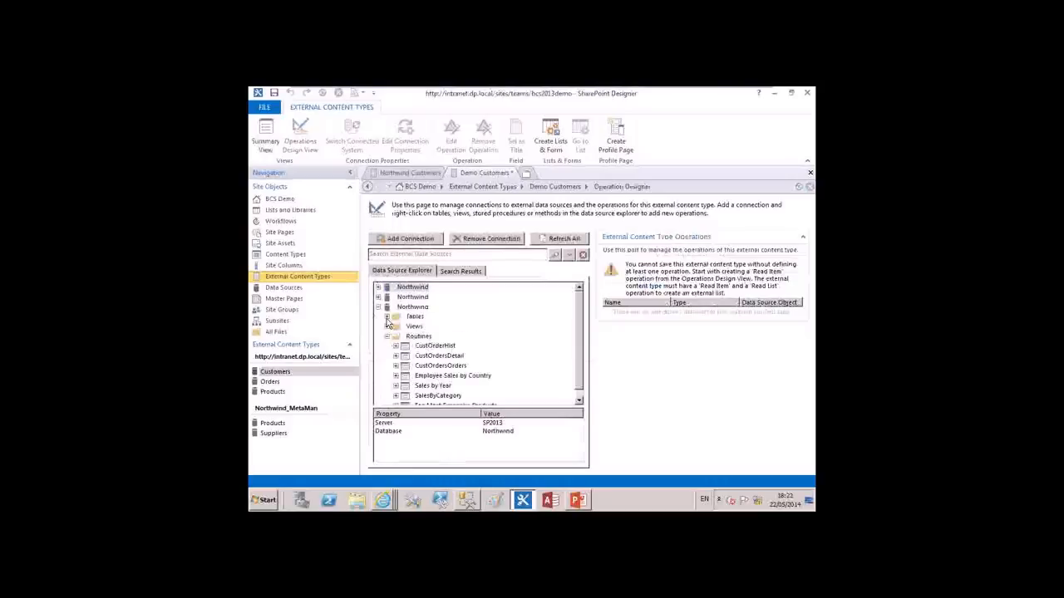
# Try to create all operations for the Customers table of the newly added Northwind connection
pyautogui.click(386, 319)
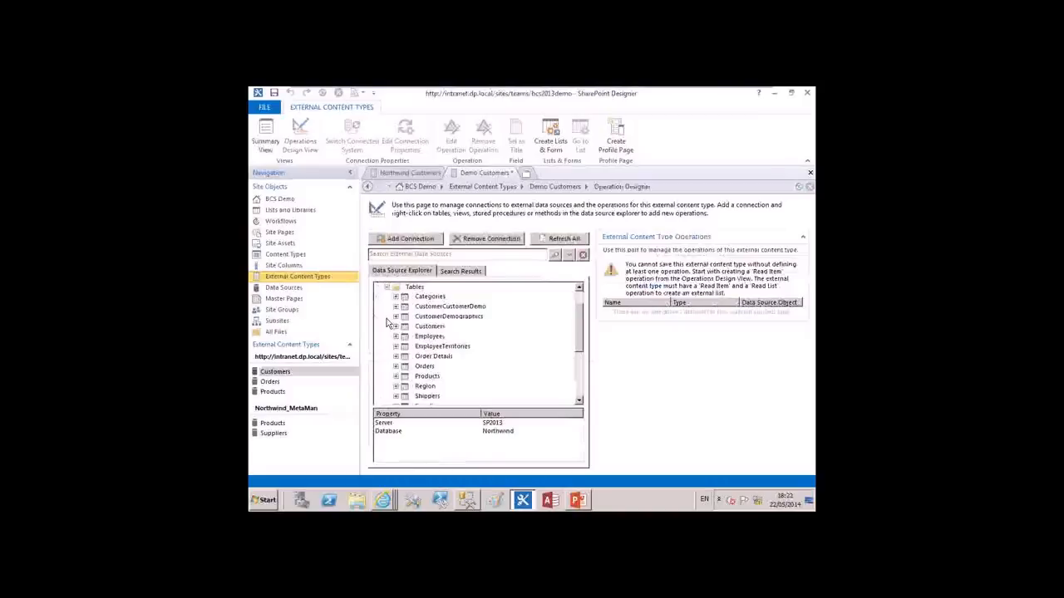
pyautogui.rightClick(441, 331)
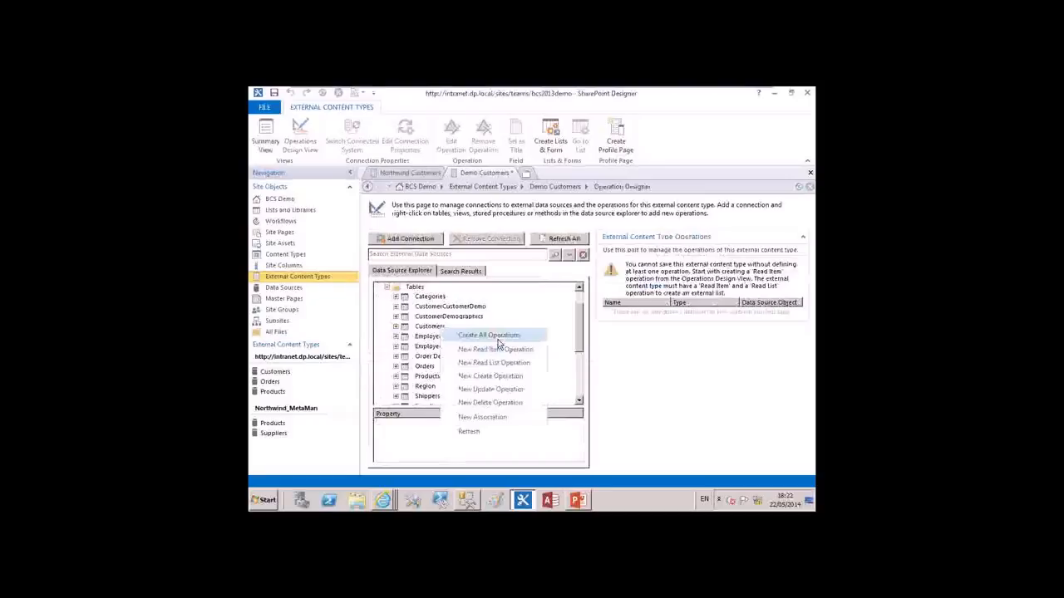
pyautogui.click(498, 337)
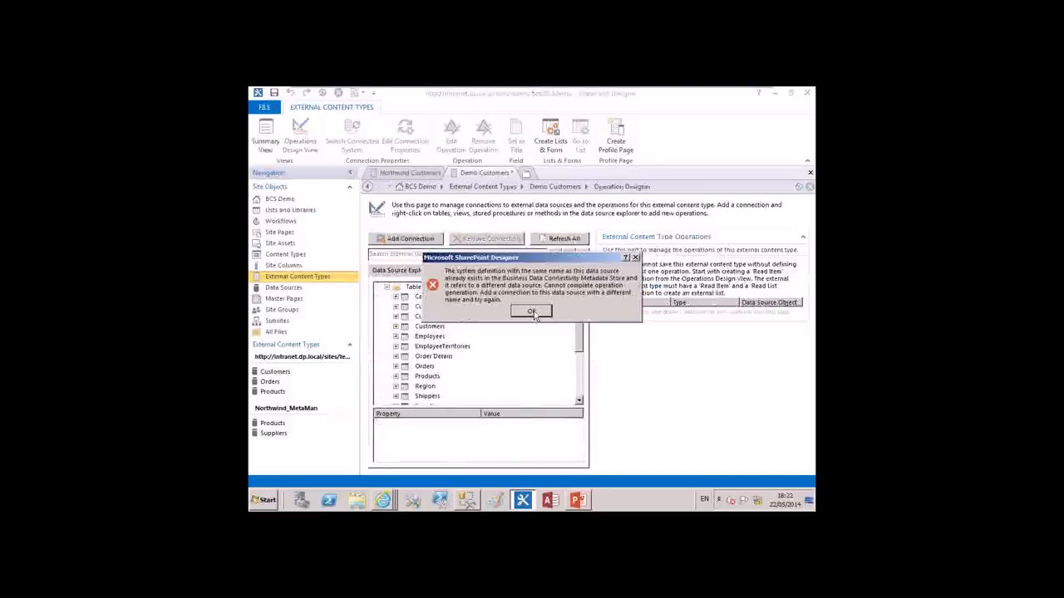
pyautogui.click(533, 313)
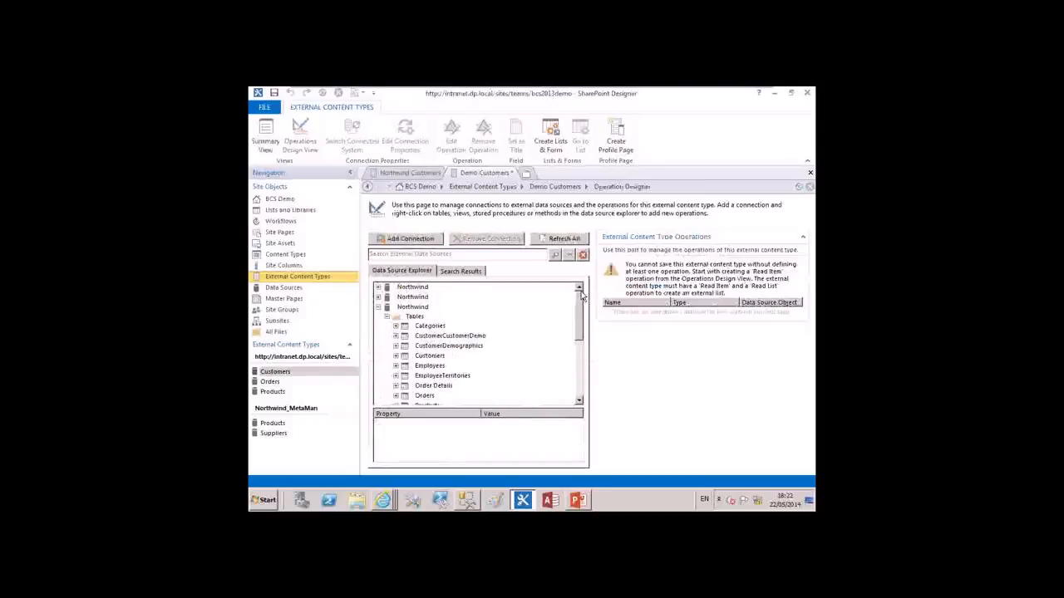
# Reopen the data sources from the content type's summary and try to create all operations for Customers in the first Northwind connection
pyautogui.click(379, 308)
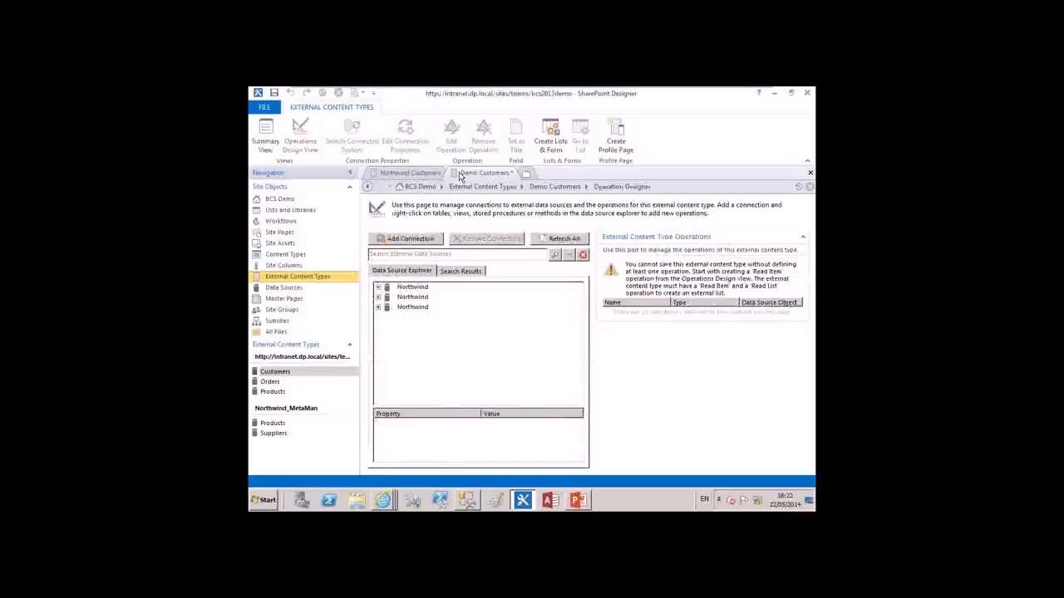
pyautogui.click(265, 141)
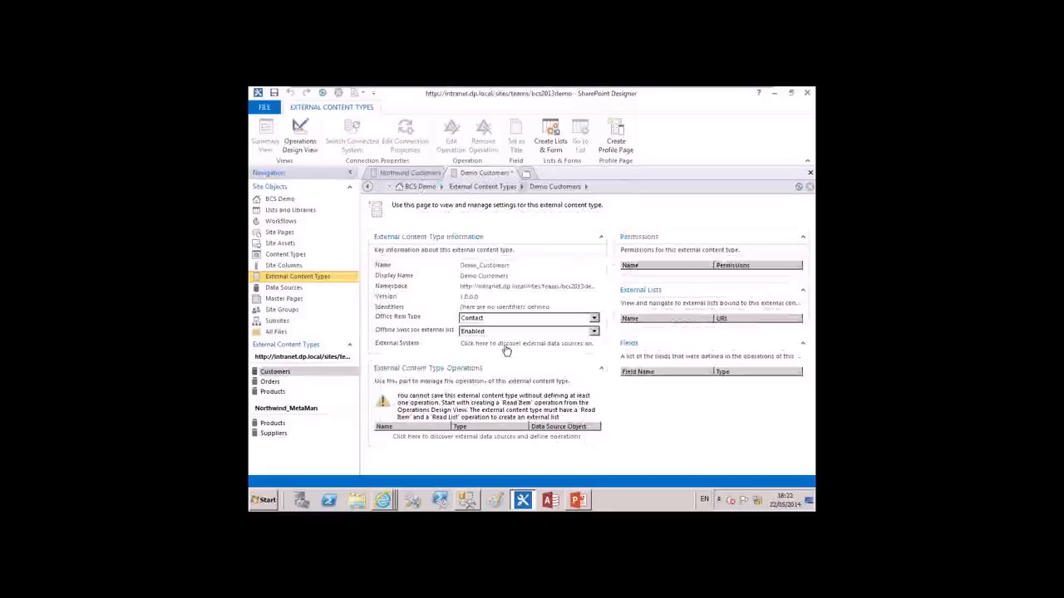
pyautogui.click(485, 344)
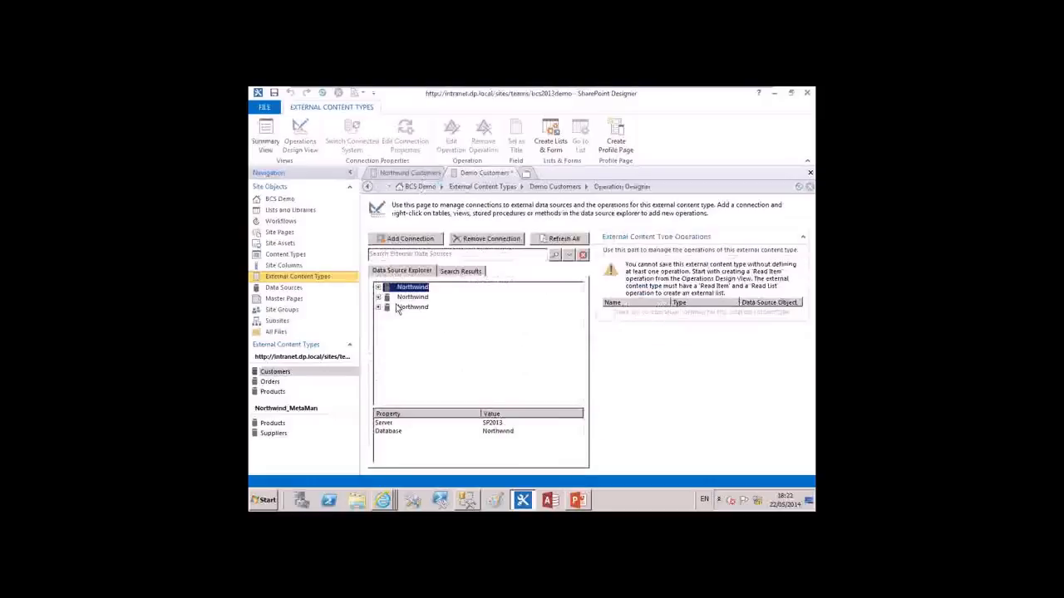
pyautogui.click(379, 308)
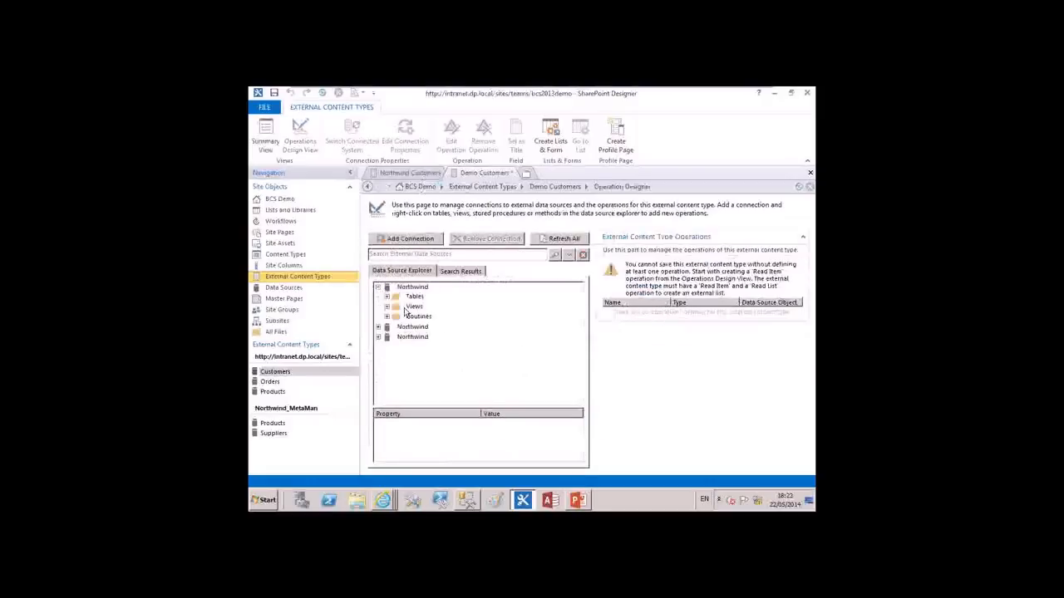
pyautogui.click(386, 297)
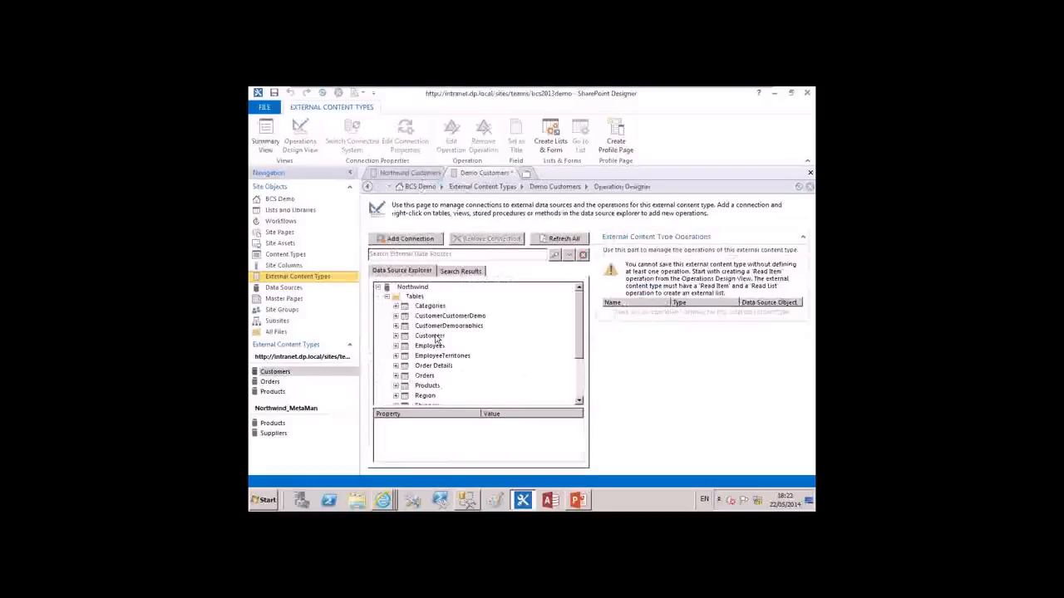
pyautogui.rightClick(435, 339)
pyautogui.click(476, 340)
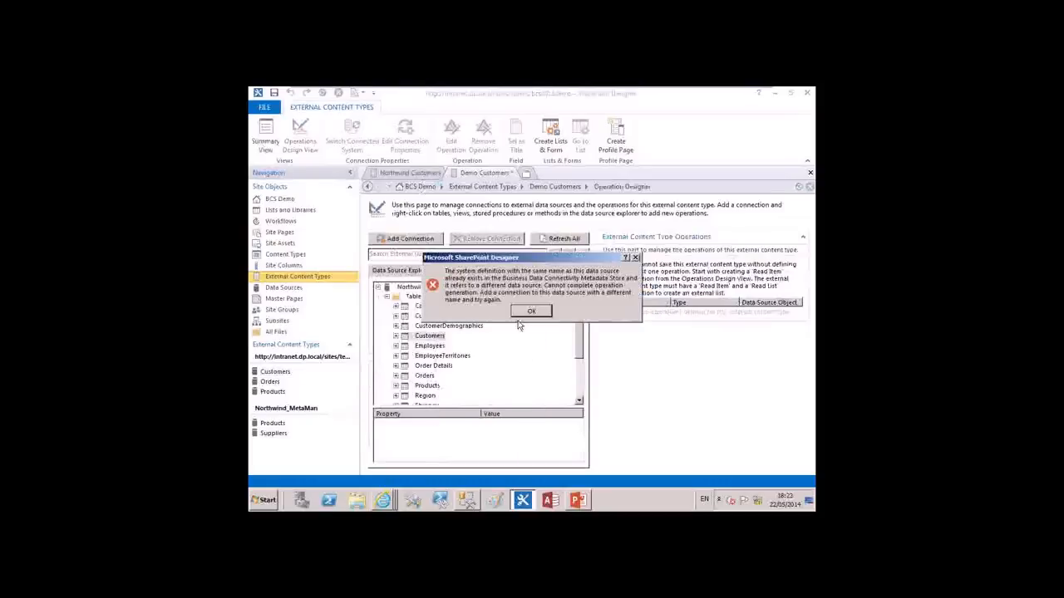
pyautogui.click(531, 315)
pyautogui.scroll(-1, 512, 351)
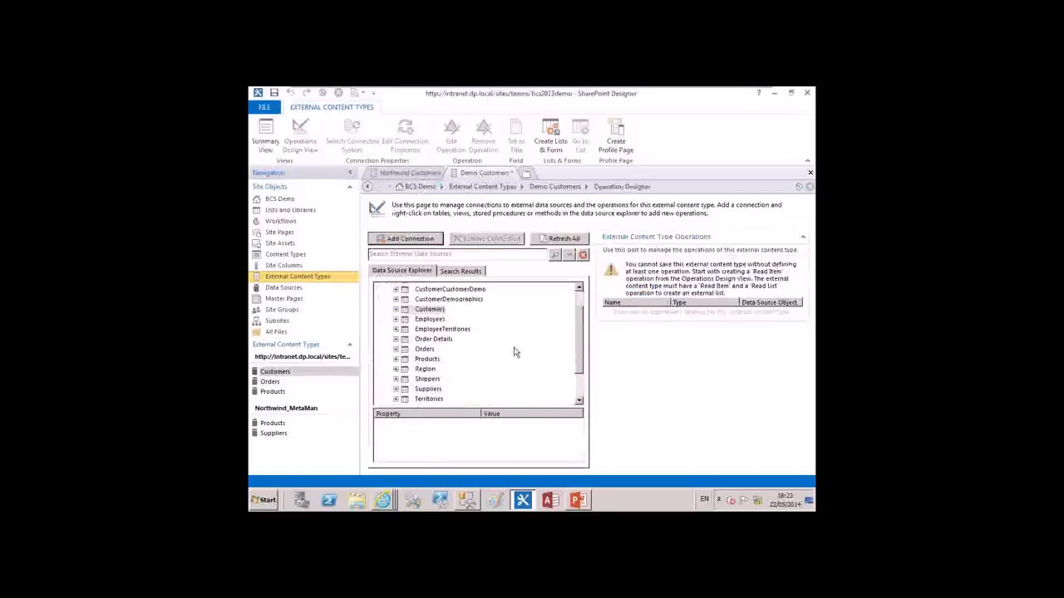
# Try to create all operations for the Shippers table of the first Northwind connection
pyautogui.scroll(-1, 497, 354)
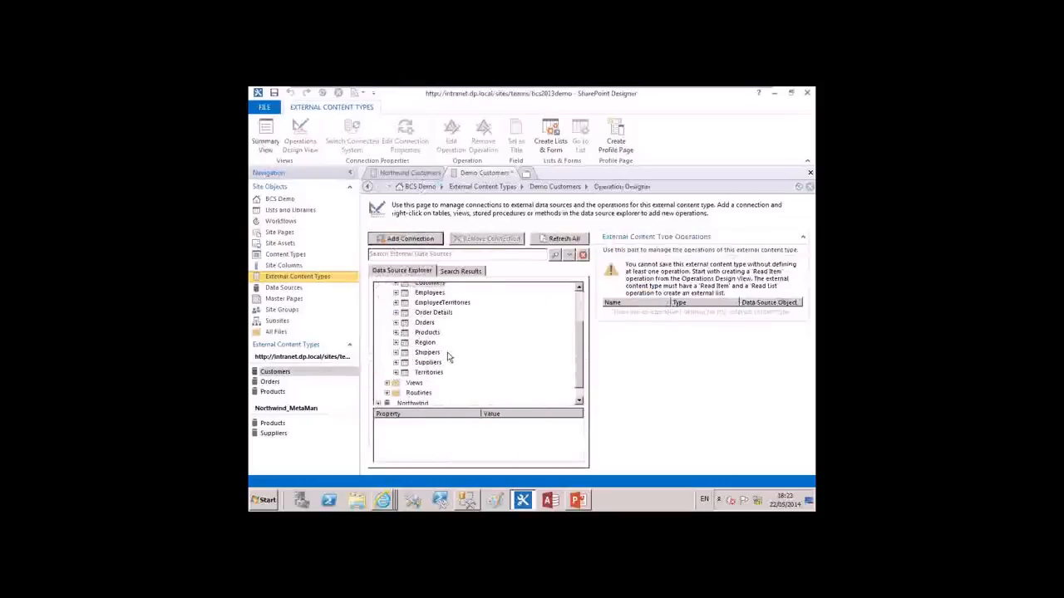
pyautogui.rightClick(447, 352)
pyautogui.click(471, 355)
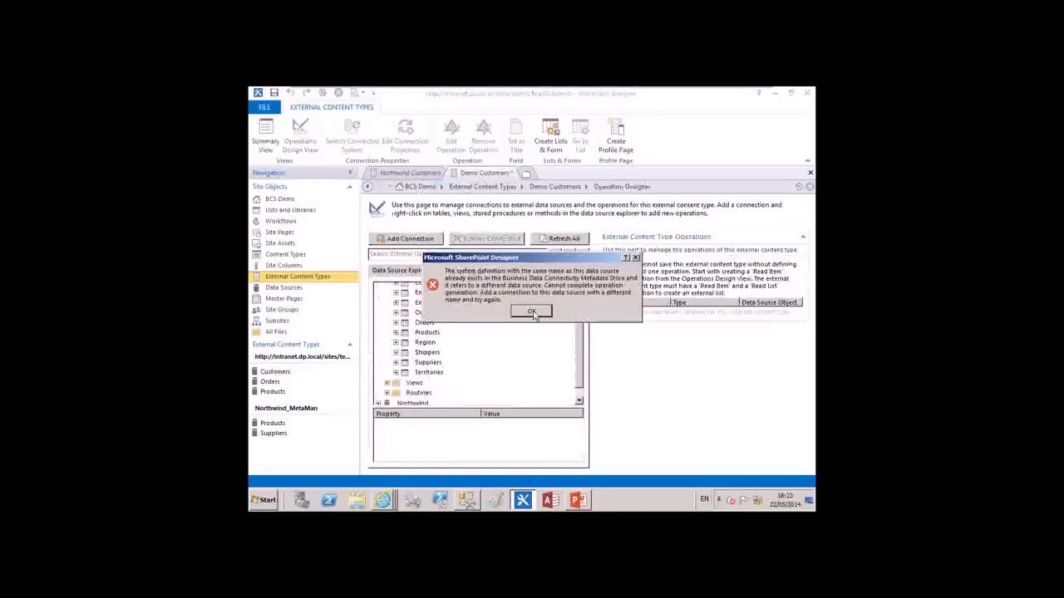
pyautogui.click(531, 313)
# Remove the last Northwind connection in the data source list, which points to server SP2013
pyautogui.scroll(2, 527, 335)
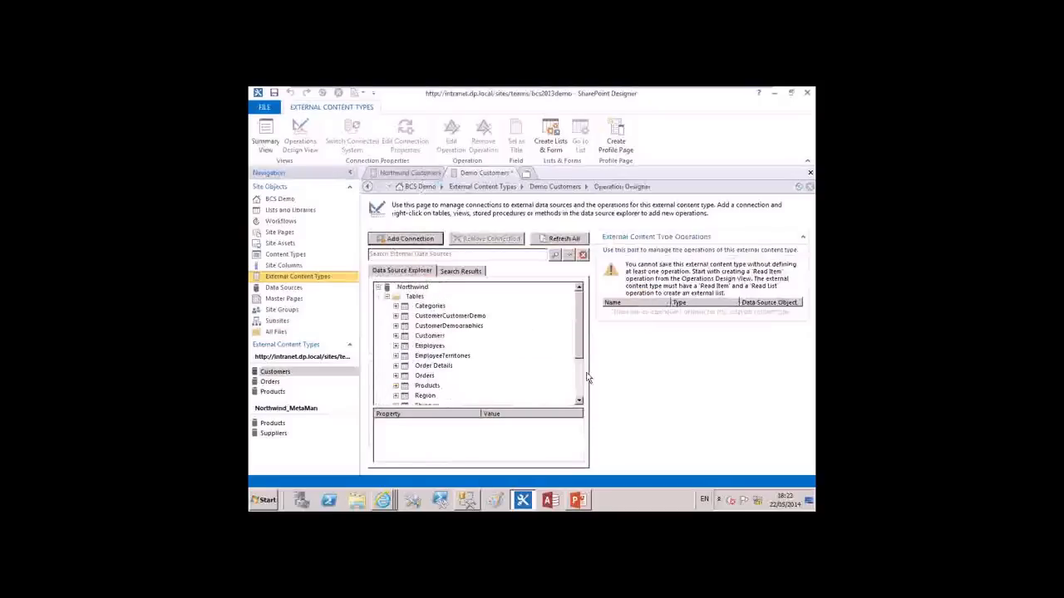
pyautogui.scroll(-3, 466, 390)
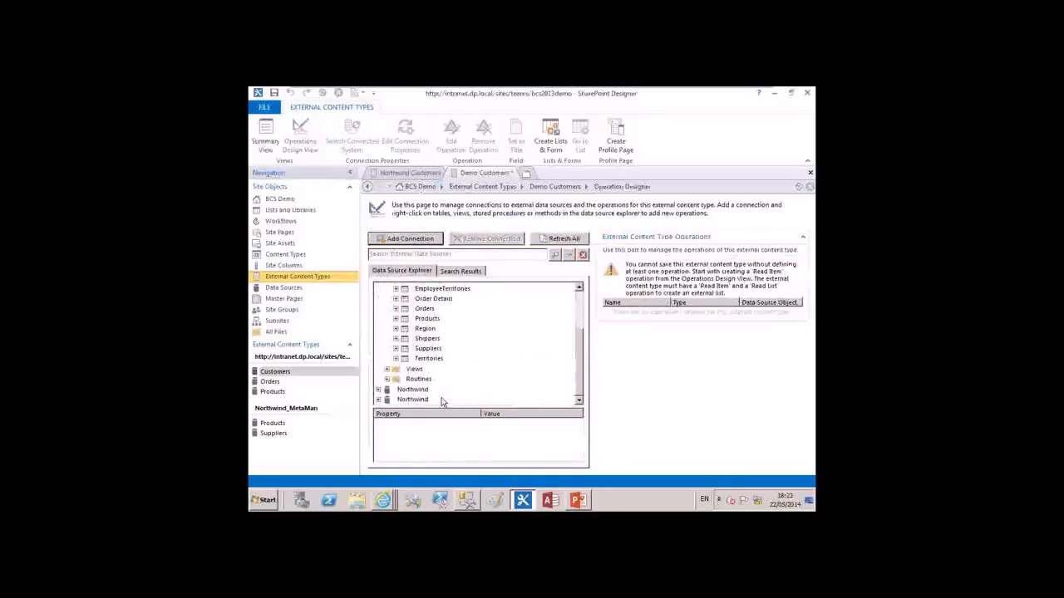
pyautogui.click(442, 401)
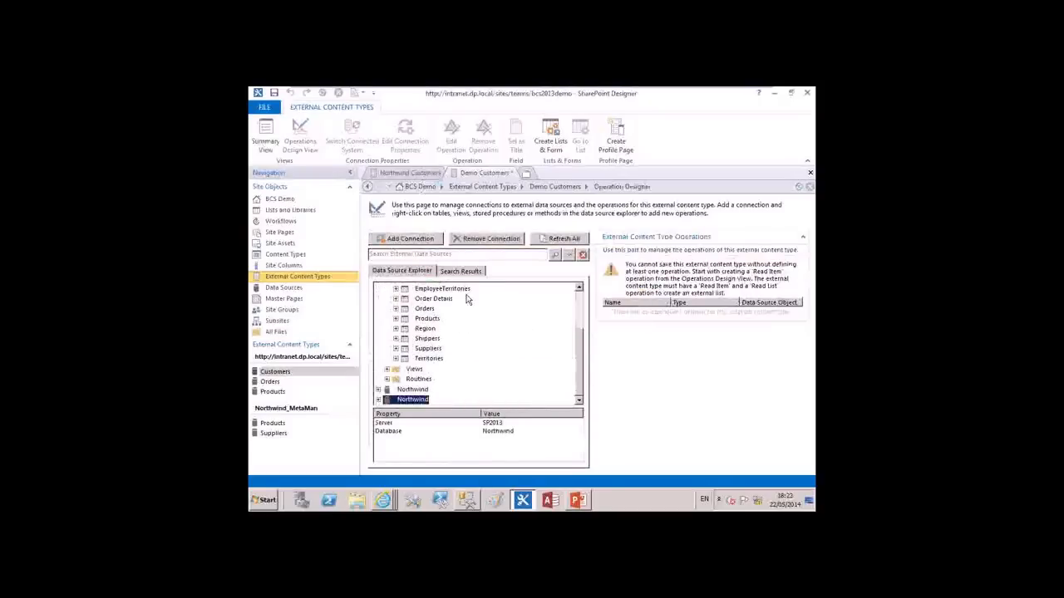
pyautogui.click(486, 241)
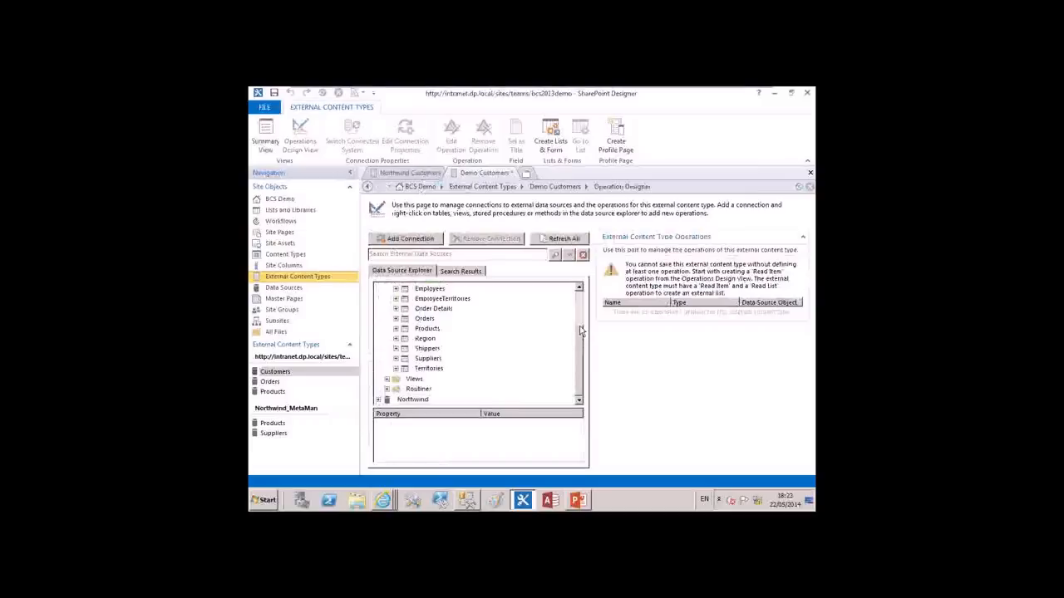
# Start creating all operations for the Customers table of the first Northwind connection and advance to the parameters configuration
pyautogui.scroll(3, 580, 331)
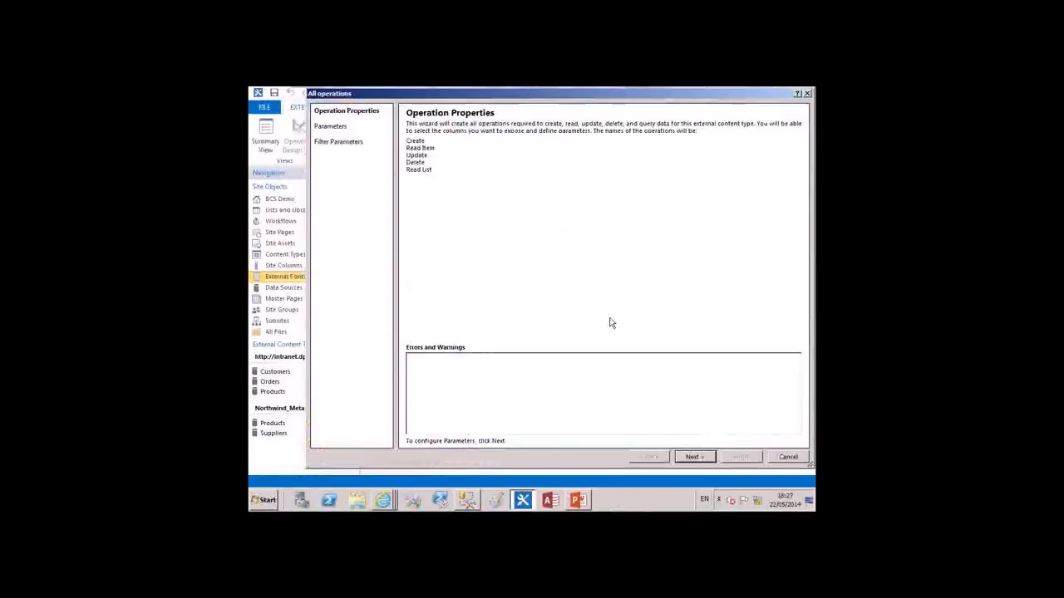
pyautogui.click(806, 96)
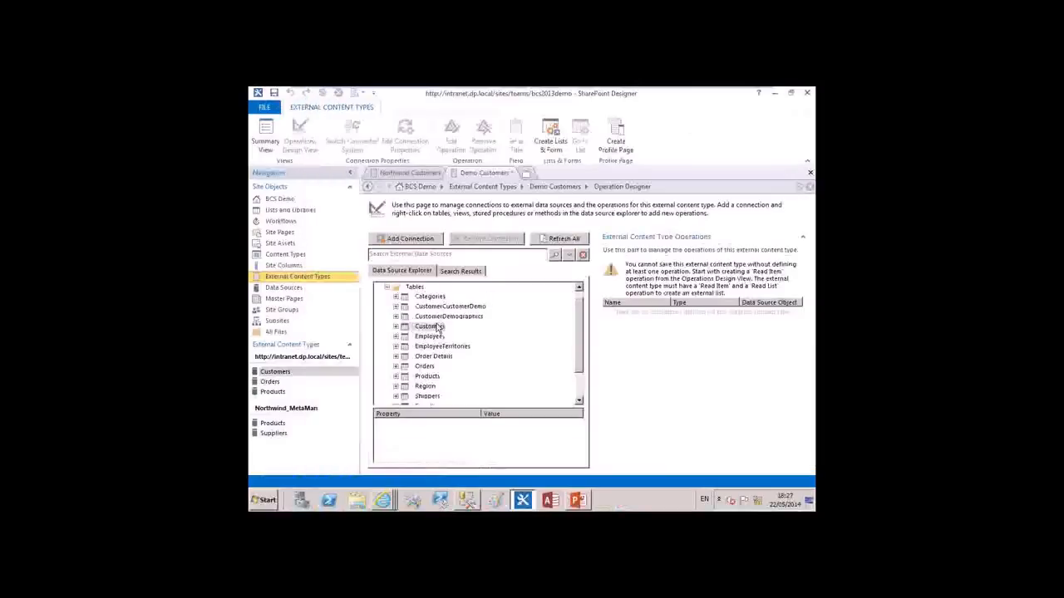
pyautogui.rightClick(438, 329)
pyautogui.click(504, 325)
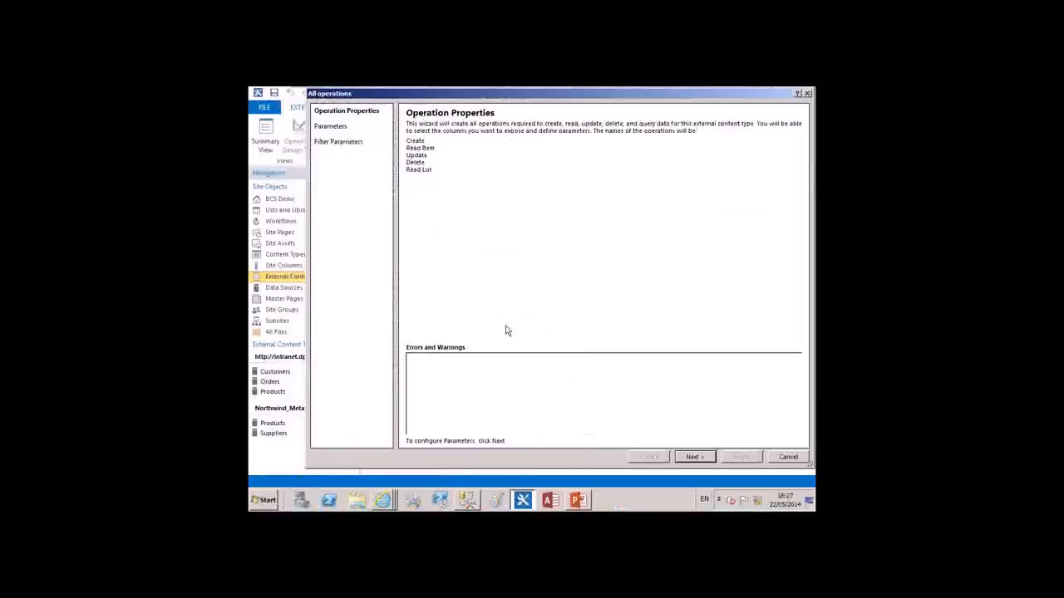
pyautogui.click(694, 457)
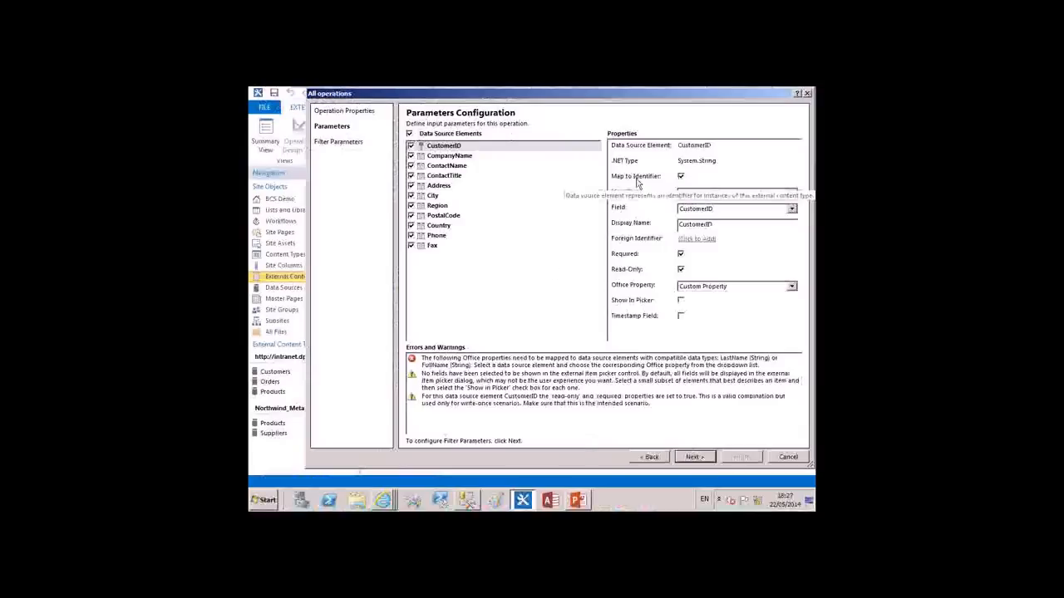
# Turn off the identifier mapping of the CustomerID element to check the resulting errors, and turn it back on
pyautogui.click(680, 176)
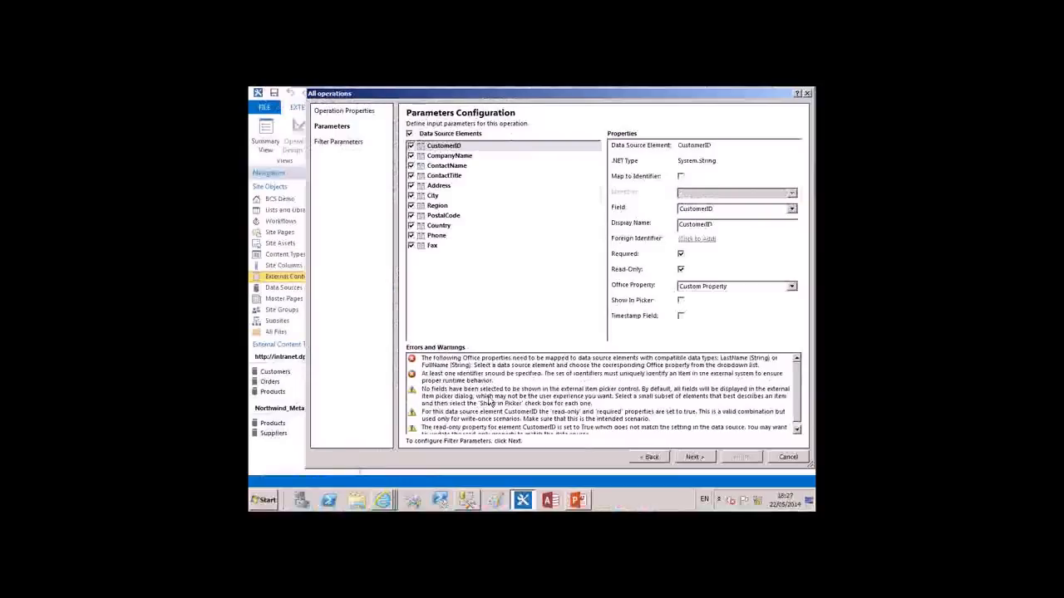
pyautogui.click(680, 176)
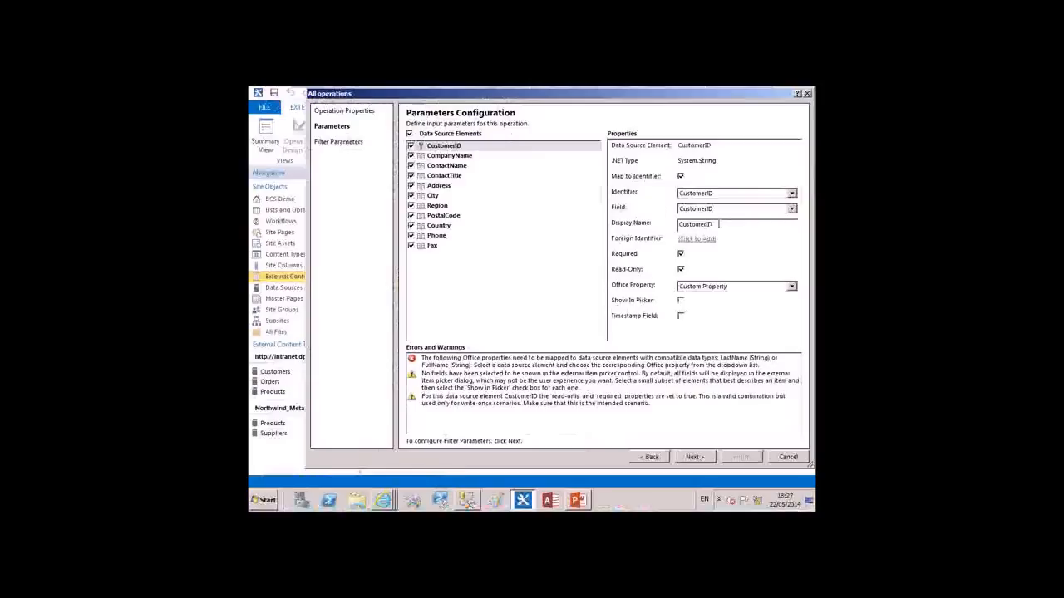
# Set the display names of CompanyName and ContactName to "Company Name" and "Contact Name"
pyautogui.click(462, 156)
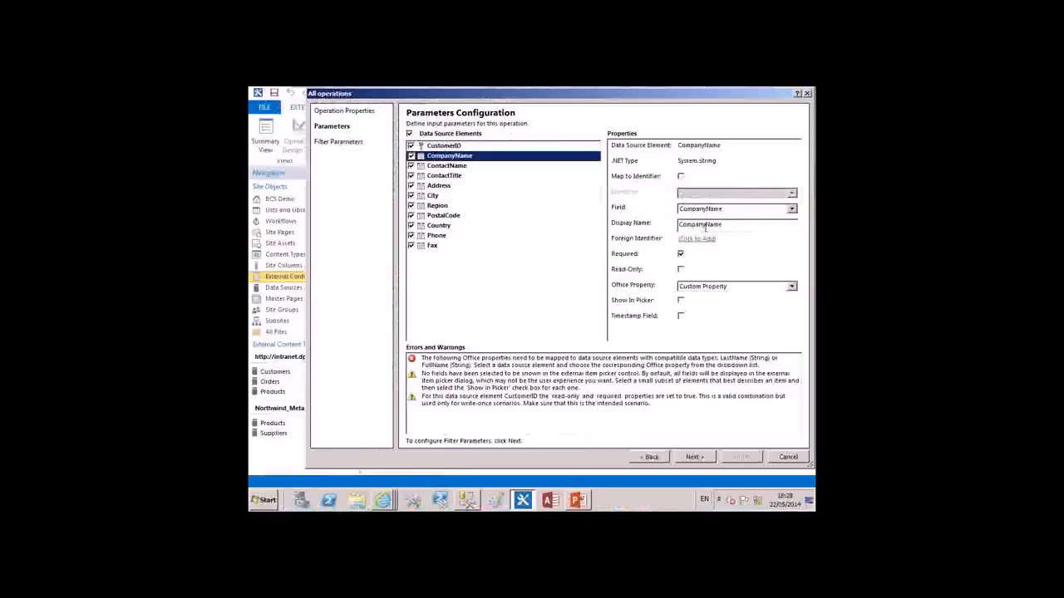
pyautogui.click(706, 224)
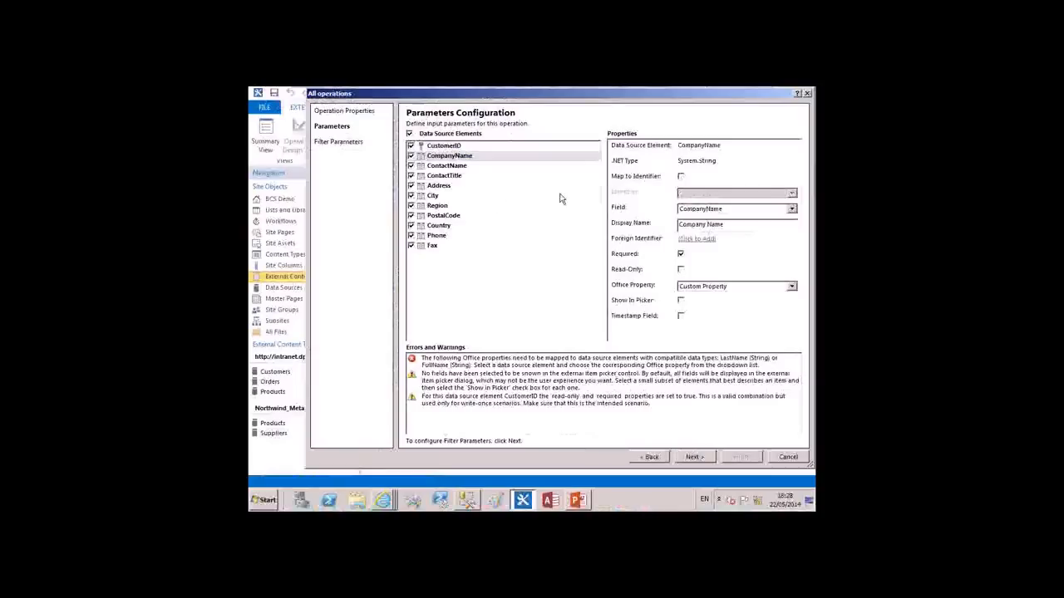
pyautogui.press('Down')
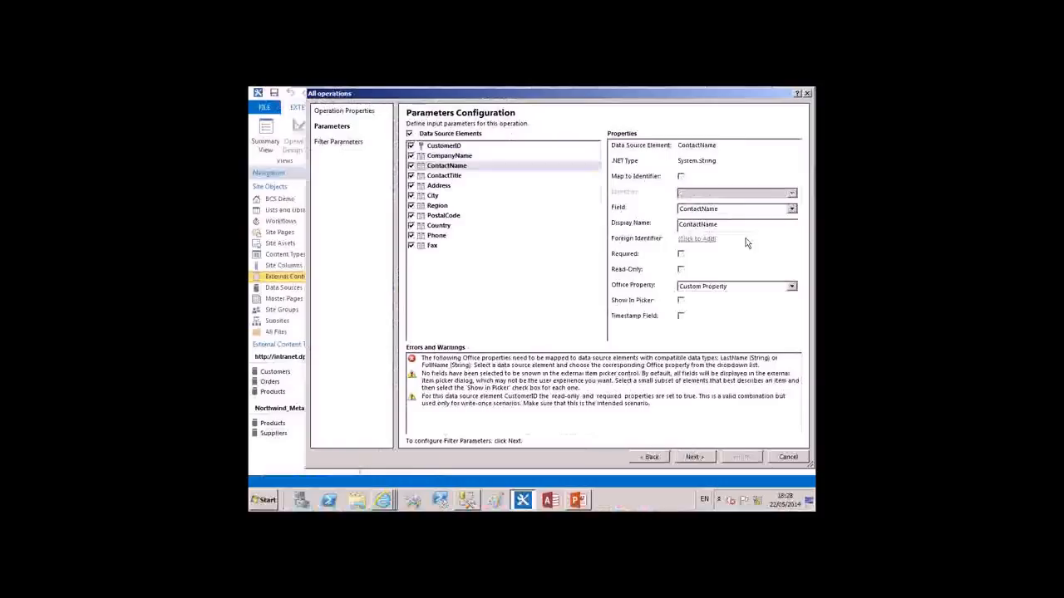
pyautogui.click(698, 225)
pyautogui.click(459, 157)
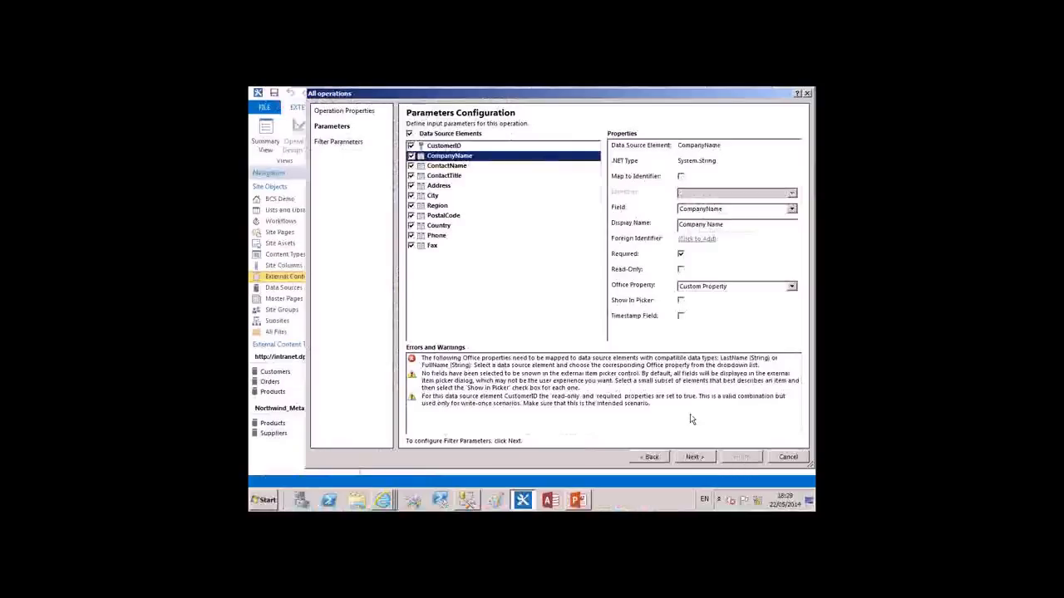
# Map the ContactName element to the Full Name (FullName) Office property
pyautogui.click(468, 166)
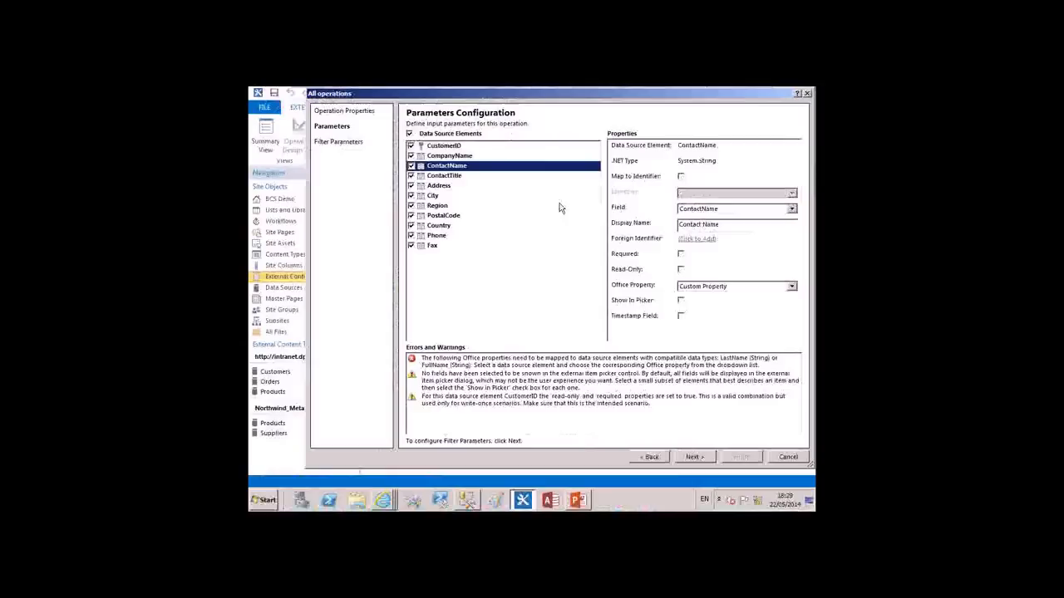
pyautogui.click(794, 288)
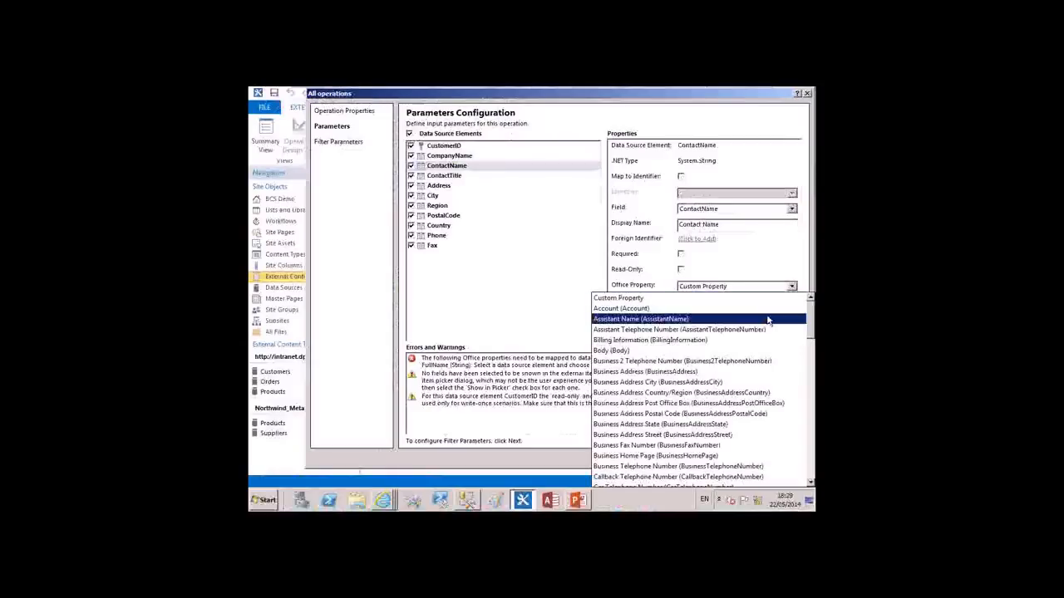
pyautogui.scroll(-3, 768, 318)
pyautogui.scroll(-4, 768, 321)
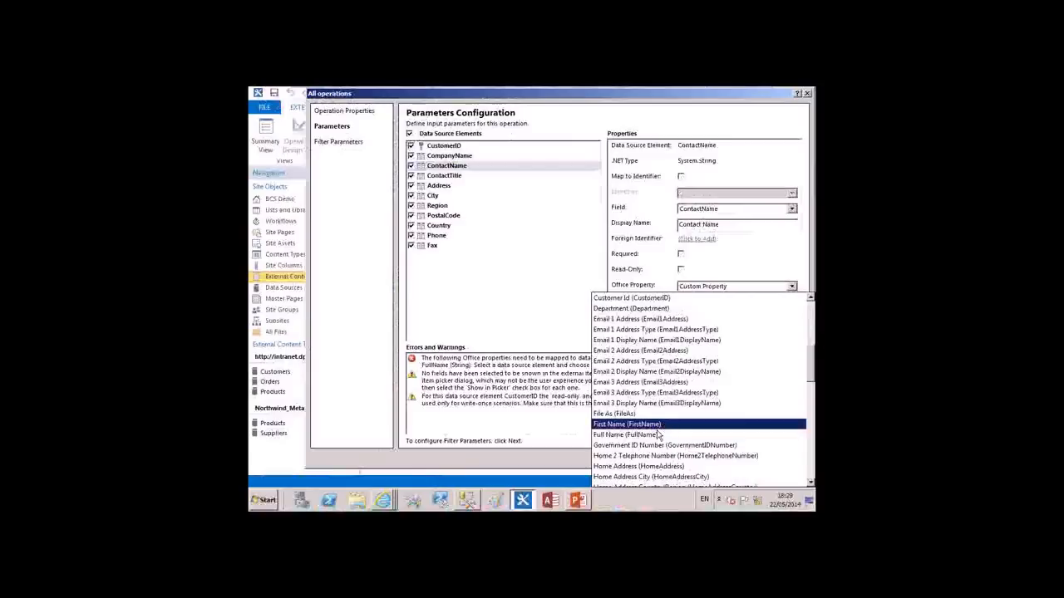
pyautogui.click(662, 435)
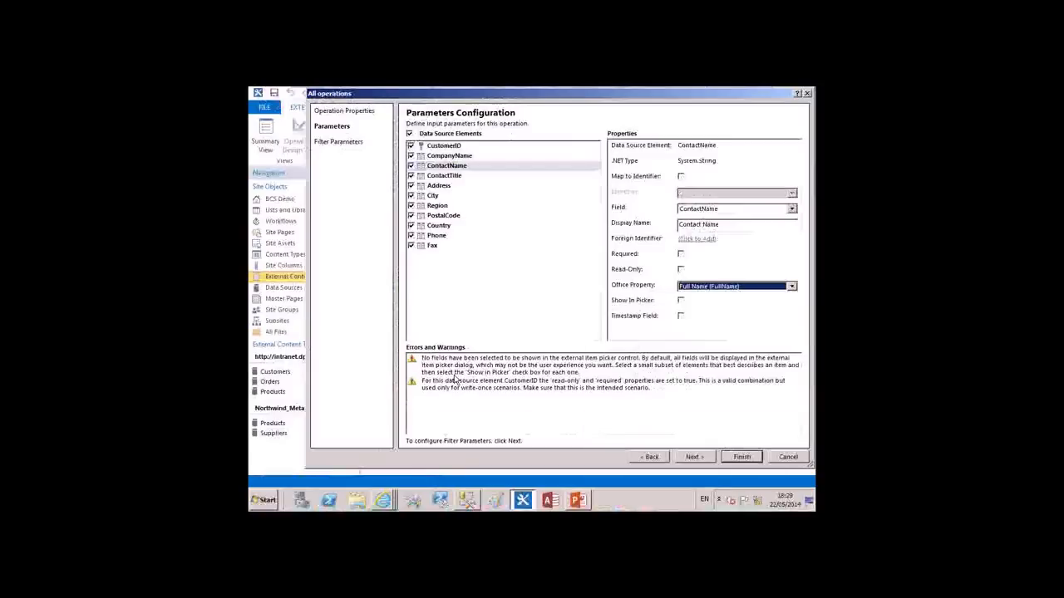
# Map the CompanyName element to the Company Name (CompanyName) Office property
pyautogui.click(477, 157)
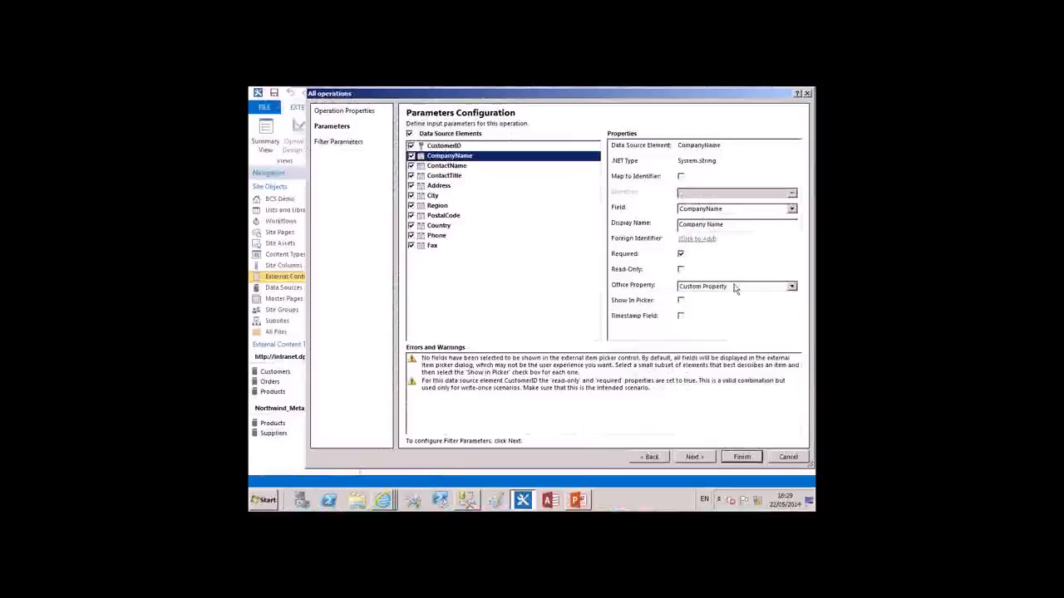
pyautogui.click(735, 287)
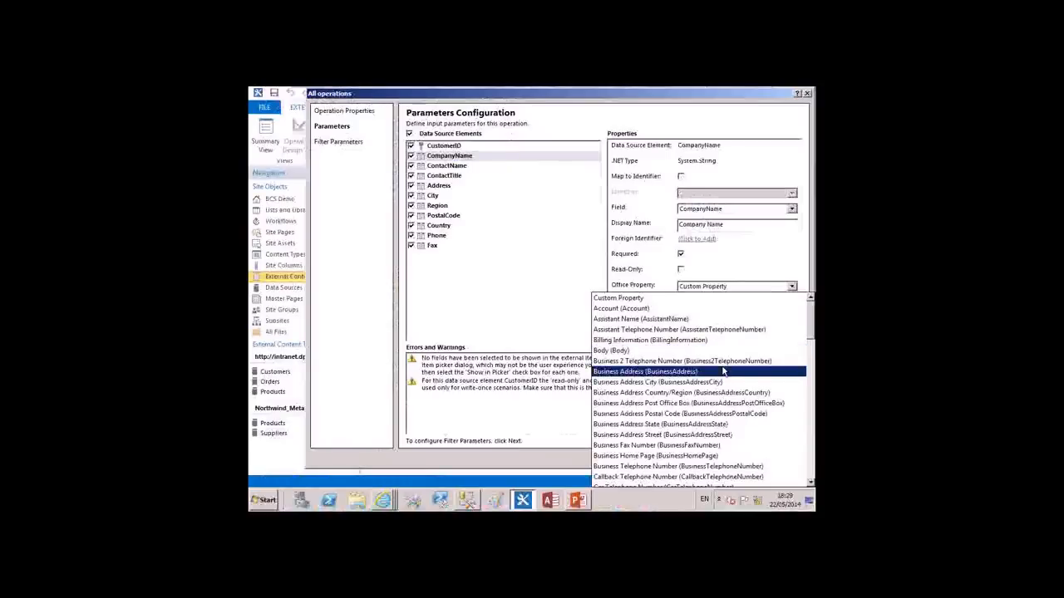
pyautogui.scroll(-1, 723, 371)
pyautogui.scroll(1, 723, 371)
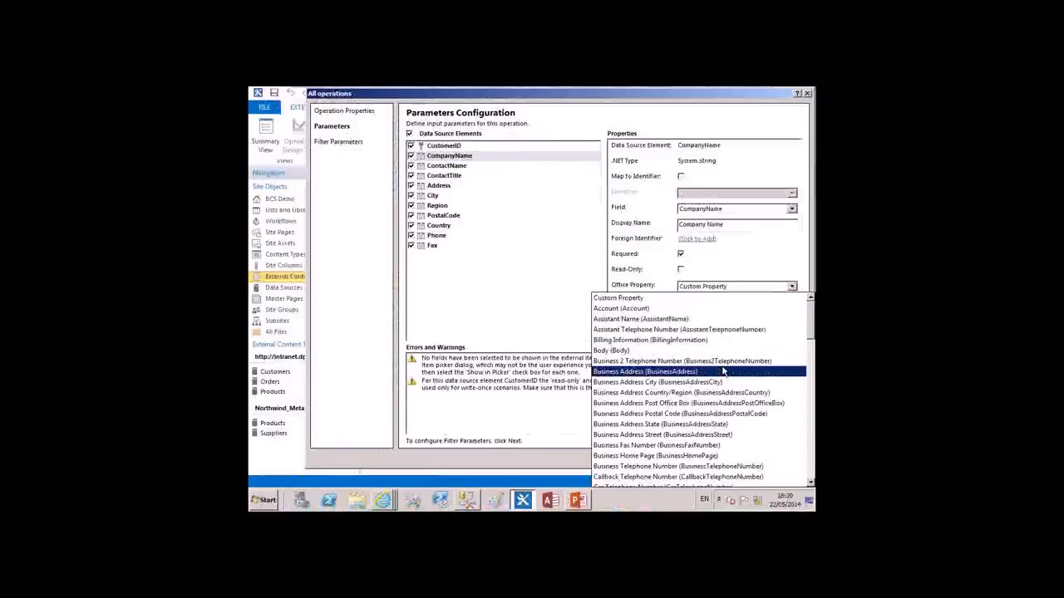
pyautogui.scroll(-1, 723, 371)
pyautogui.scroll(-1, 723, 372)
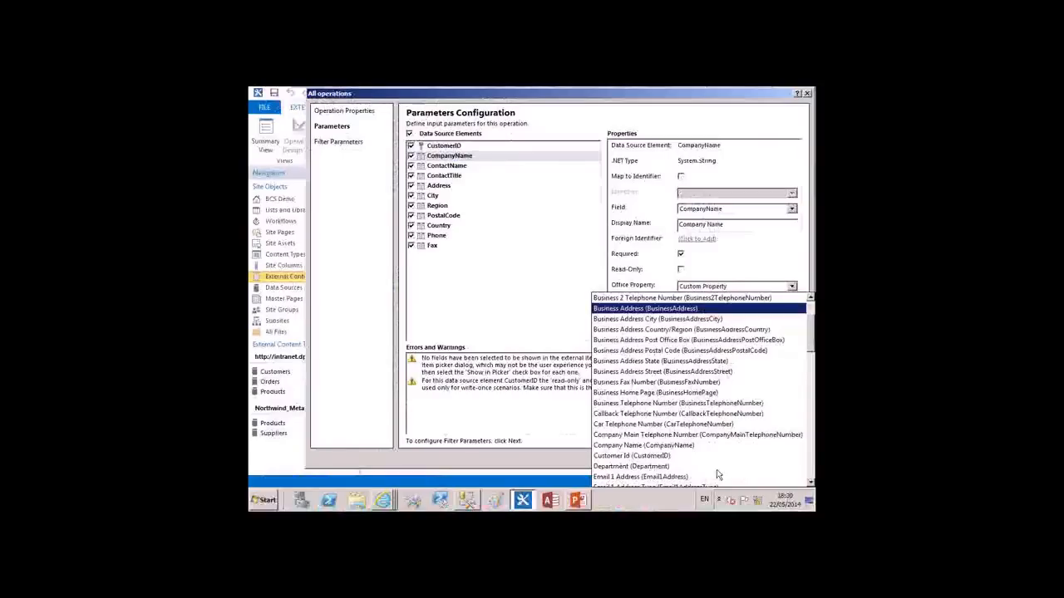
pyautogui.click(681, 445)
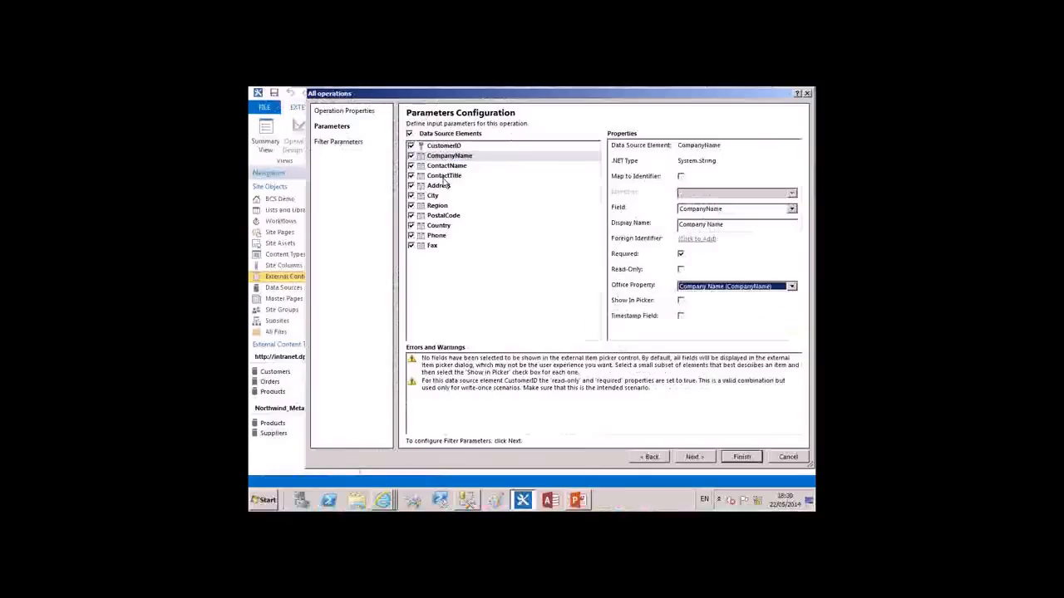
# Map the Address element to the Business Address (BusinessAddress) Office property
pyautogui.click(445, 176)
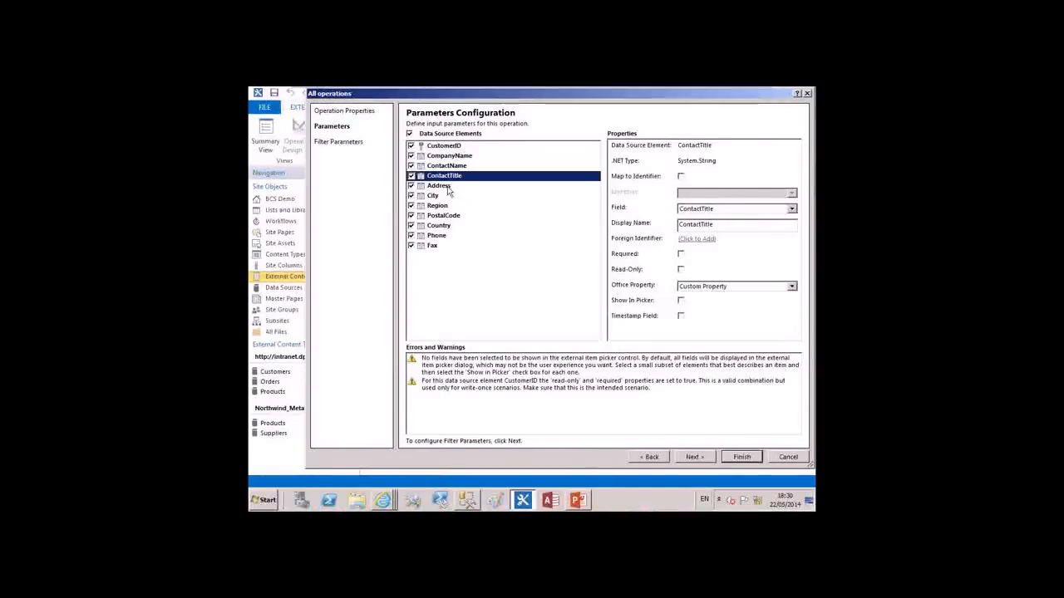
pyautogui.click(440, 185)
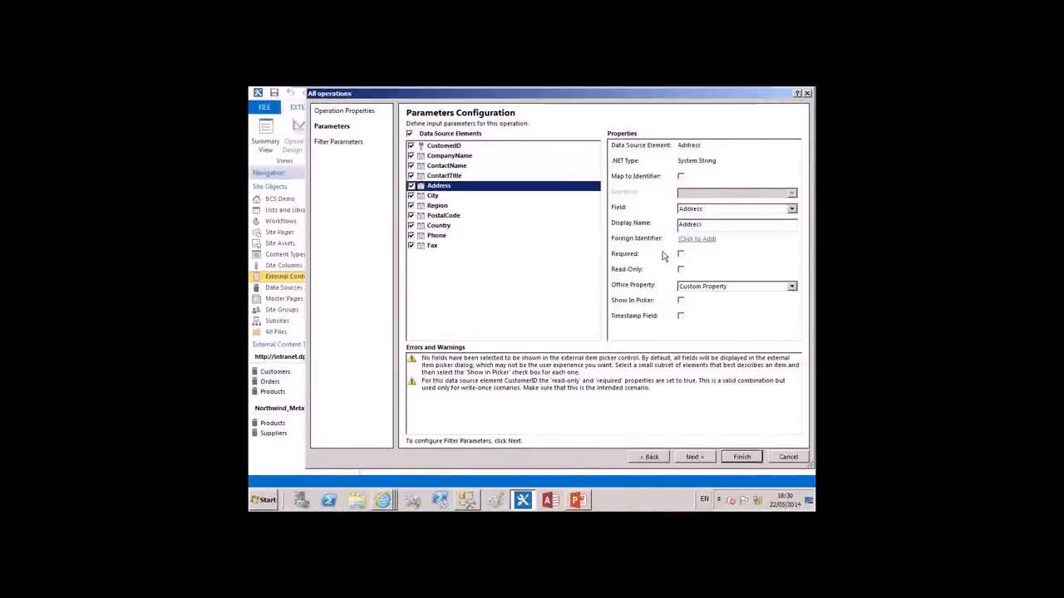
pyautogui.click(792, 287)
pyautogui.press('Down')
pyautogui.press('Down')
pyautogui.press('Down')
pyautogui.press('Down')
pyautogui.press('Down')
pyautogui.press('Down')
pyautogui.press('Return')
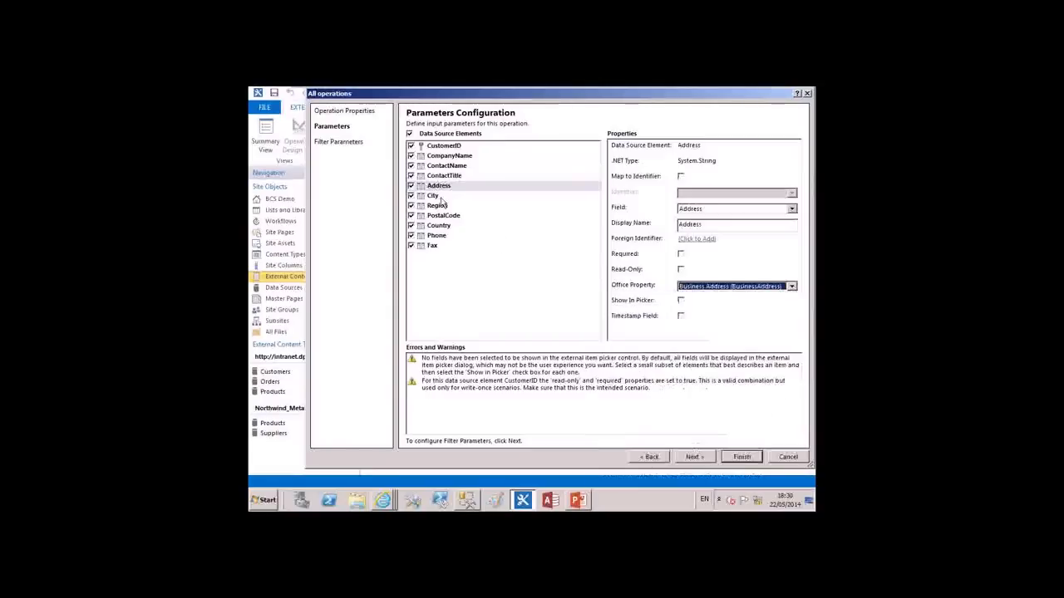
# Map City to the Business Address City Office property and Region to Business Address State
pyautogui.click(440, 196)
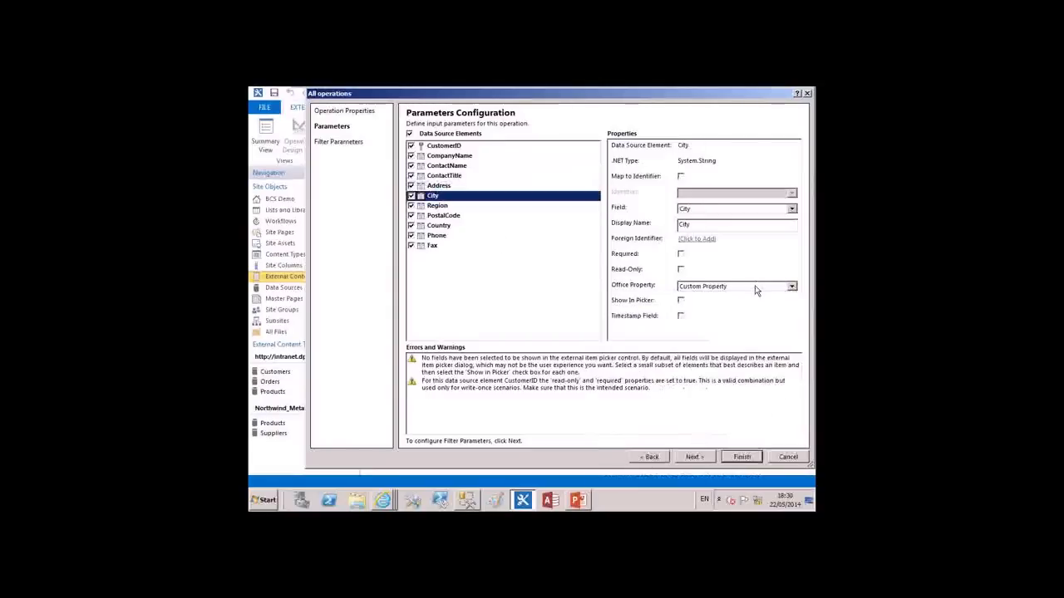
pyautogui.click(756, 287)
pyautogui.click(681, 348)
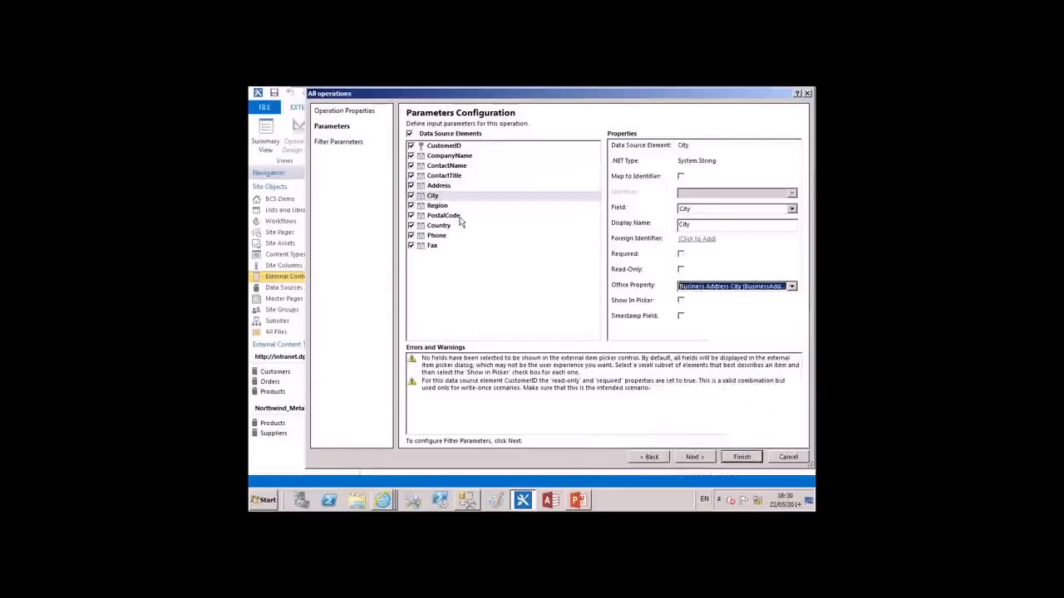
pyautogui.click(444, 206)
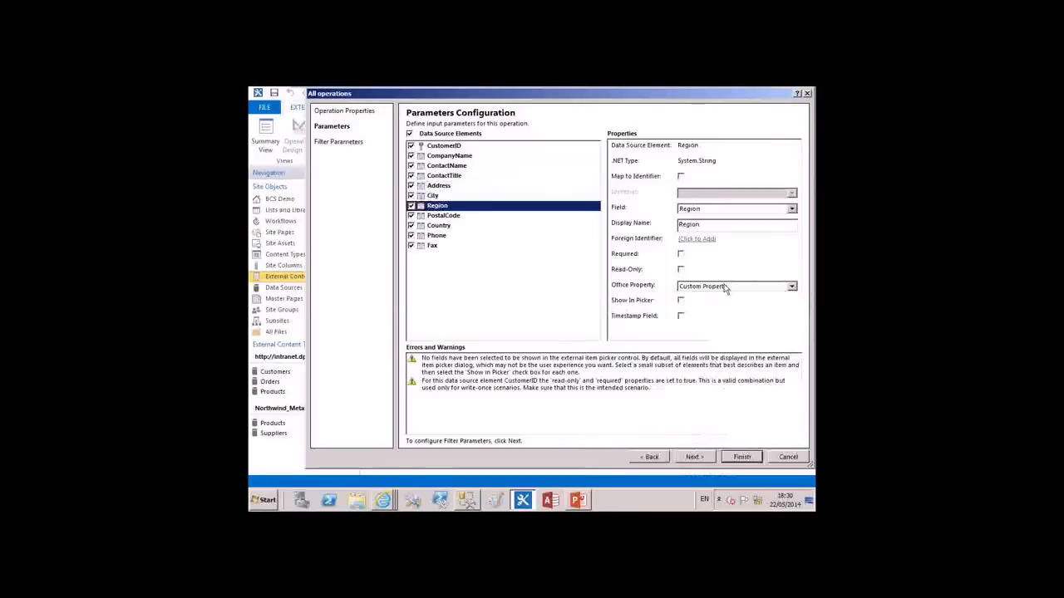
pyautogui.click(726, 287)
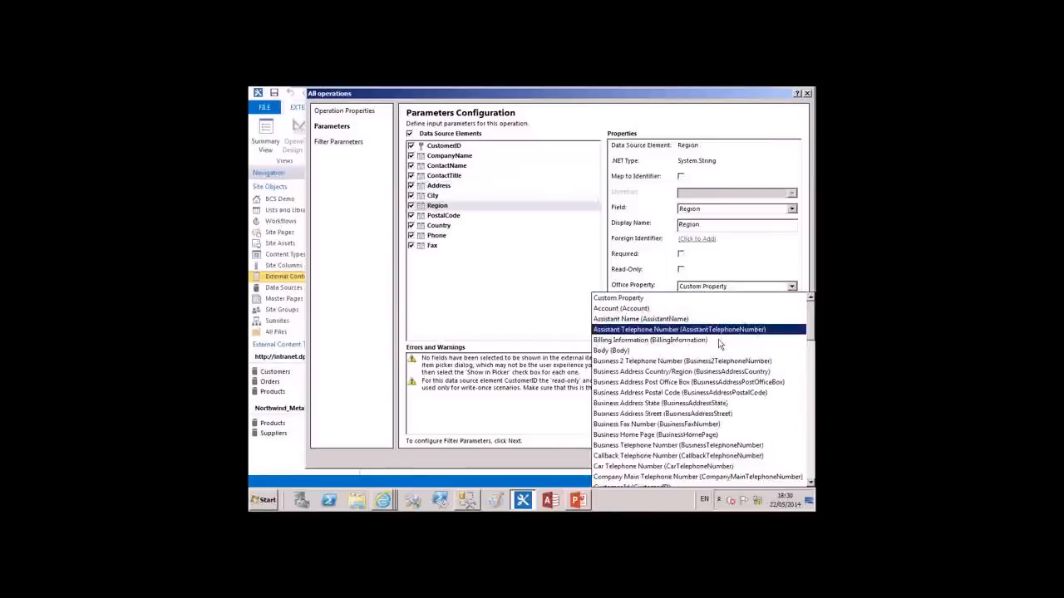
pyautogui.click(670, 403)
# Map the PostalCode element to the Business Address Postal Code (BusinessAddressPostalCode) Office property
pyautogui.click(465, 218)
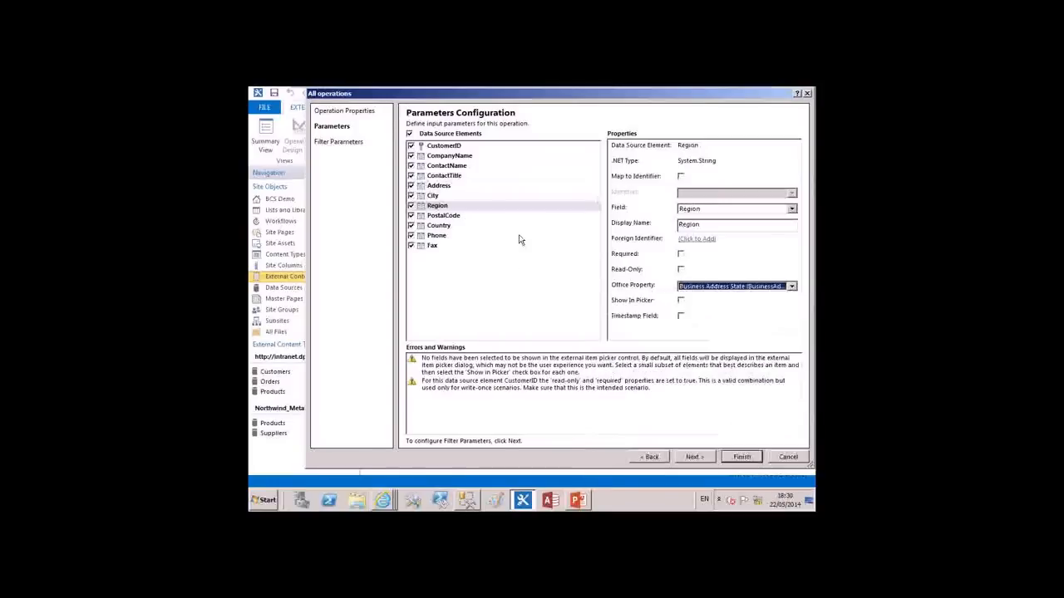
pyautogui.click(696, 286)
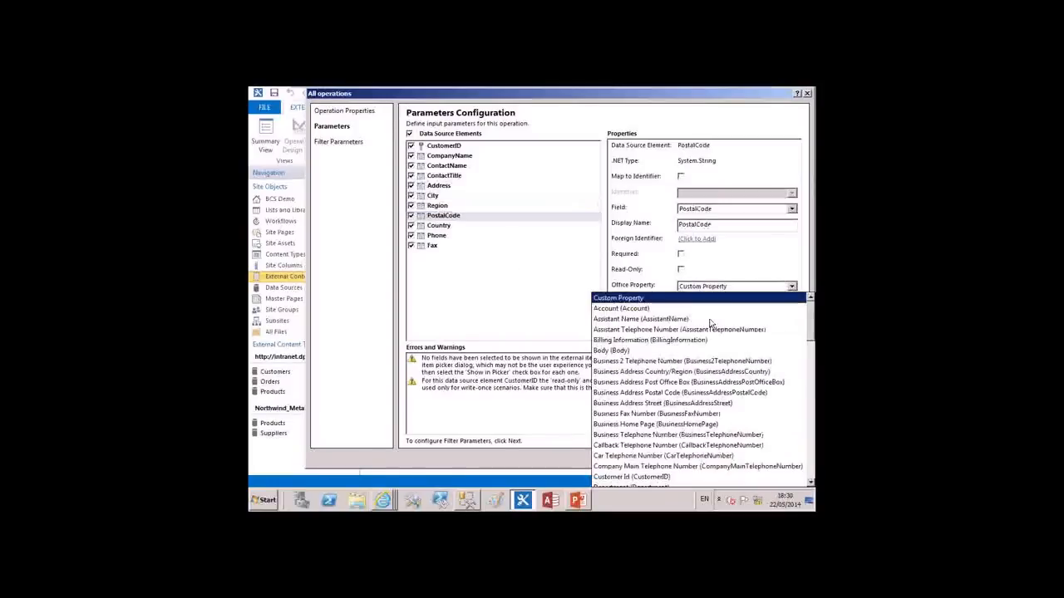
pyautogui.click(736, 394)
# Map Country to the Business Address Country/Region Office property and Phone to Business Telephone Number
pyautogui.click(441, 226)
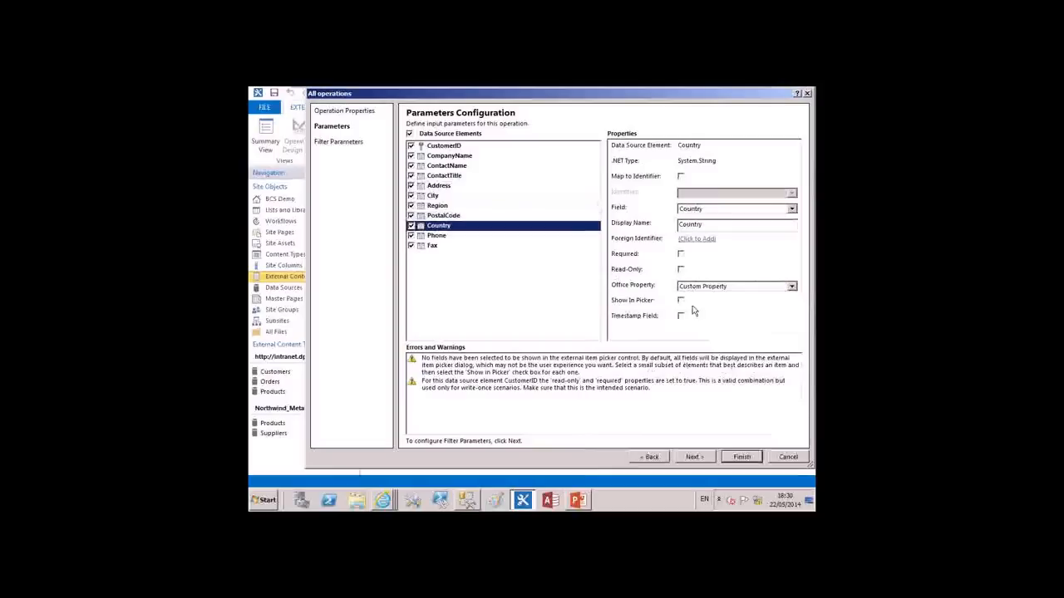
pyautogui.click(736, 286)
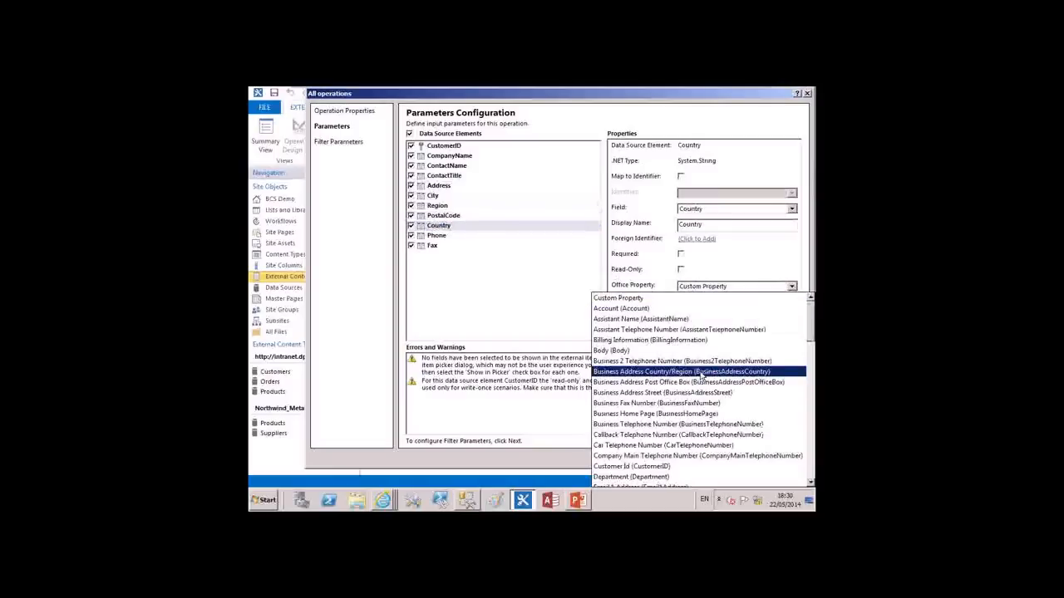
pyautogui.click(702, 371)
pyautogui.click(449, 238)
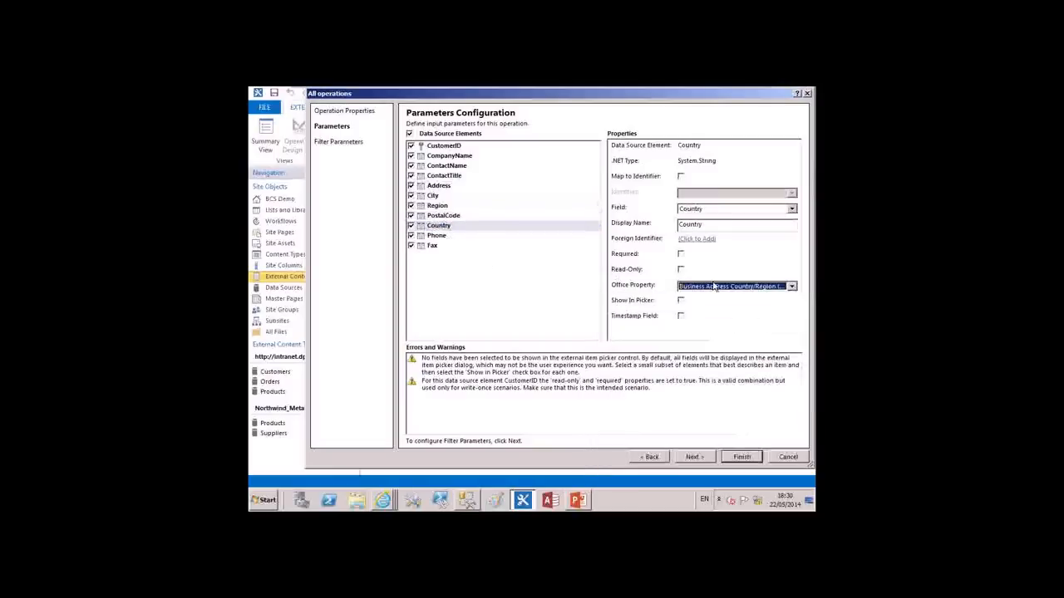
pyautogui.click(719, 286)
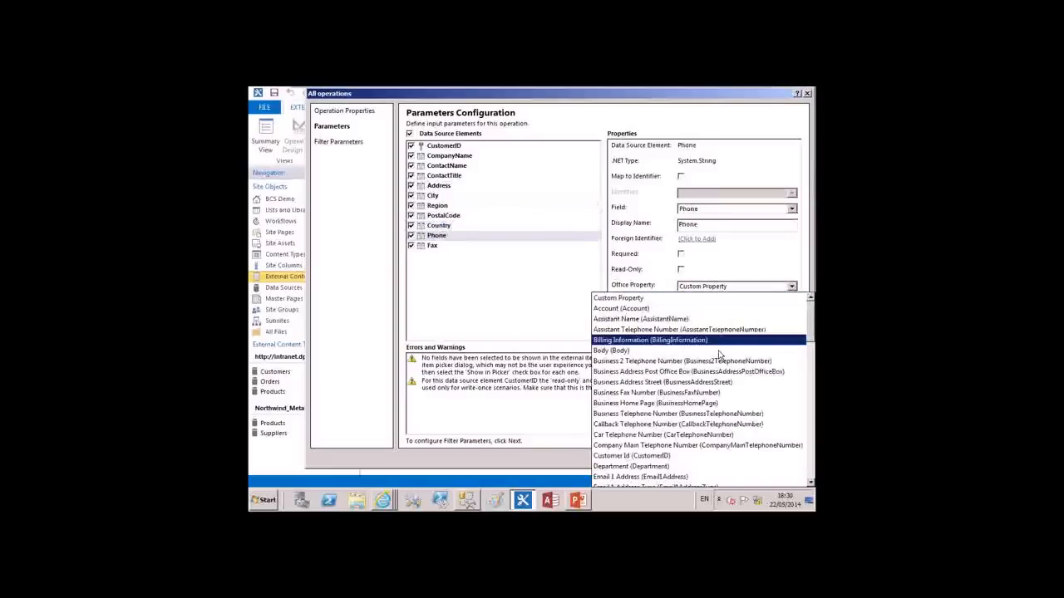
pyautogui.click(682, 420)
# Map the Fax element to the Business Fax Number (BusinessFaxNumber) Office property
pyautogui.click(430, 246)
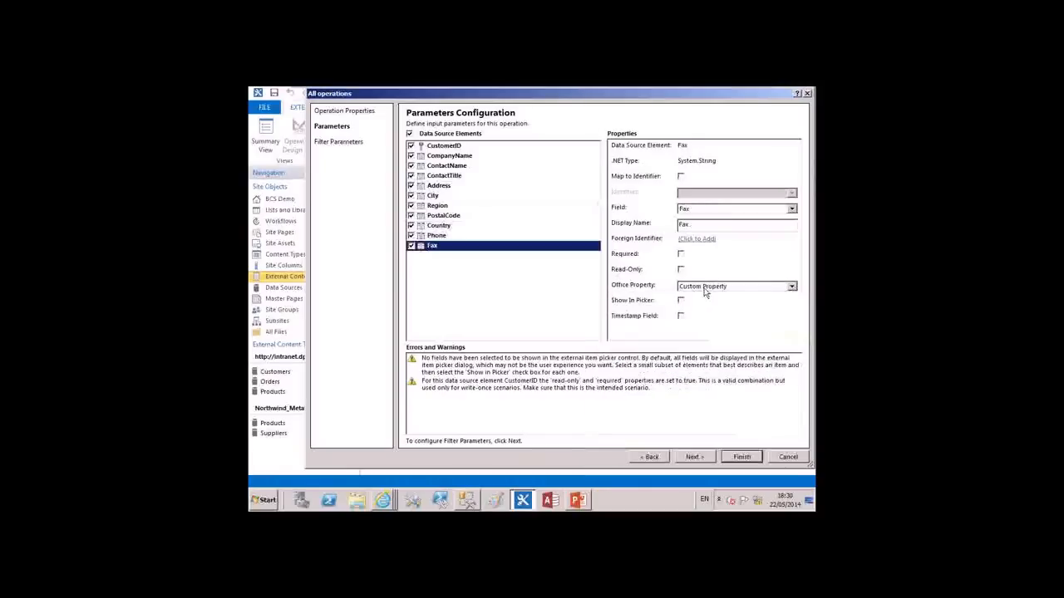
pyautogui.click(704, 288)
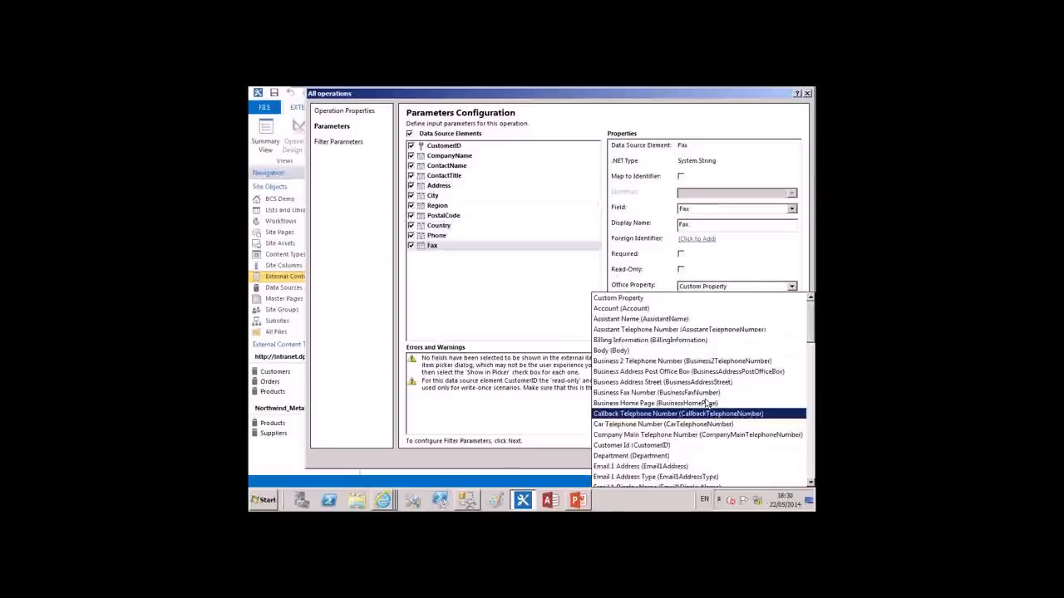
pyautogui.click(670, 394)
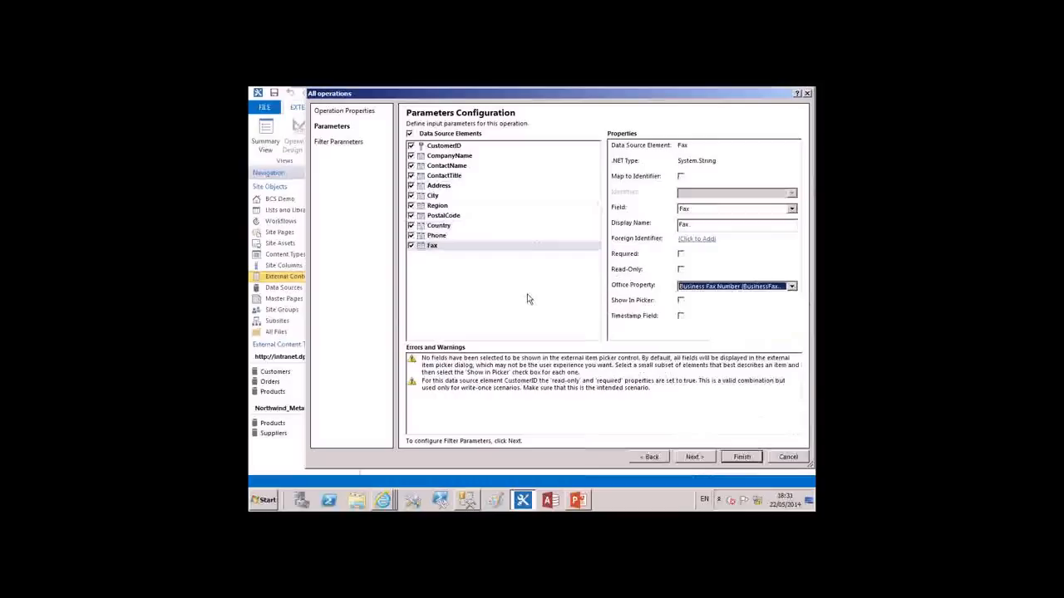
# Enable Show In Picker for the CompanyName, City and ContactName elements
pyautogui.click(471, 157)
pyautogui.click(680, 301)
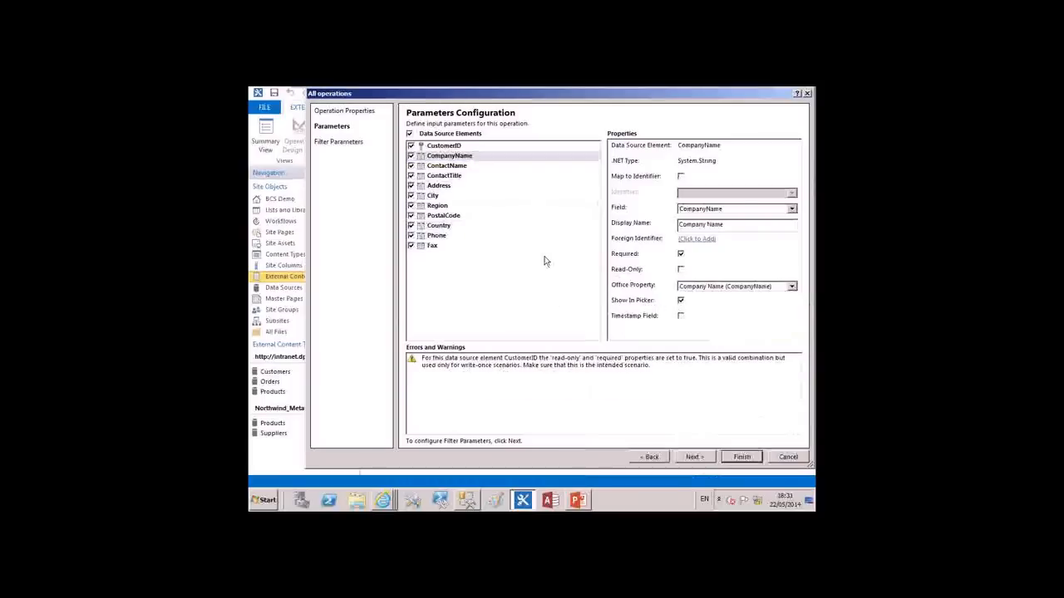
pyautogui.click(435, 197)
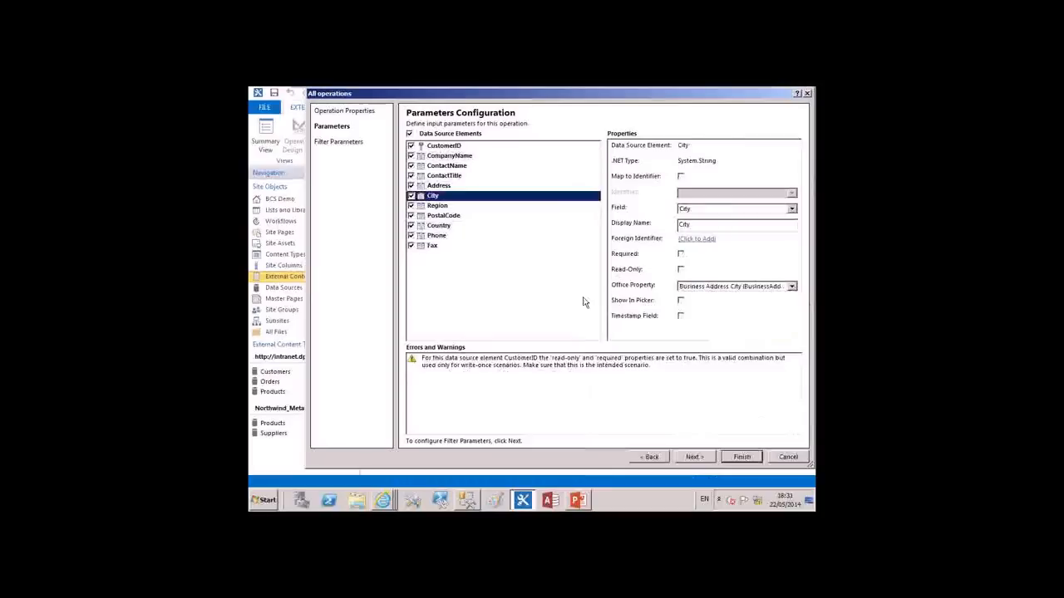
pyautogui.click(680, 300)
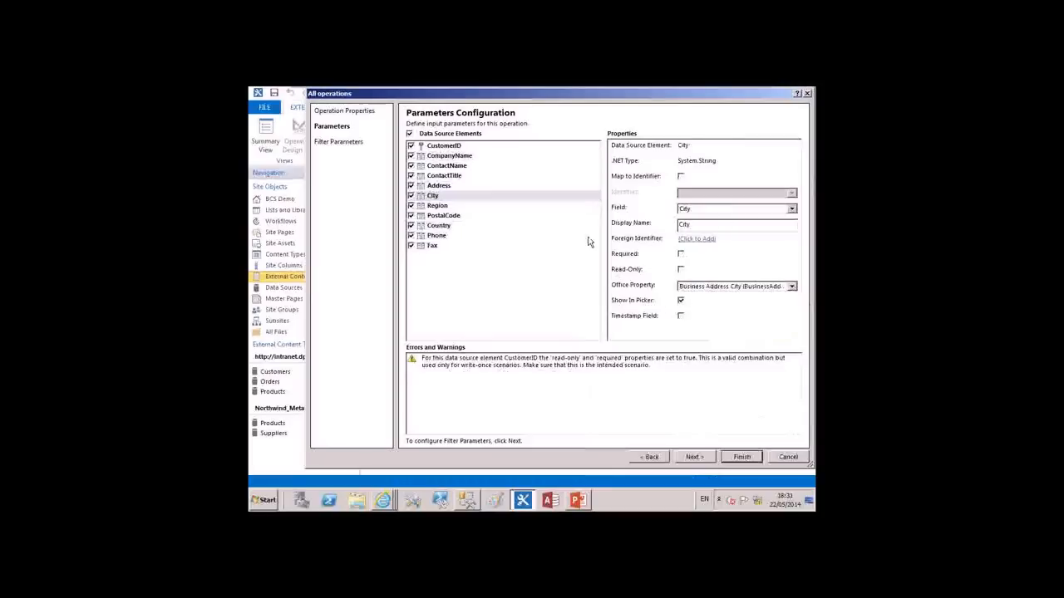
pyautogui.click(450, 166)
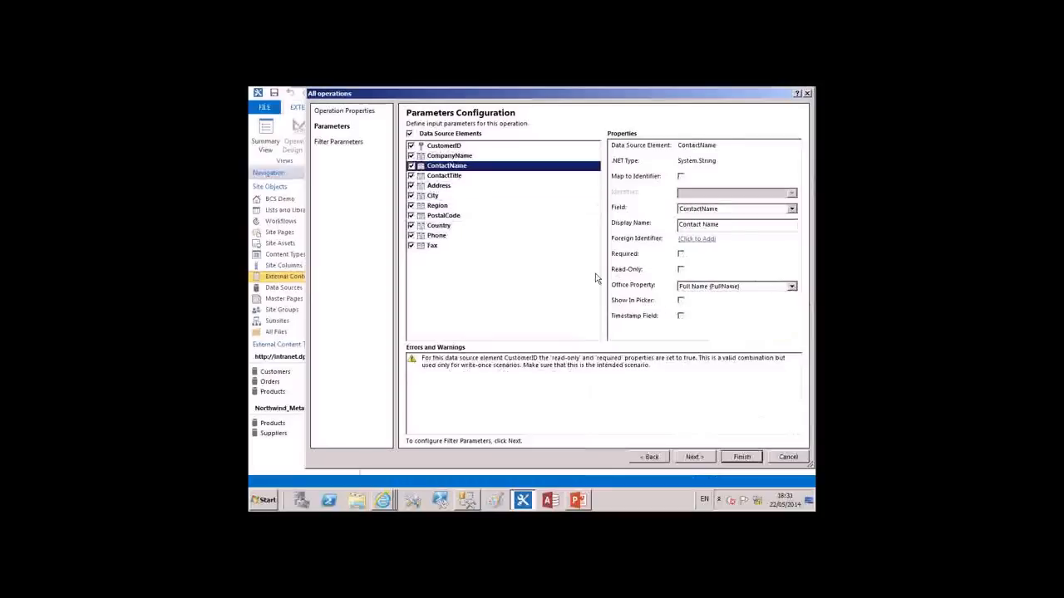
pyautogui.click(680, 300)
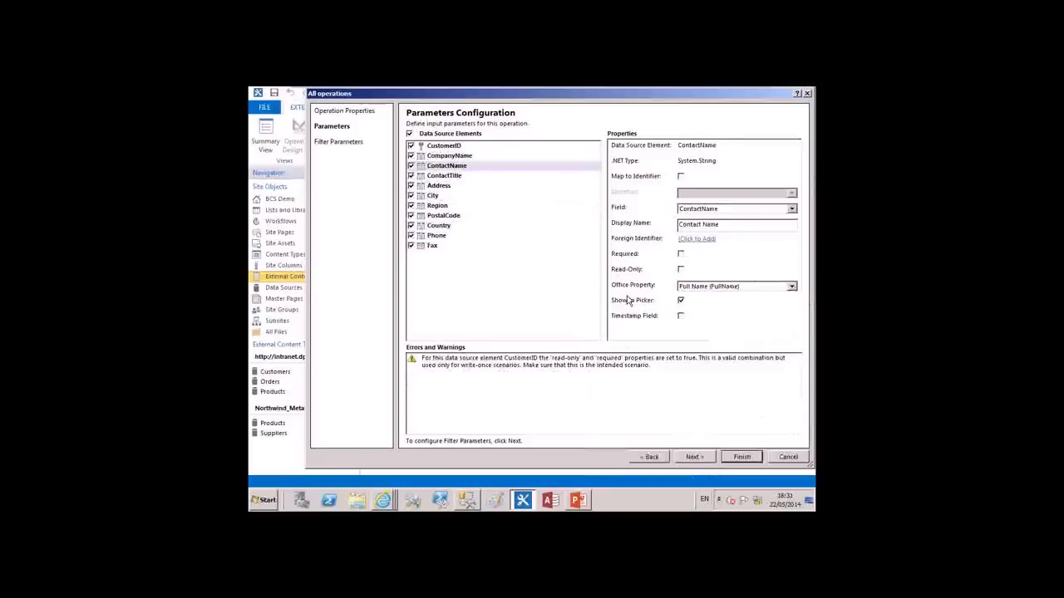
# Finish creating all operations without adding a filter parameter, and return to the Demo Customers summary view
pyautogui.click(696, 457)
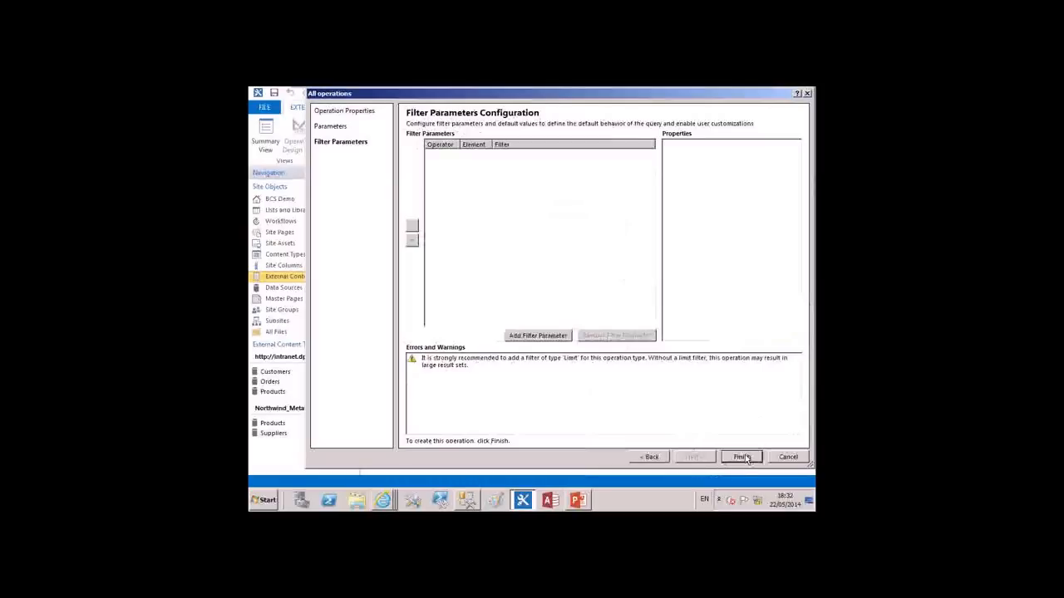
pyautogui.click(742, 457)
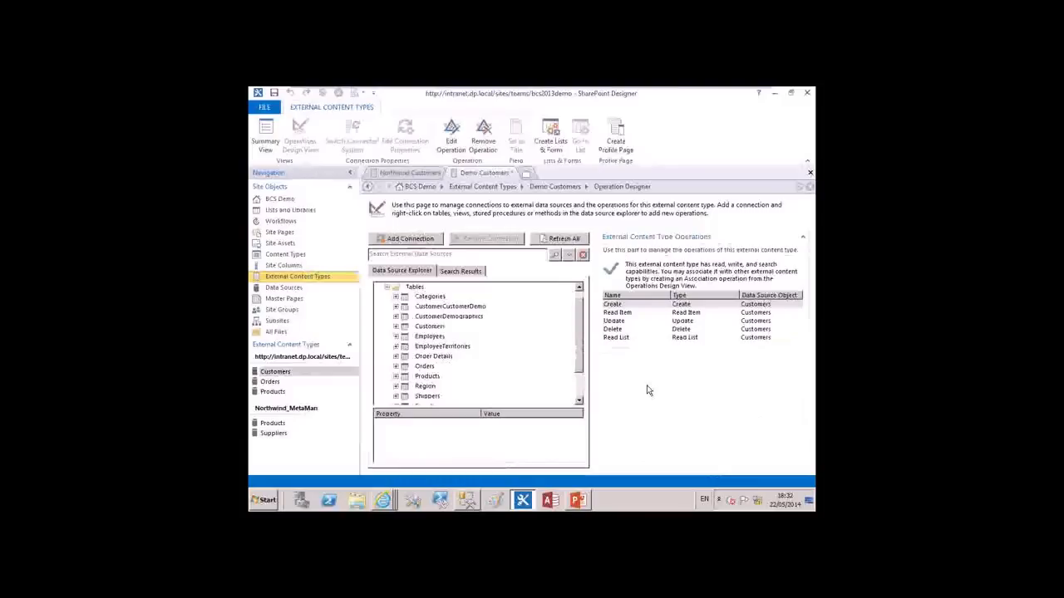
pyautogui.click(386, 289)
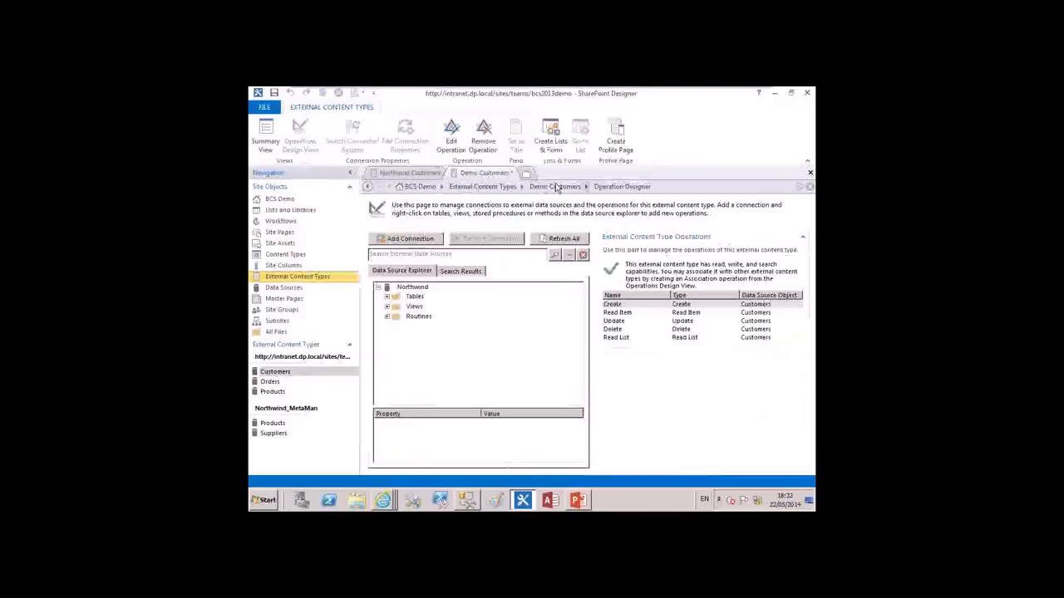
pyautogui.click(266, 132)
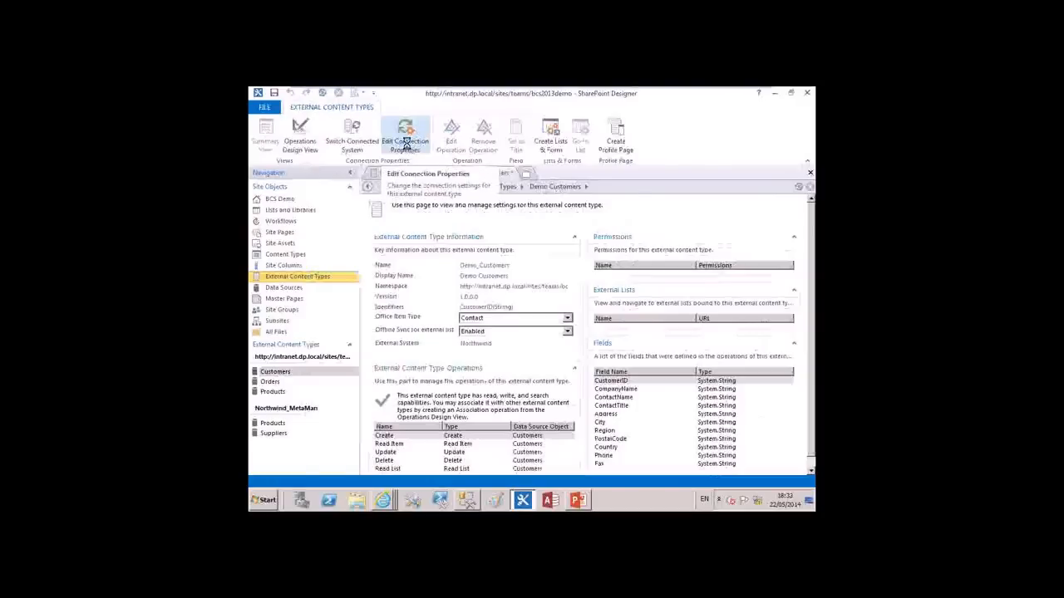
# Set the authentication mode in the Northwind system's default connection properties to User's Identity and accept the dialog
pyautogui.click(407, 147)
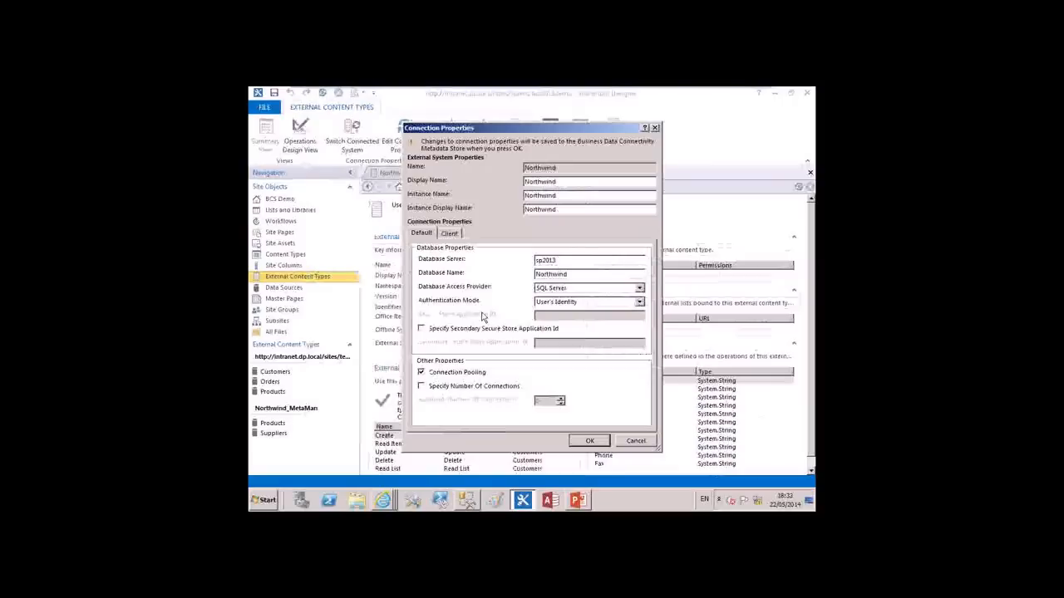
pyautogui.click(639, 302)
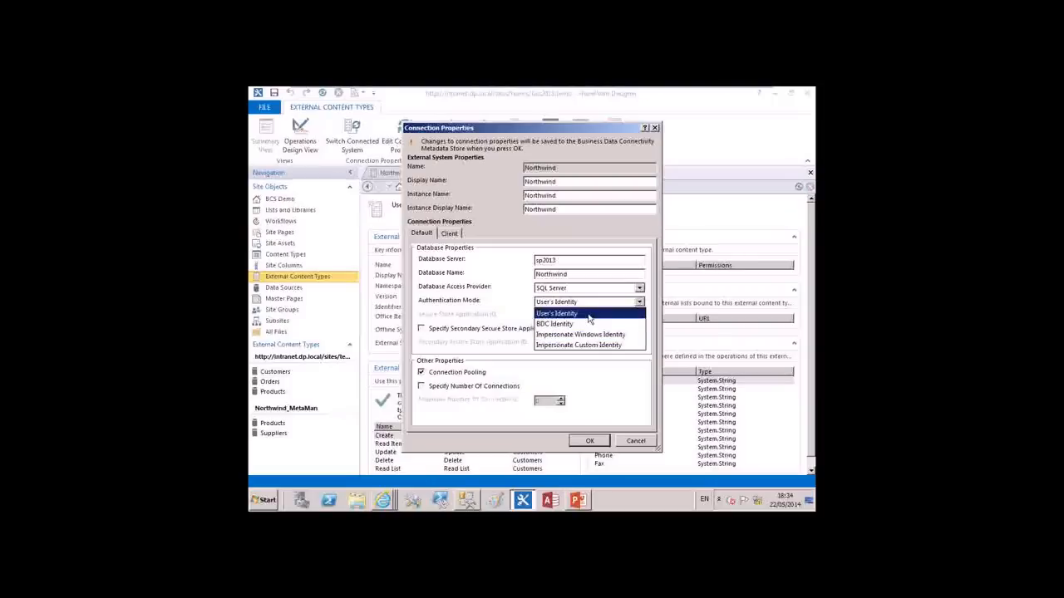
pyautogui.click(588, 314)
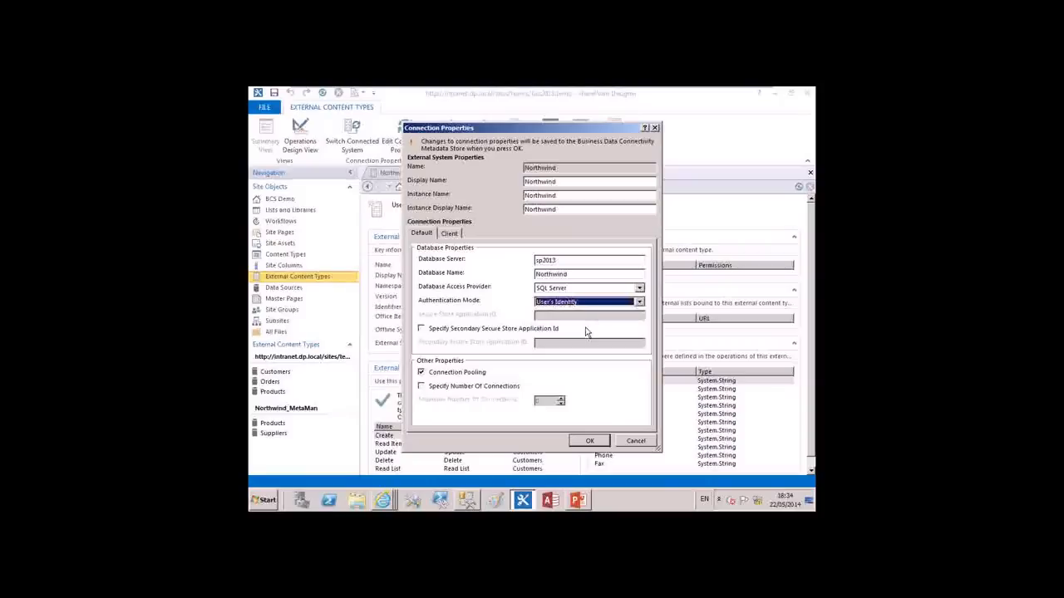
pyautogui.click(589, 441)
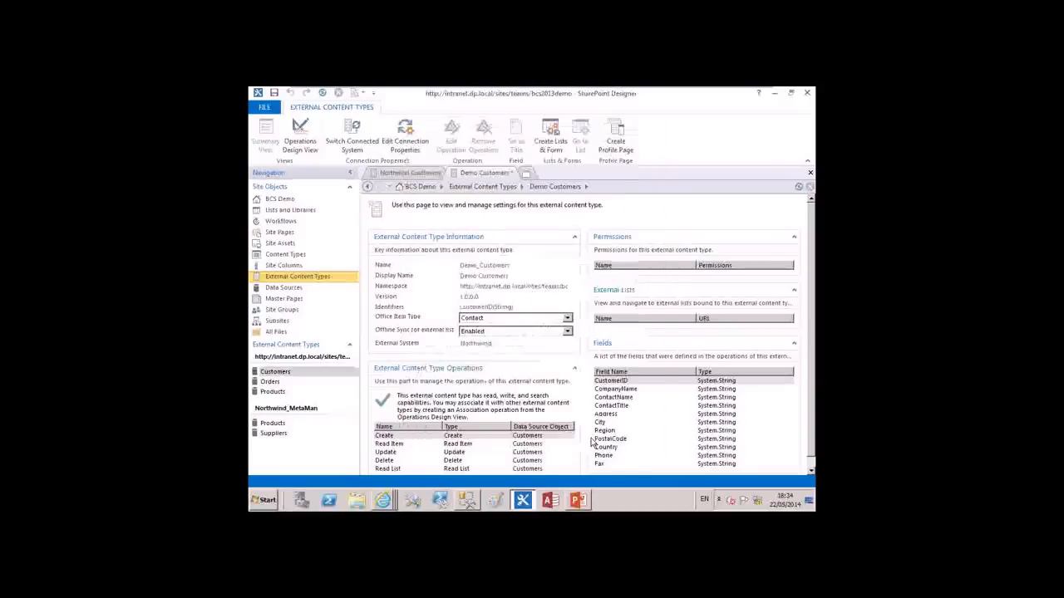
# Examine the client connection settings of the Northwind external system and close the connection properties
pyautogui.click(424, 138)
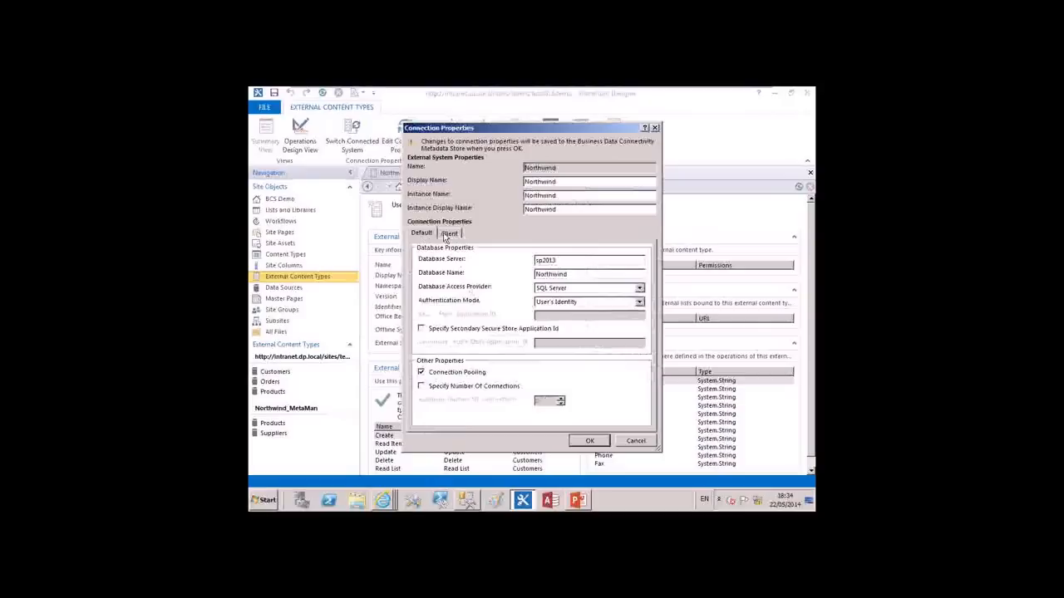
pyautogui.click(447, 234)
pyautogui.click(590, 441)
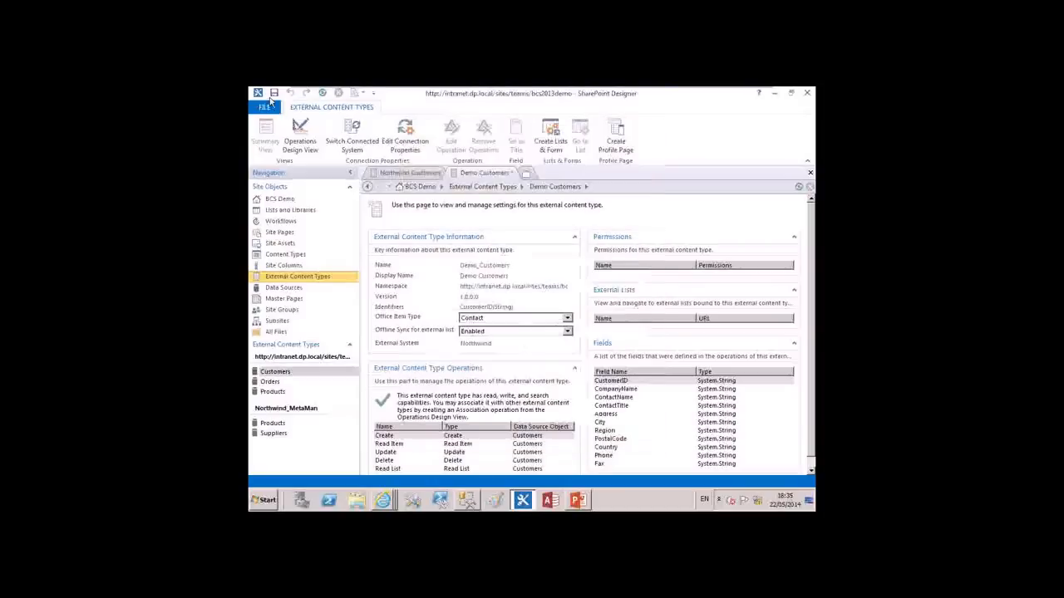
# Save the Demo Customers external content type and review its permissions, operations and fields
pyautogui.click(273, 93)
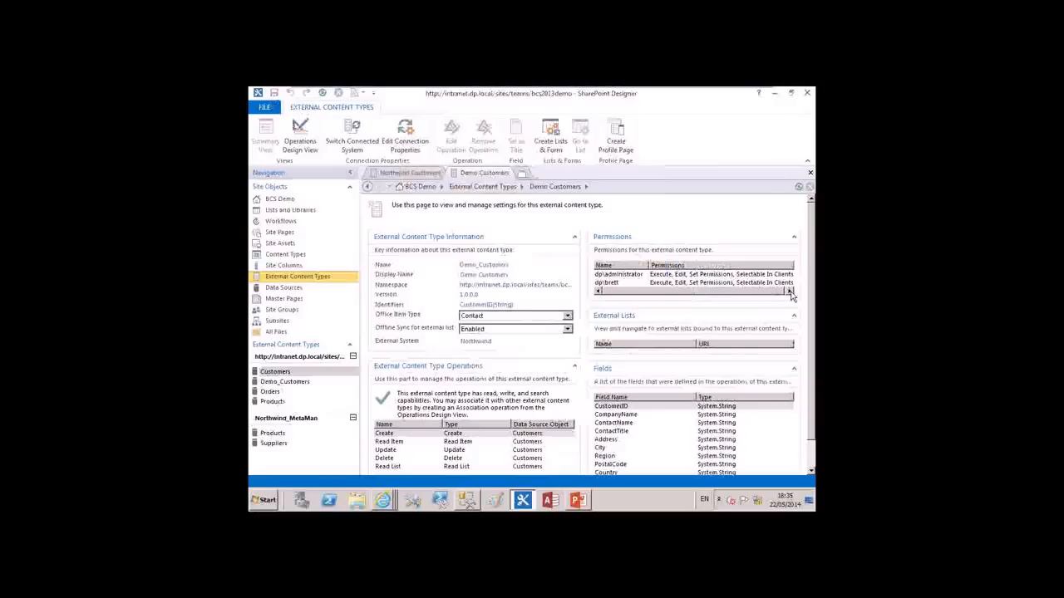
pyautogui.click(722, 283)
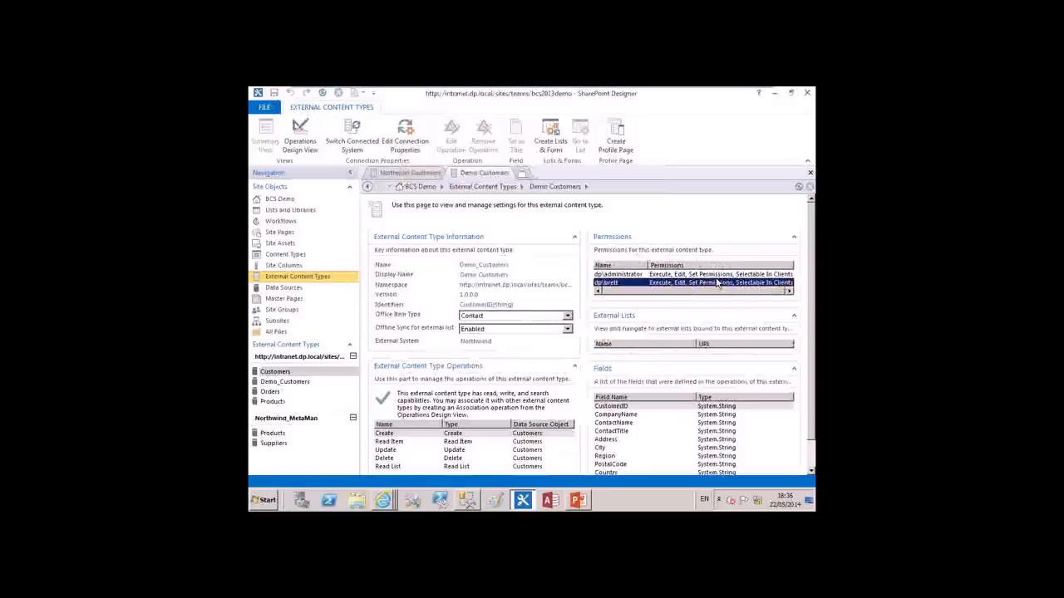
pyautogui.click(718, 283)
pyautogui.scroll(-1, 660, 364)
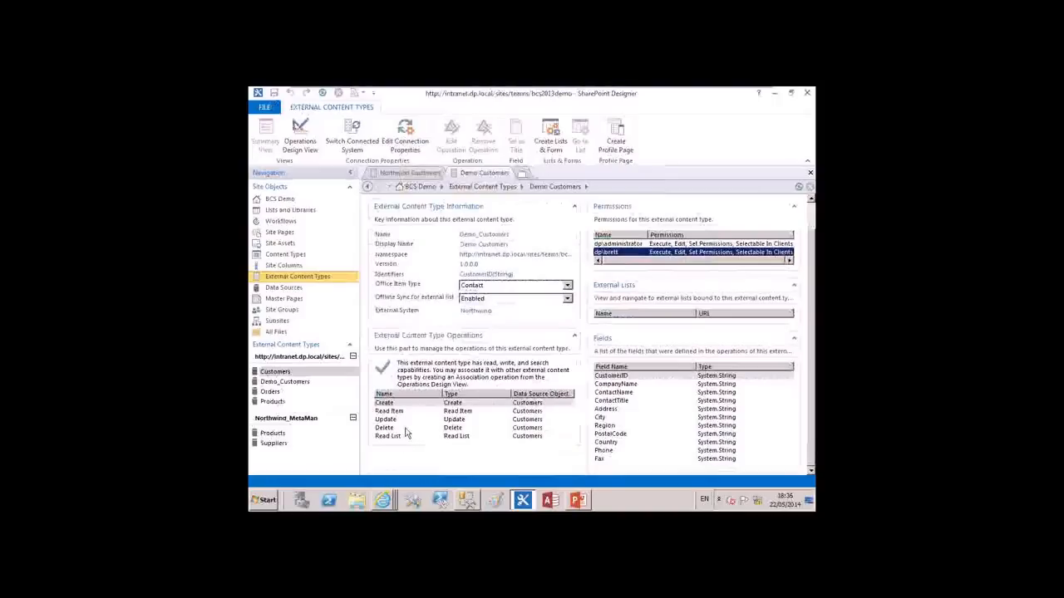
# Open the existing Customers external content type from the Northwind system and examine its operations and external list
pyautogui.click(299, 277)
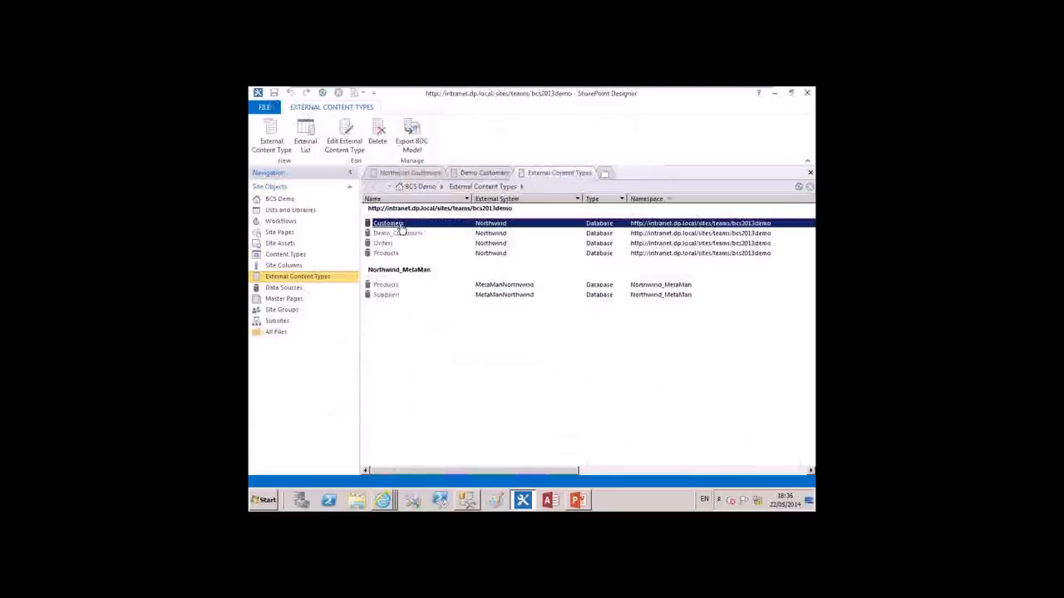
pyautogui.click(398, 224)
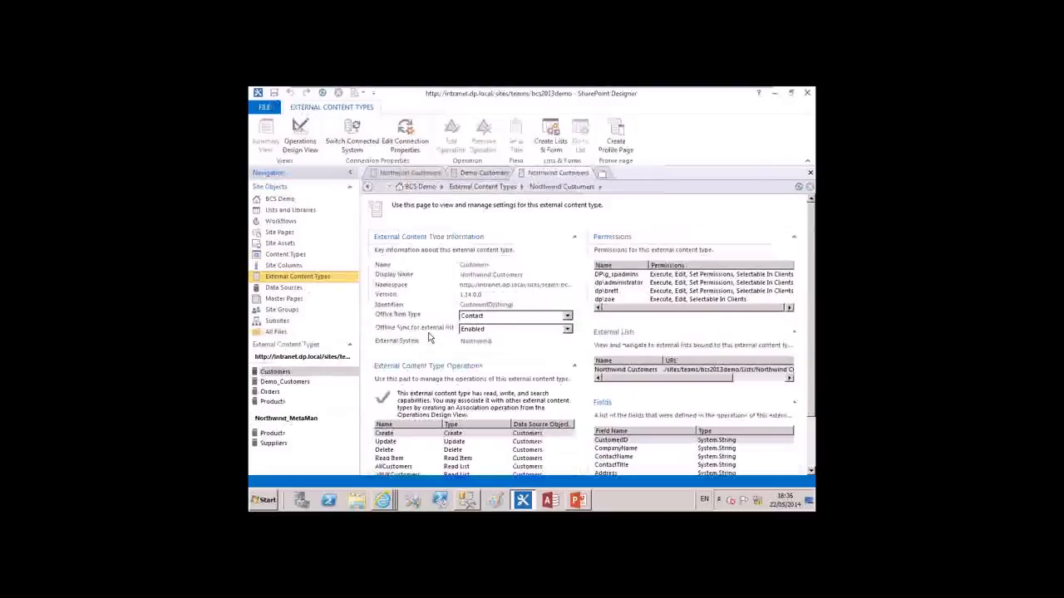
pyautogui.scroll(-2, 429, 339)
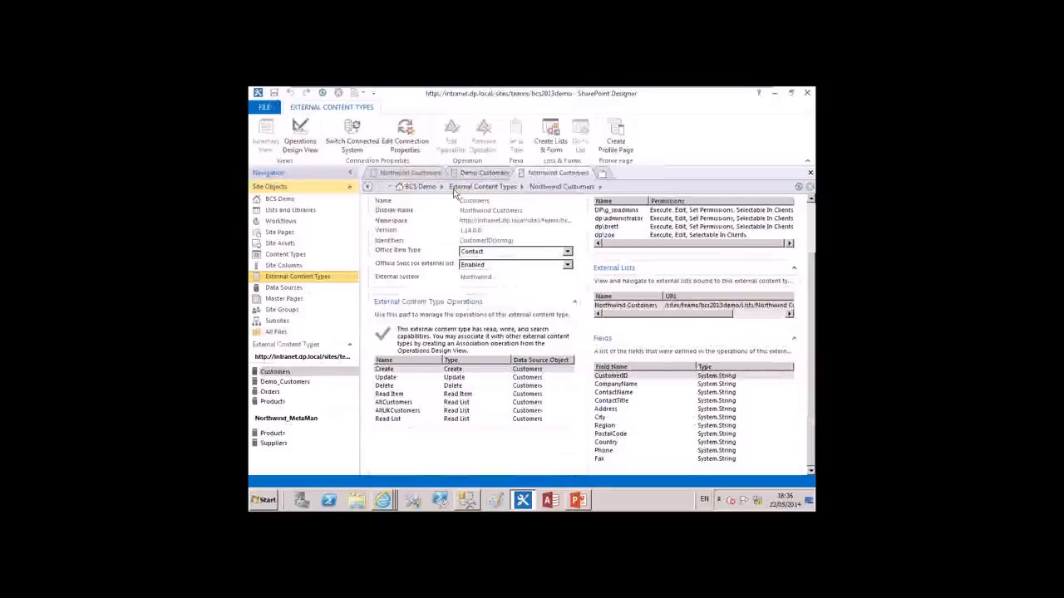
# Open the Orders external content type and examine its operations, including the OrdersbyCustomer association
pyautogui.click(298, 276)
pyautogui.doubleClick(384, 246)
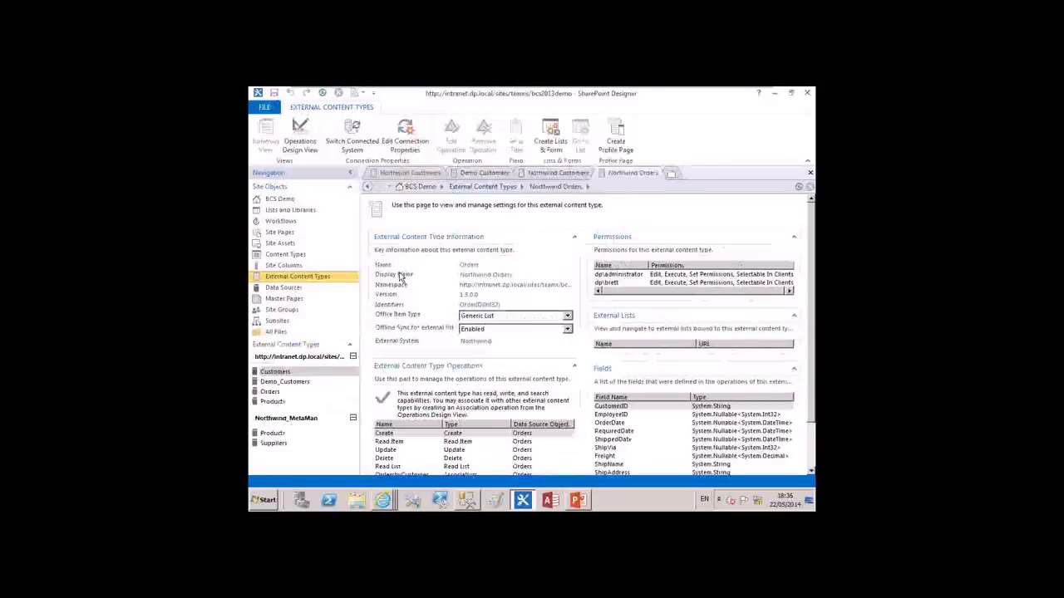
pyautogui.scroll(-1, 420, 304)
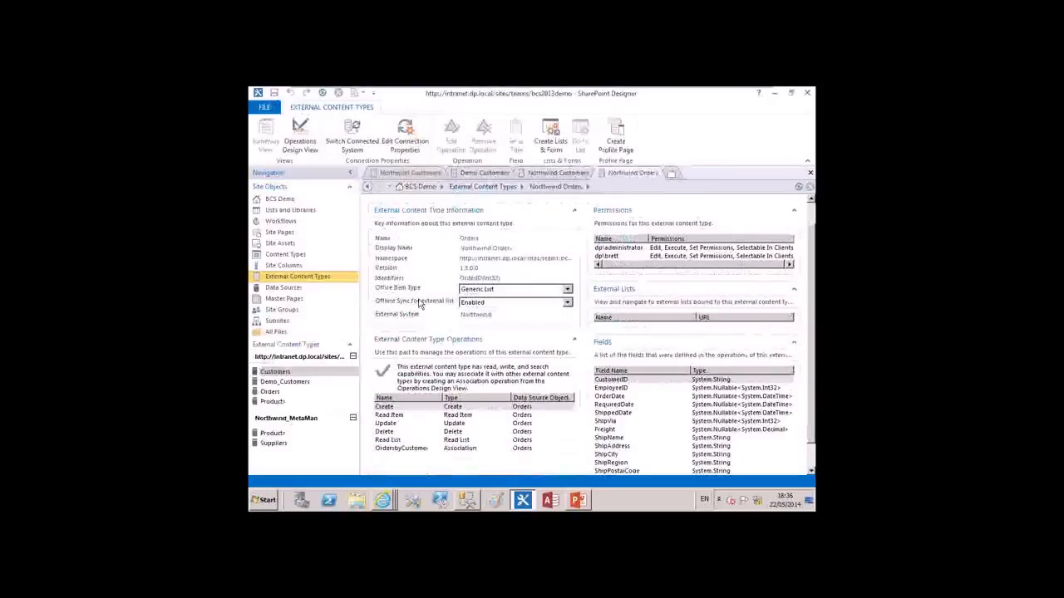
pyautogui.scroll(-1, 420, 304)
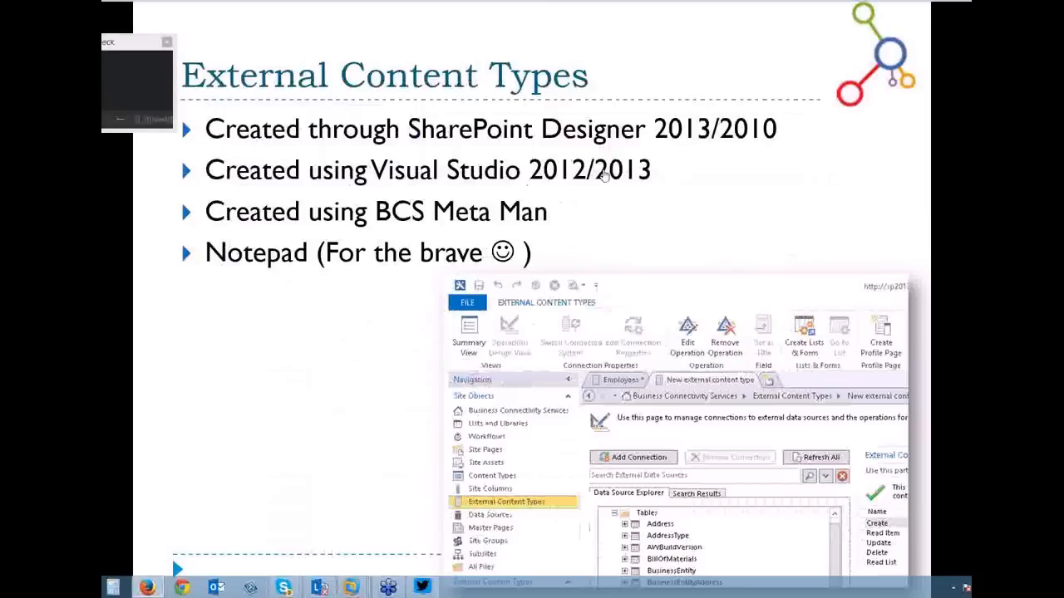
pyautogui.click(167, 42)
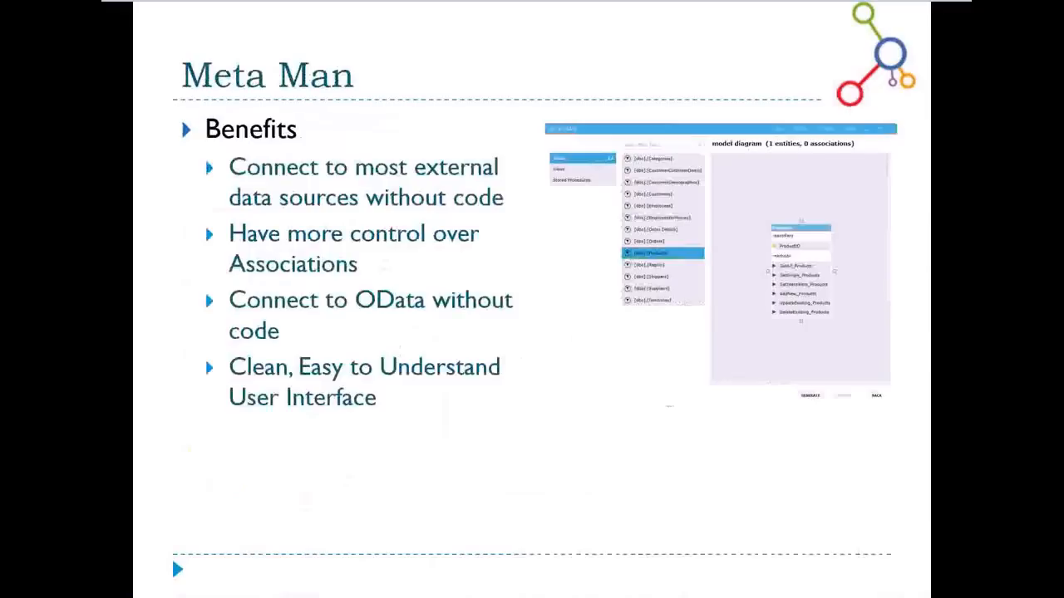
# Switch to BCS Meta Man for Windows and examine the OData source options and the available data source types
pyautogui.hotkey('alt', 'Tab')
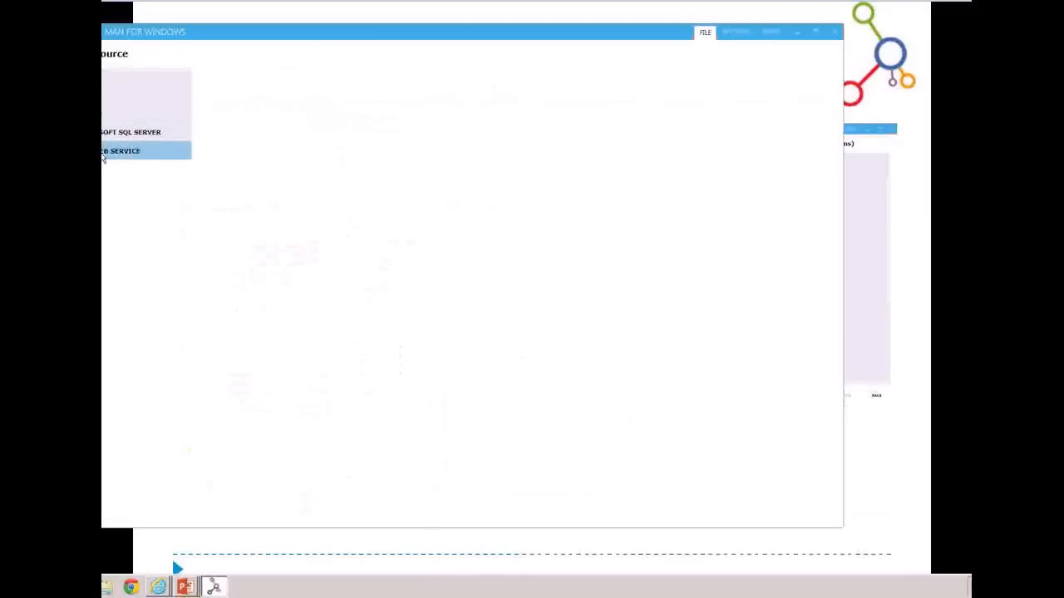
pyautogui.click(111, 78)
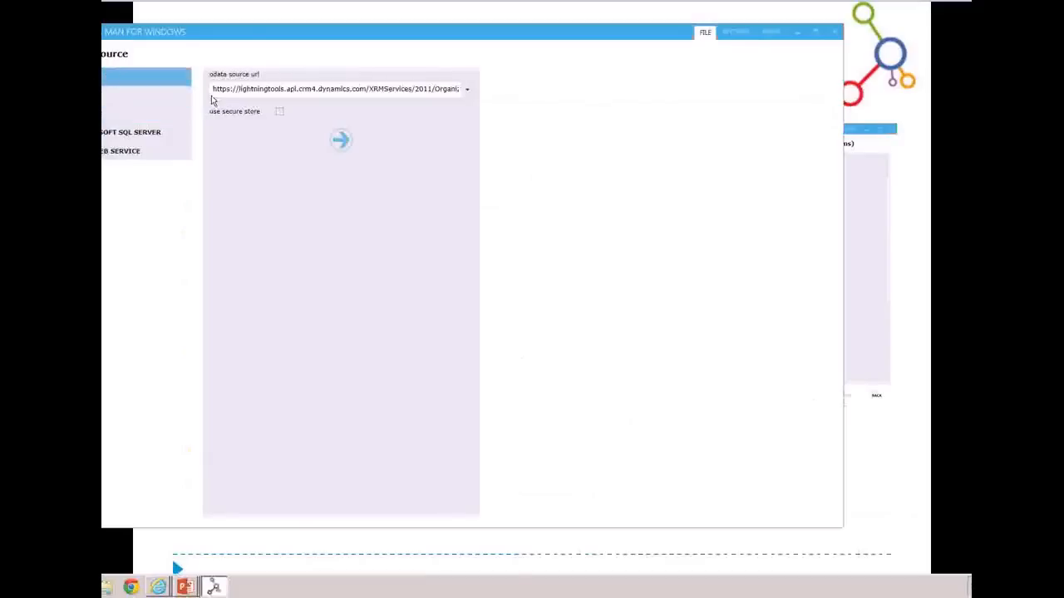
pyautogui.click(161, 102)
pyautogui.click(413, 89)
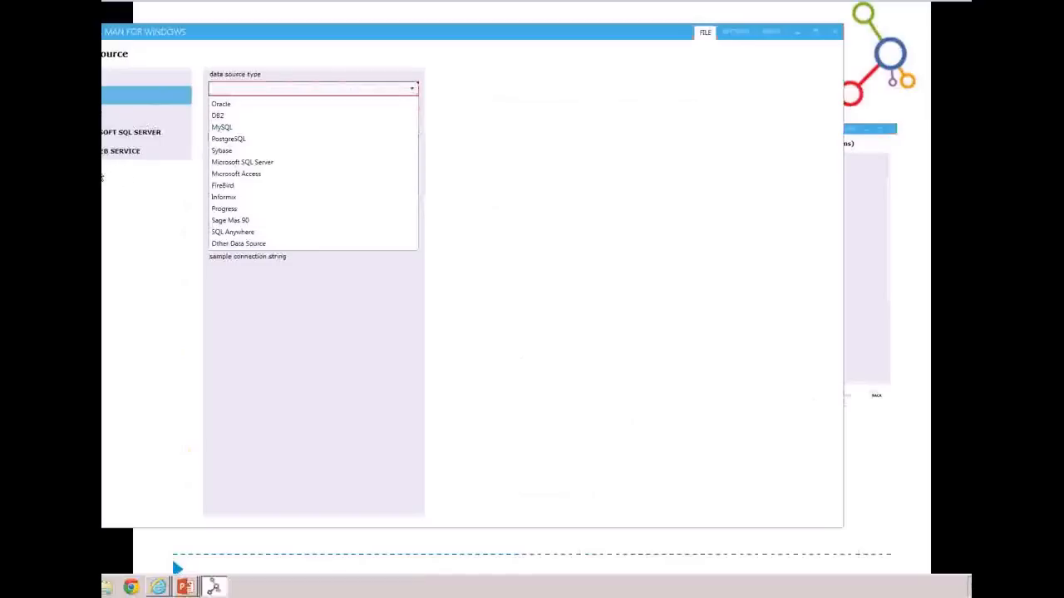
# Try to connect to the Oracle data source on OracleServer as SYSTEM, entering the account password and retrying with it re-entered
pyautogui.click(104, 115)
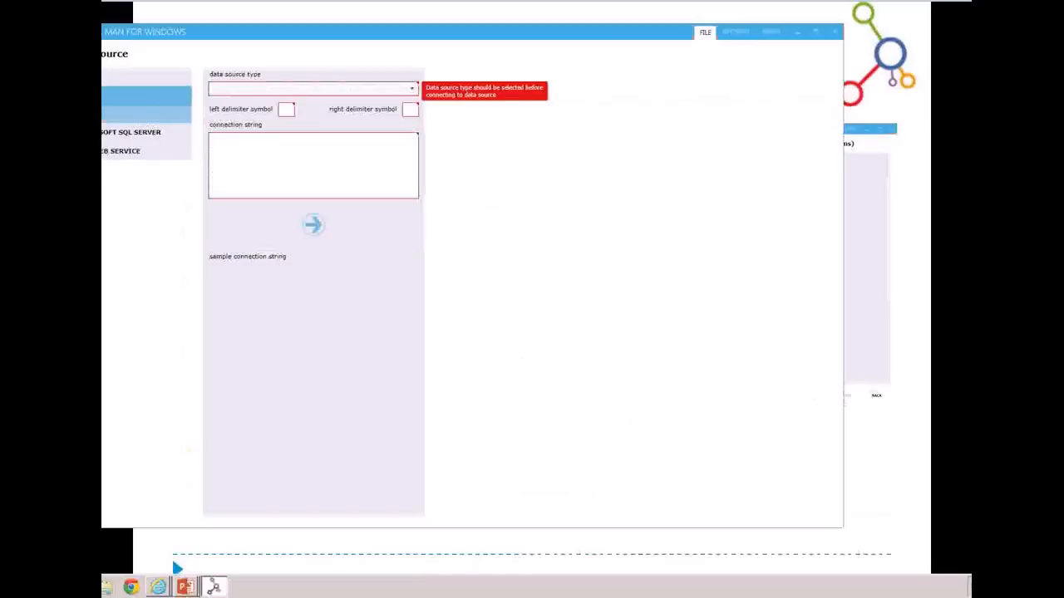
pyautogui.click(409, 171)
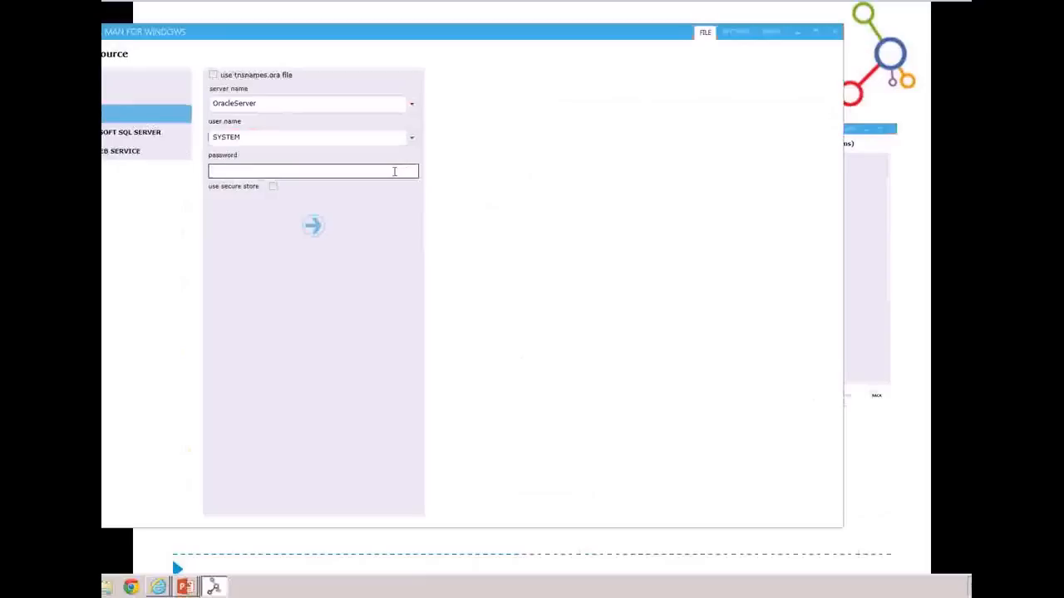
pyautogui.write('password')
pyautogui.click(315, 225)
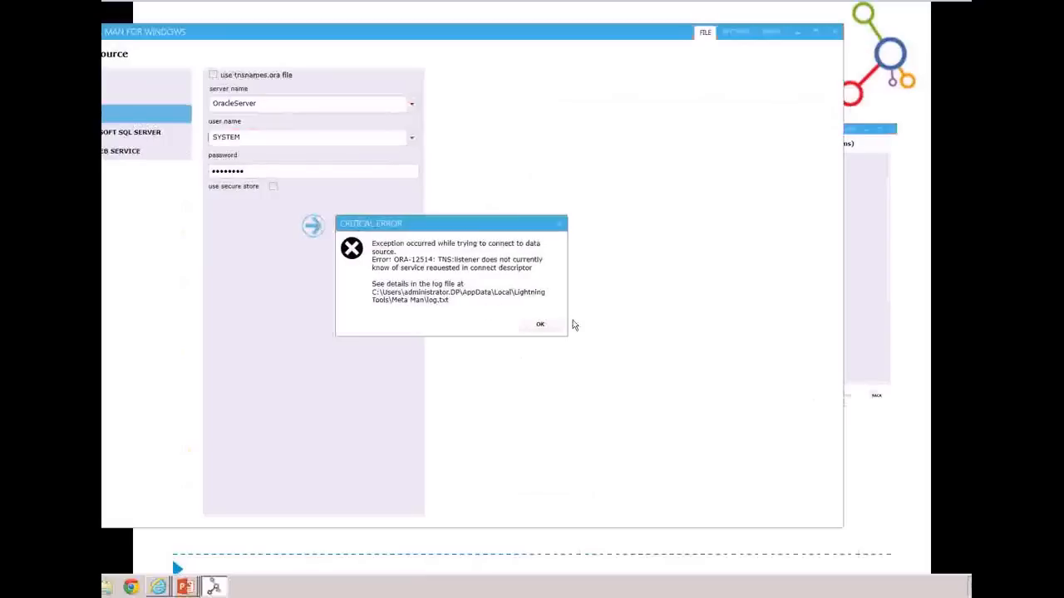
pyautogui.click(538, 324)
pyautogui.moveTo(276, 171); pyautogui.dragTo(169, 173)
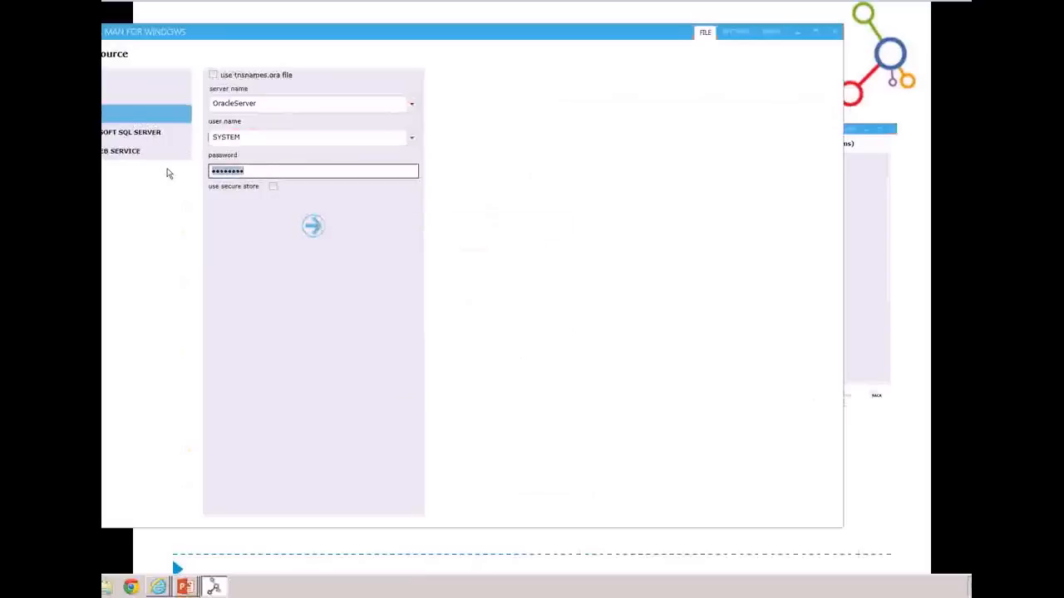
pyautogui.write('••••••••')
pyautogui.click(312, 225)
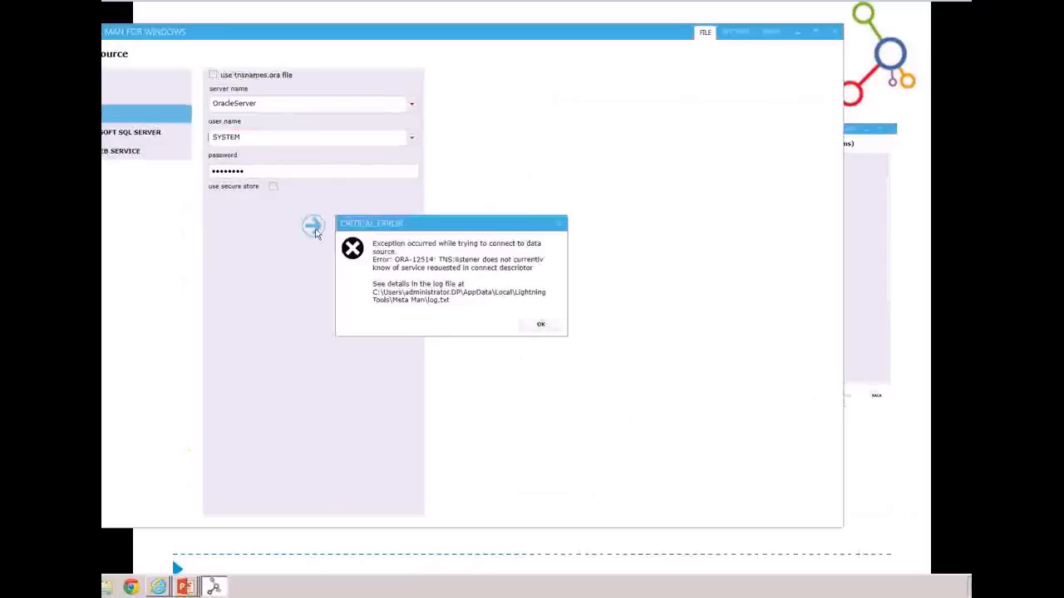
pyautogui.click(537, 326)
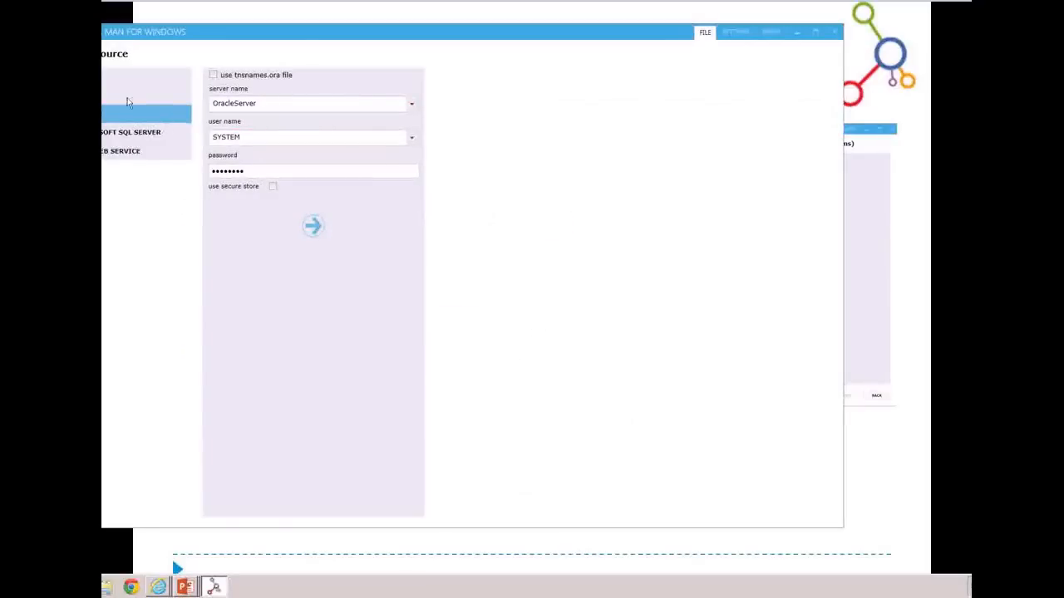
# Connect to the Northwind database on the Microsoft SQL Server sp2013 with Windows Authentication and list its tables
pyautogui.click(116, 134)
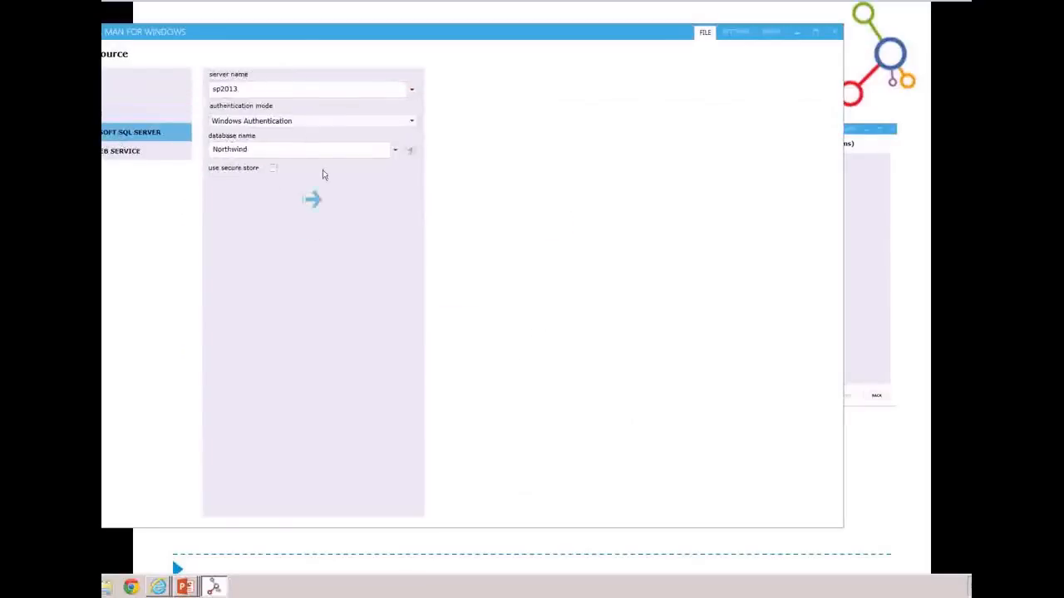
pyautogui.click(313, 200)
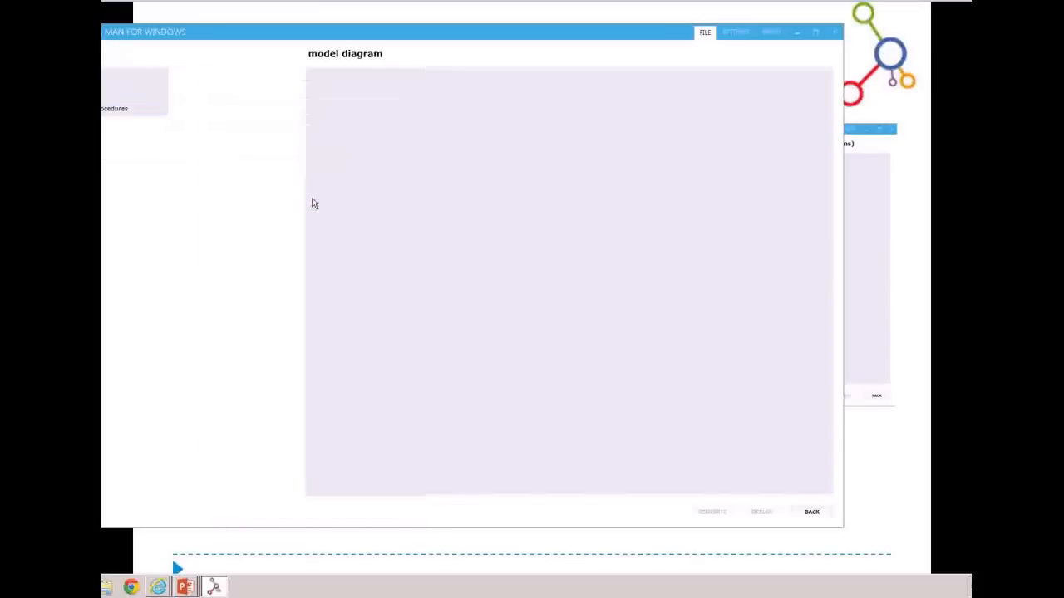
pyautogui.click(107, 79)
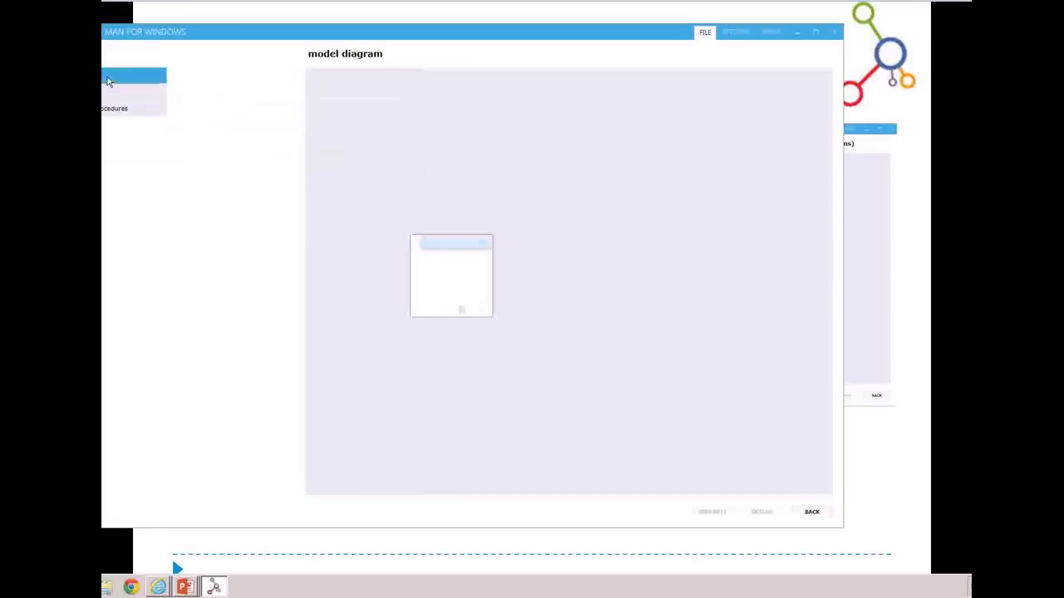
# Create a Customers external content type from the Customers table, identified by CustomerID, with all read, identifier, add, update and delete methods
pyautogui.moveTo(234, 131); pyautogui.dragTo(423, 145)
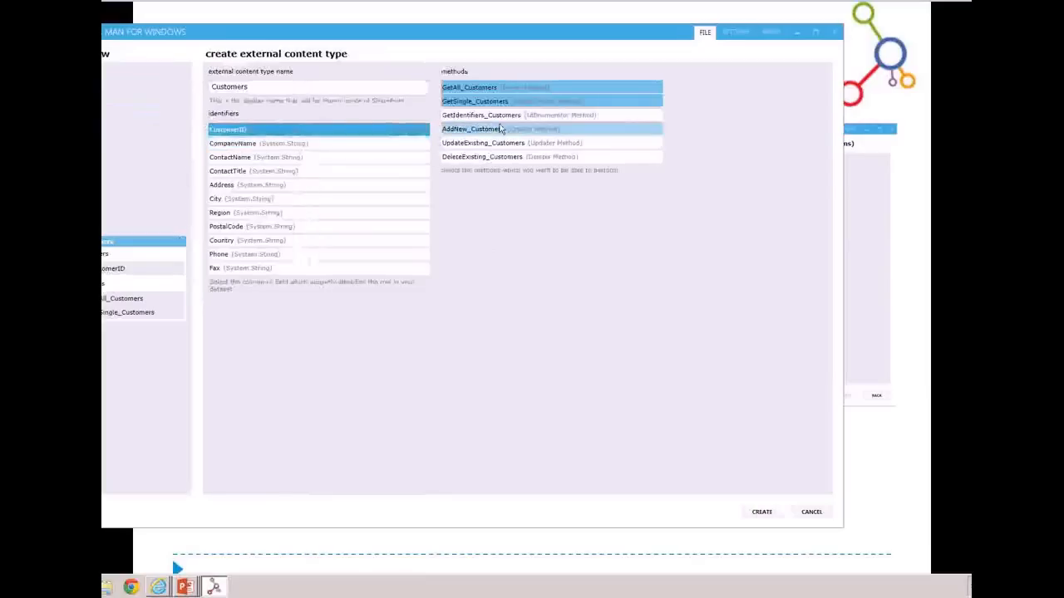
pyautogui.click(506, 130)
pyautogui.click(514, 143)
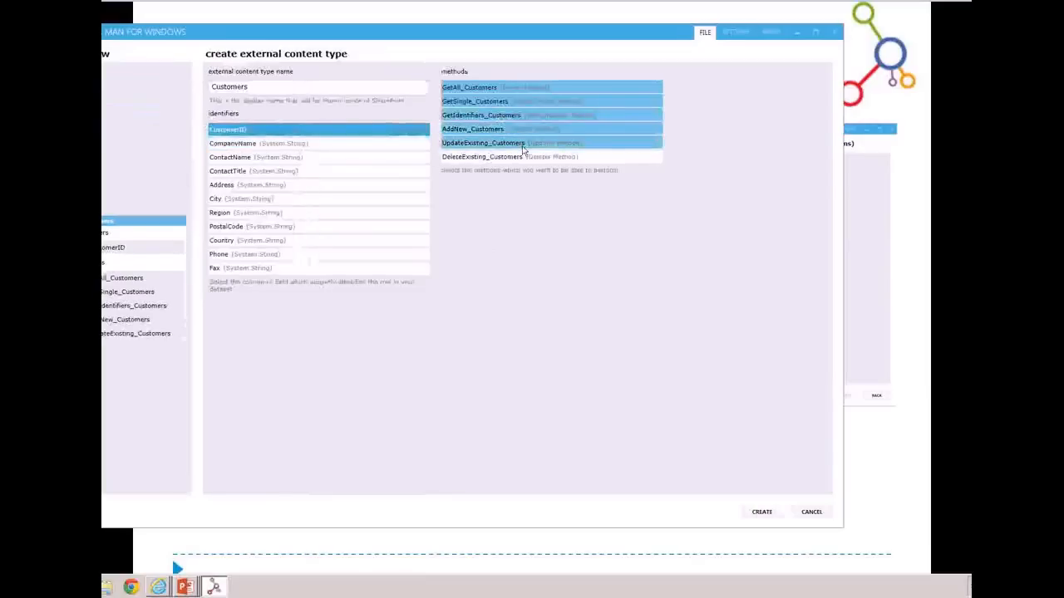
pyautogui.click(528, 157)
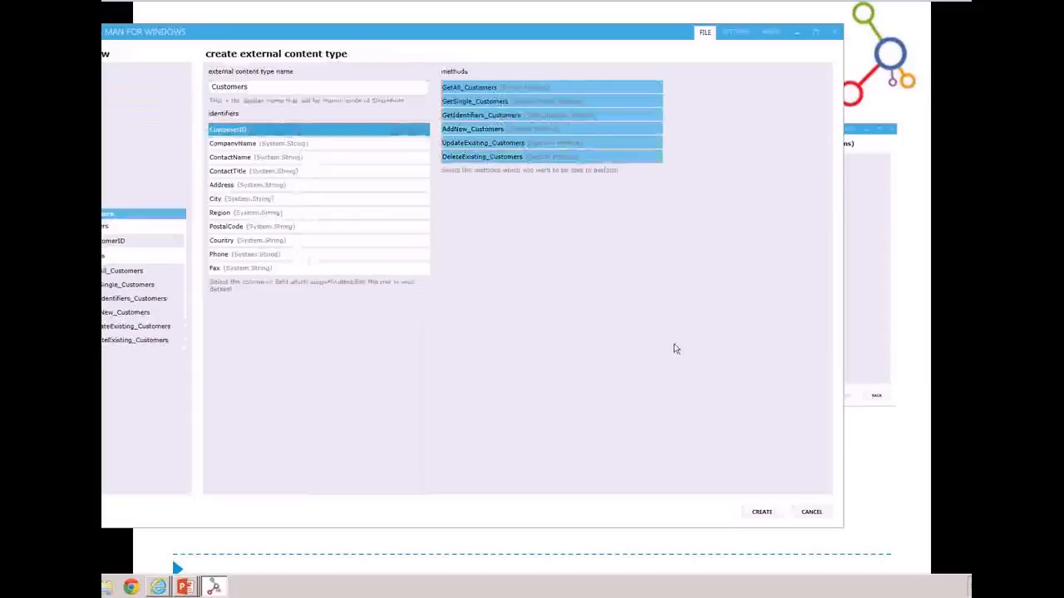
pyautogui.click(761, 514)
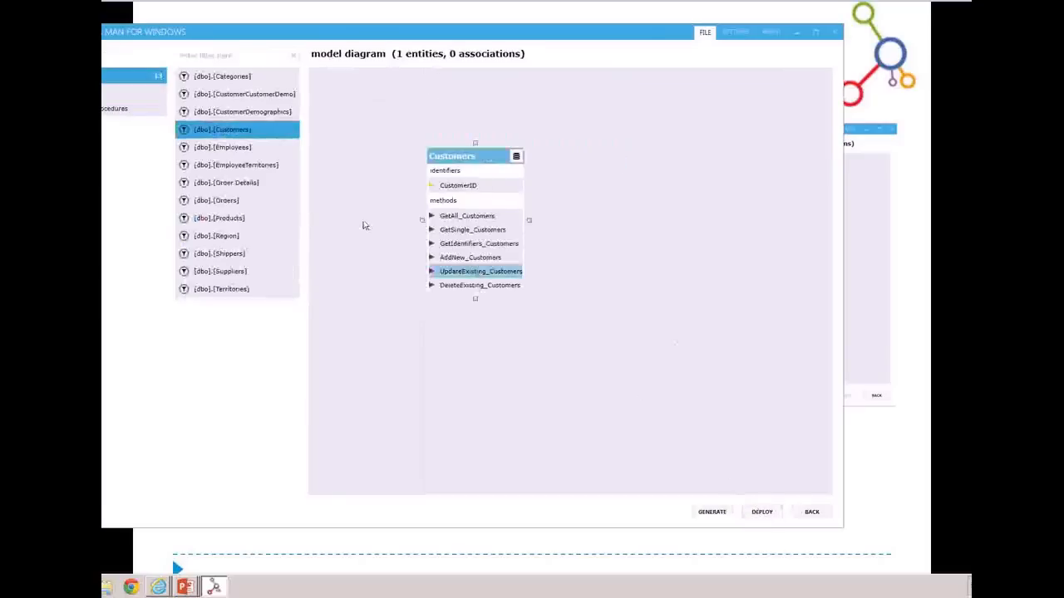
# Create an Orders external content type from the Orders table, including the GetIdentifiers, AddNew, UpdateExisting and DeleteExisting methods
pyautogui.click(269, 203)
pyautogui.moveTo(268, 202); pyautogui.dragTo(665, 180)
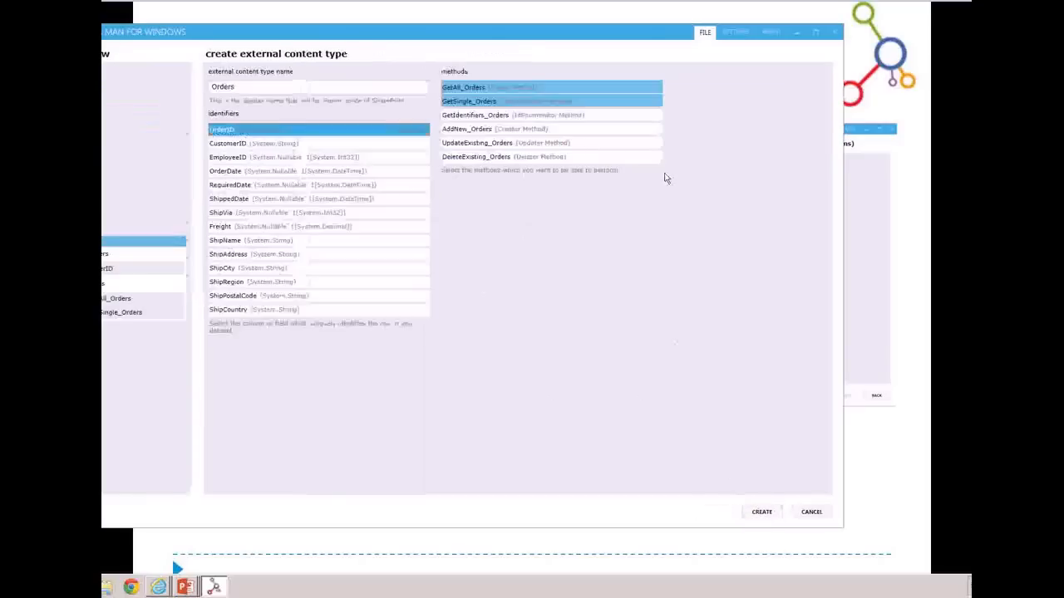
pyautogui.click(484, 115)
pyautogui.click(484, 131)
pyautogui.click(486, 144)
pyautogui.click(487, 157)
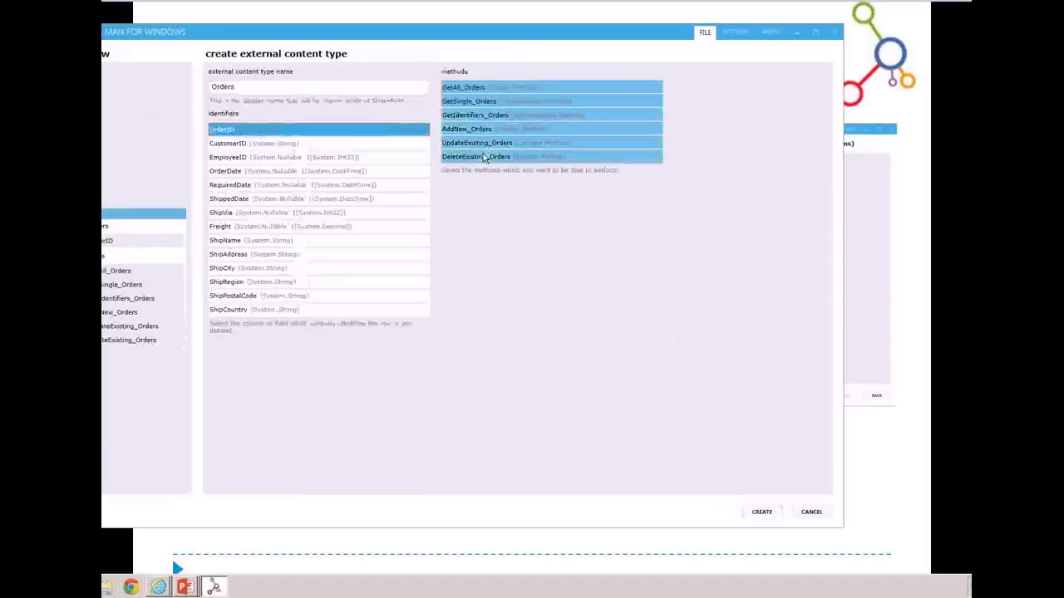
pyautogui.click(760, 513)
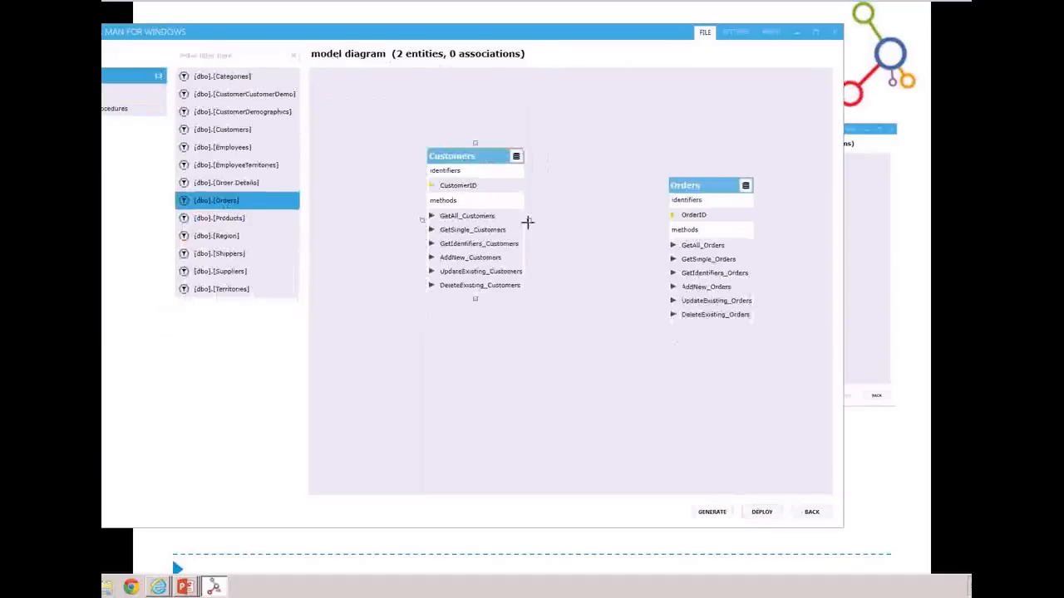
# Create an association from Customers to Orders, mapping the source CustomerID identifier to the CustomerID field in Orders
pyautogui.moveTo(527, 222); pyautogui.dragTo(665, 247)
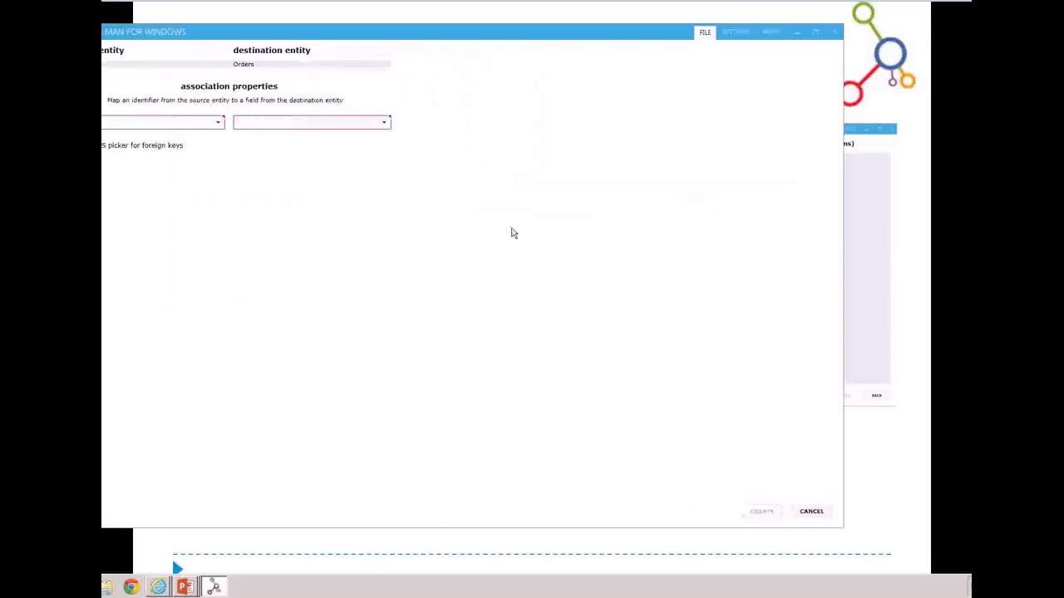
pyautogui.click(199, 123)
pyautogui.click(191, 141)
pyautogui.click(283, 125)
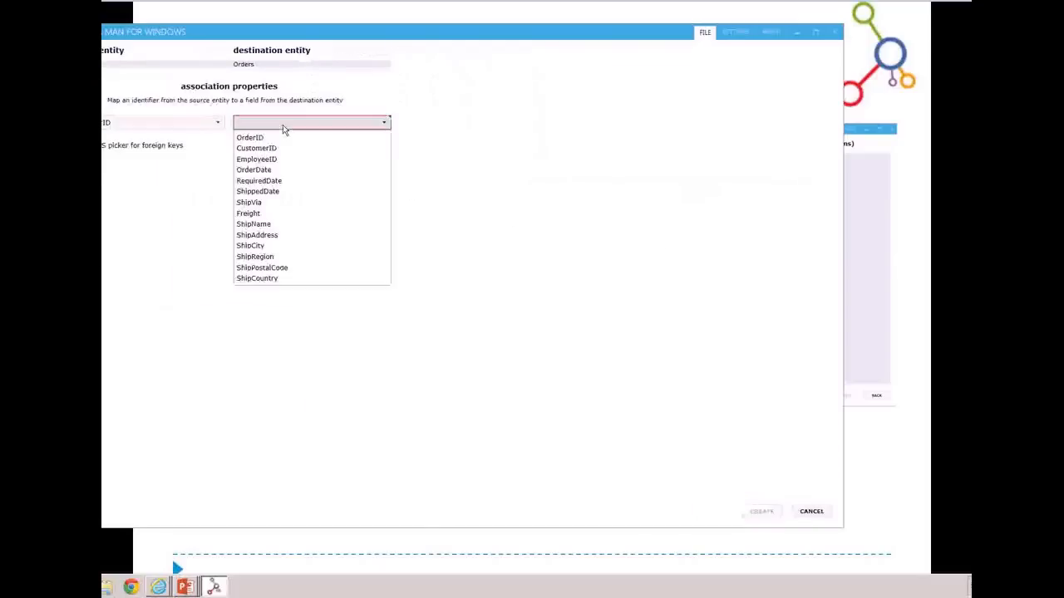
pyautogui.click(290, 148)
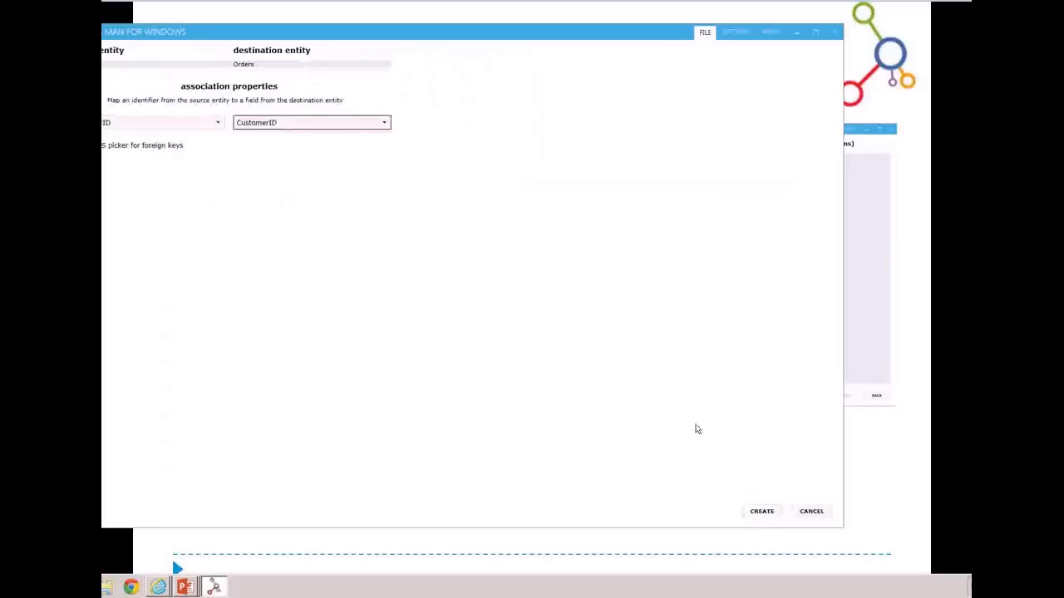
pyautogui.click(759, 513)
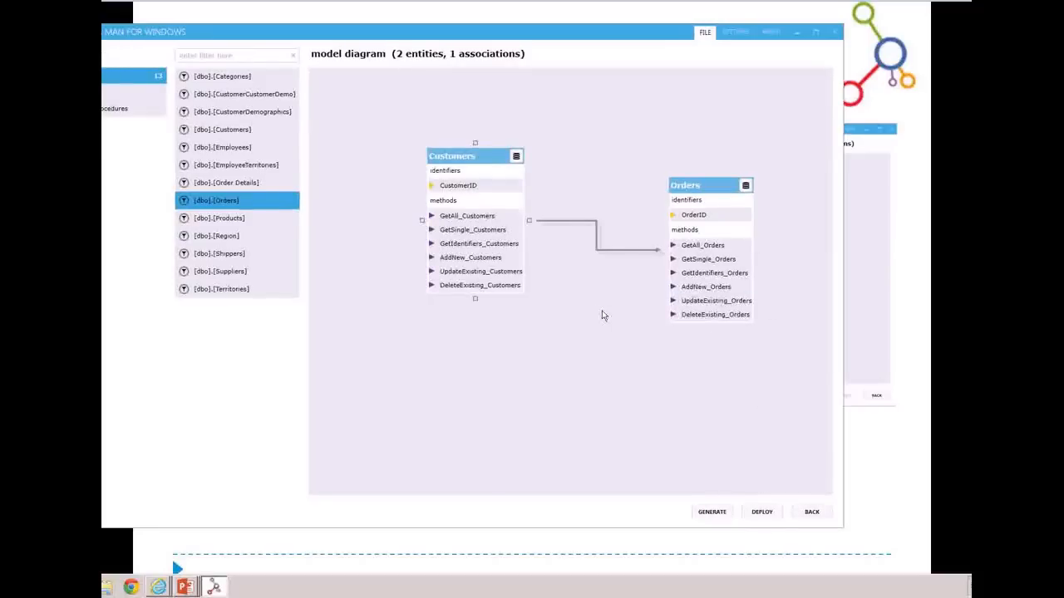
# Preview the entity data of Customers in the model diagram and close the preview
pyautogui.rightClick(475, 184)
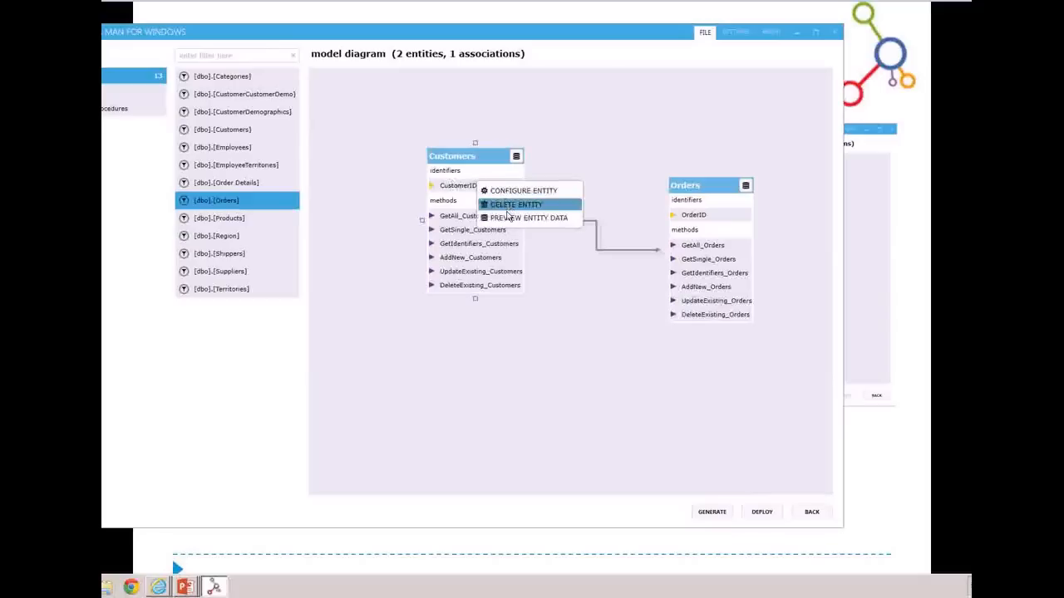
pyautogui.click(501, 220)
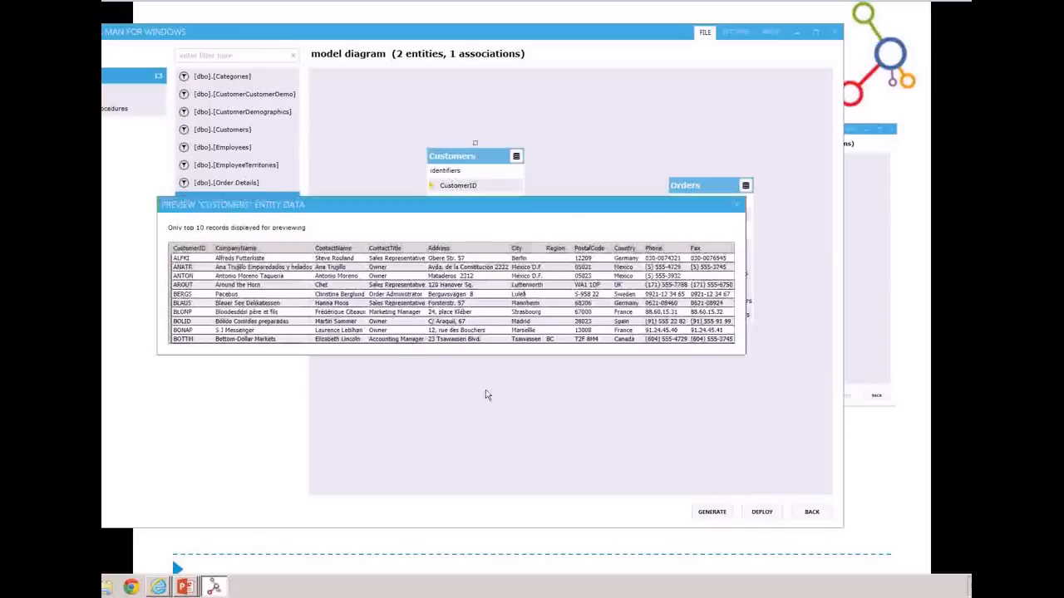
pyautogui.click(735, 203)
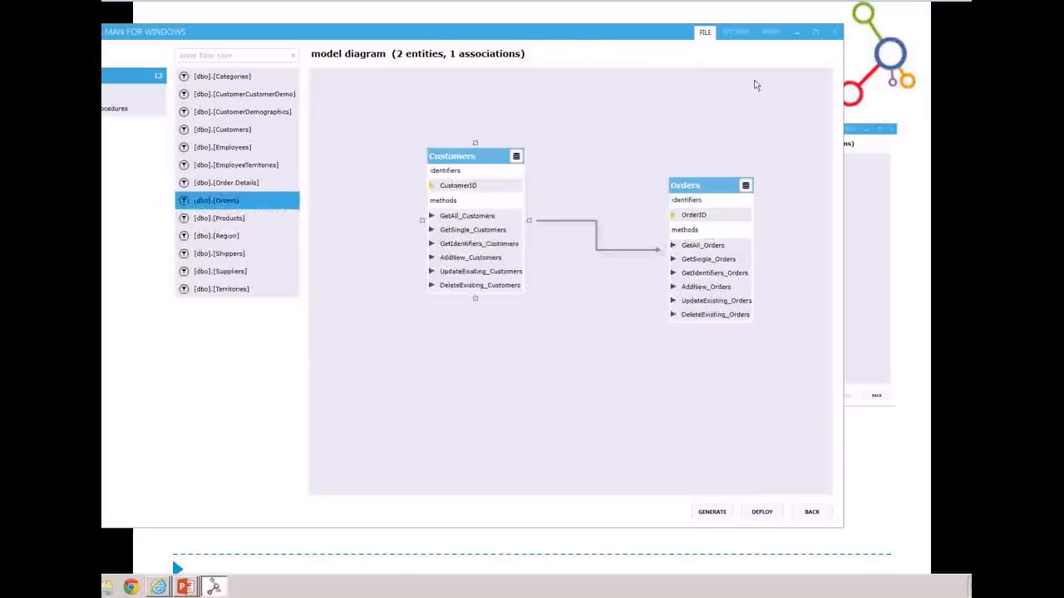
# Review the model settings without changing them and generate the model file BCSWebinar1.bdcm, overwriting the existing file
pyautogui.click(736, 33)
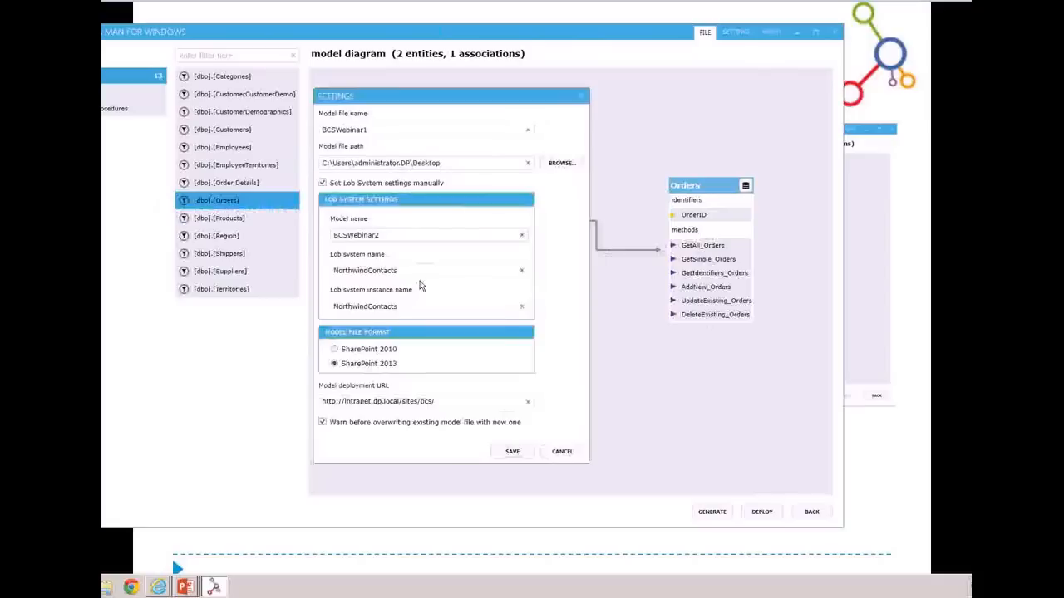
pyautogui.click(564, 460)
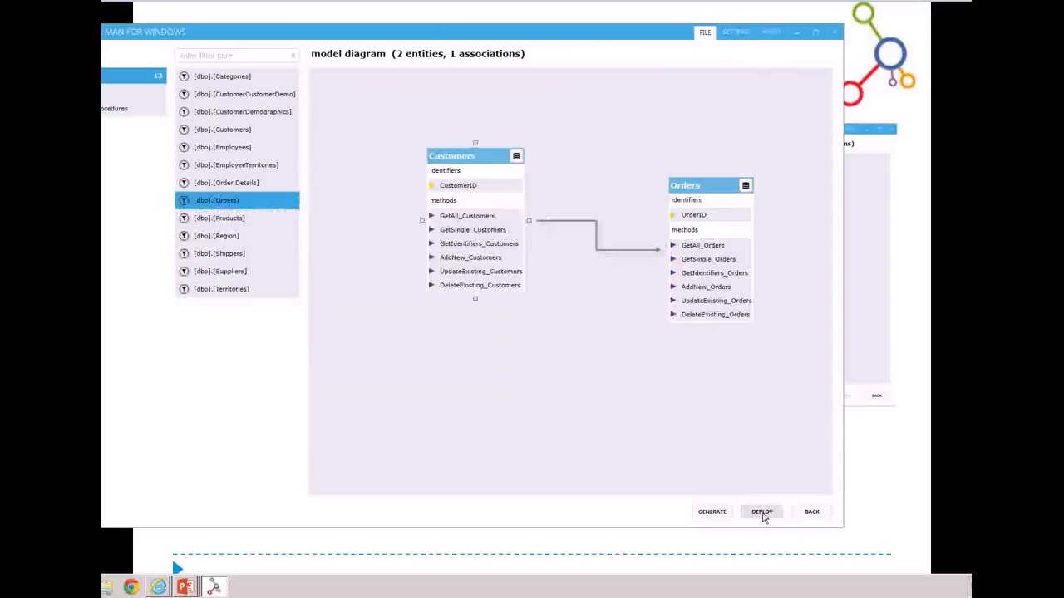
pyautogui.click(710, 512)
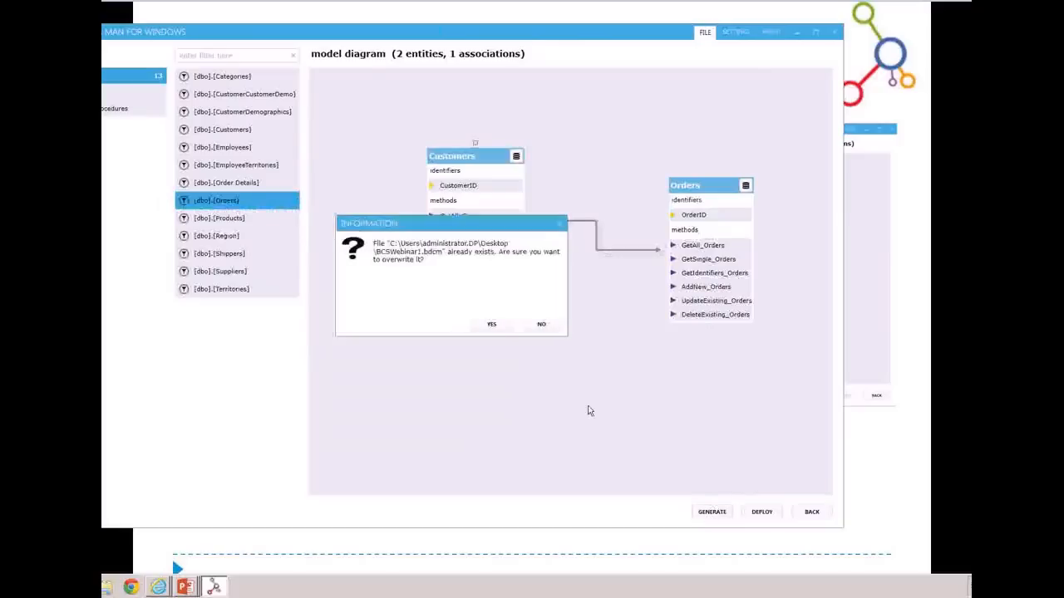
pyautogui.click(489, 325)
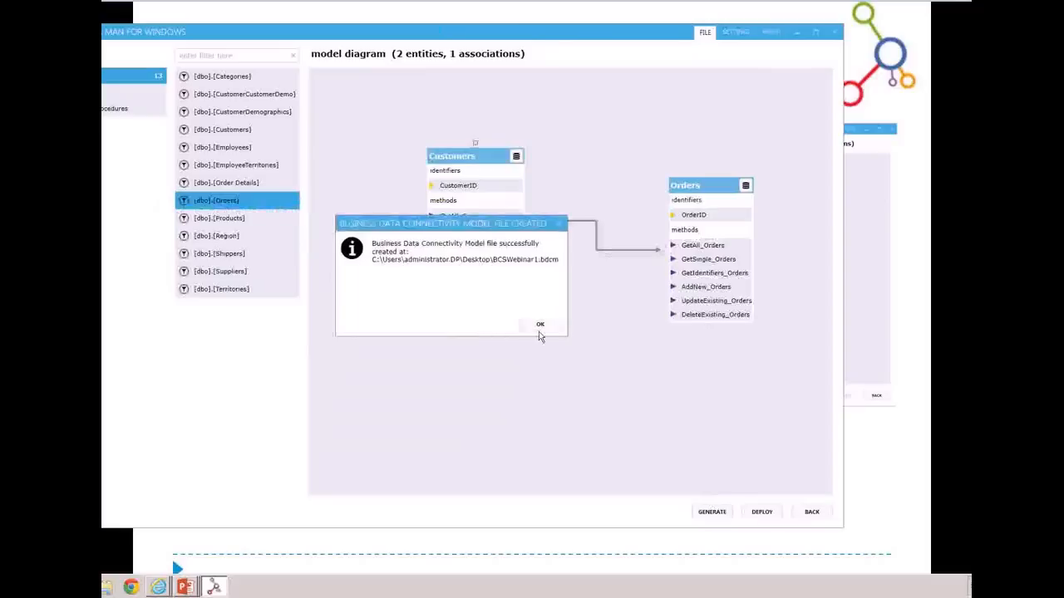
pyautogui.press('Return')
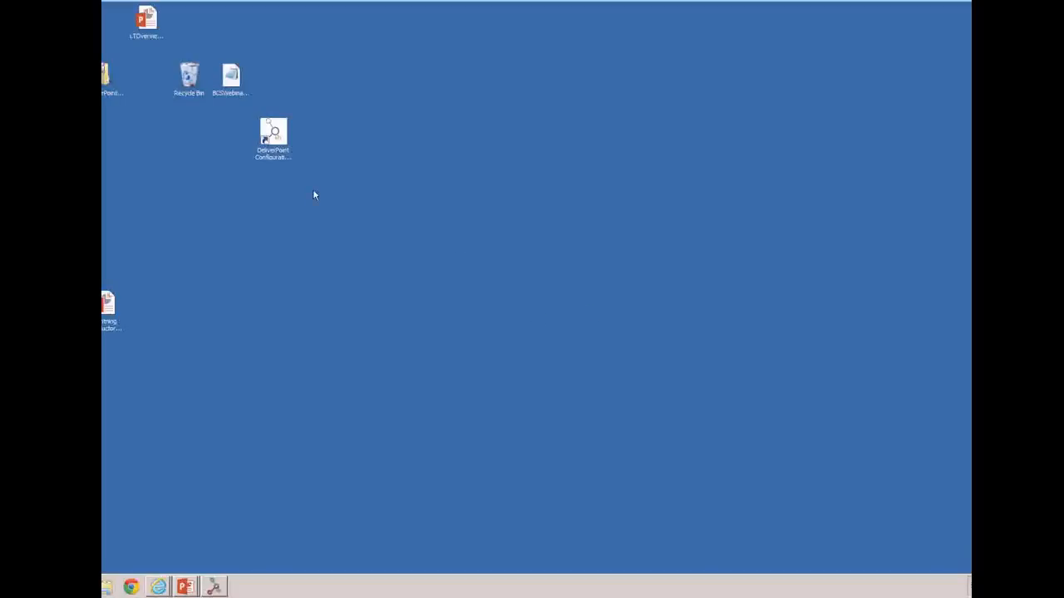
# Open BCSWebinar1.bdcm from the desktop in Notepad, examine its XML model definition and close it
pyautogui.click(233, 78)
pyautogui.doubleClick(233, 78)
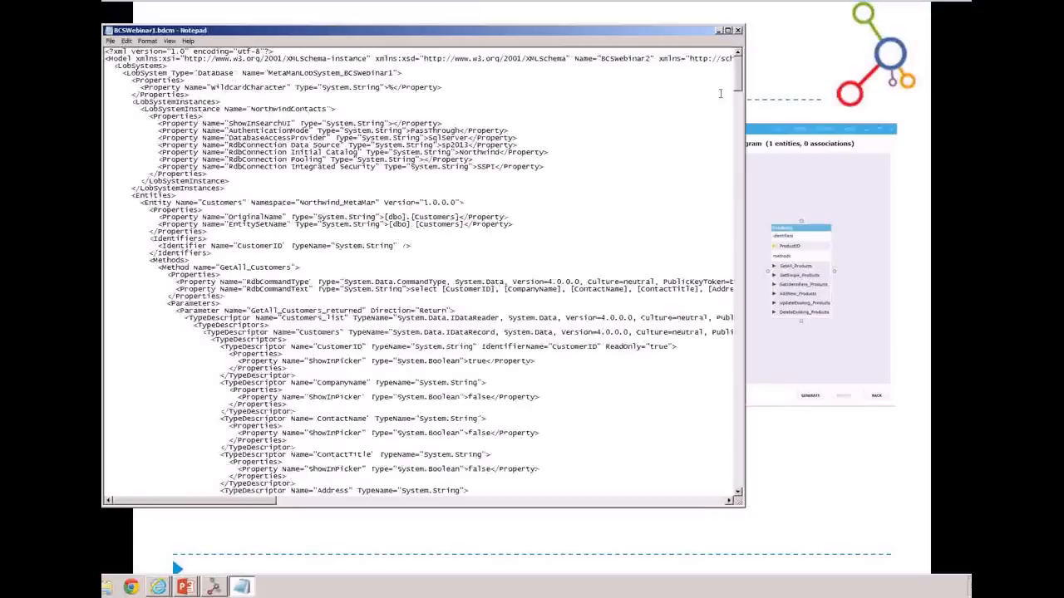
pyautogui.moveTo(739, 76)
pyautogui.mouseDown()
pyautogui.moveTo(733, 482)
pyautogui.moveTo(723, 333)
pyautogui.moveTo(678, 187)
pyautogui.moveTo(691, 83)
pyautogui.moveTo(738, 72)
pyautogui.mouseUp()
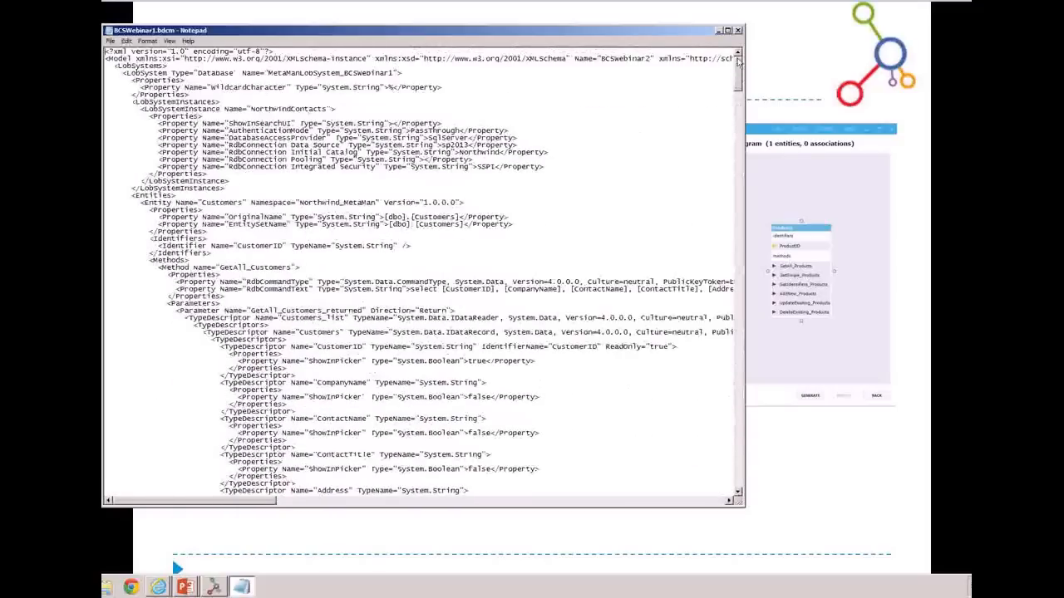
pyautogui.click(738, 30)
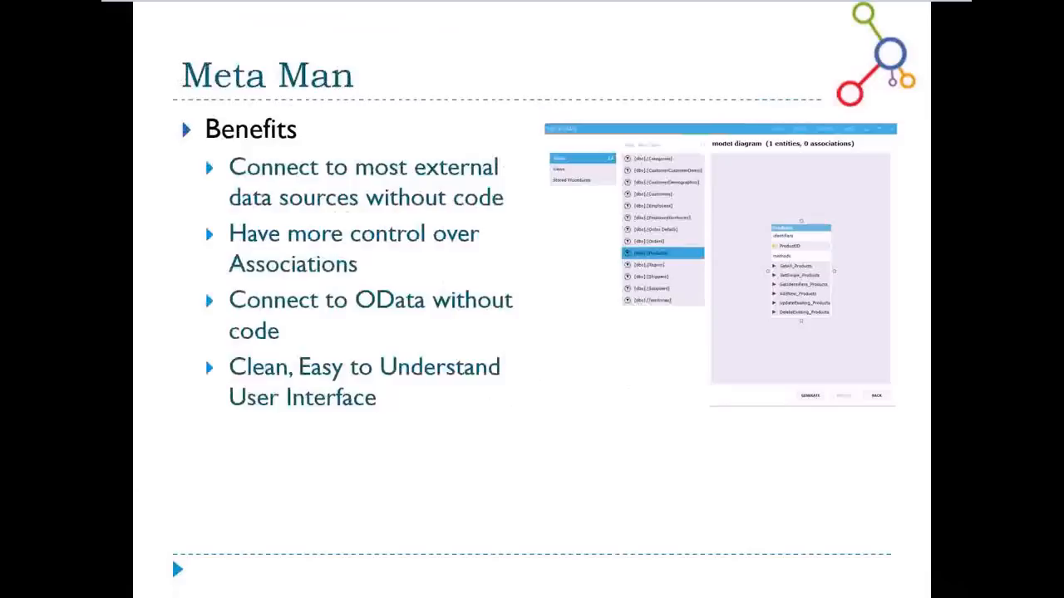
# Advance the slideshow to the Data Viewer Web Part slide and switch to the Business Connectivity Services home page in Internet Explorer
pyautogui.click(856, 292)
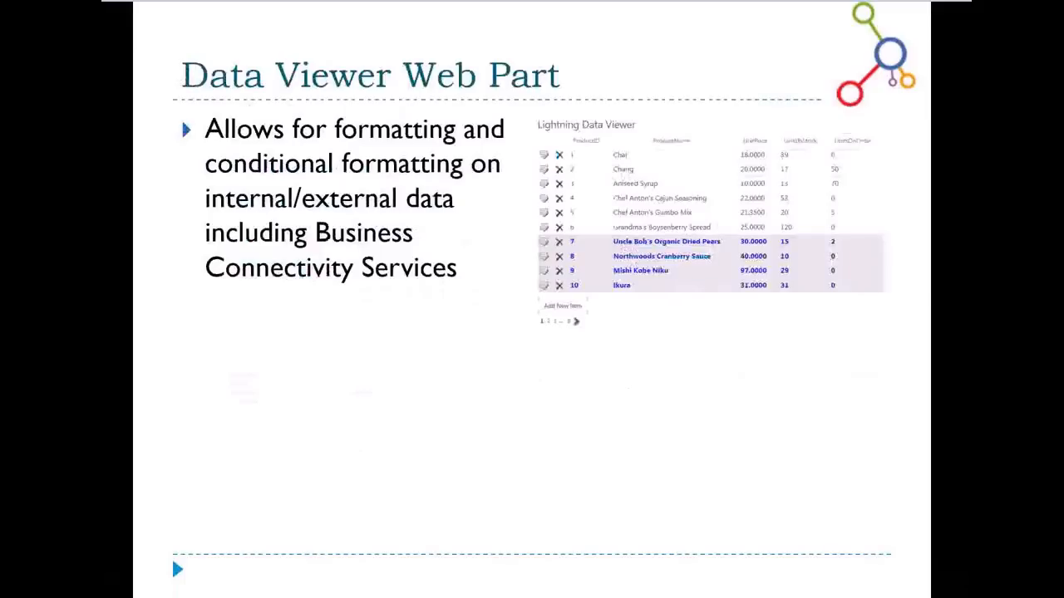
pyautogui.hotkey('alt', 'Tab')
pyautogui.press('Tab')
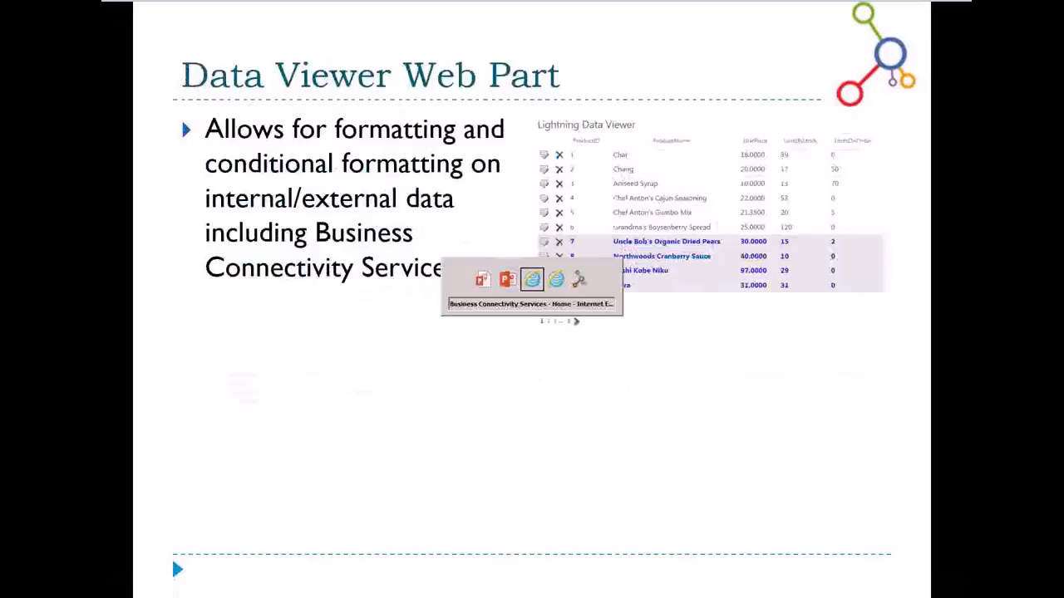
pyautogui.press('Tab')
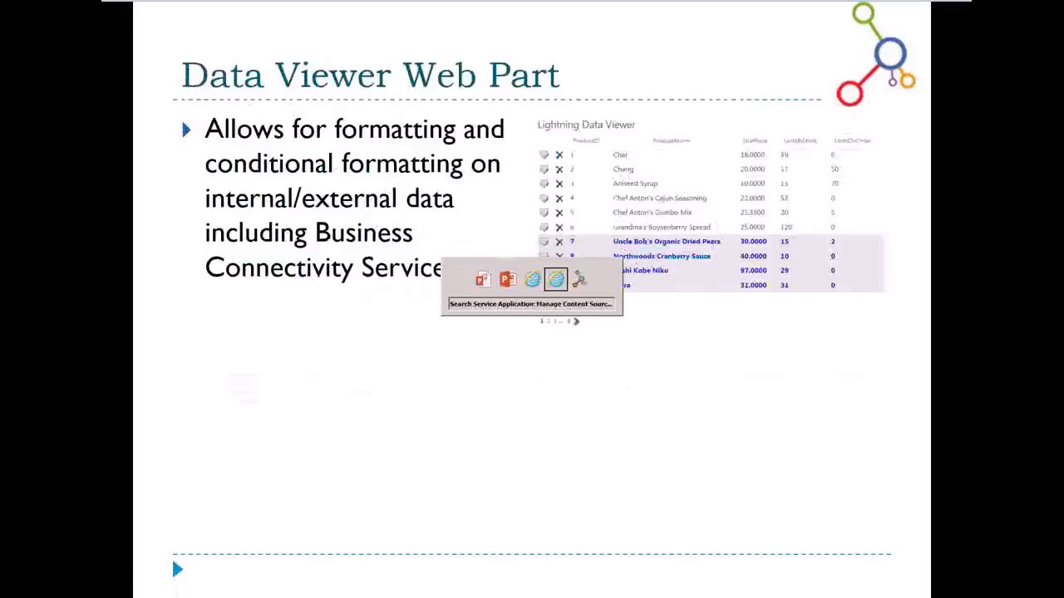
pyautogui.press('Tab')
pyautogui.press('Tab')
pyautogui.press('Tab')
pyautogui.press('Tab')
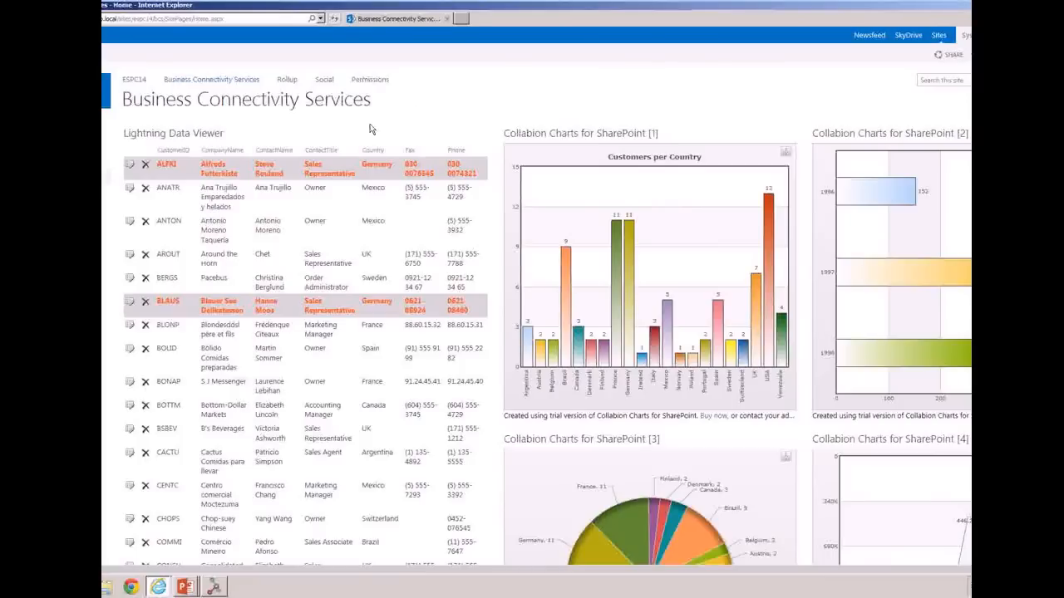
# Open the Lightning Data Viewer web part configuration and choose SharePoint External Data Source Provider as the data source provider
pyautogui.click(471, 134)
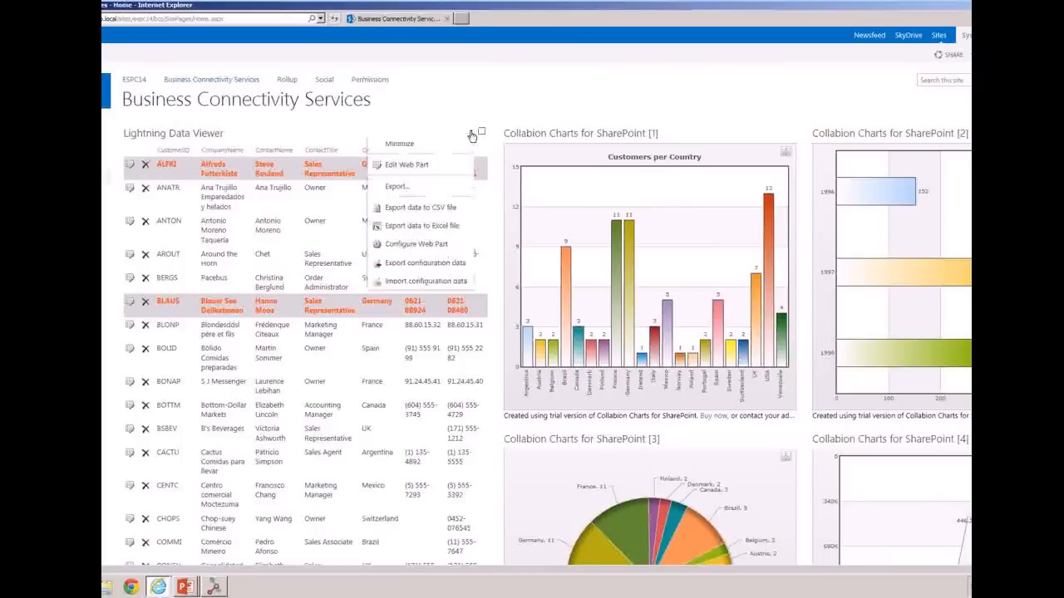
pyautogui.click(365, 118)
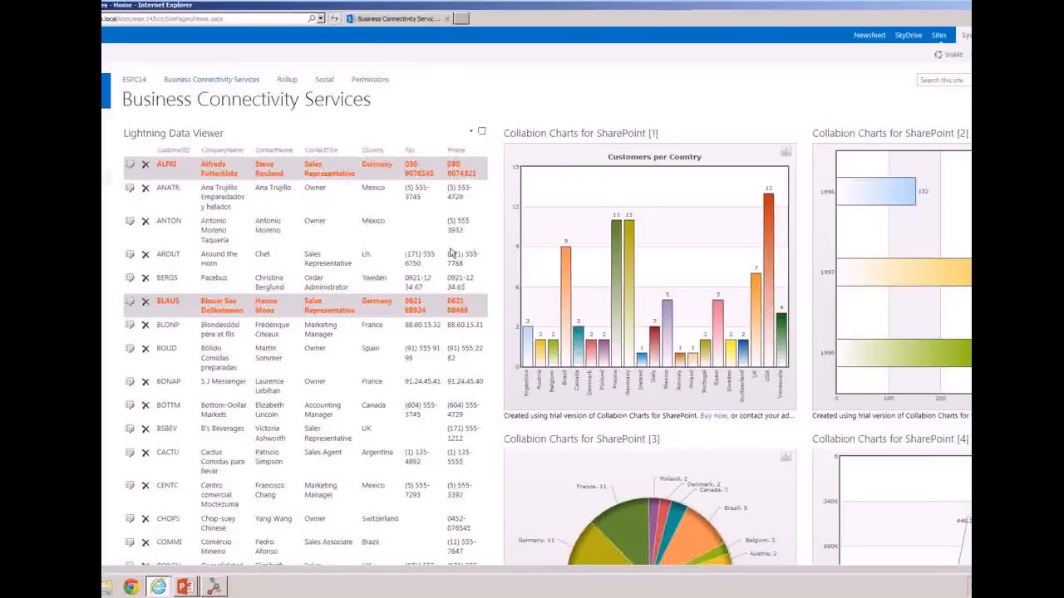
pyautogui.click(471, 134)
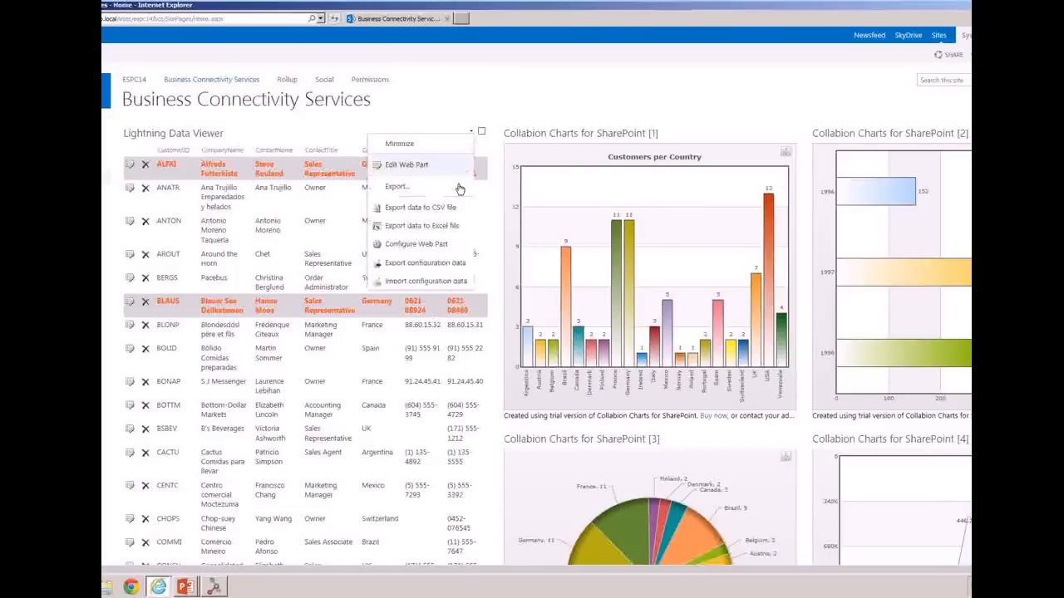
pyautogui.click(422, 244)
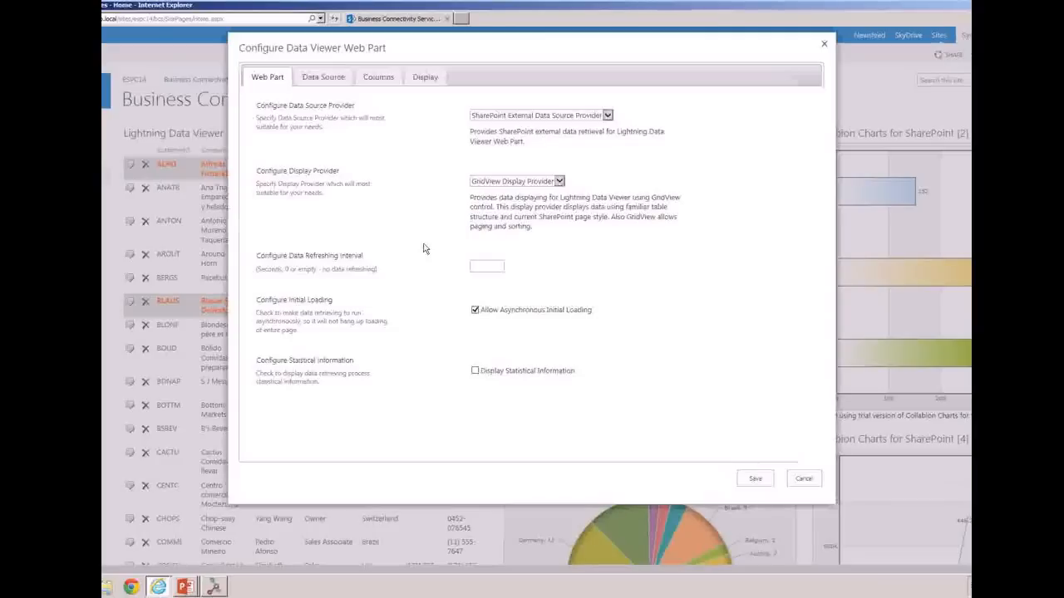
pyautogui.click(607, 114)
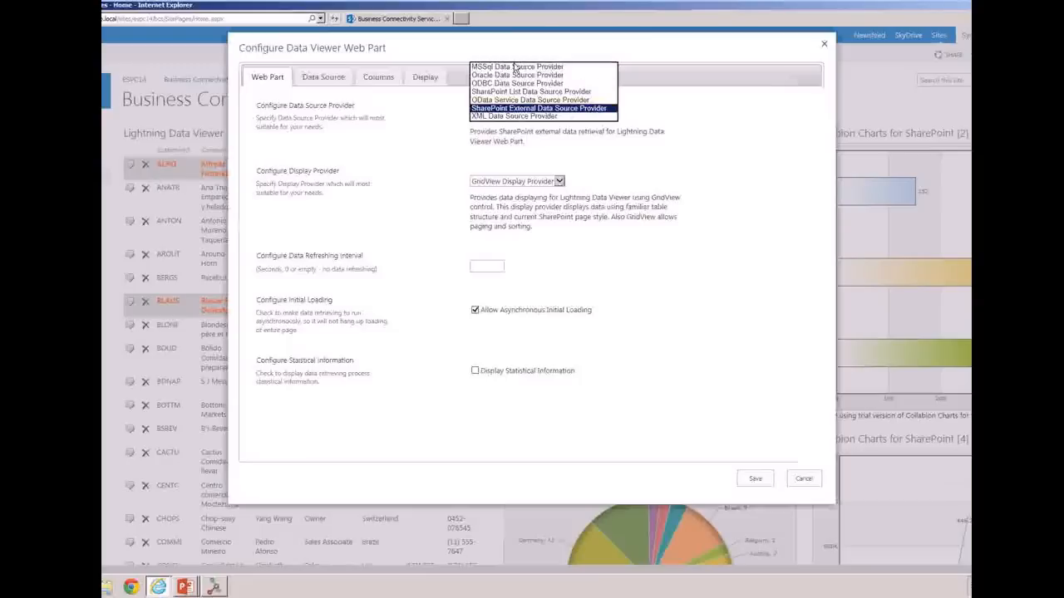
pyautogui.click(531, 111)
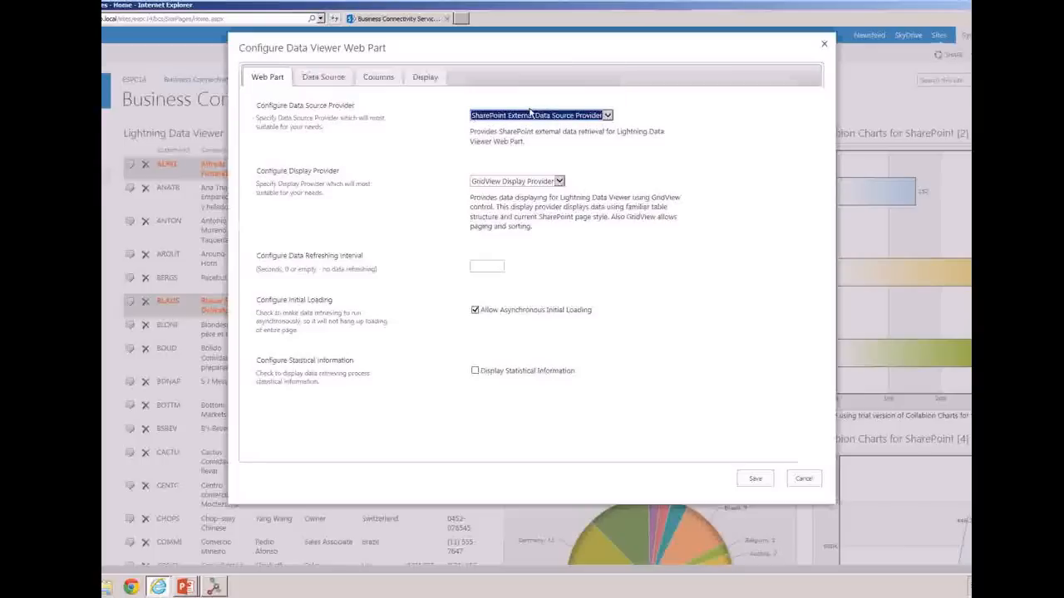
# Examine the data source settings for the external content type, its finder, creator and updater methods, and the column selection
pyautogui.click(341, 82)
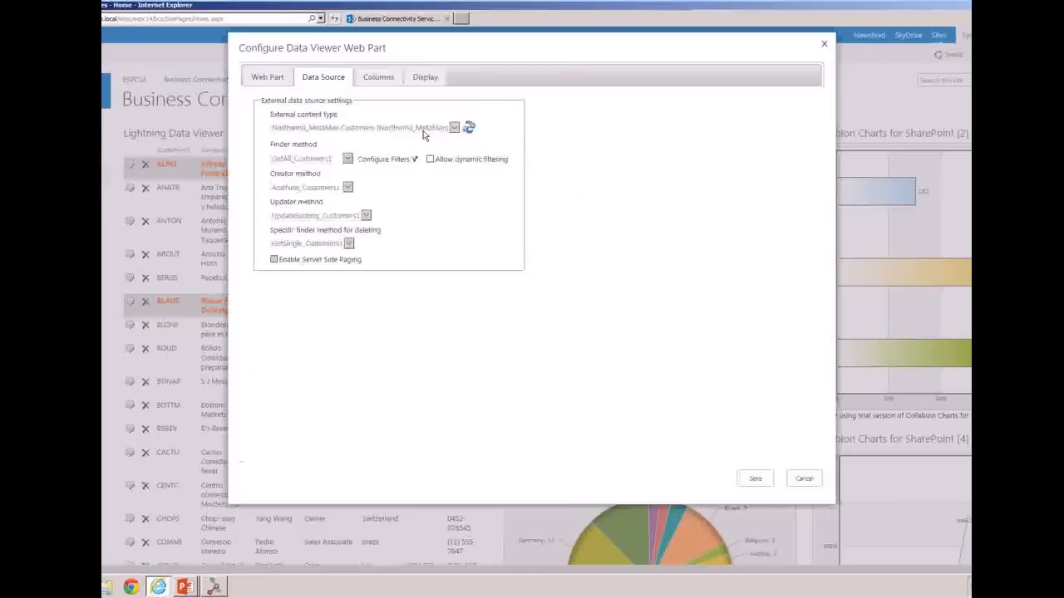
pyautogui.click(469, 127)
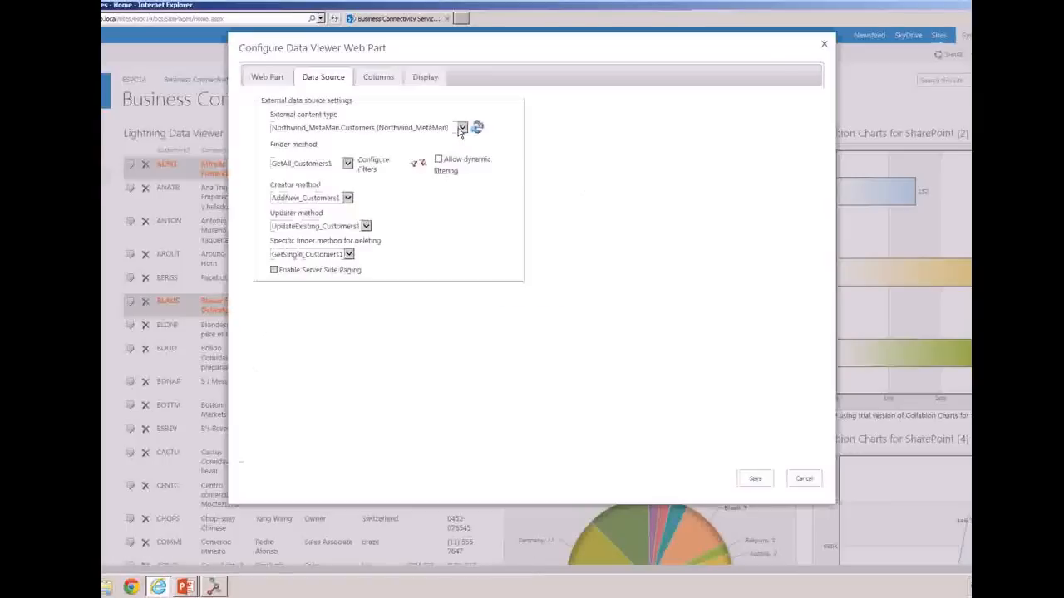
pyautogui.click(461, 128)
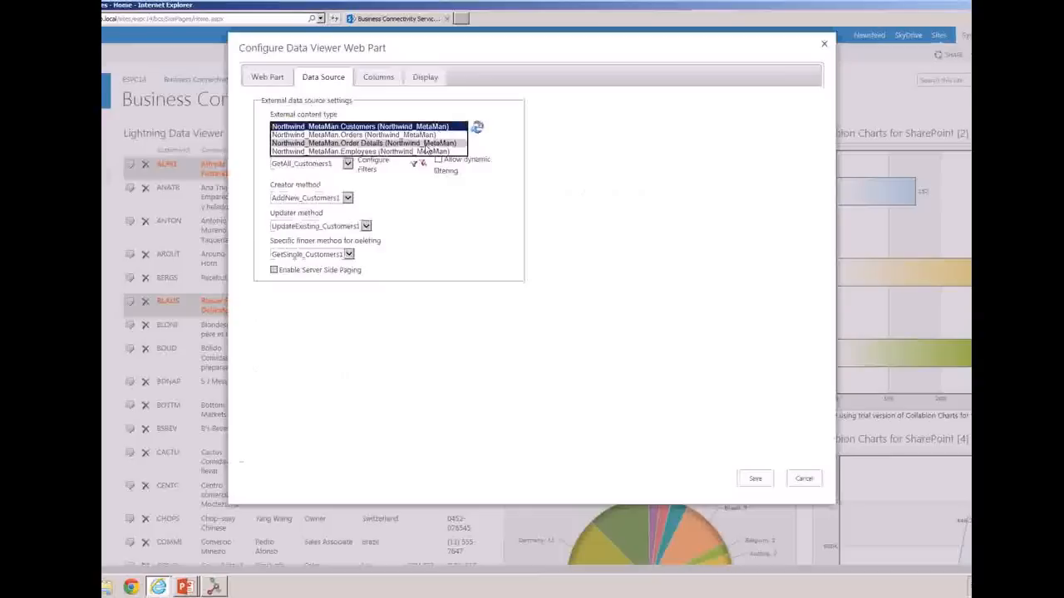
pyautogui.click(572, 140)
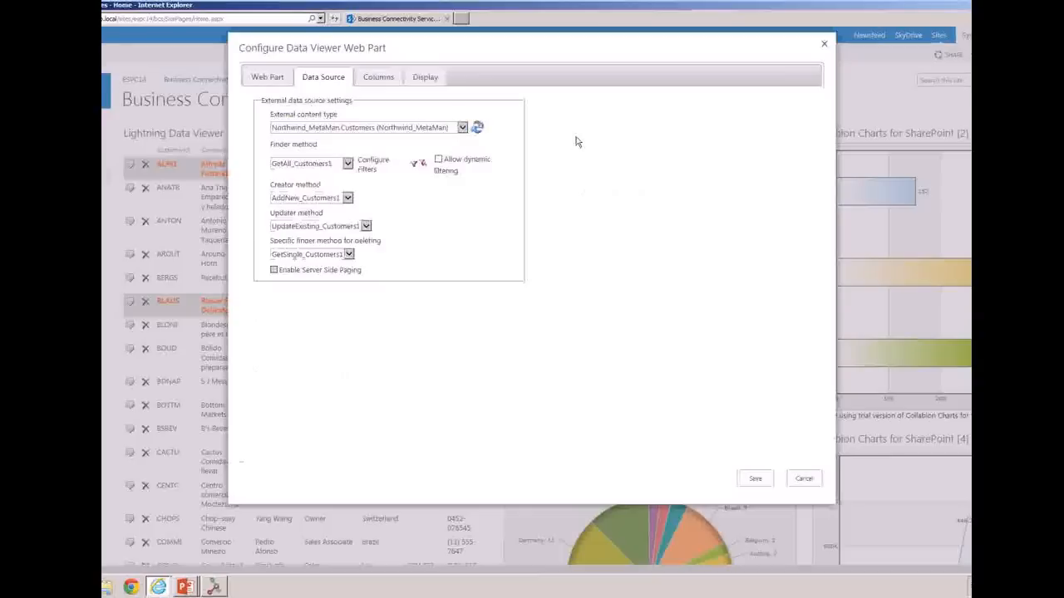
pyautogui.click(347, 166)
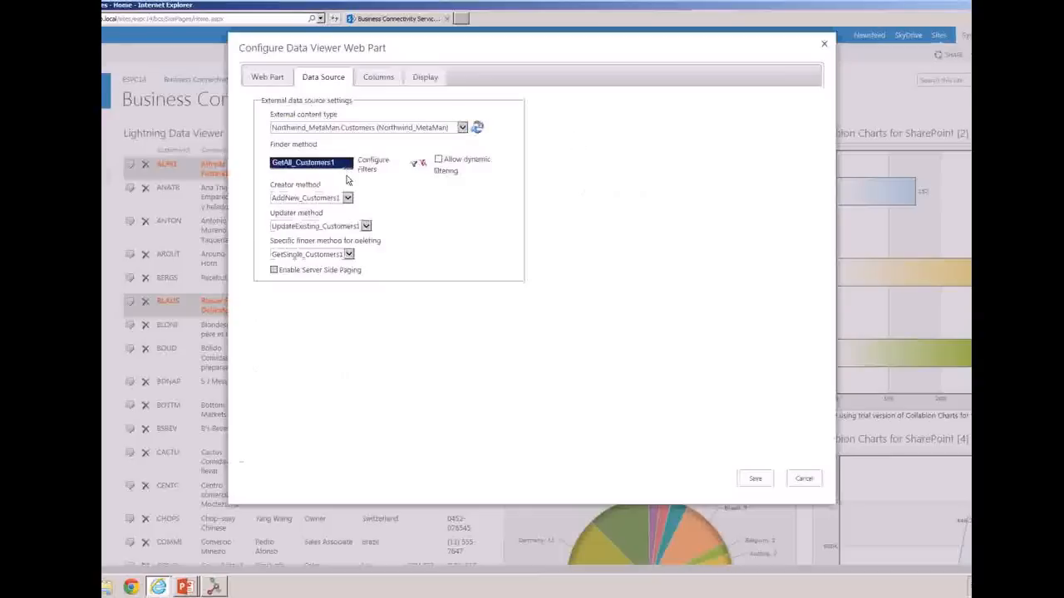
pyautogui.click(346, 200)
pyautogui.click(366, 228)
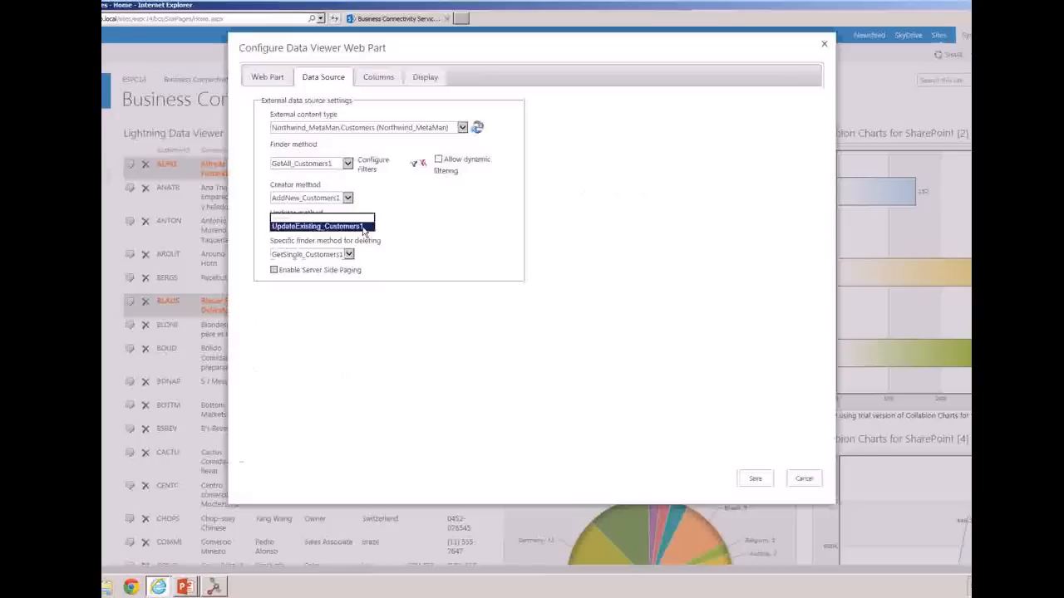
pyautogui.click(438, 250)
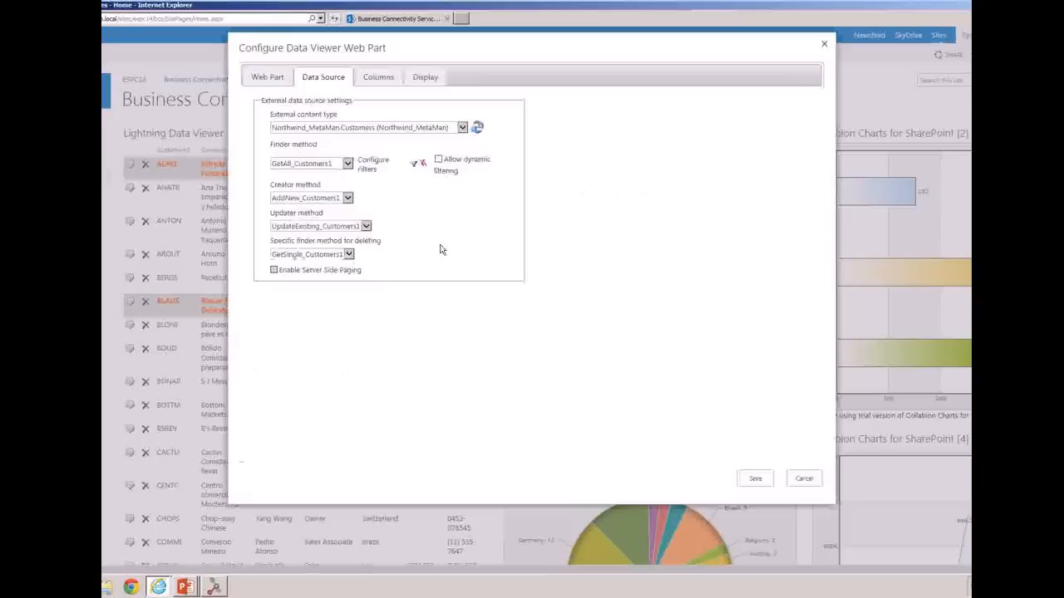
pyautogui.click(378, 79)
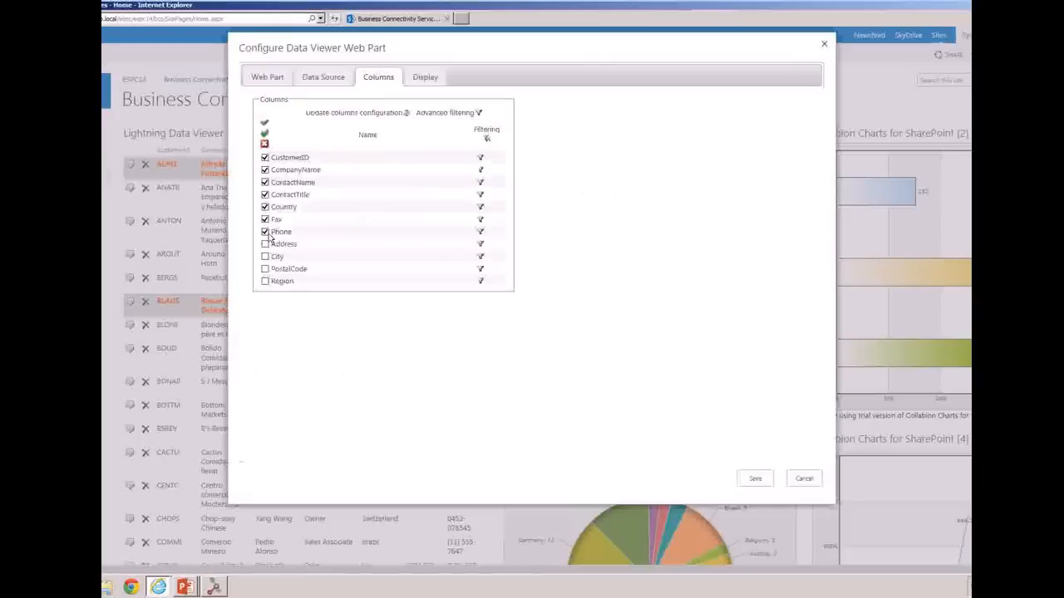
pyautogui.moveTo(302, 178)
pyautogui.mouseDown()
pyautogui.moveTo(296, 161)
pyautogui.moveTo(302, 190)
pyautogui.mouseUp()
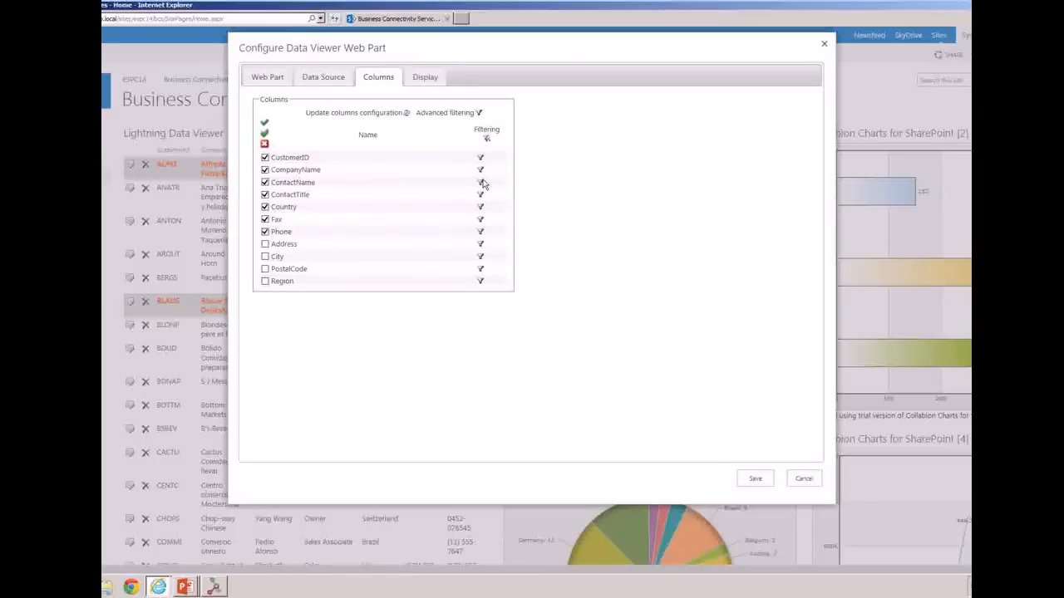
# Give the CompanyName column the display alias Company Name
pyautogui.click(420, 82)
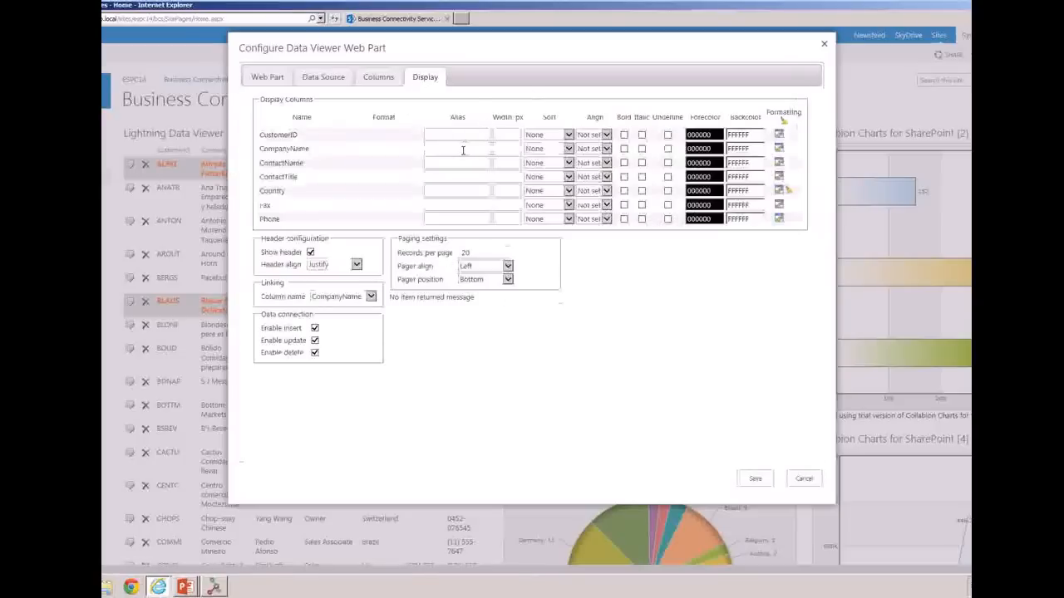
pyautogui.write('Company Name')
# Set the CustomerID column's forecolor to 430AFF and its backcolor to EEEEEE
pyautogui.click(712, 134)
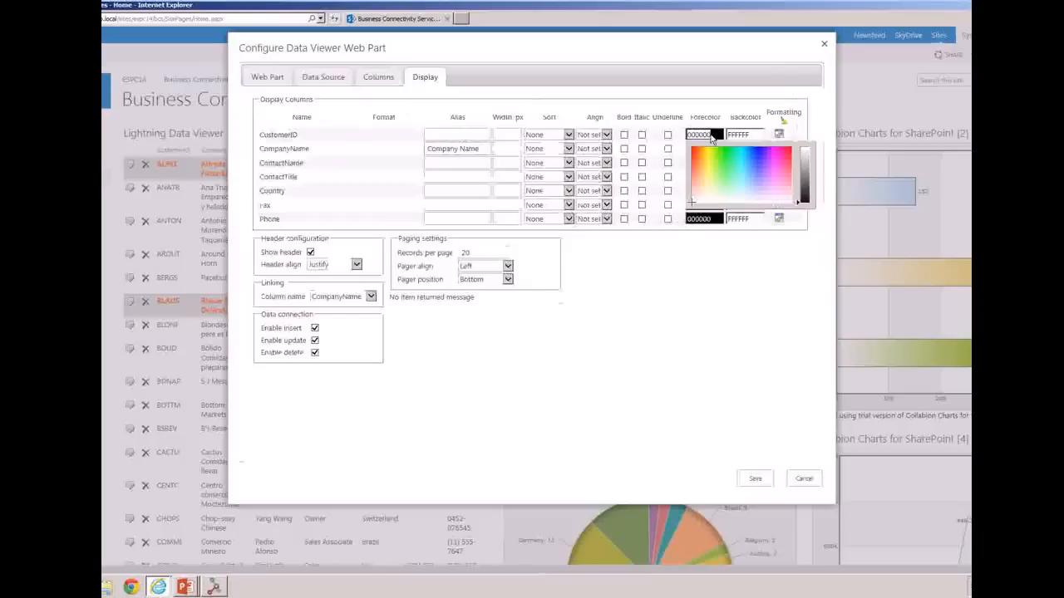
pyautogui.click(761, 148)
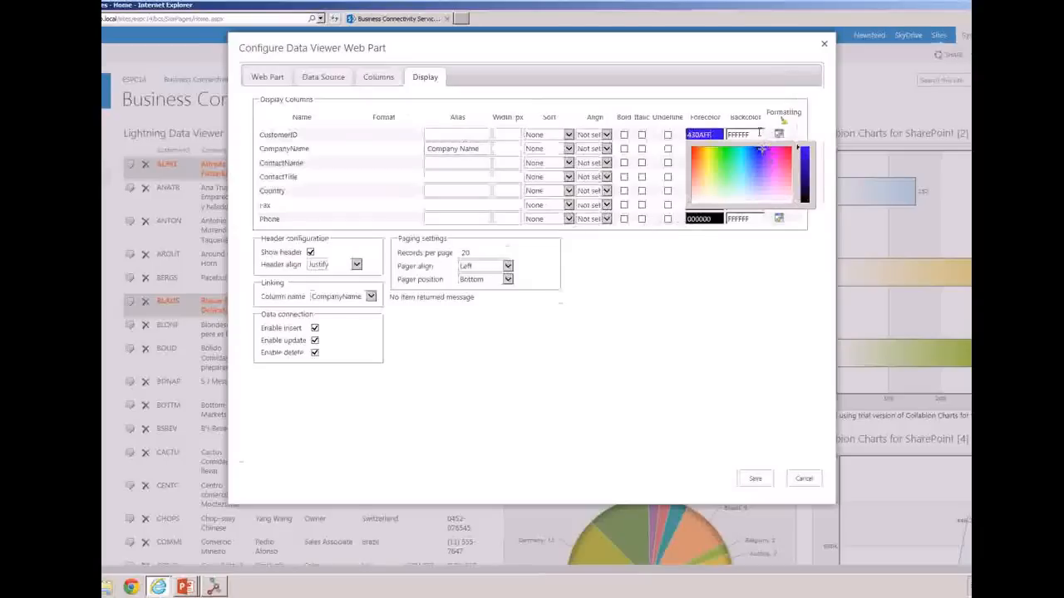
pyautogui.click(759, 134)
pyautogui.click(757, 156)
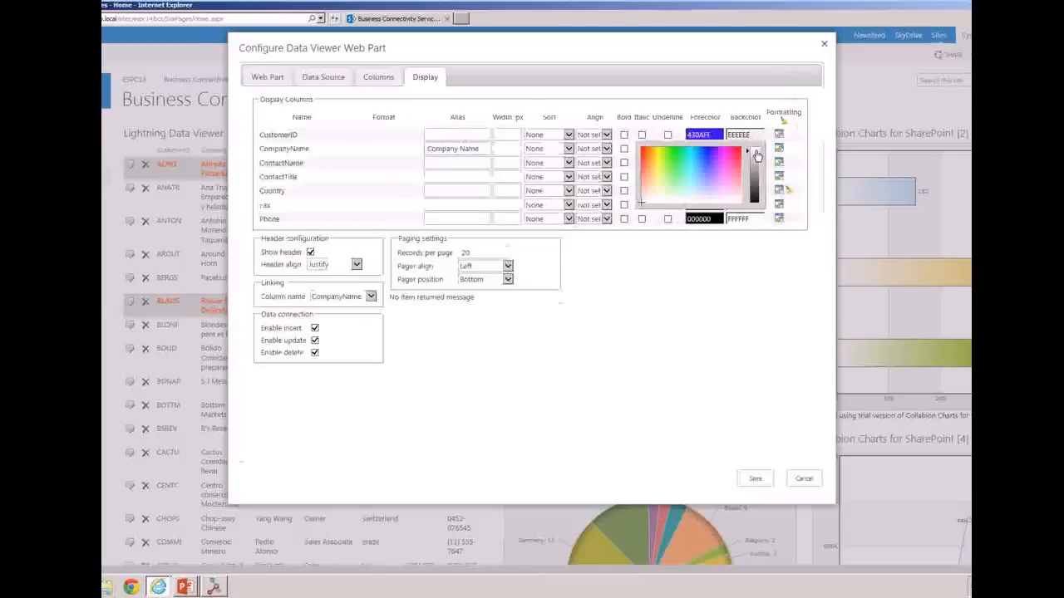
pyautogui.click(747, 269)
# Add an And condition equal to USA to the Country column's conditional formatting and save the web part configuration
pyautogui.click(787, 191)
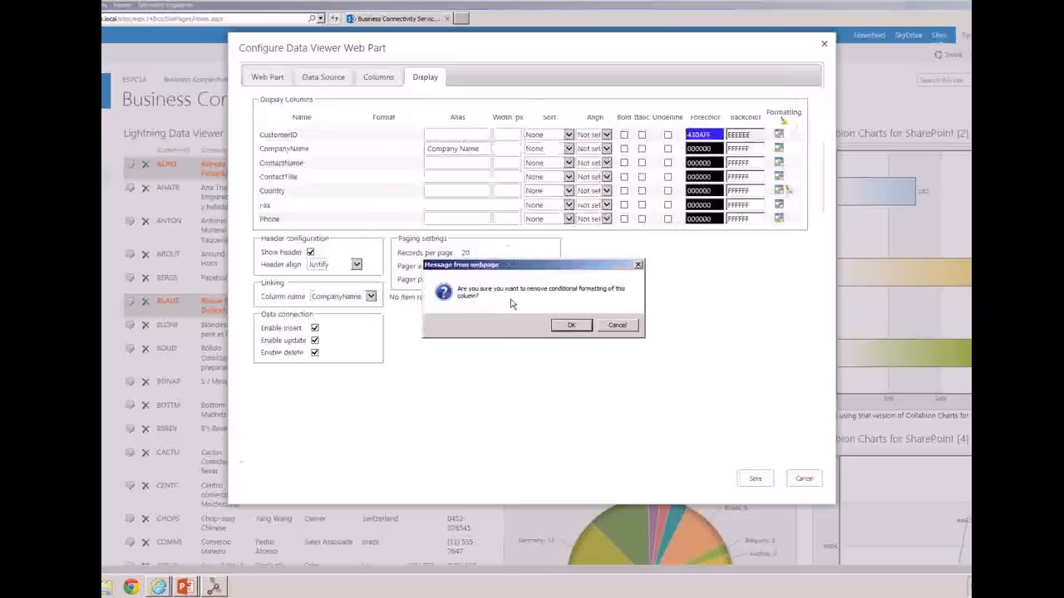
pyautogui.click(631, 323)
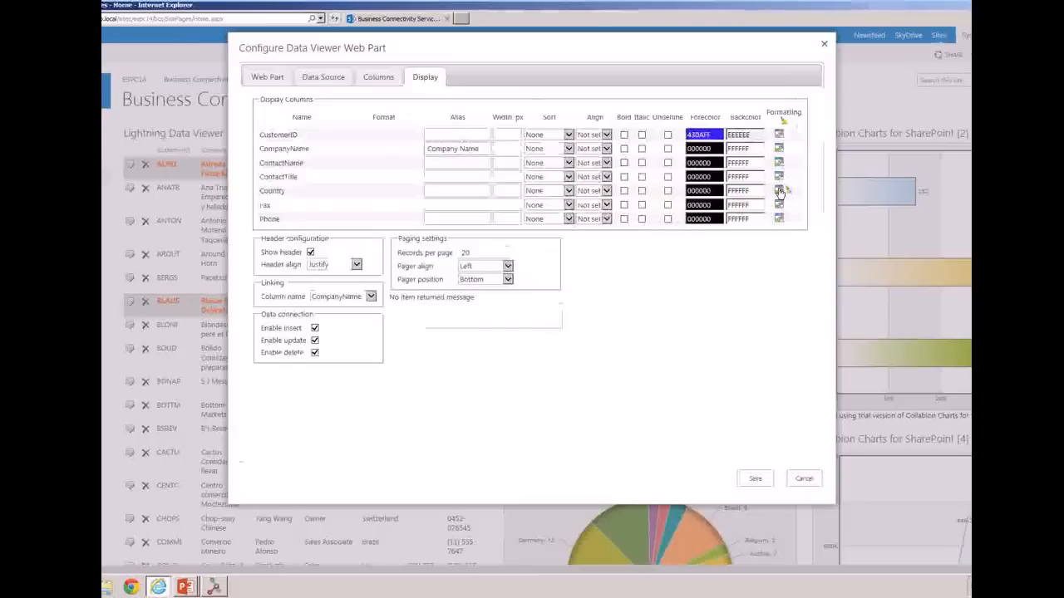
pyautogui.click(779, 191)
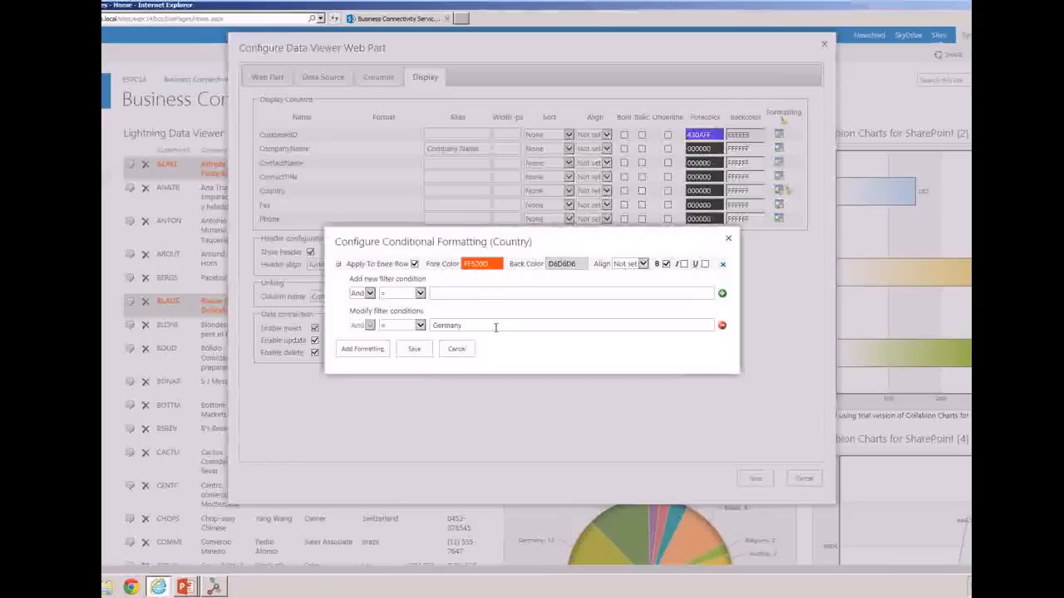
pyautogui.click(495, 294)
pyautogui.write('USA')
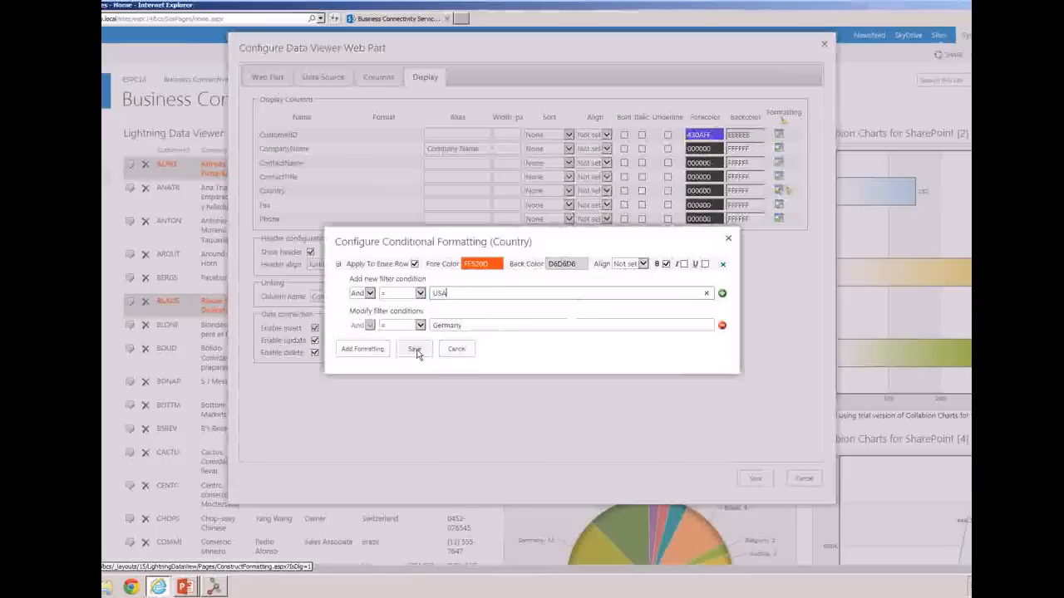
pyautogui.click(722, 294)
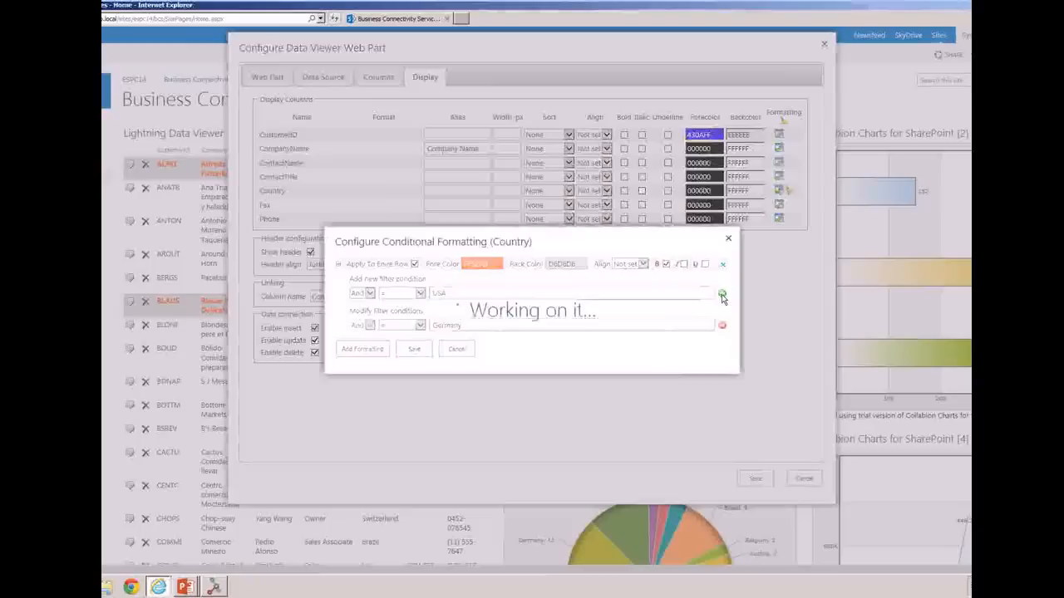
pyautogui.click(425, 358)
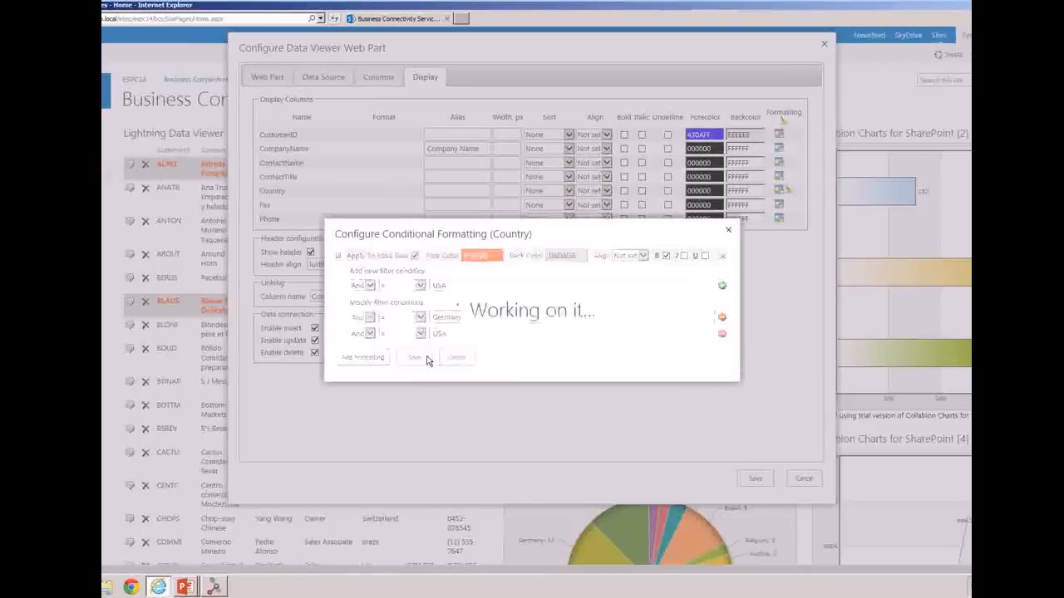
pyautogui.click(758, 479)
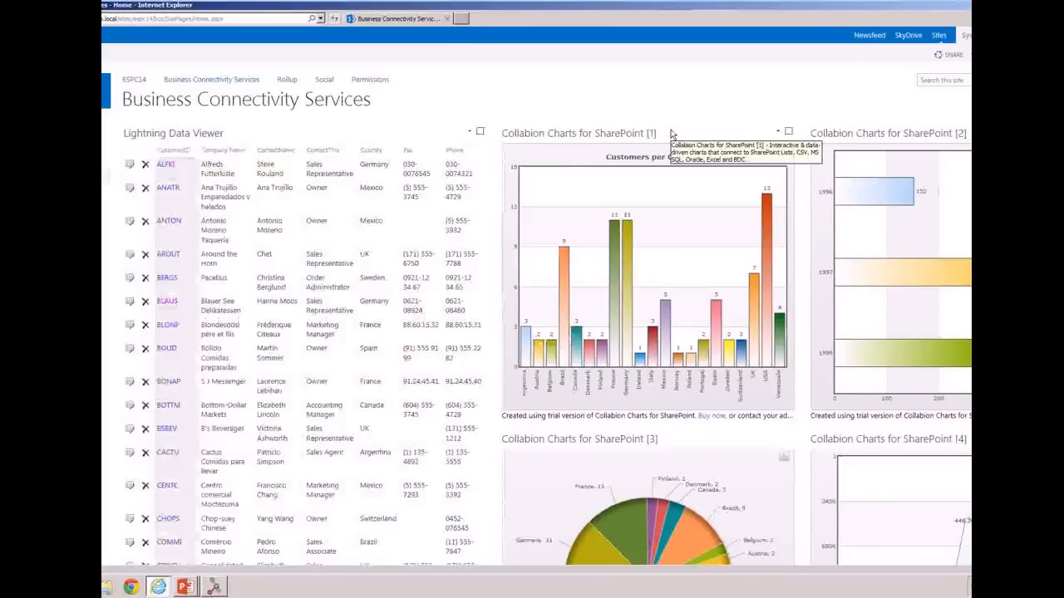
# Open the Customers per Country chart for editing and examine the available data providers and the dbo.Customers table data
pyautogui.click(779, 133)
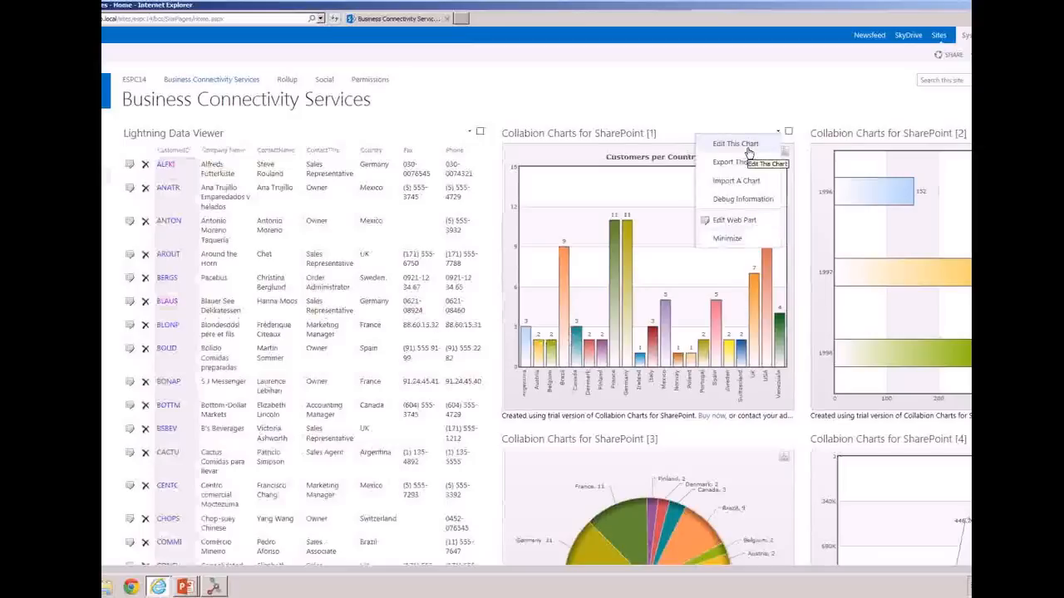
pyautogui.click(744, 150)
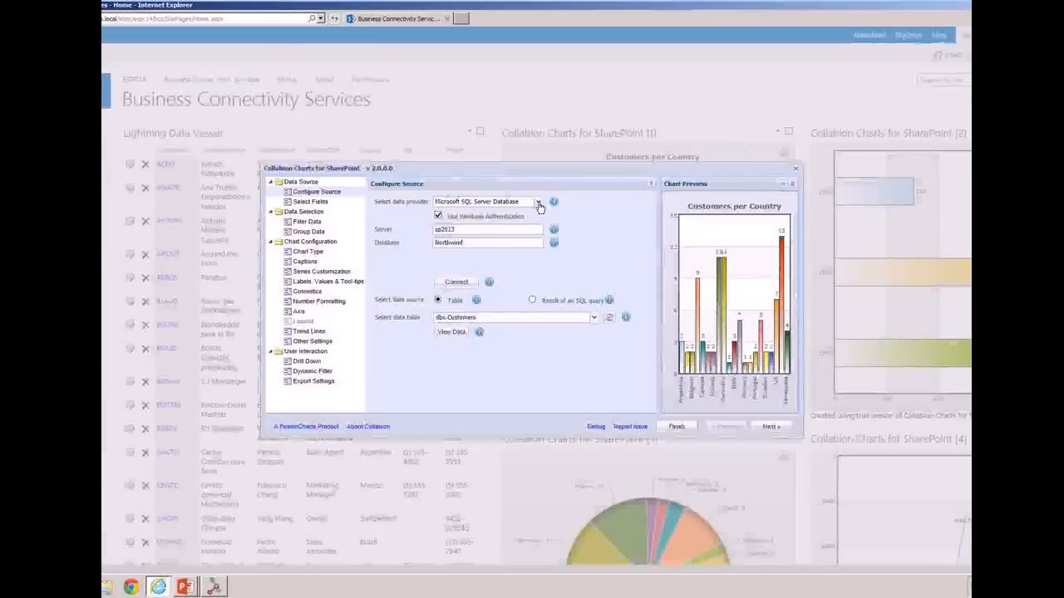
pyautogui.click(538, 202)
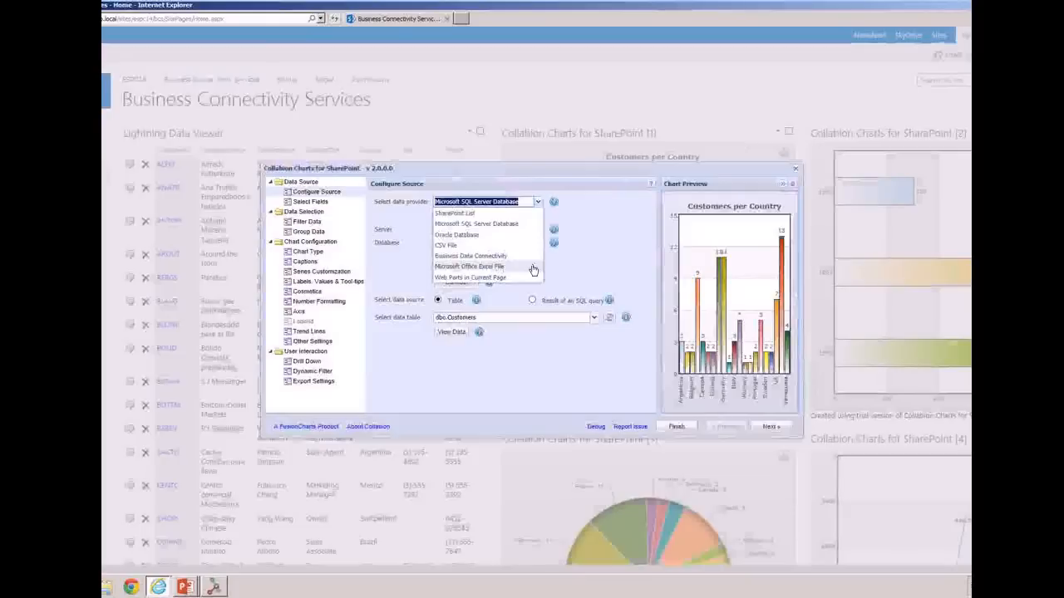
pyautogui.click(583, 265)
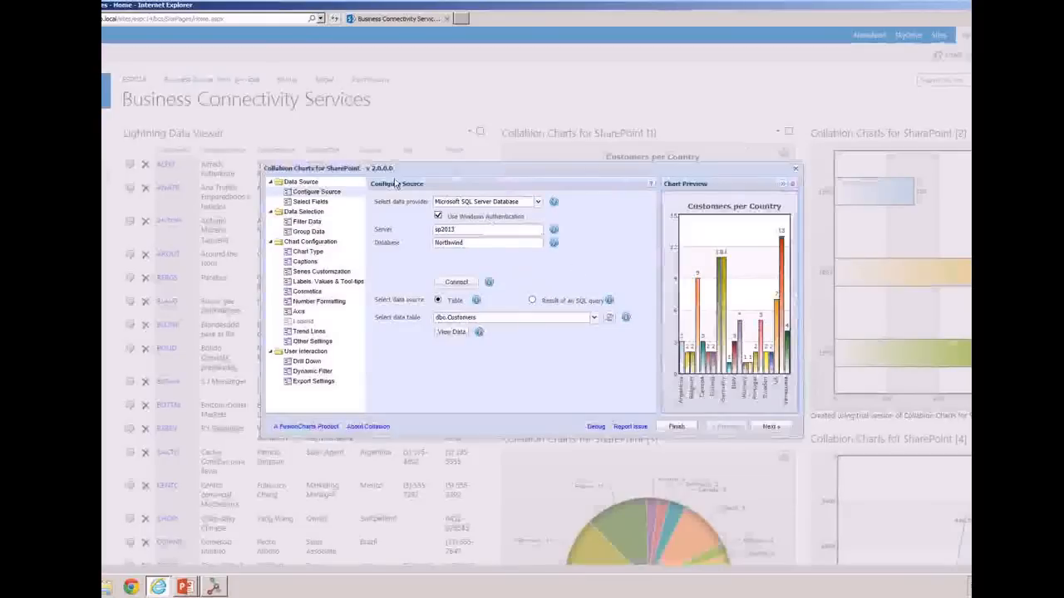
pyautogui.click(458, 335)
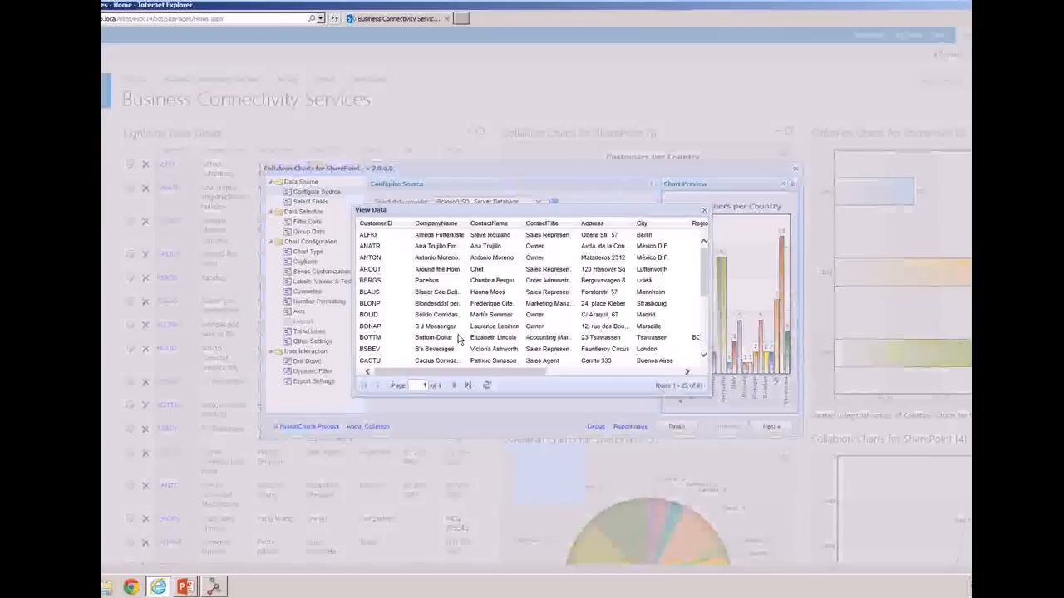
pyautogui.click(704, 212)
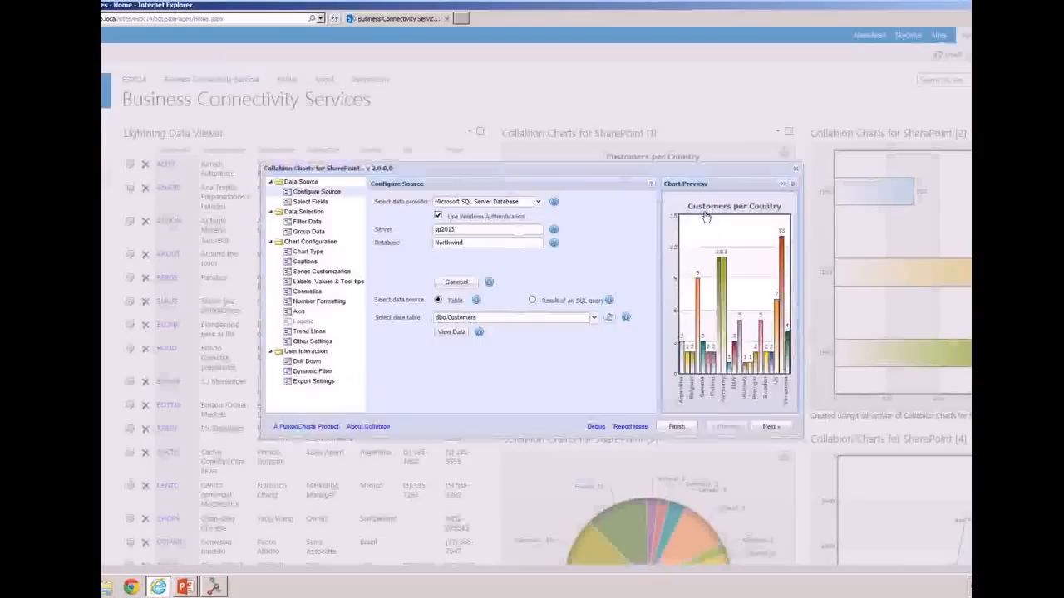
# Examine the chart's selected fields and the chart types available in the Single Series, Stacked Charts and Multi Series categories
pyautogui.click(347, 204)
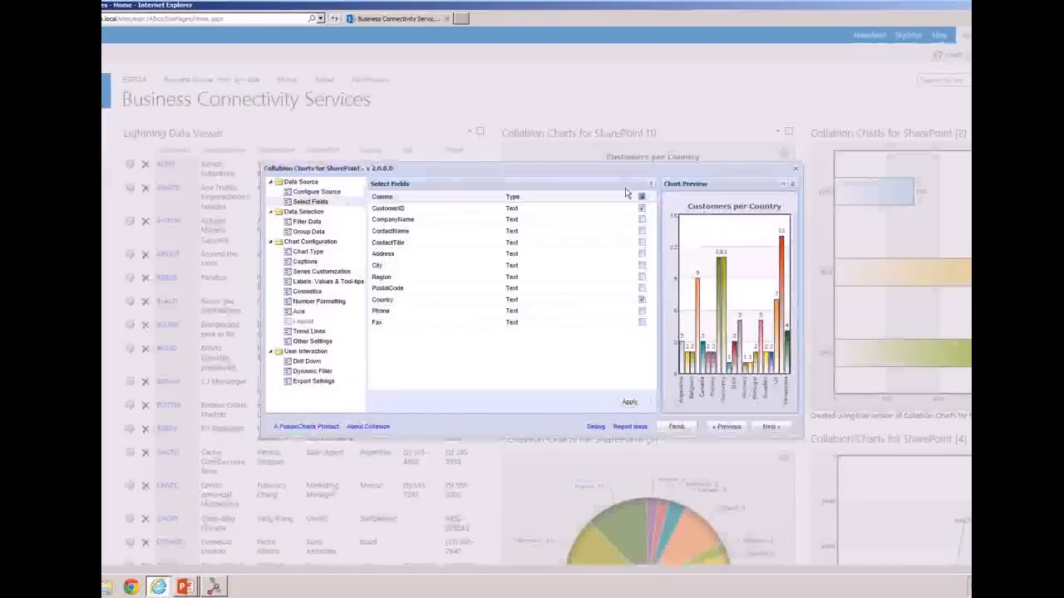
pyautogui.click(323, 256)
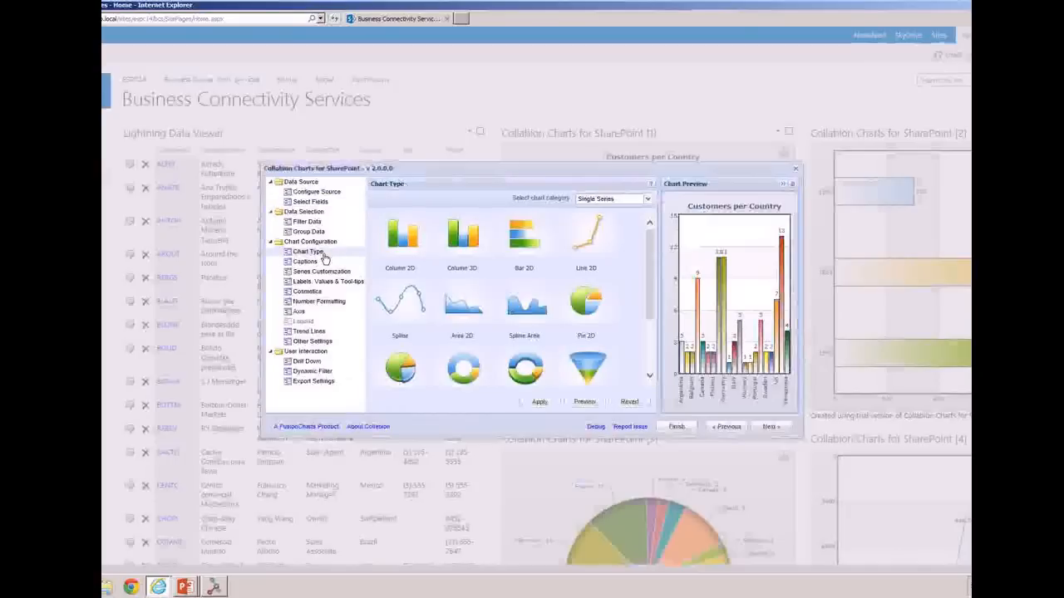
pyautogui.click(606, 201)
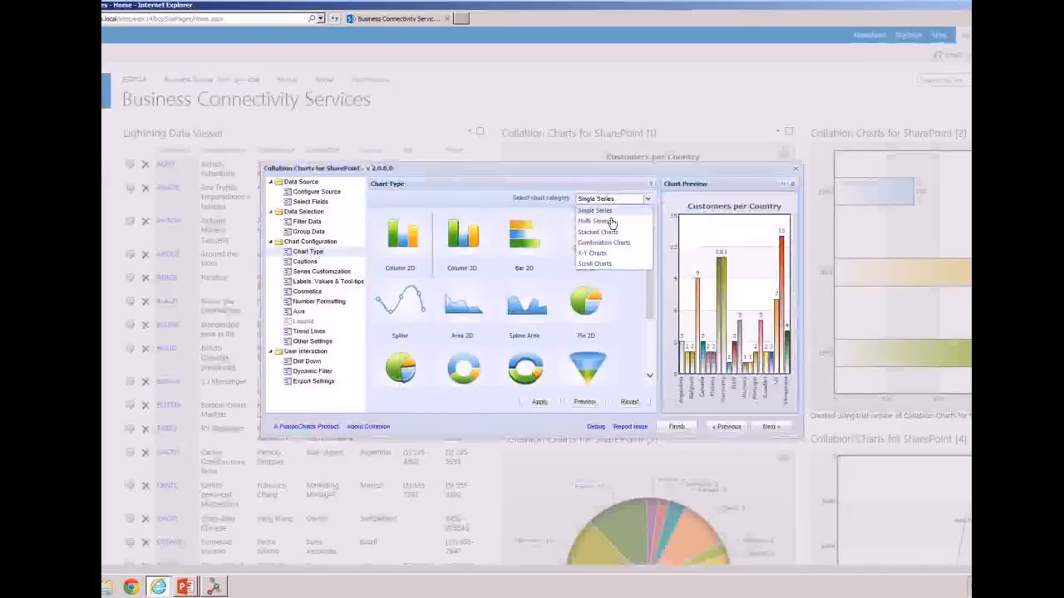
pyautogui.click(615, 231)
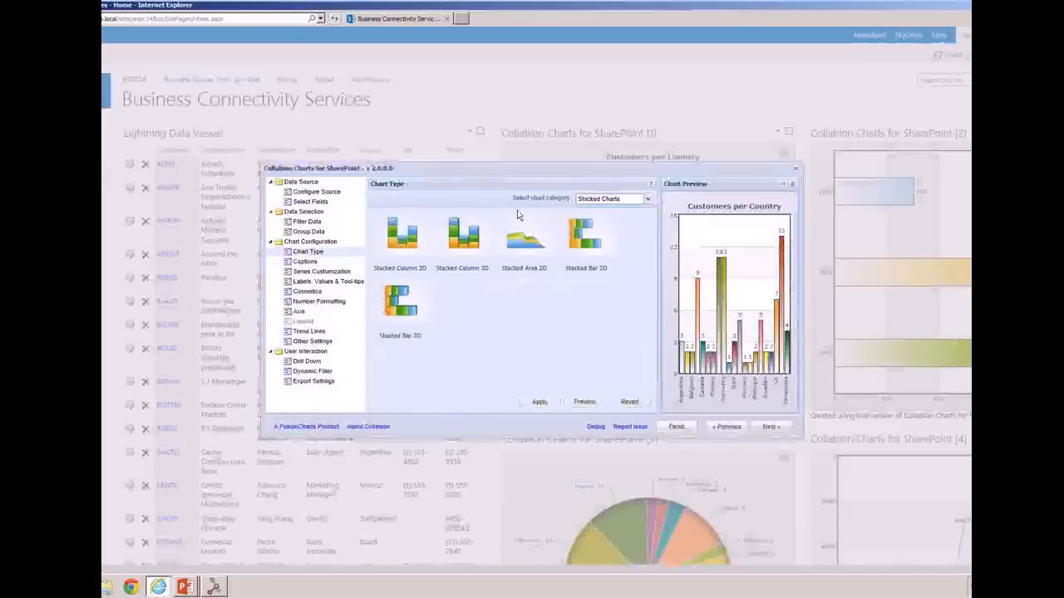
pyautogui.click(629, 199)
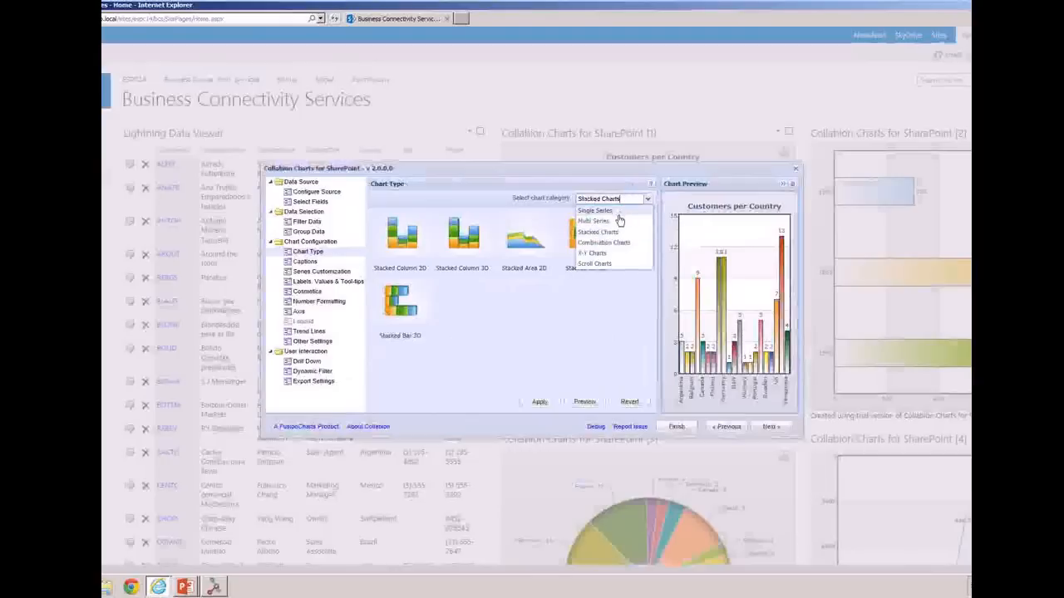
pyautogui.click(619, 221)
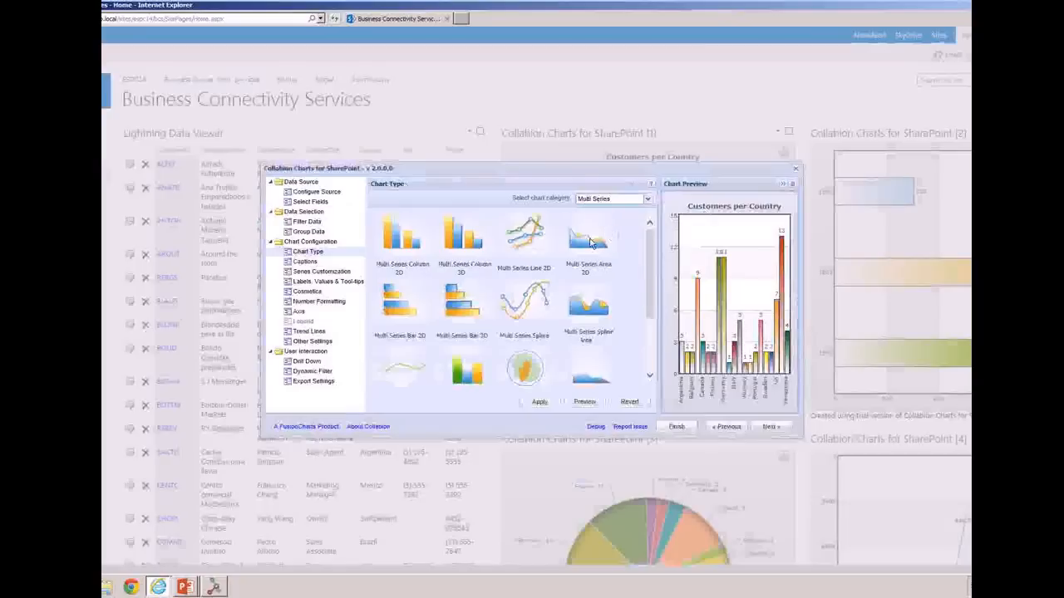
# Check the chart's drill-down options, finish the chart configuration, and view the underlying data table of the Customers per Country chart
pyautogui.click(308, 362)
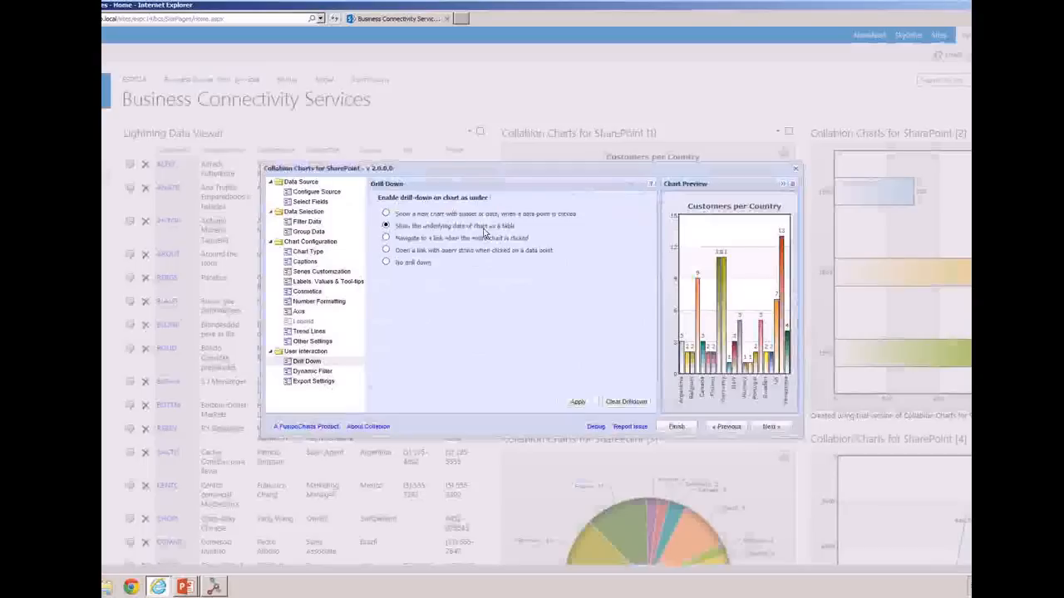
pyautogui.click(676, 427)
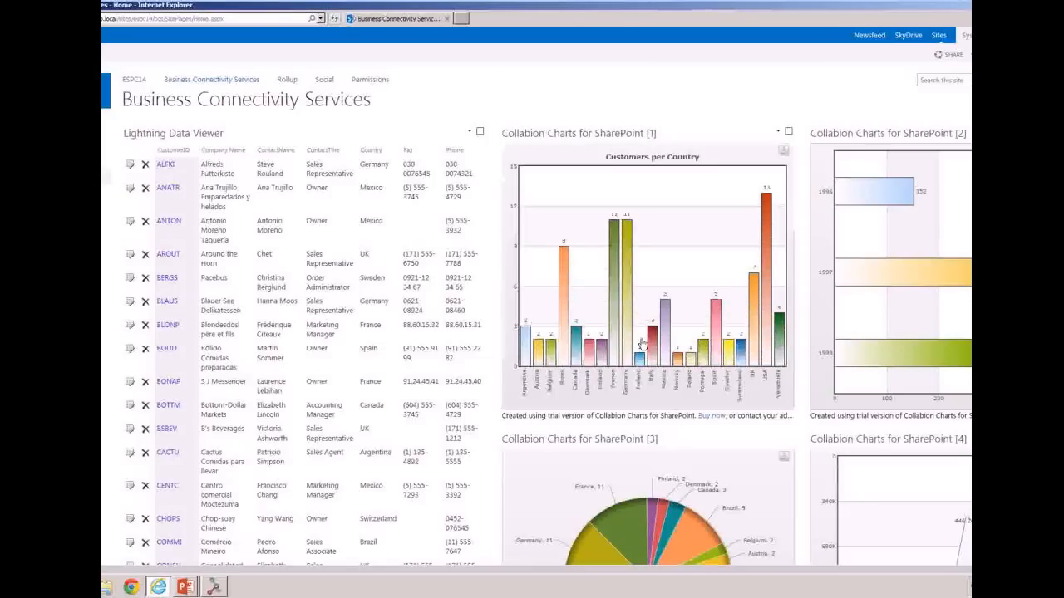
pyautogui.click(614, 305)
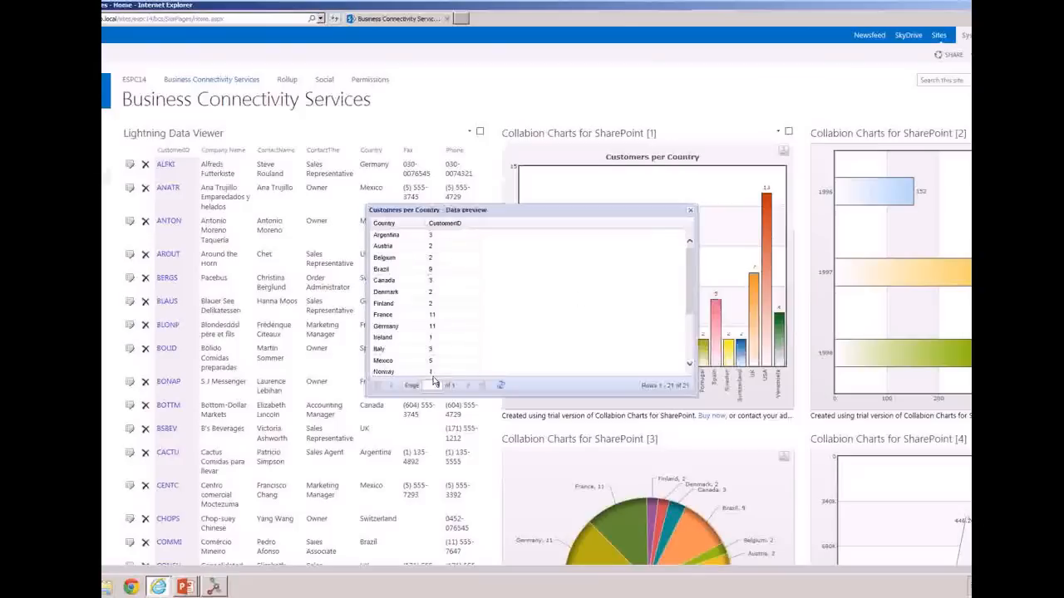
pyautogui.click(690, 211)
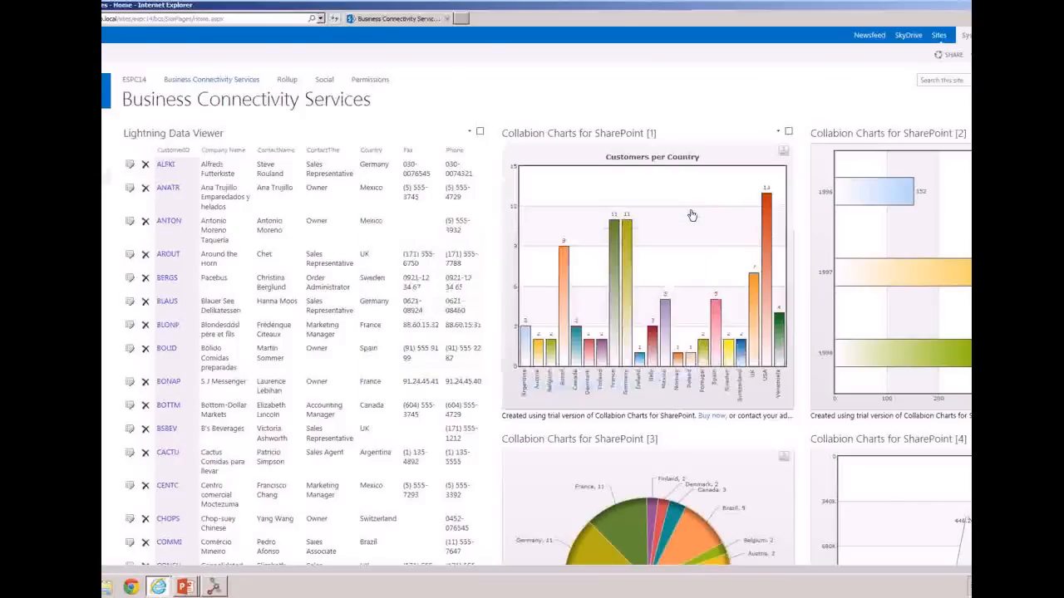
# Rotate the customers pie chart clockwise by roughly a quarter turn and look over the neighbouring charts on the page
pyautogui.scroll(-3, 731, 349)
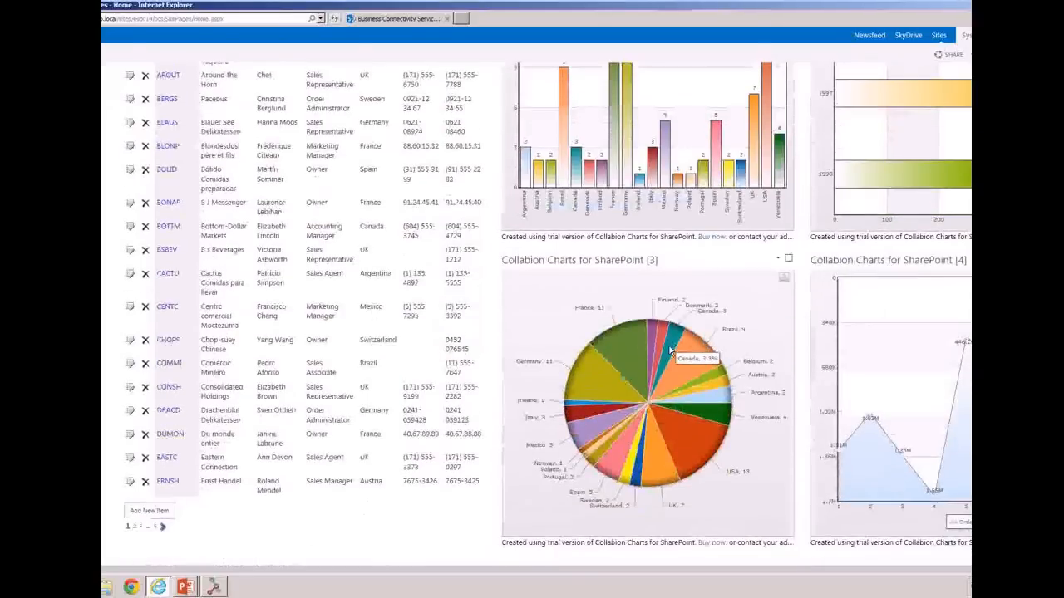
pyautogui.moveTo(670, 343); pyautogui.dragTo(728, 409)
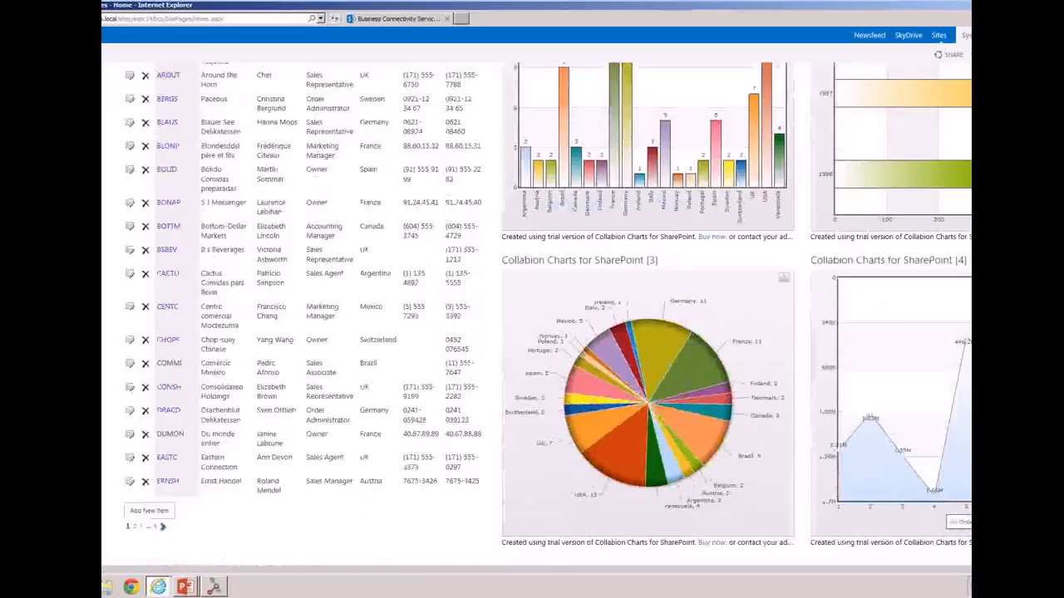
pyautogui.hscroll(1, 536, 308)
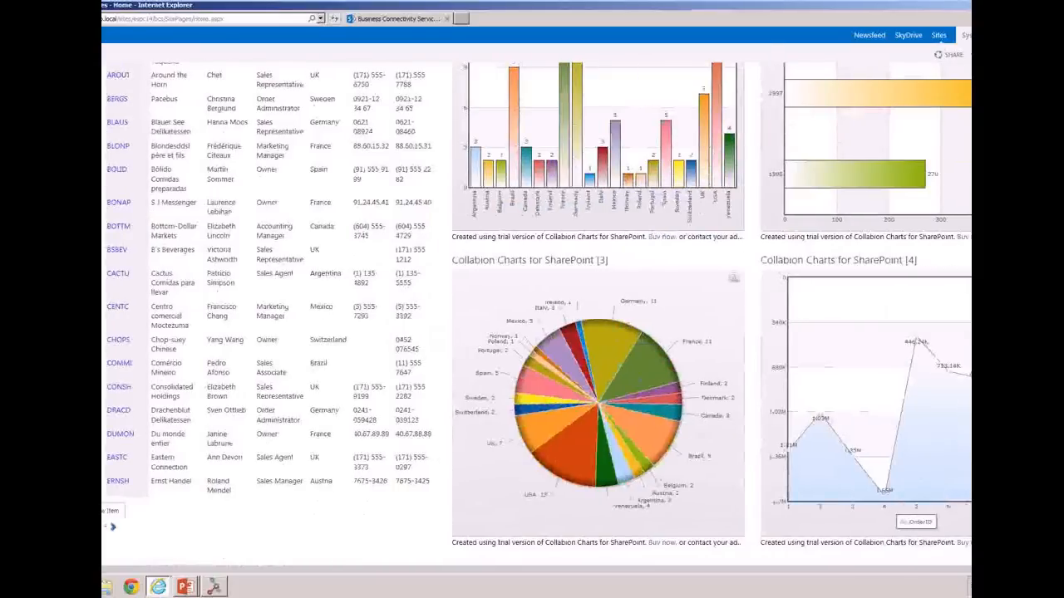
pyautogui.scroll(3, 536, 311)
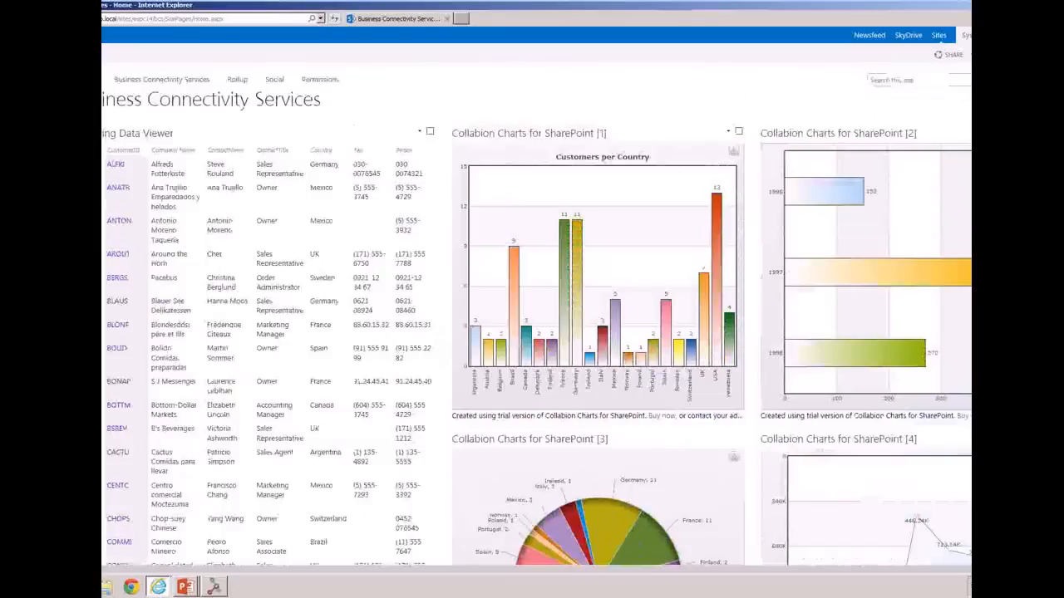